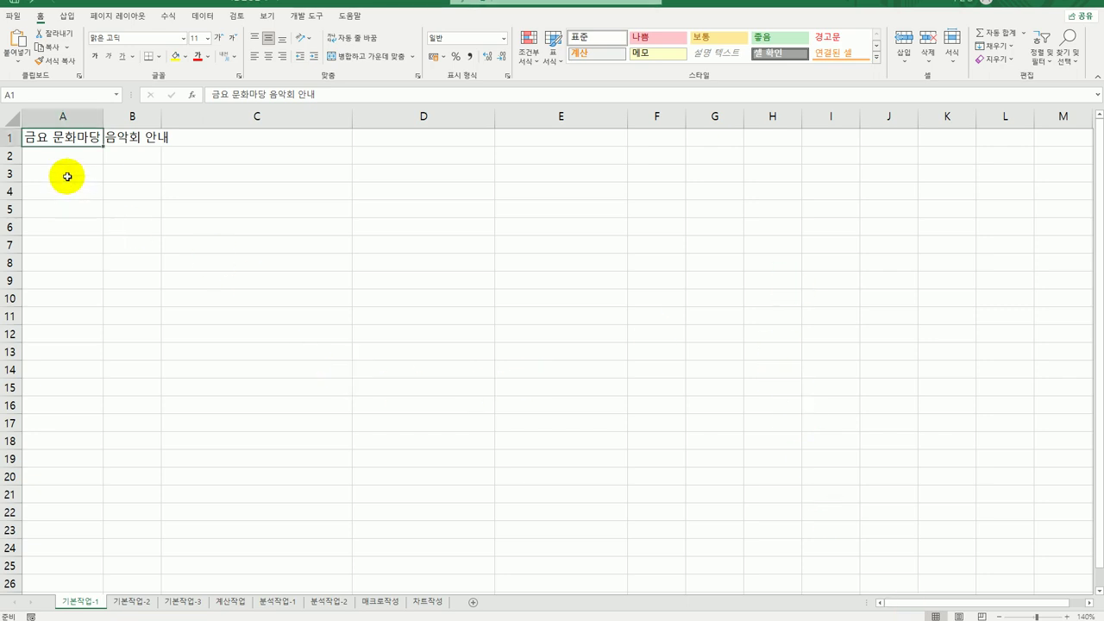
pyautogui.moveTo(68, 175); pyautogui.dragTo(668, 283)
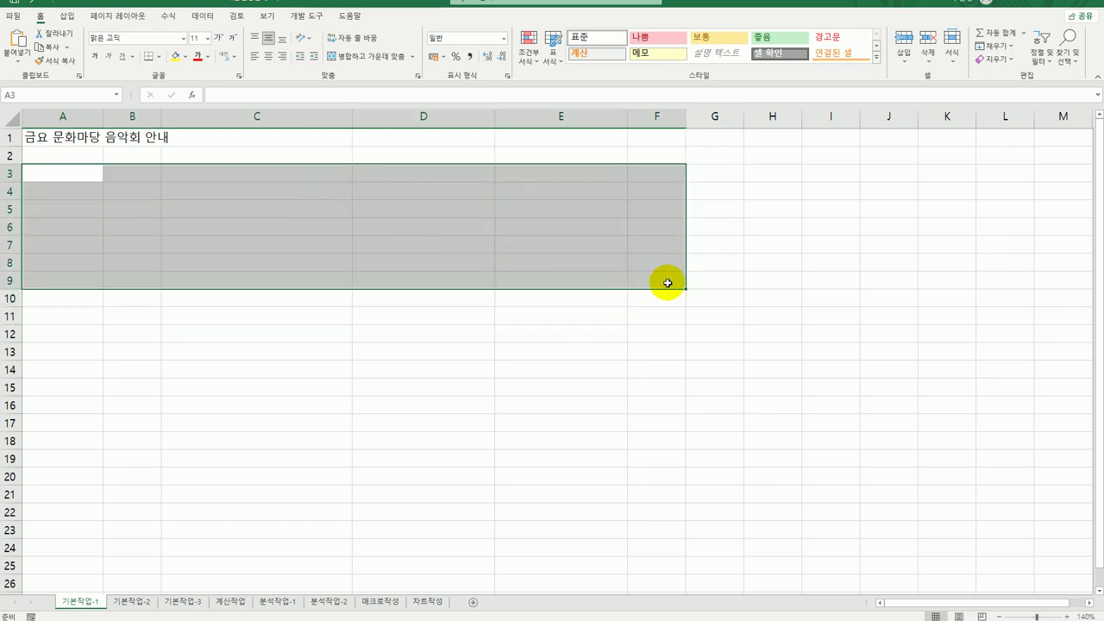
pyautogui.click(646, 154)
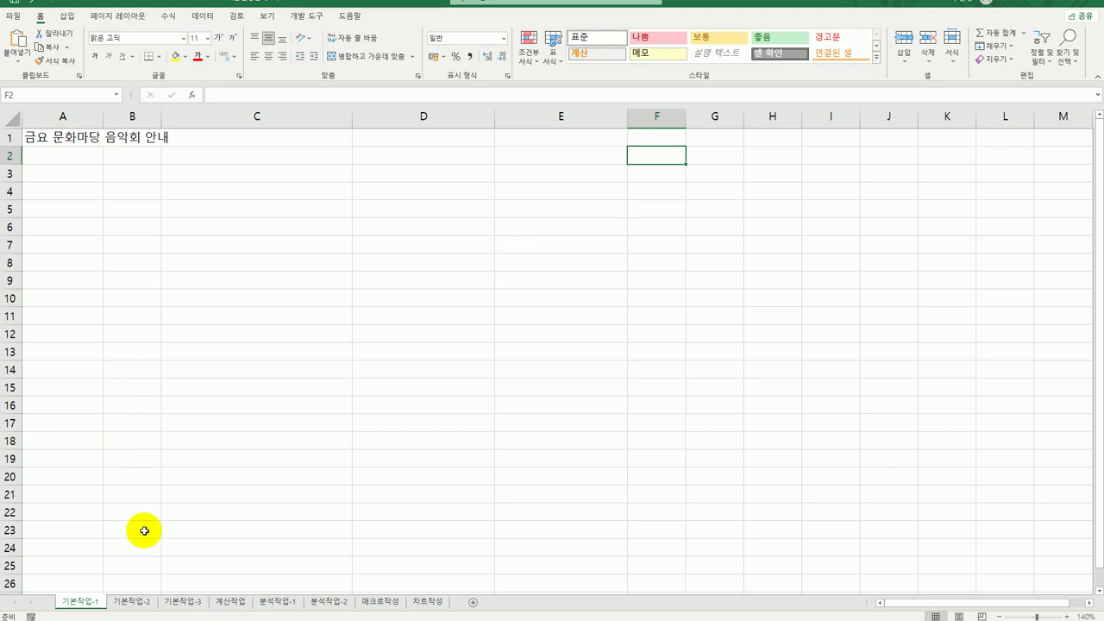
# On the 기본작업-2 sheet, merge and center the title across cells B1:G1
pyautogui.click(138, 603)
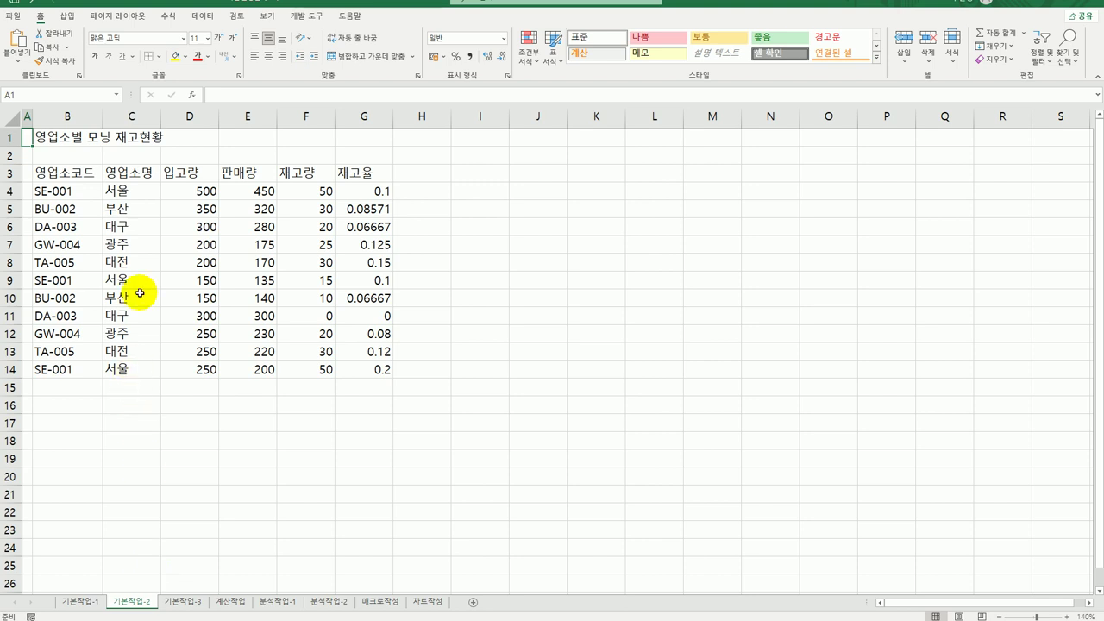
pyautogui.click(64, 139)
pyautogui.moveTo(64, 139); pyautogui.dragTo(348, 135)
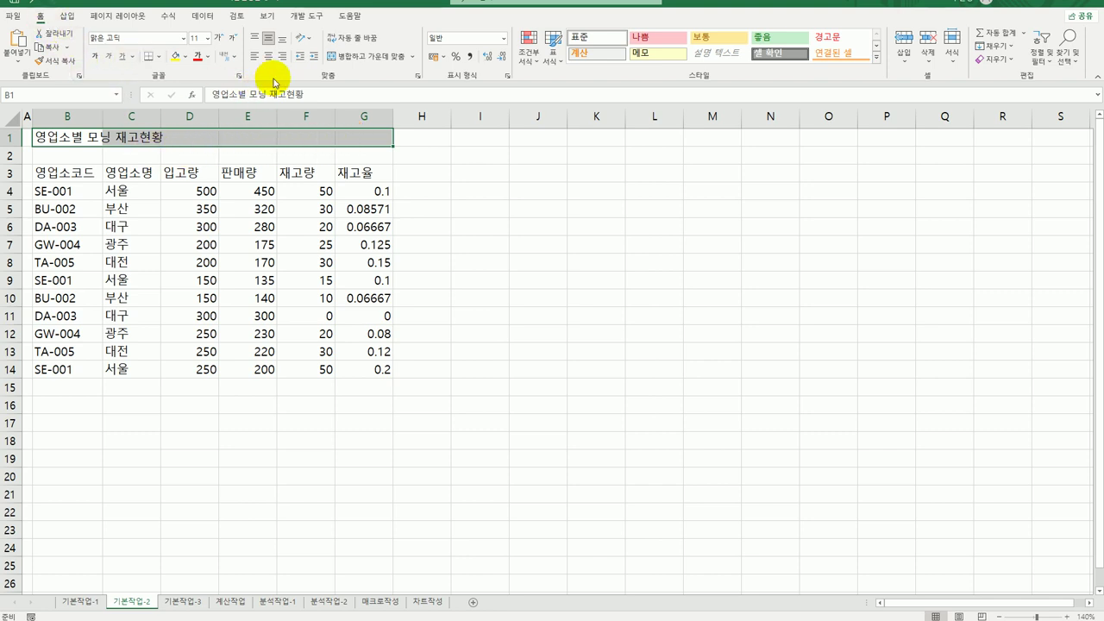
pyautogui.click(349, 57)
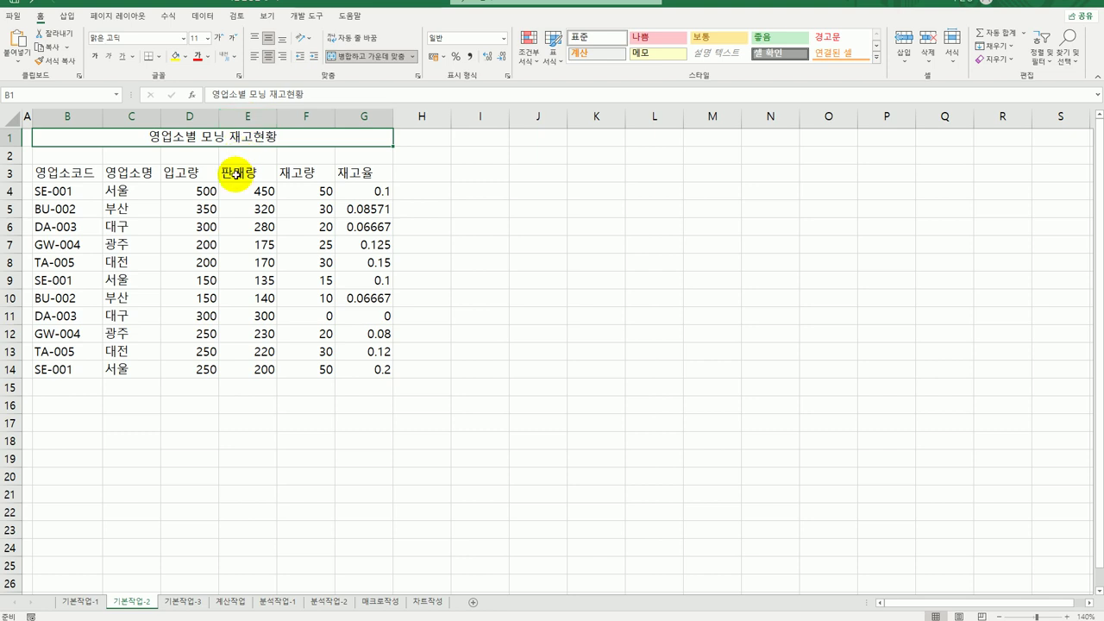
# Format the merged title in row 1 with the 바탕체 font, size 16, bold and underlined
pyautogui.click(184, 39)
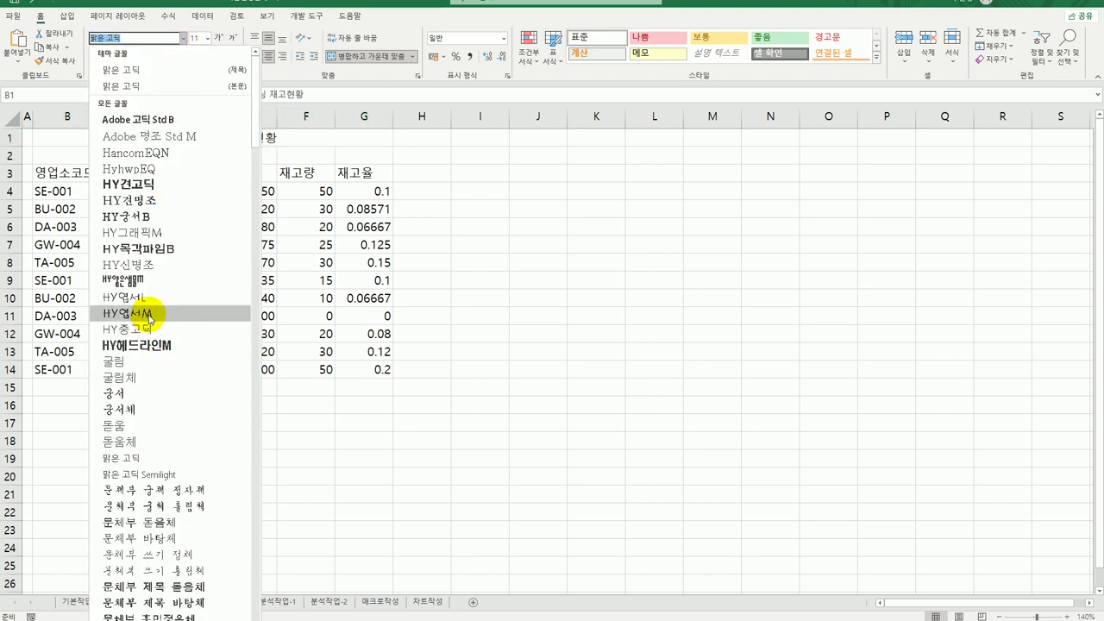
pyautogui.scroll(-4, 142, 461)
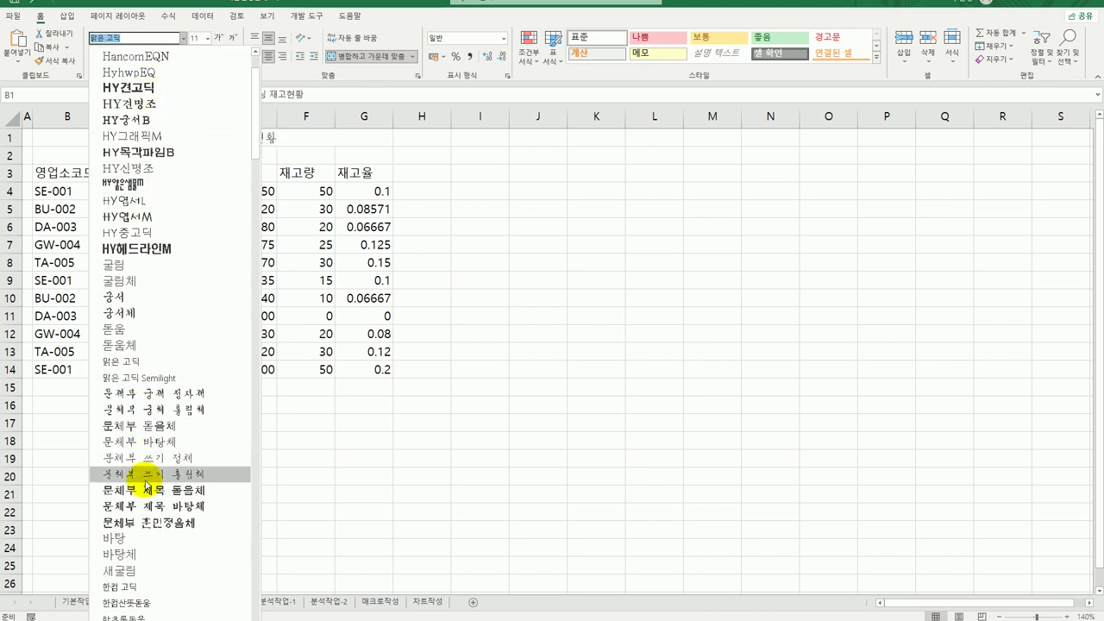
pyautogui.click(140, 464)
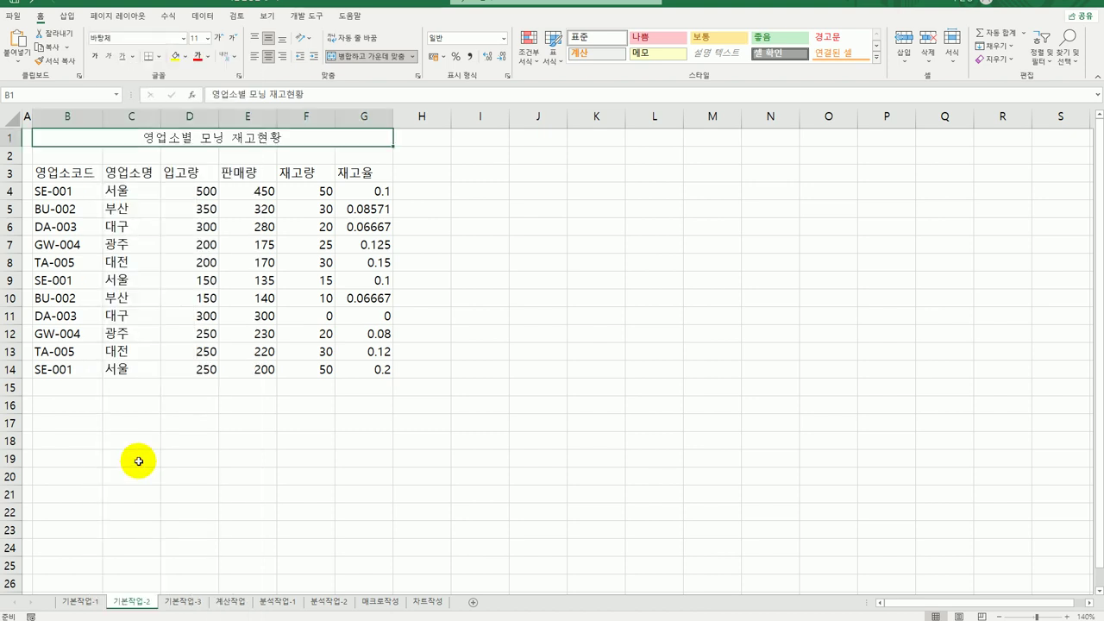
pyautogui.click(209, 39)
pyautogui.click(212, 119)
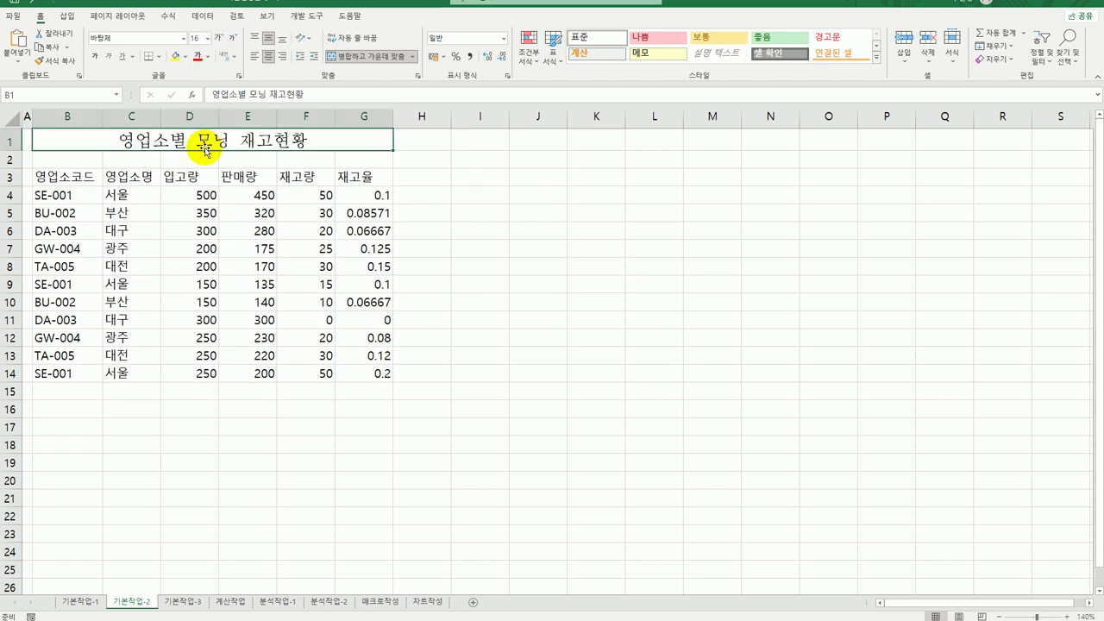
pyautogui.click(100, 60)
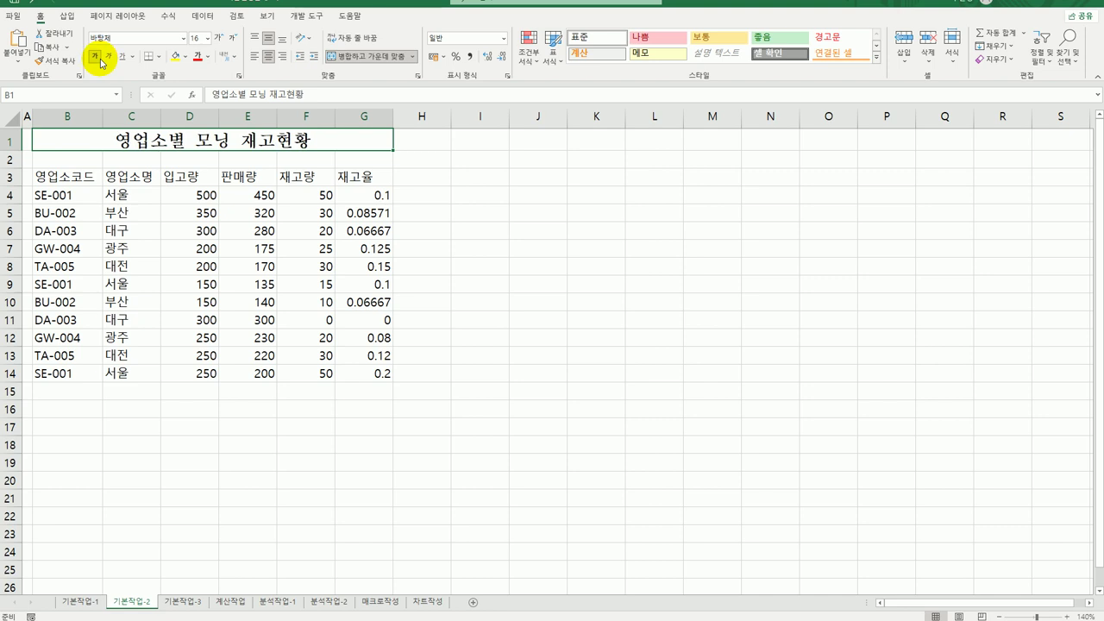
pyautogui.click(123, 58)
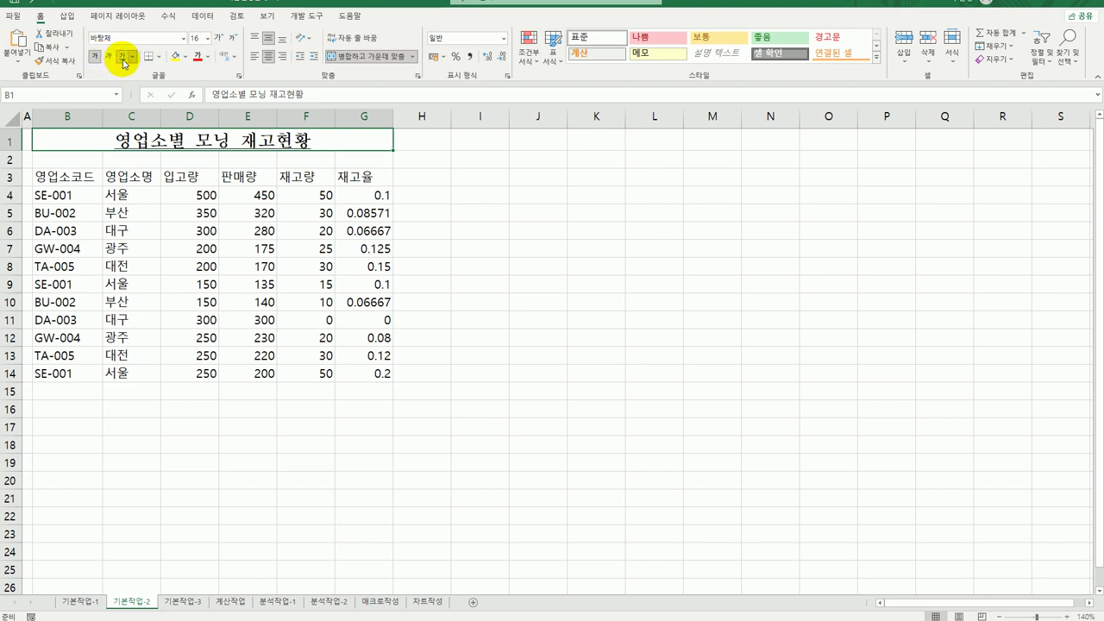
# Insert the special character ◈ in front of the title text in B1
pyautogui.doubleClick(119, 146)
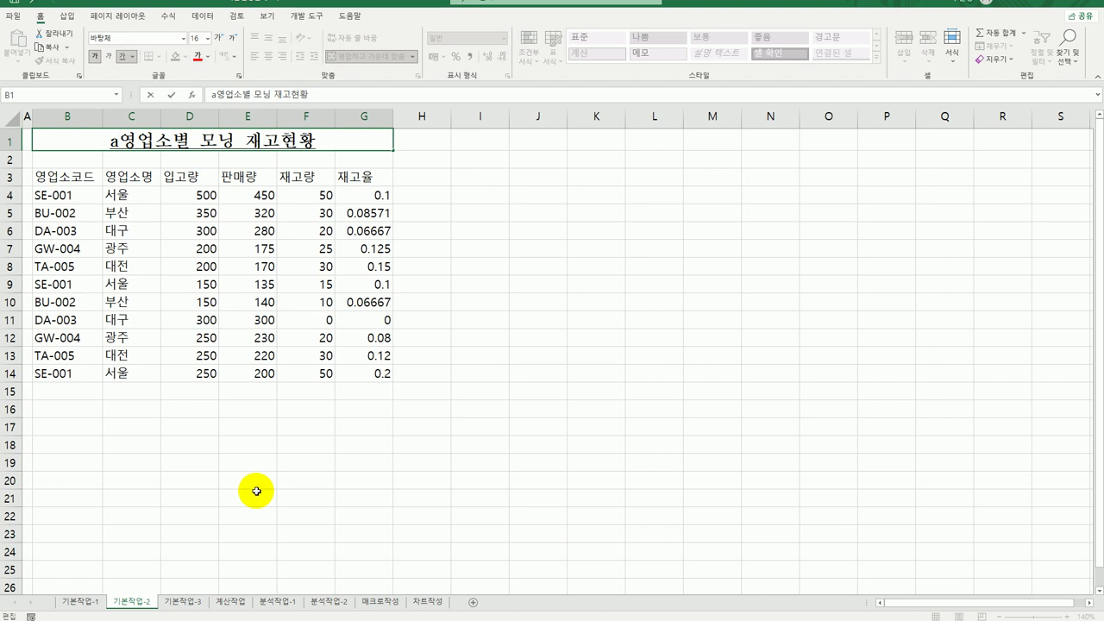
pyautogui.write('ㅁ')
pyautogui.press('Hangul_Hanja')
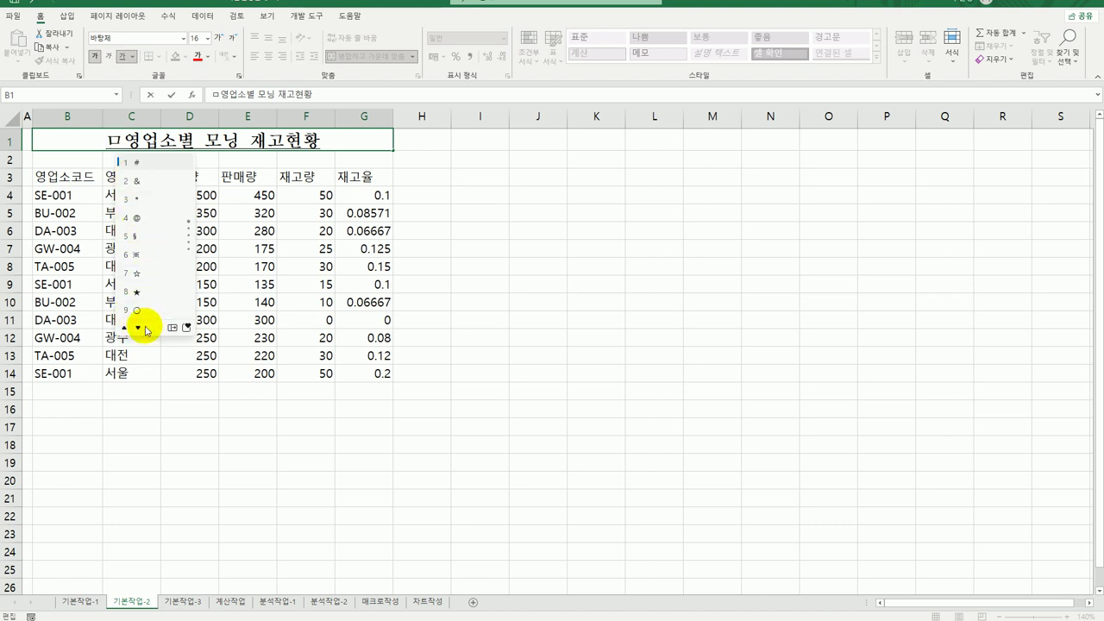
pyautogui.click(173, 329)
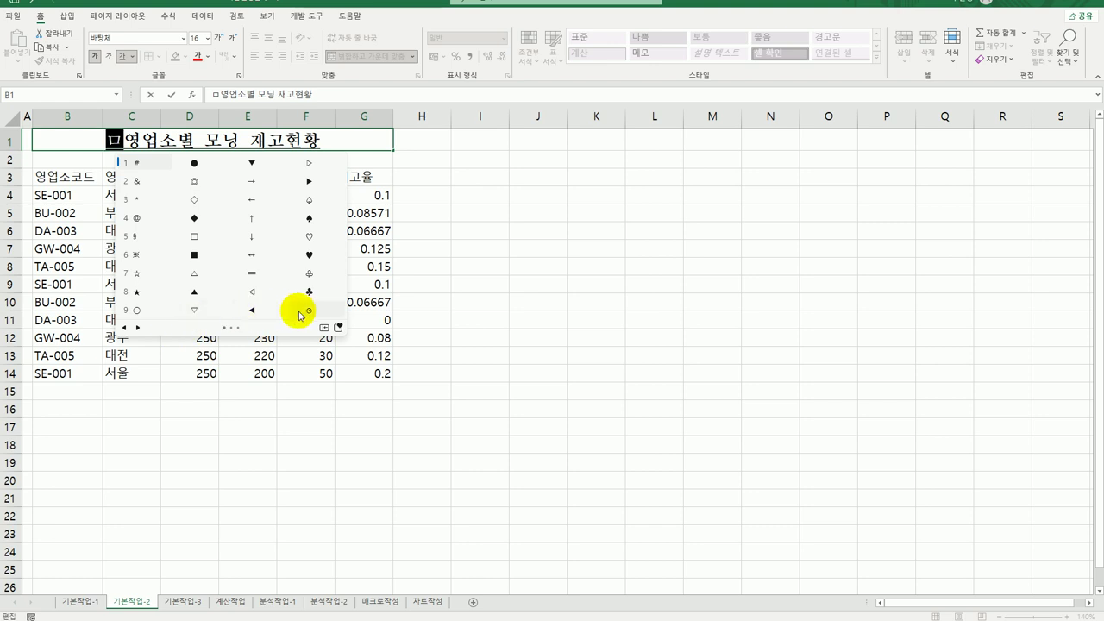
pyautogui.click(138, 328)
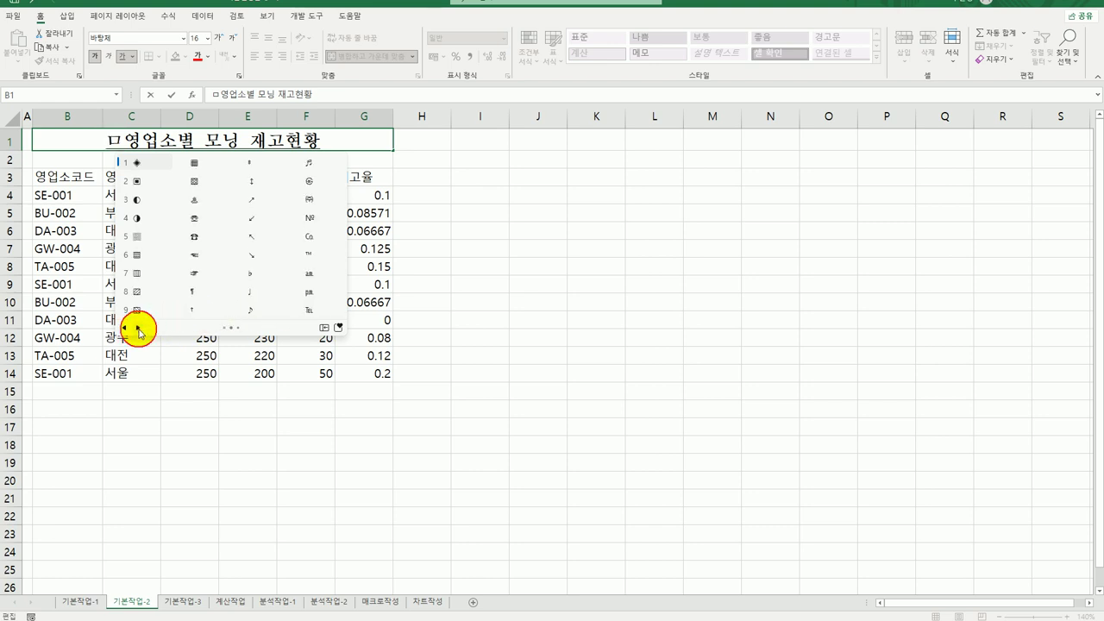
pyautogui.click(136, 163)
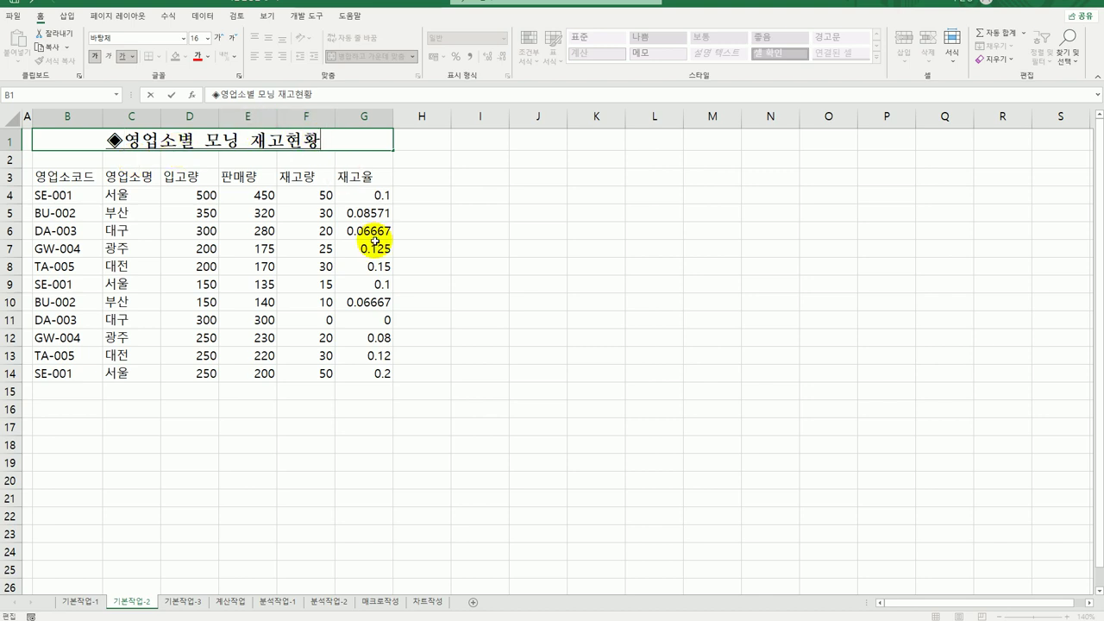
# Append the special character ◈ to the end of the title text in B1 and commit the entry
pyautogui.write('ㅁ')
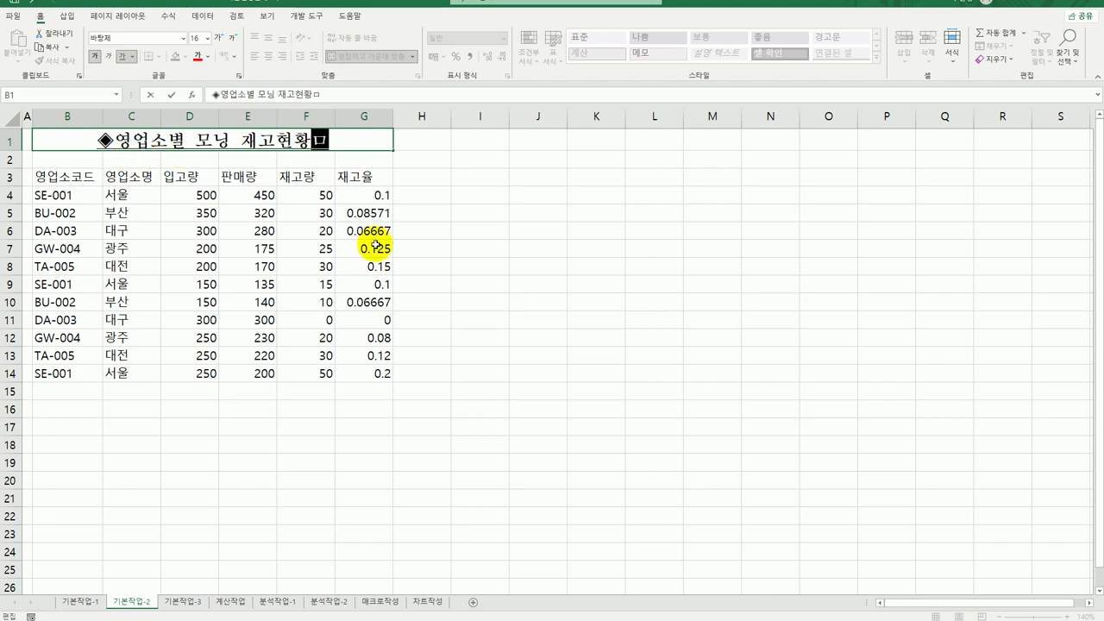
pyautogui.press('Hangul_Hanja')
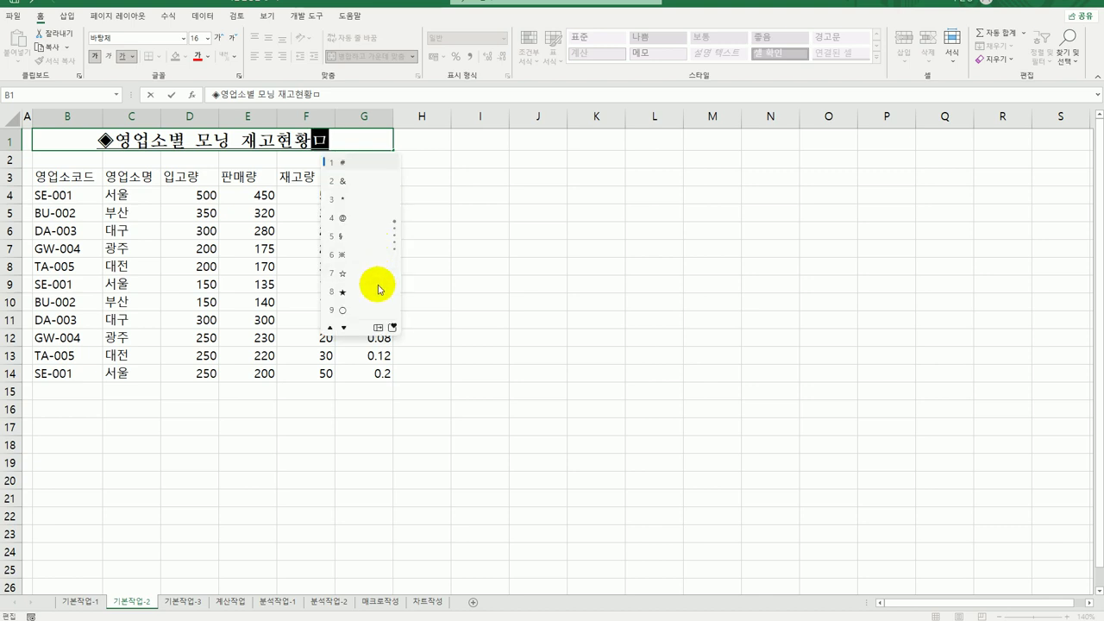
pyautogui.click(379, 327)
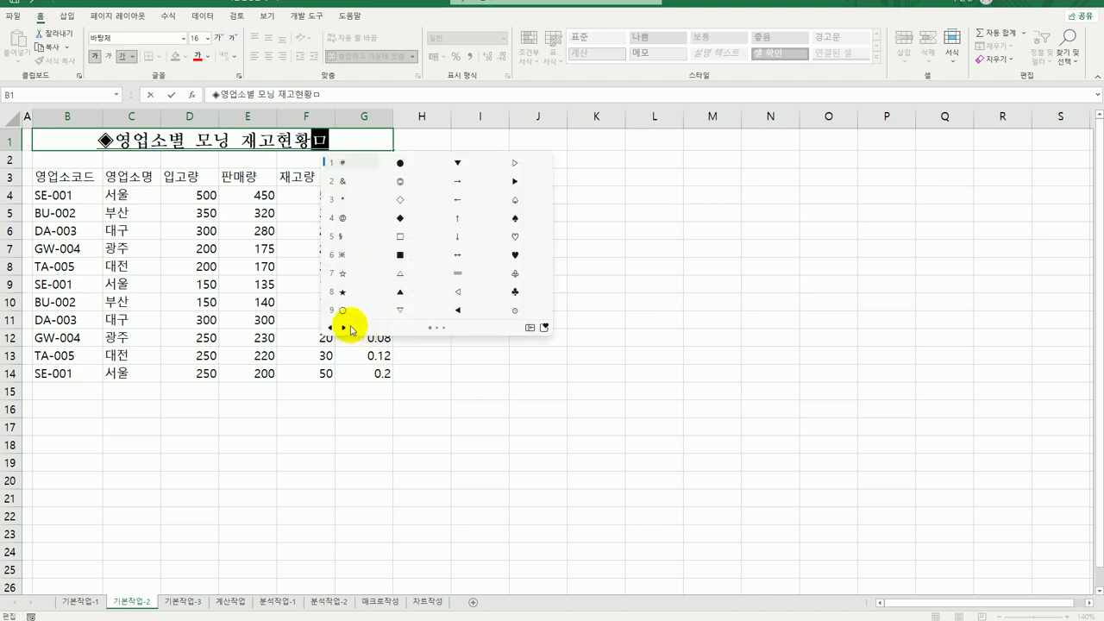
pyautogui.click(344, 326)
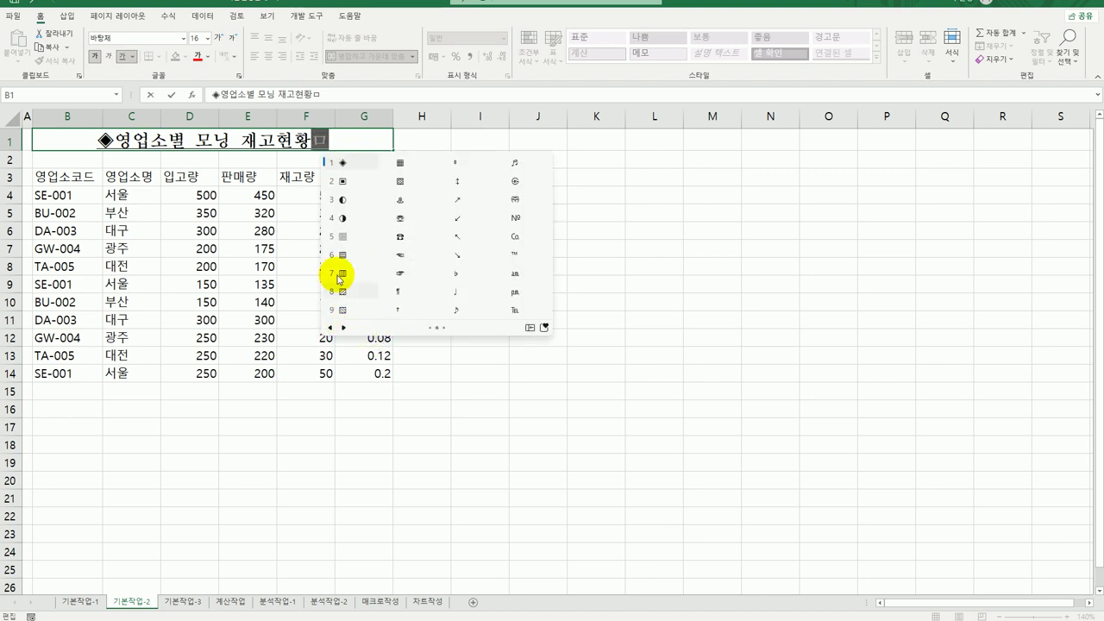
pyautogui.click(343, 166)
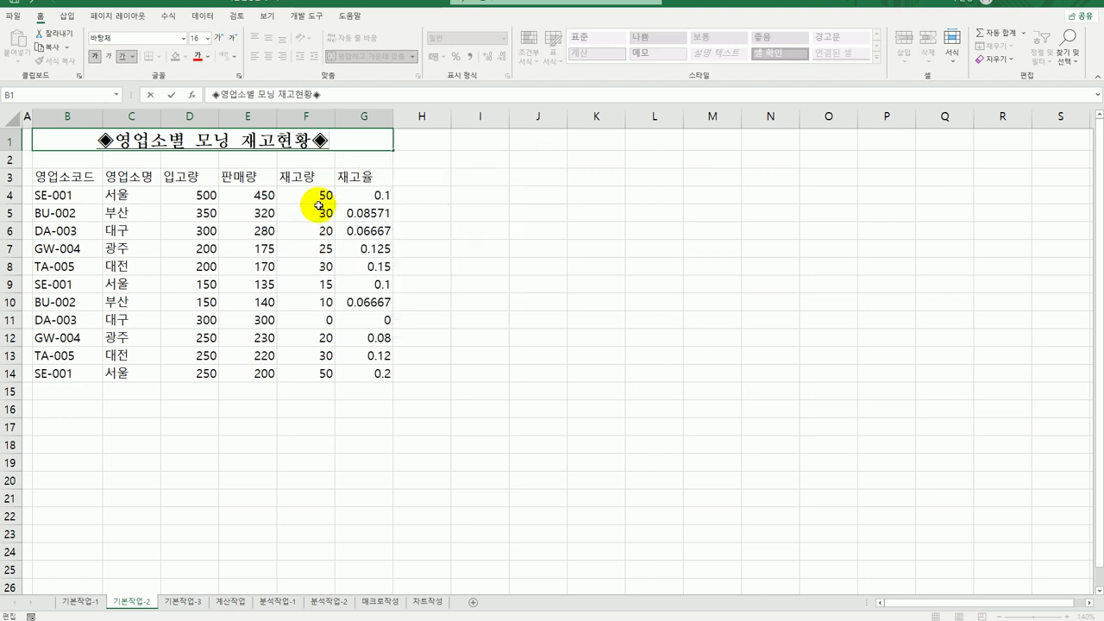
pyautogui.press('Return')
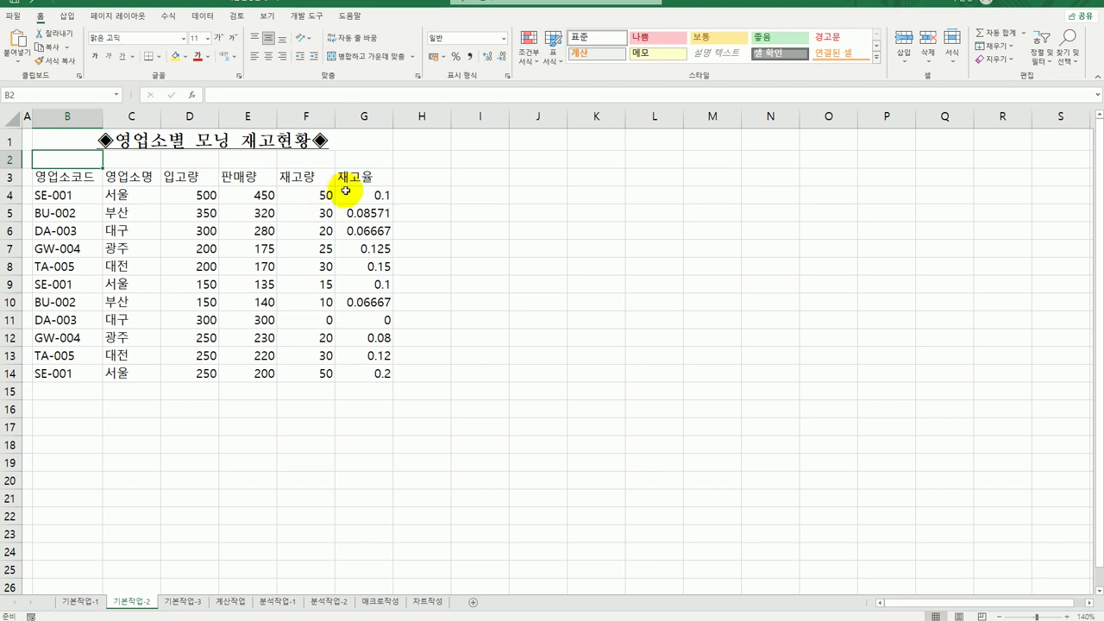
# Convert the 재고량 heading in cell F3 to the Hanja 在庫量
pyautogui.click(316, 176)
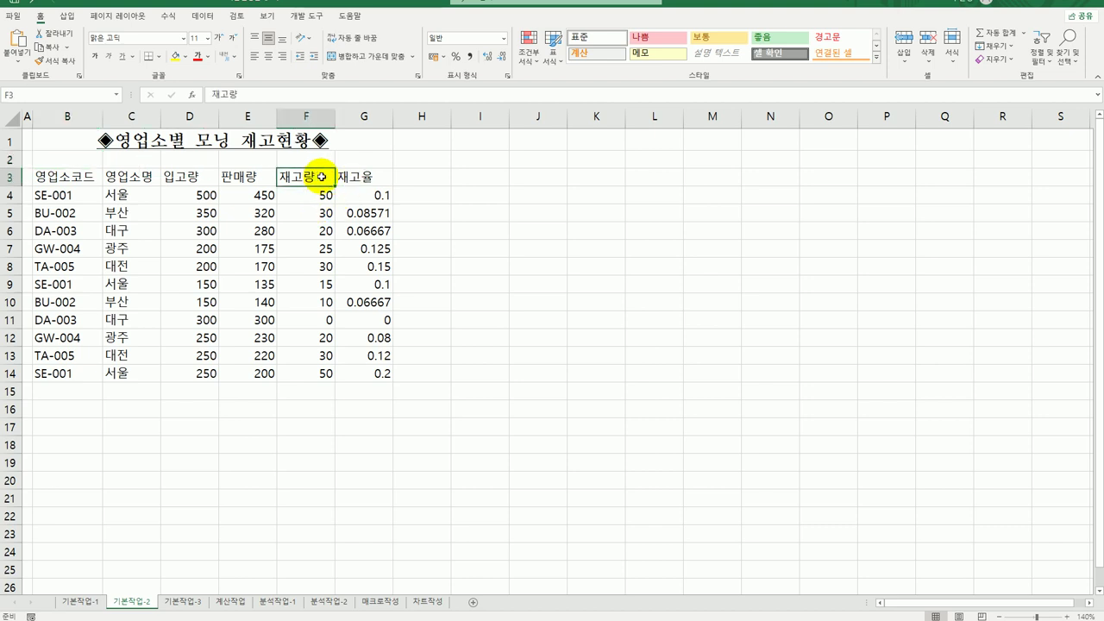
pyautogui.doubleClick(322, 177)
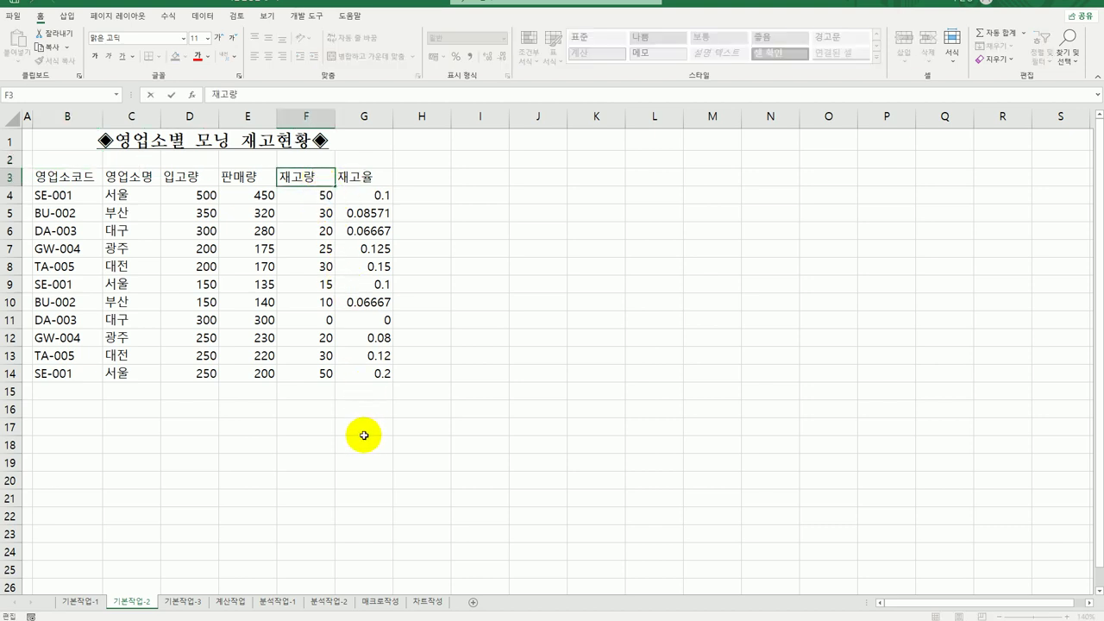
pyautogui.press('Hangul_Hanja')
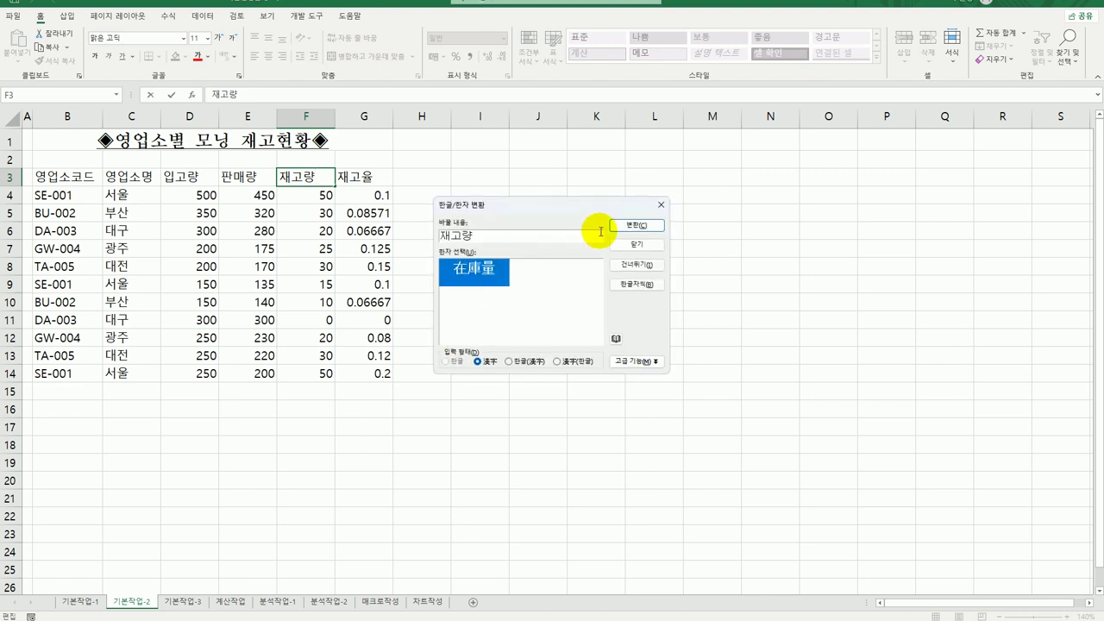
pyautogui.click(635, 226)
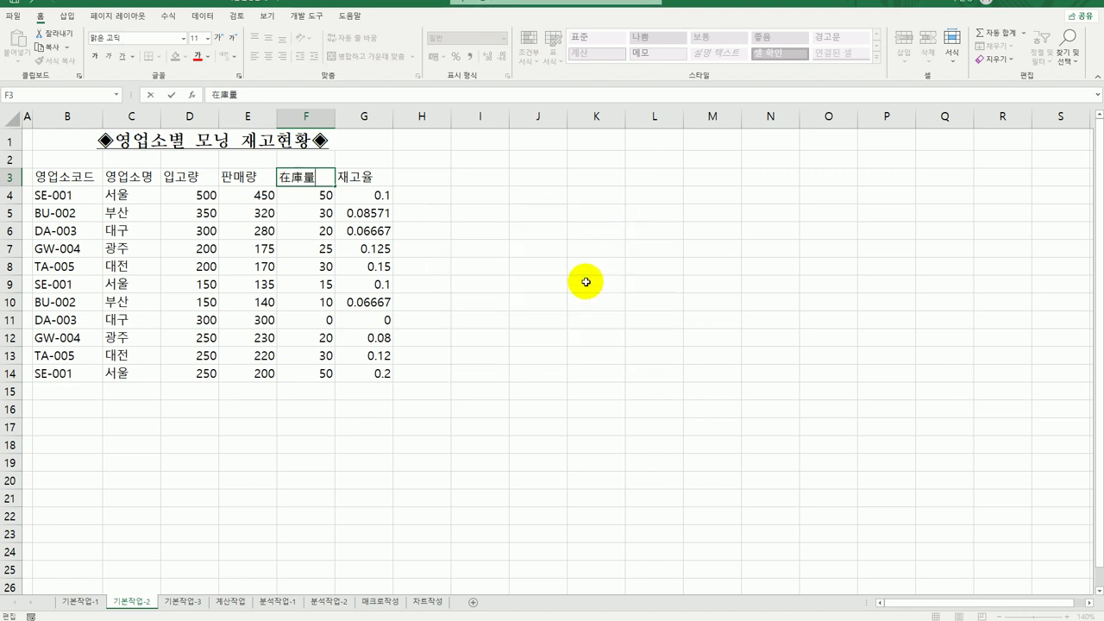
# Add a memo reading only "승격 대상" to cell G11 and set it to be always displayed
pyautogui.click(374, 320)
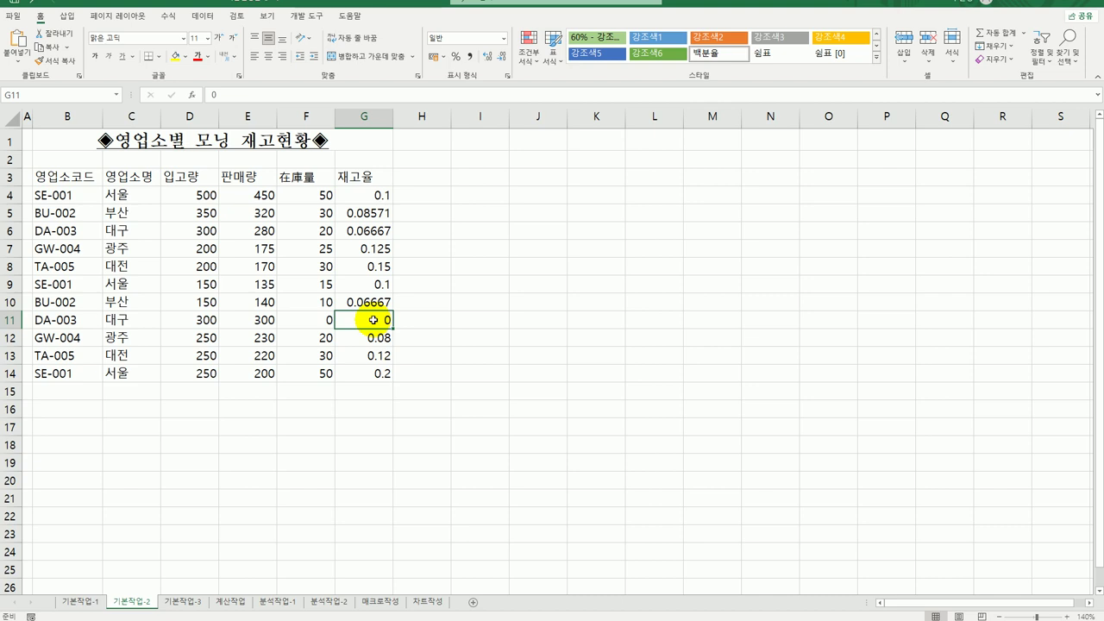
pyautogui.rightClick(374, 320)
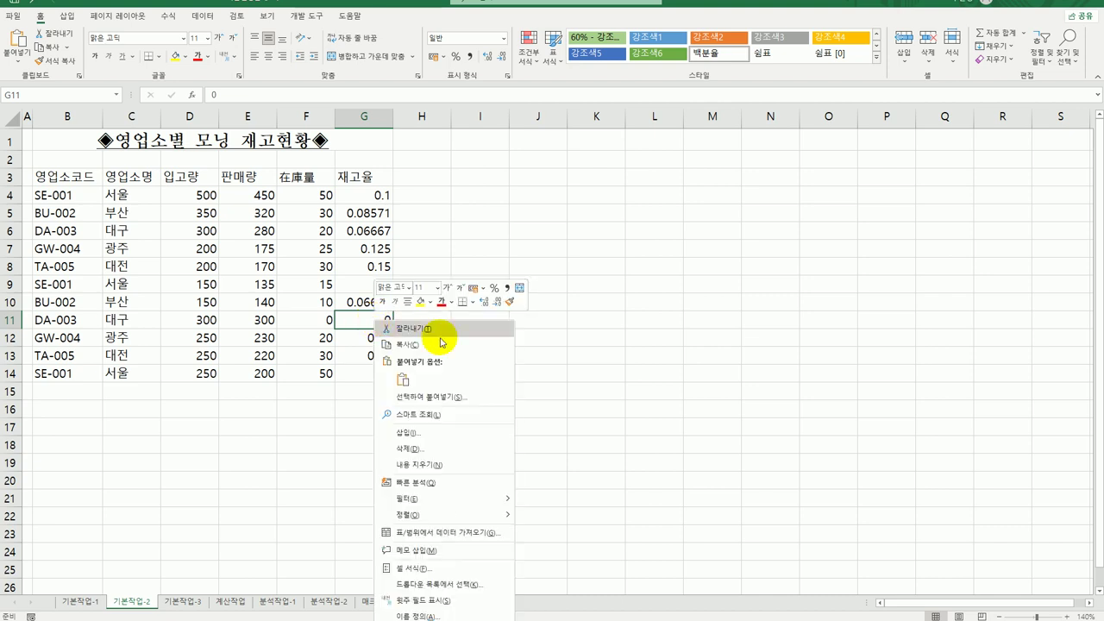
pyautogui.click(453, 549)
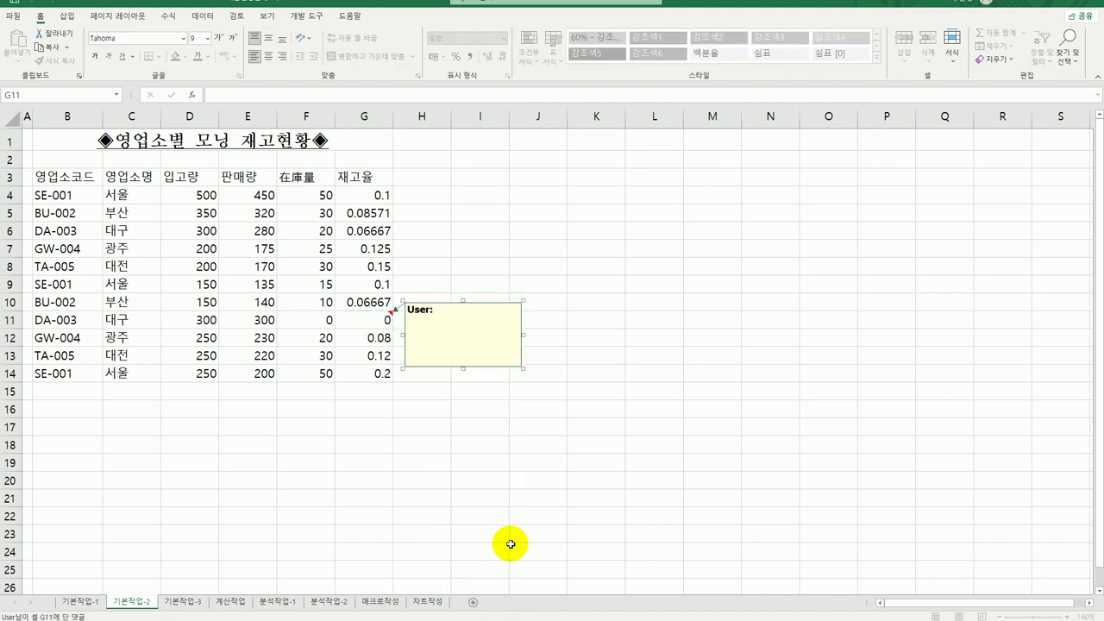
pyautogui.hotkey('ctrl', 'a')
pyautogui.write('ㅅ')
pyautogui.click(368, 320)
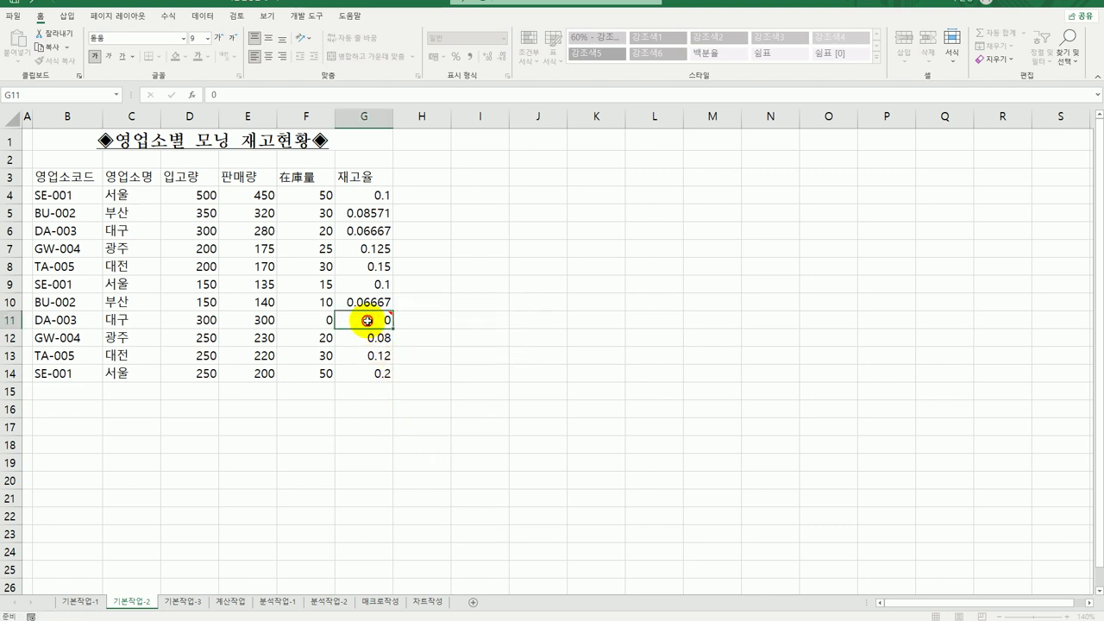
pyautogui.rightClick(367, 320)
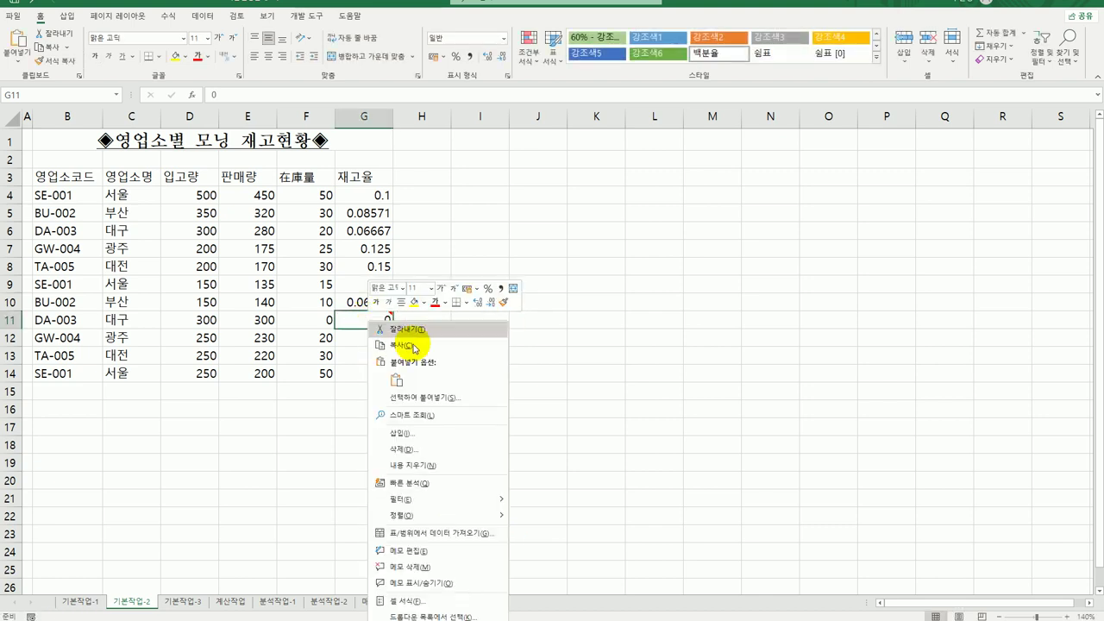
pyautogui.click(444, 584)
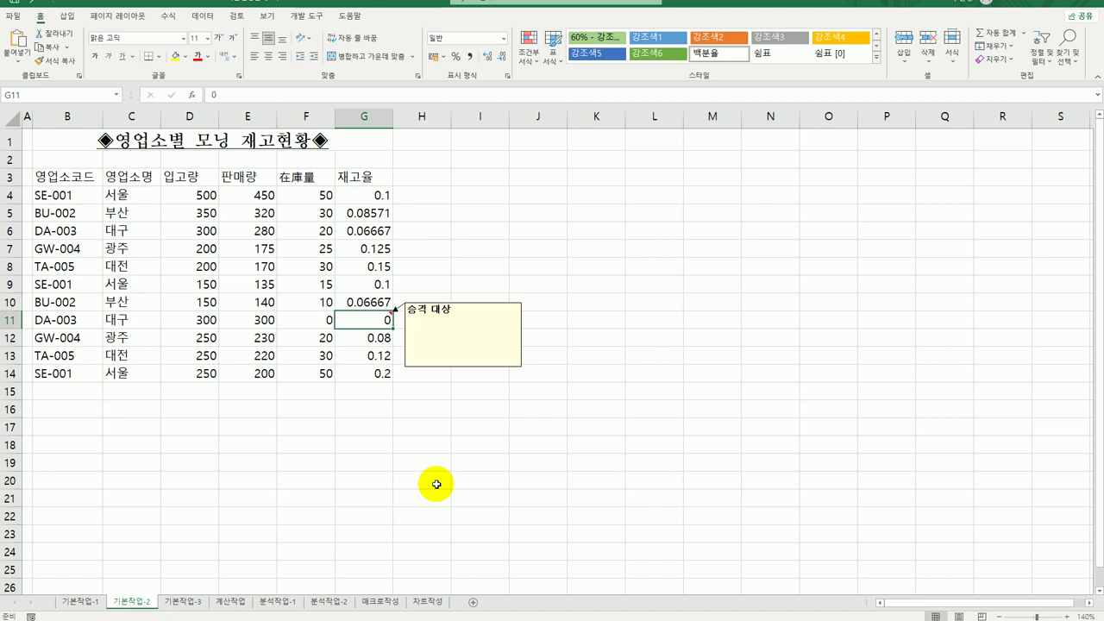
# Format the memo on cell G11 so that its box uses automatic size
pyautogui.click(448, 308)
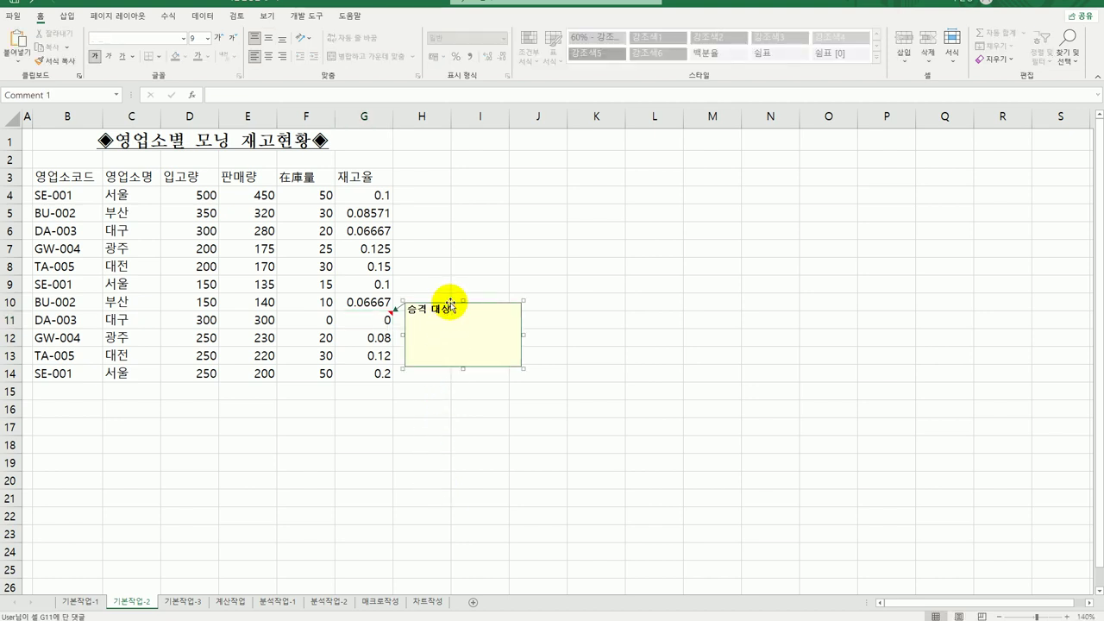
pyautogui.rightClick(450, 305)
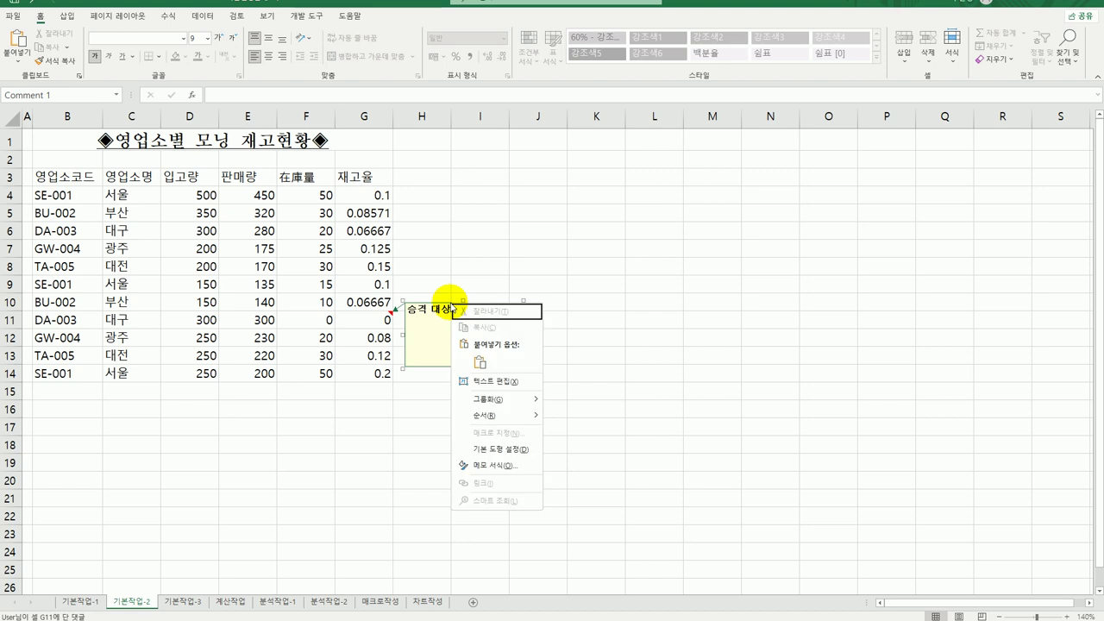
pyautogui.click(505, 464)
pyautogui.moveTo(405, 184); pyautogui.dragTo(757, 159)
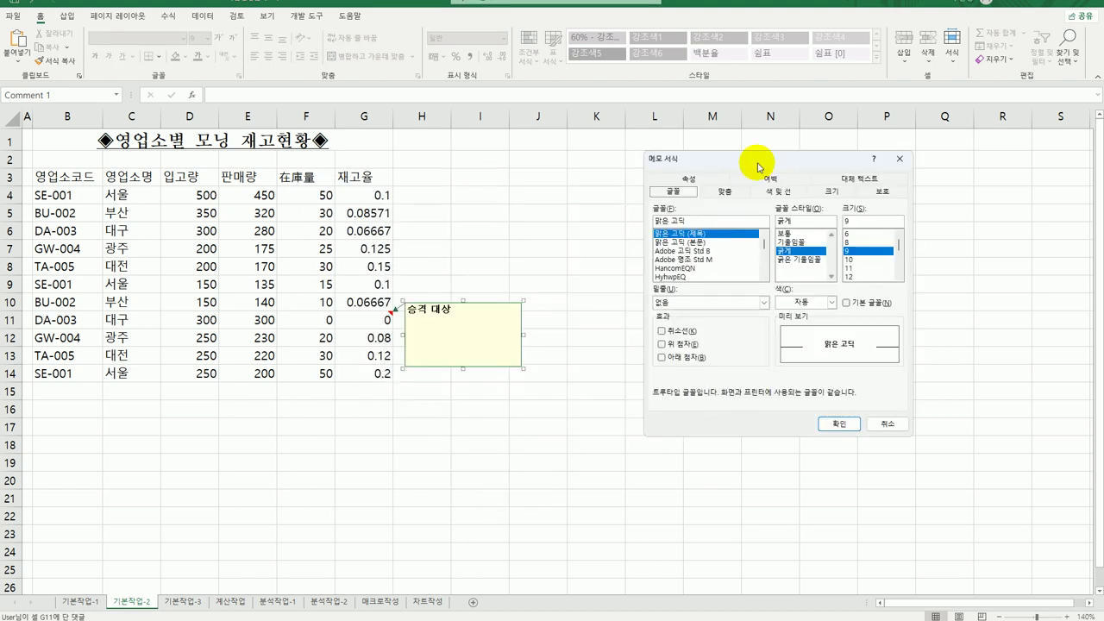
pyautogui.click(718, 193)
pyautogui.click(687, 261)
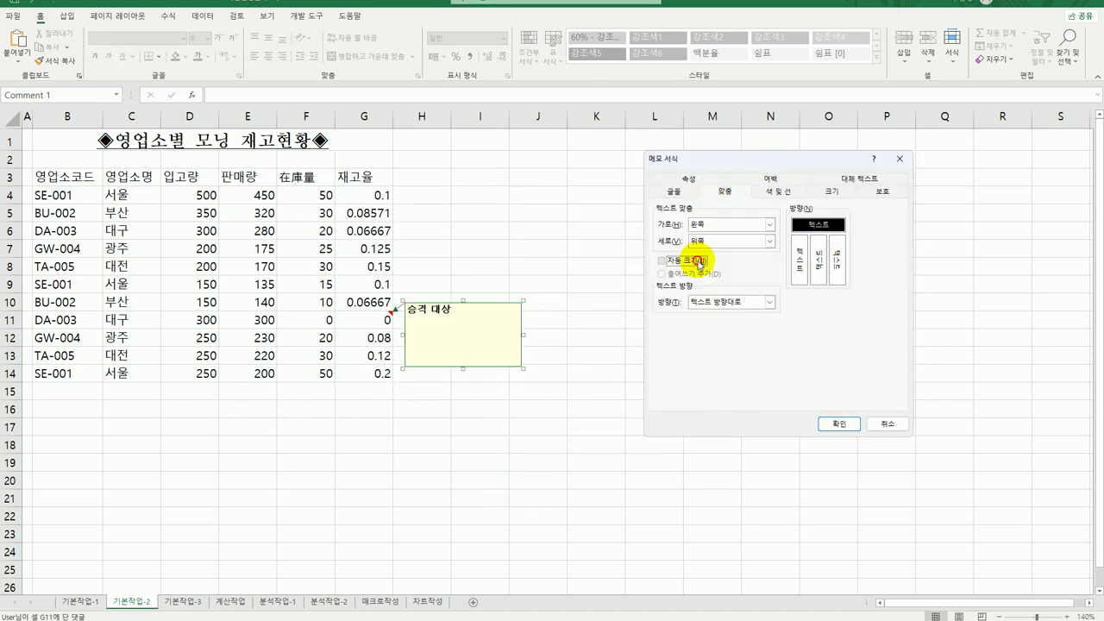
pyautogui.click(835, 426)
pyautogui.click(616, 495)
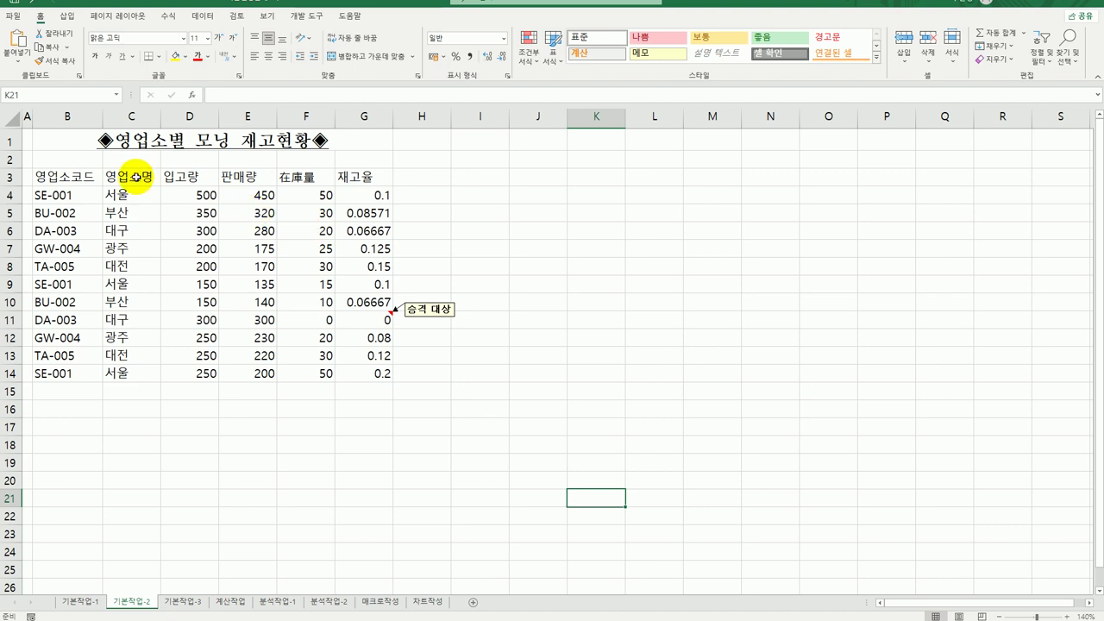
# Apply all borders and a thick outside border to the table range B3:G14
pyautogui.moveTo(67, 176); pyautogui.dragTo(347, 372)
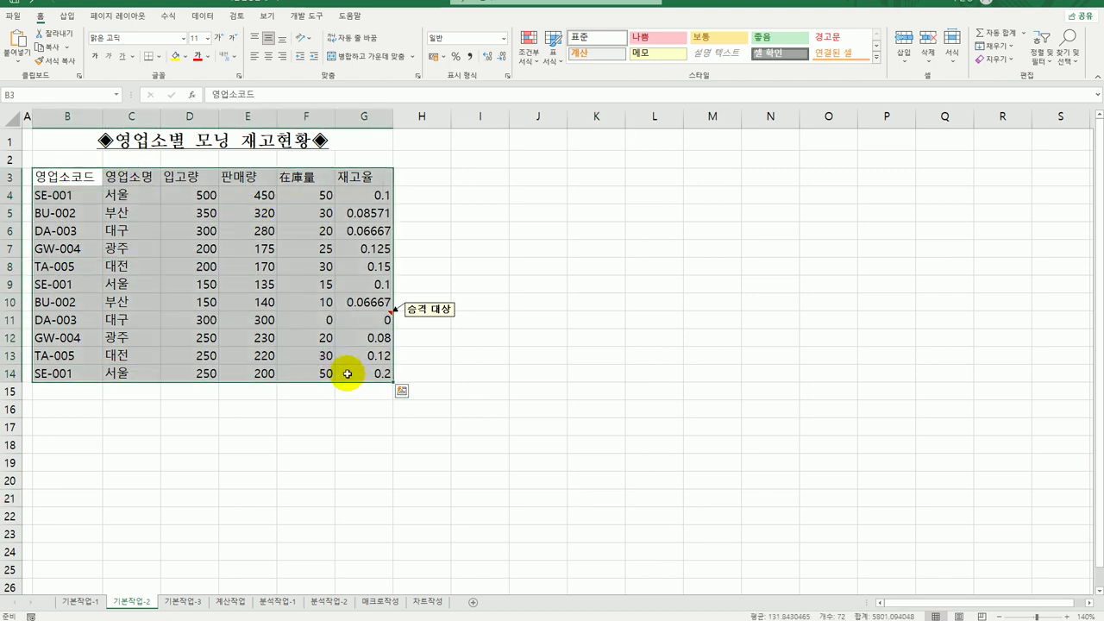
pyautogui.click(160, 56)
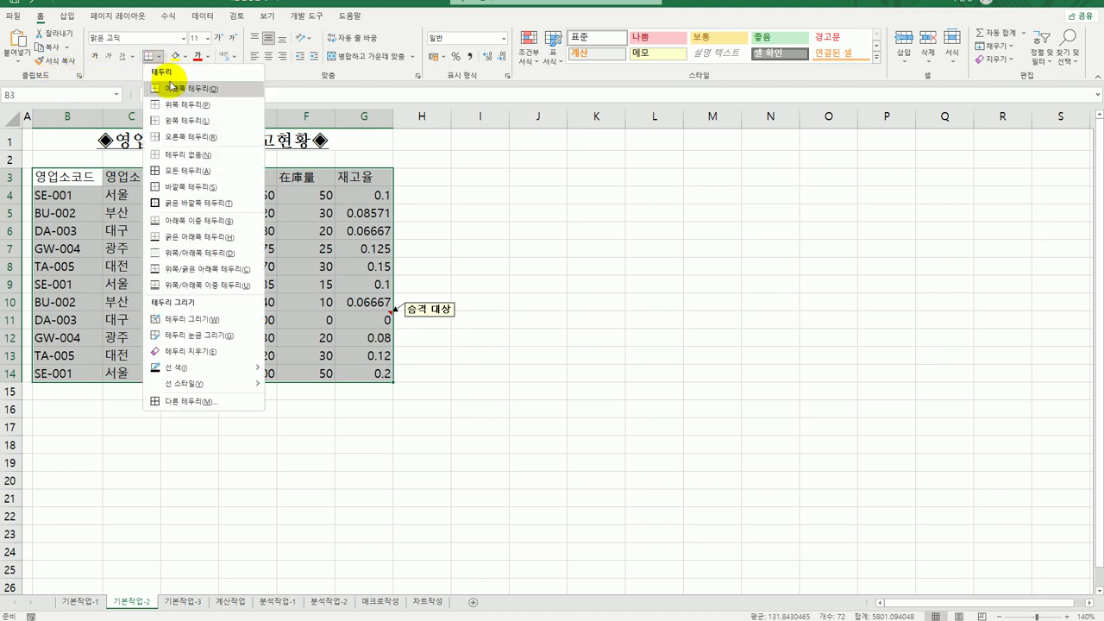
pyautogui.click(204, 176)
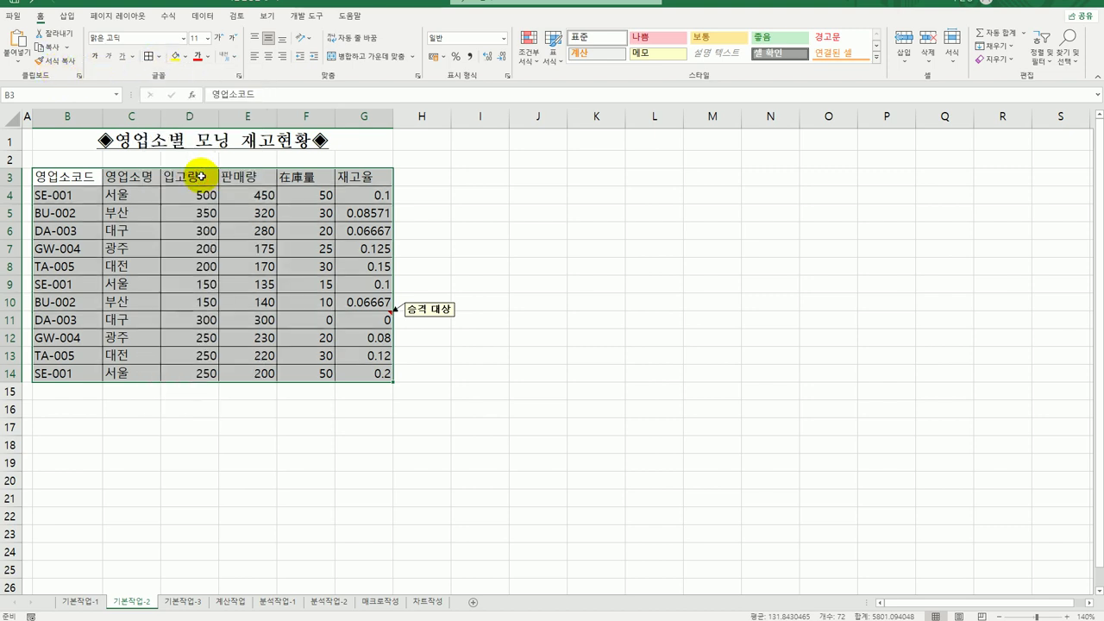
pyautogui.click(159, 56)
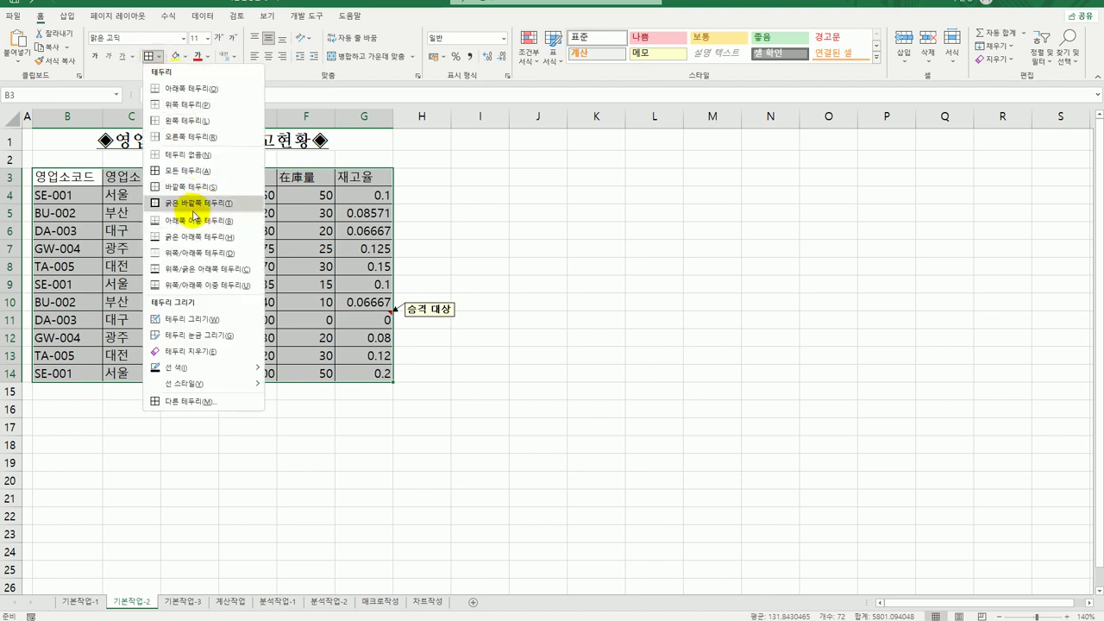
pyautogui.click(193, 210)
pyautogui.click(523, 426)
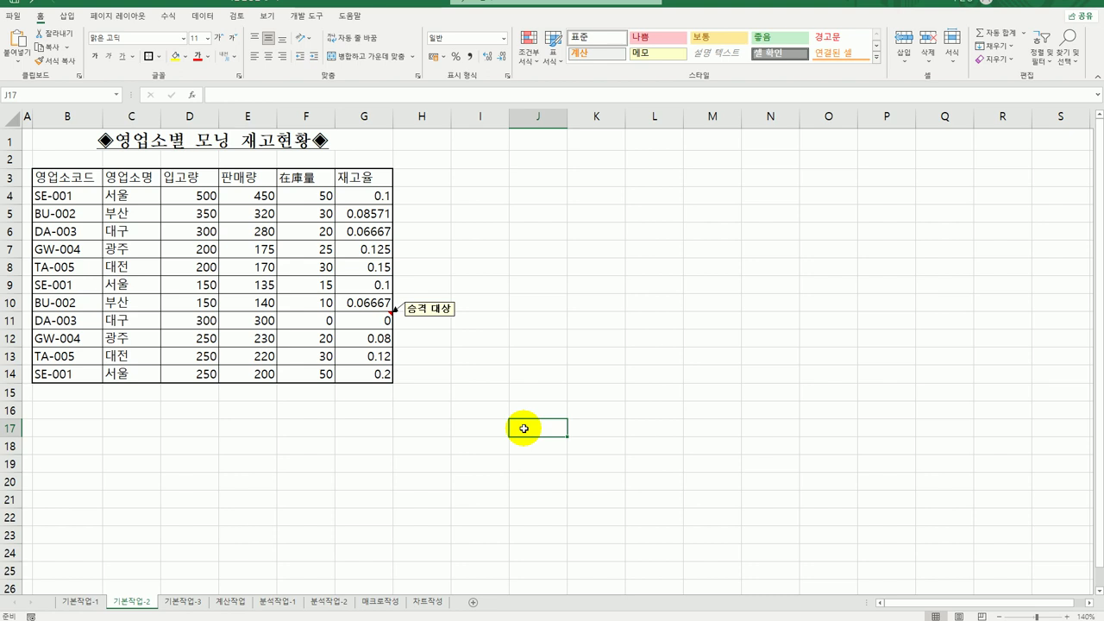
# On the 기본작업-3 sheet, start importing the text file 고객분류 with cell A3 selected
pyautogui.click(193, 607)
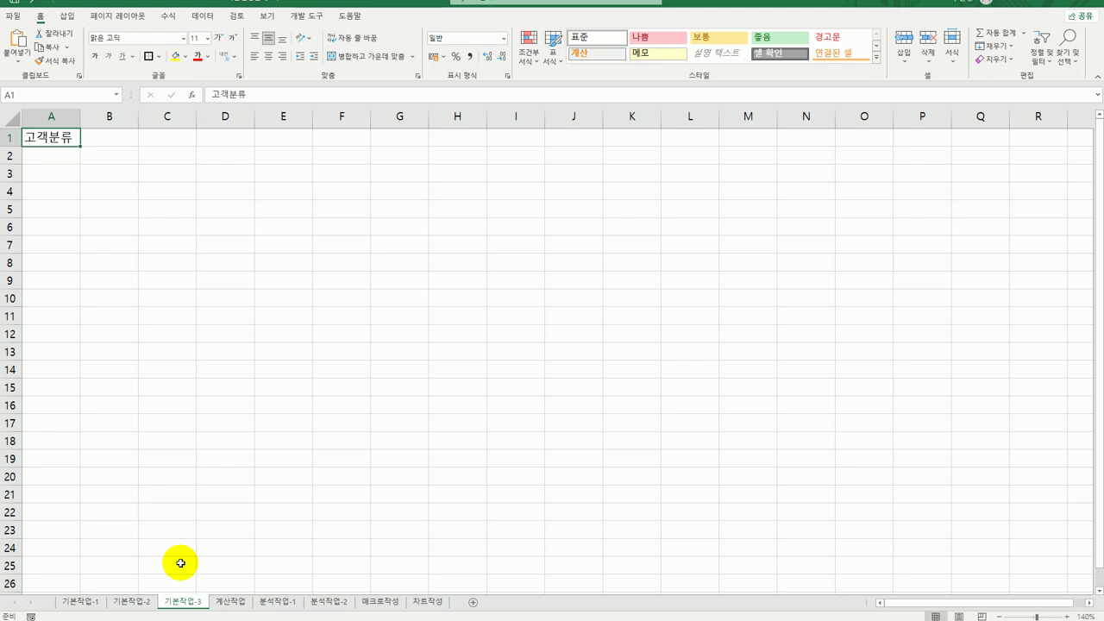
pyautogui.click(54, 176)
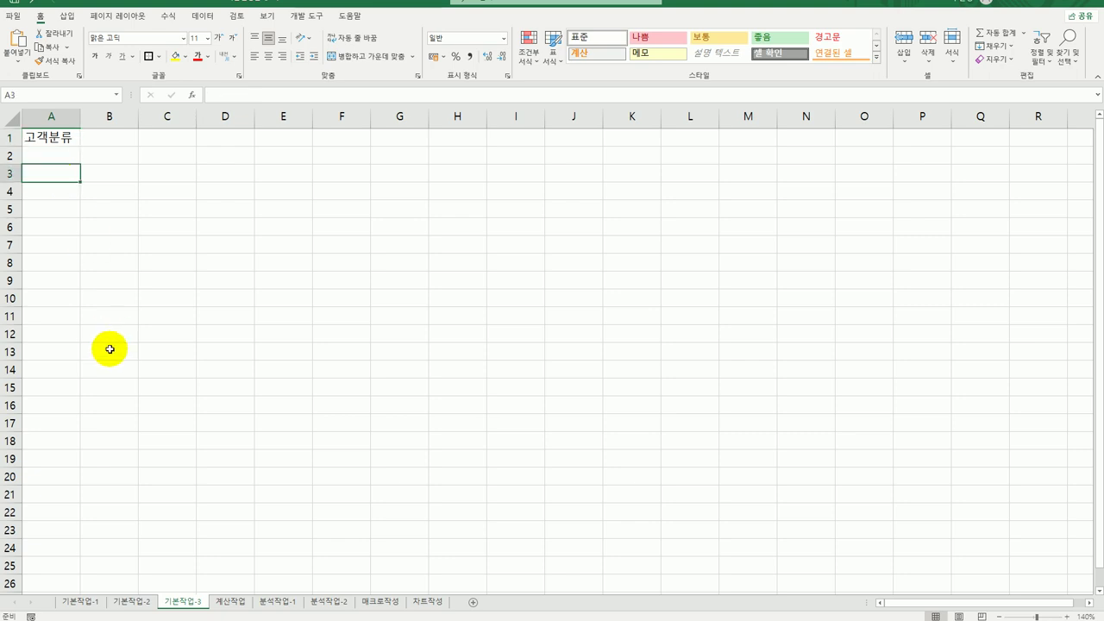
pyautogui.click(203, 16)
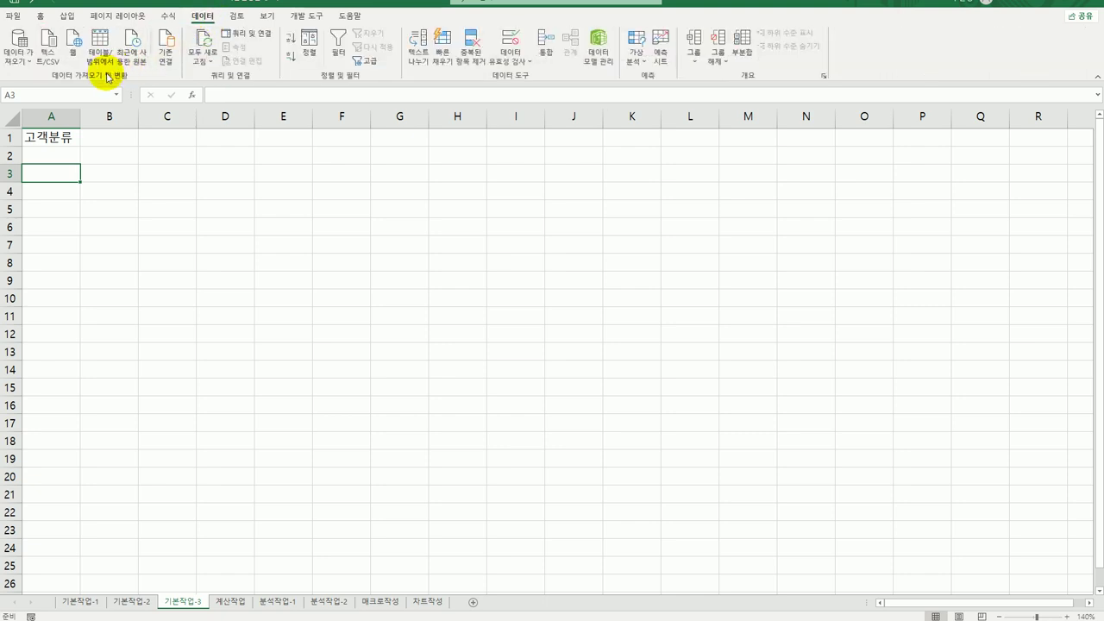
pyautogui.click(44, 59)
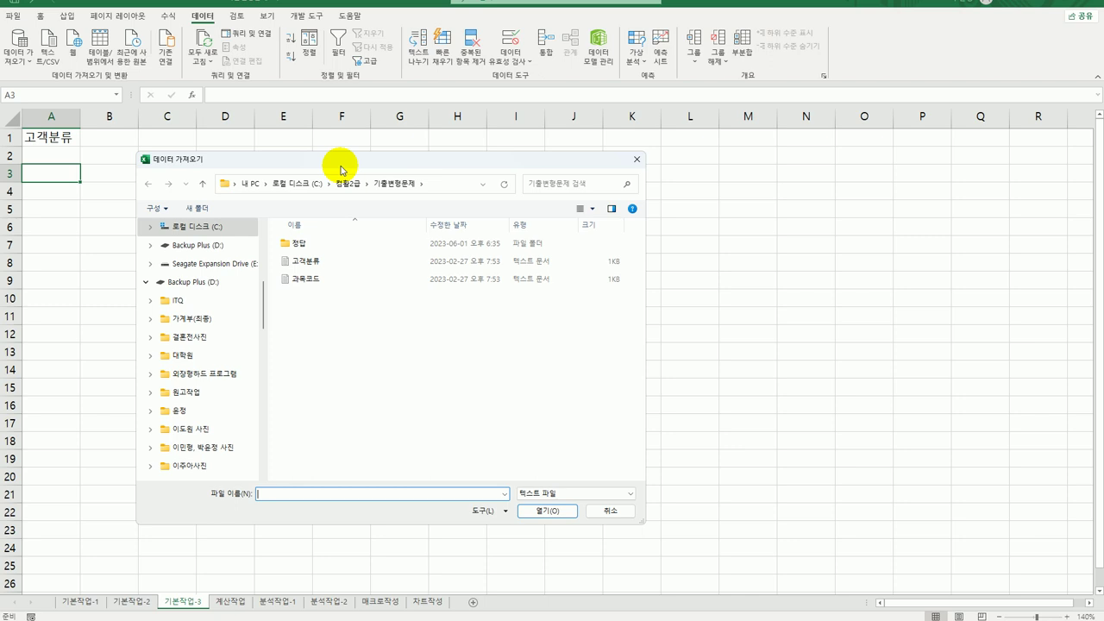
pyautogui.click(346, 261)
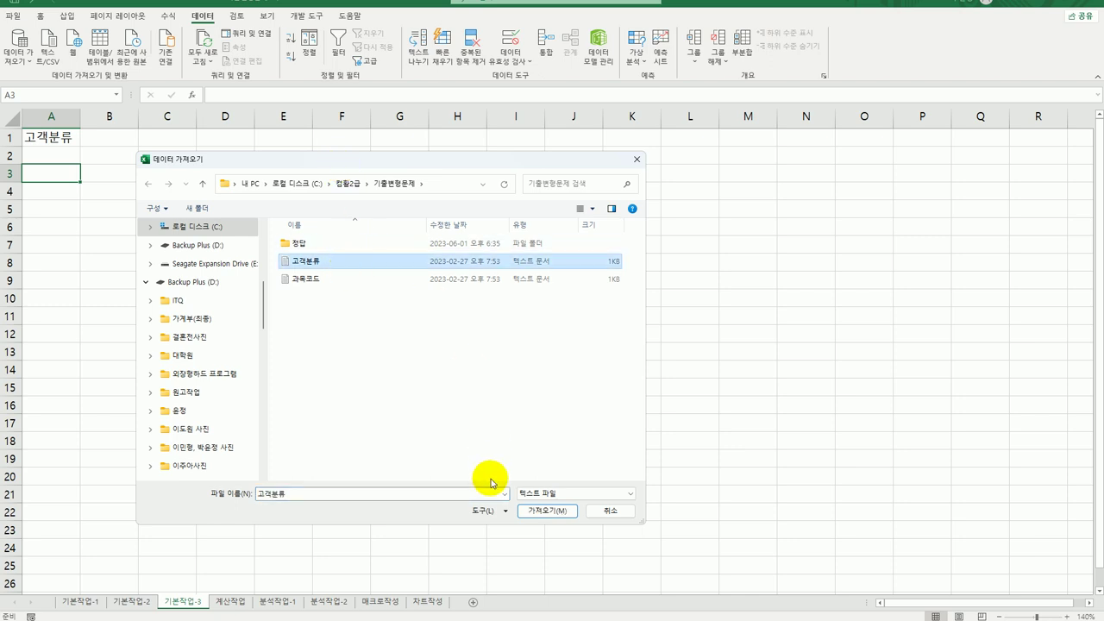
pyautogui.click(547, 511)
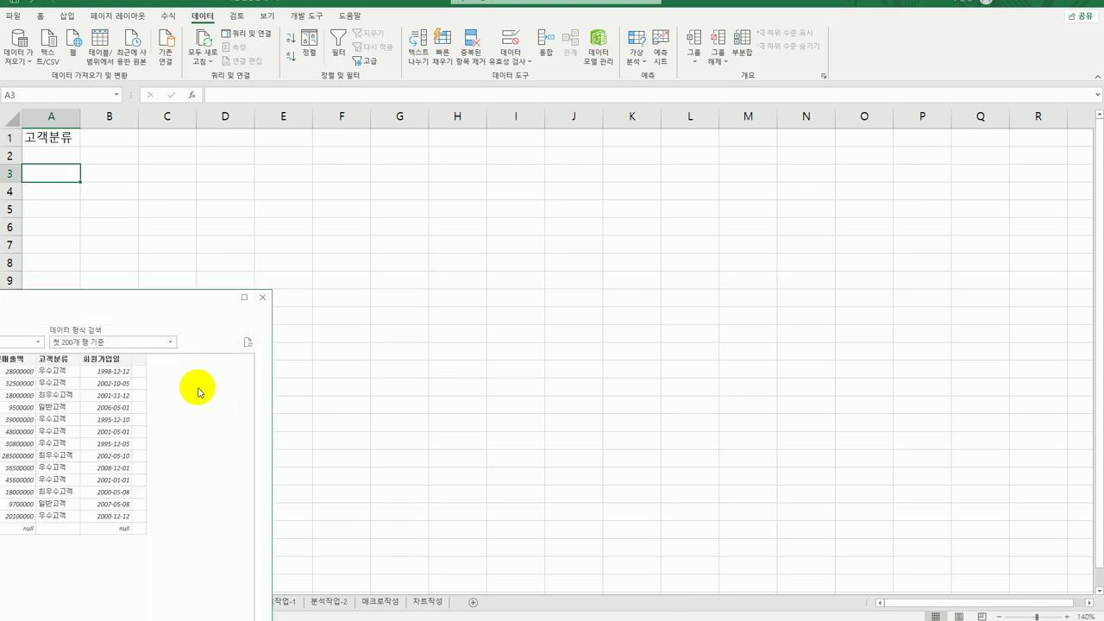
pyautogui.moveTo(135, 314); pyautogui.dragTo(510, 179)
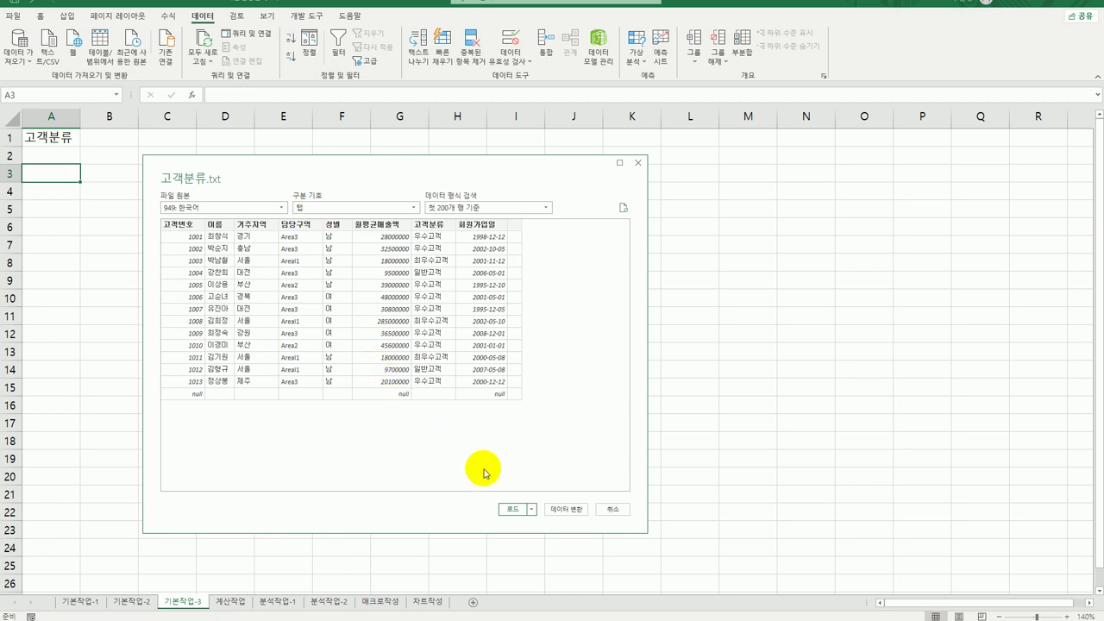
# Load the 고객분류 data as a table into the existing worksheet at cell A3
pyautogui.click(535, 511)
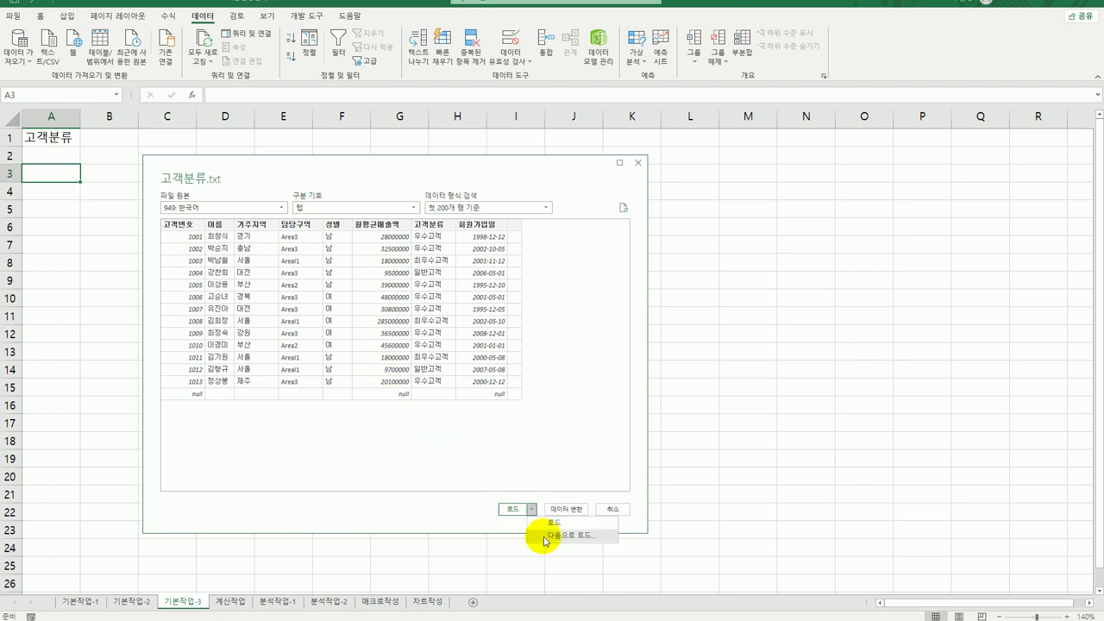
pyautogui.click(546, 534)
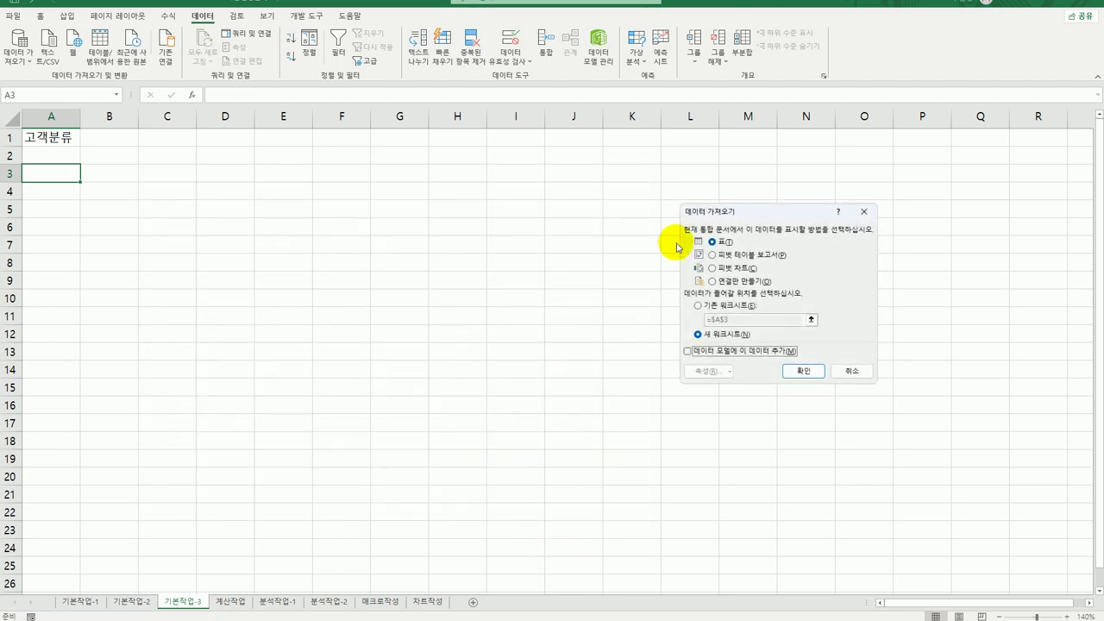
pyautogui.moveTo(739, 209); pyautogui.dragTo(308, 215)
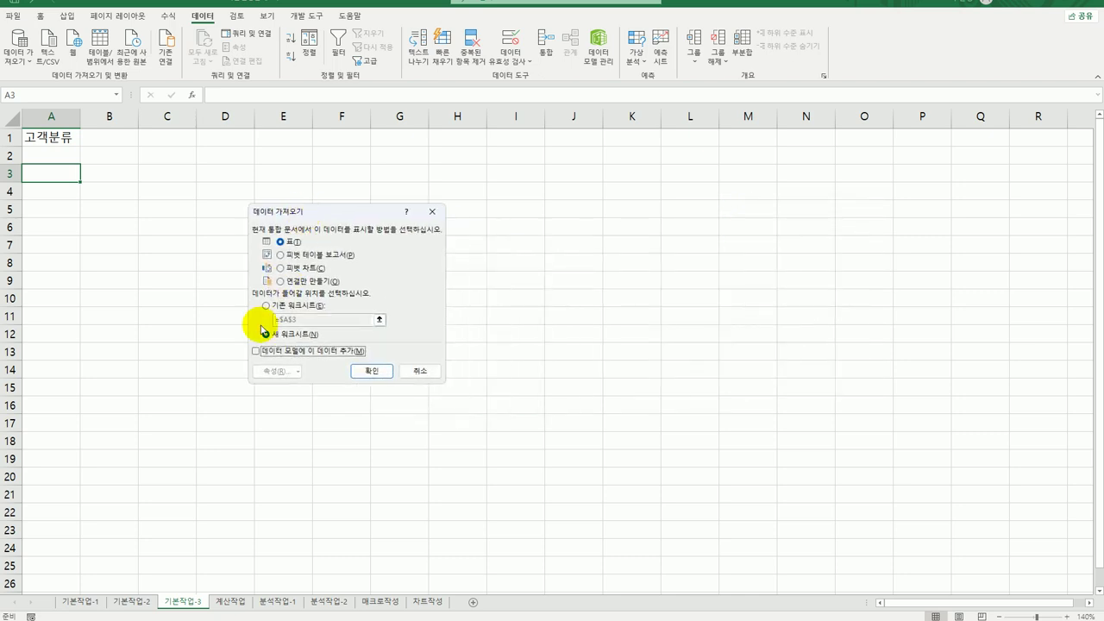
pyautogui.click(264, 307)
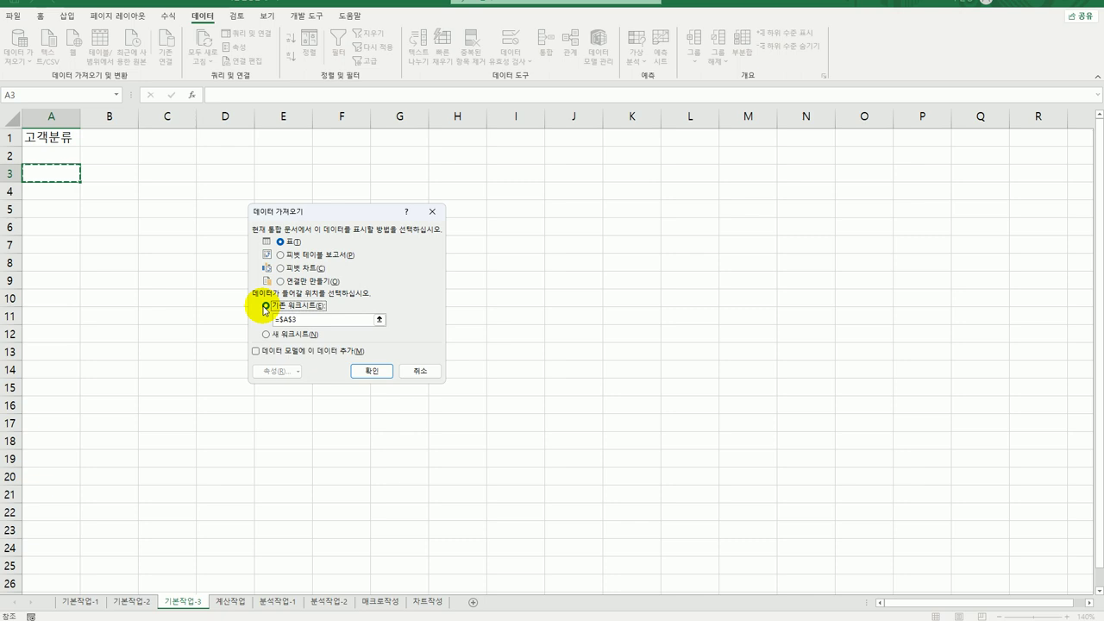
pyautogui.click(364, 371)
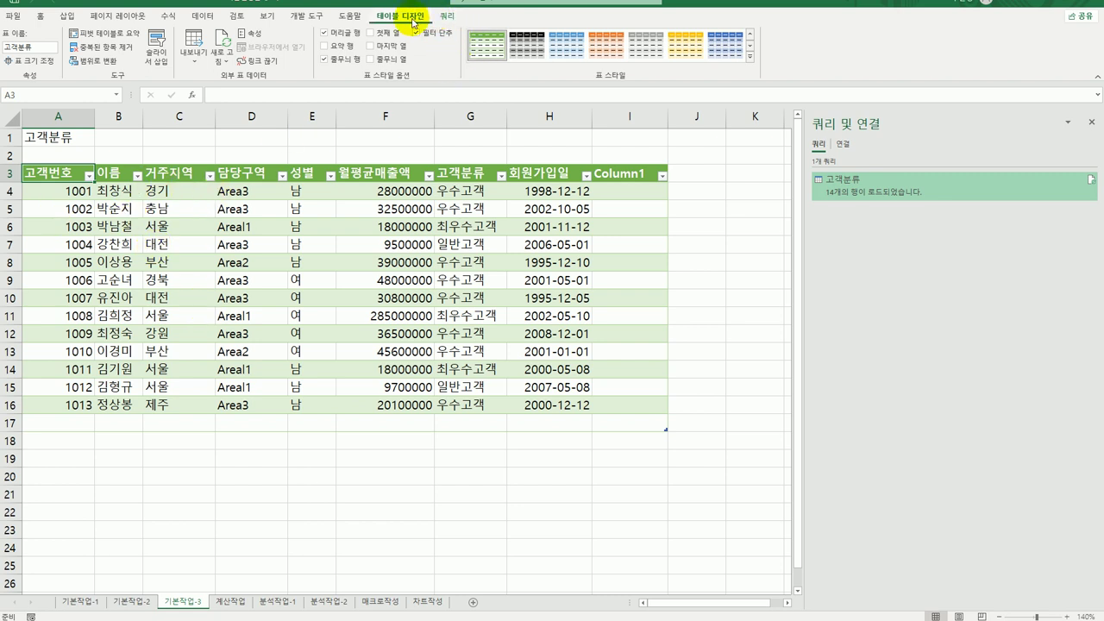
# Apply the first, unformatted light table style to the imported customer table and convert it to a normal range
pyautogui.click(750, 57)
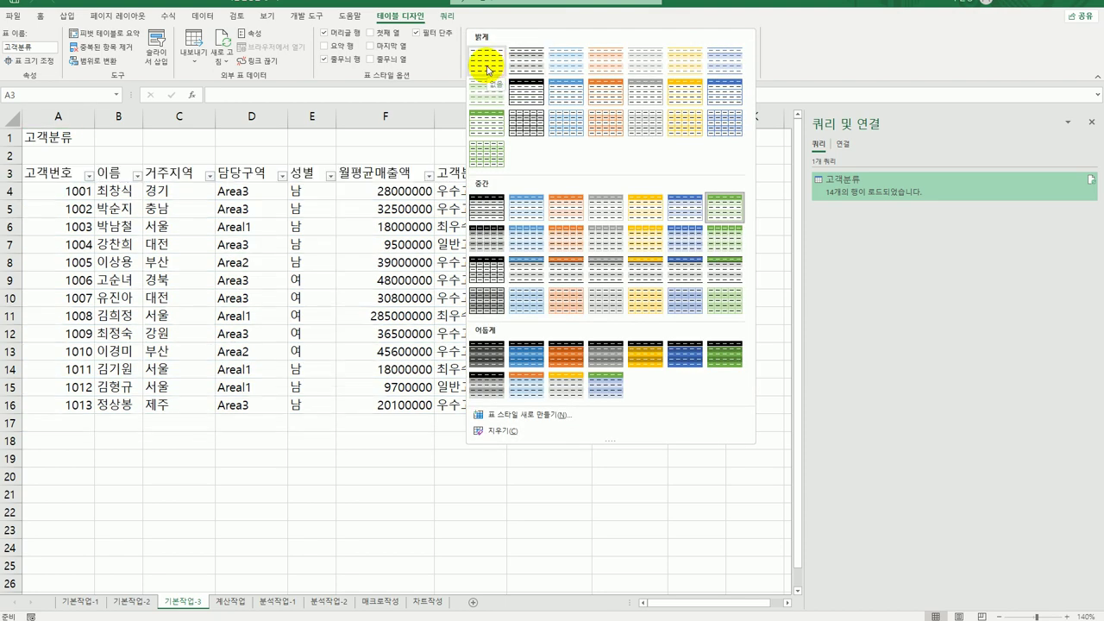
pyautogui.click(488, 69)
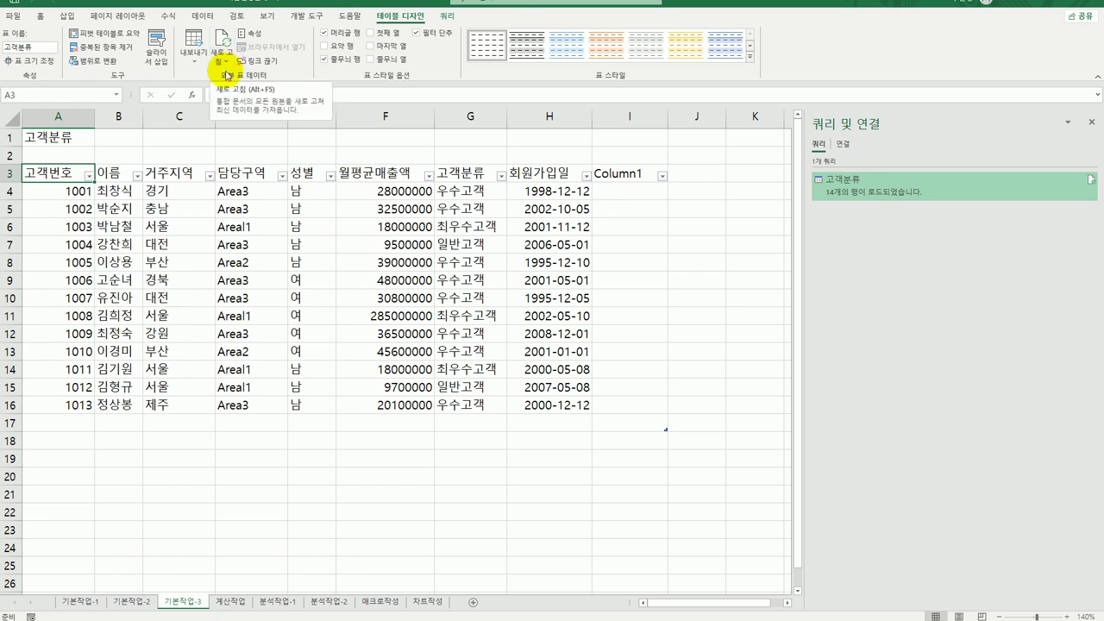
pyautogui.click(90, 61)
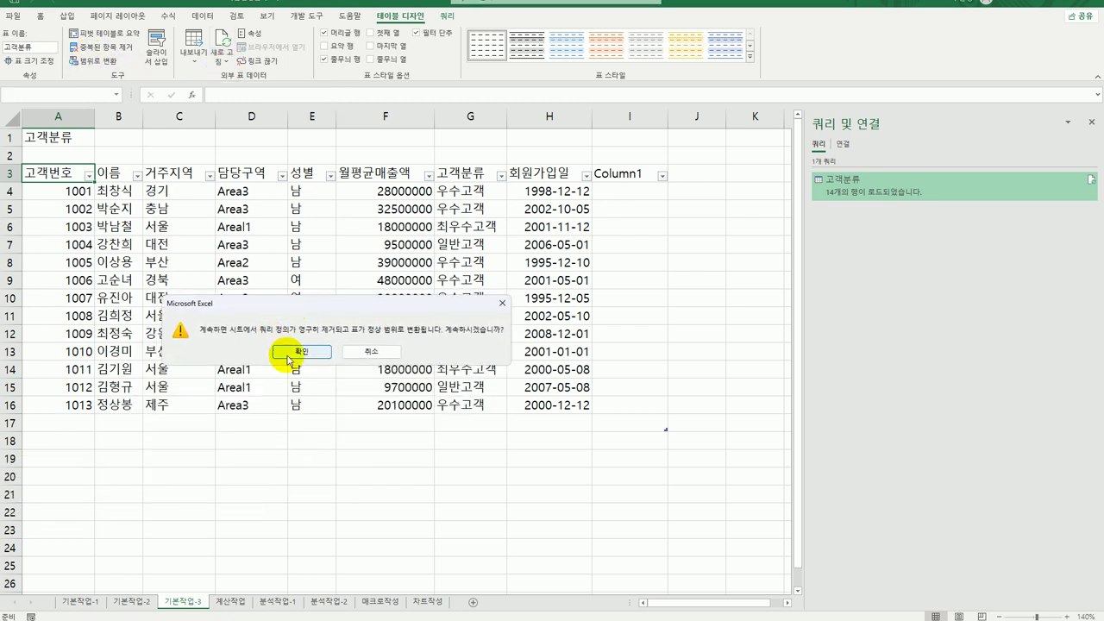
pyautogui.click(290, 355)
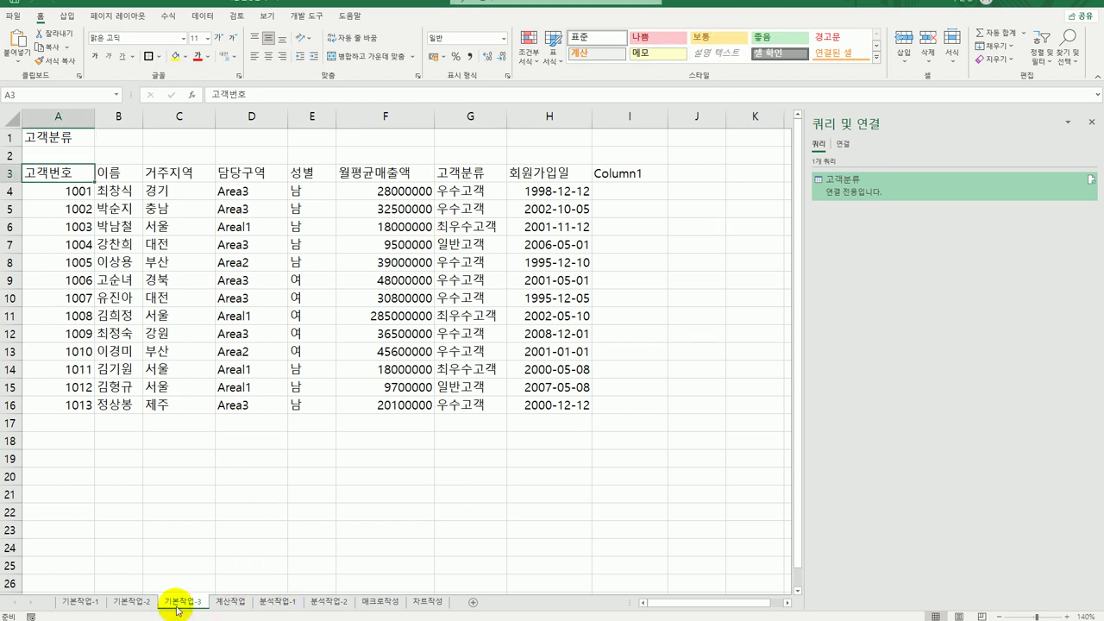
# Switch to the 계산작업 sheet, close the queries and connections pane, and autofit the width of column G
pyautogui.click(237, 604)
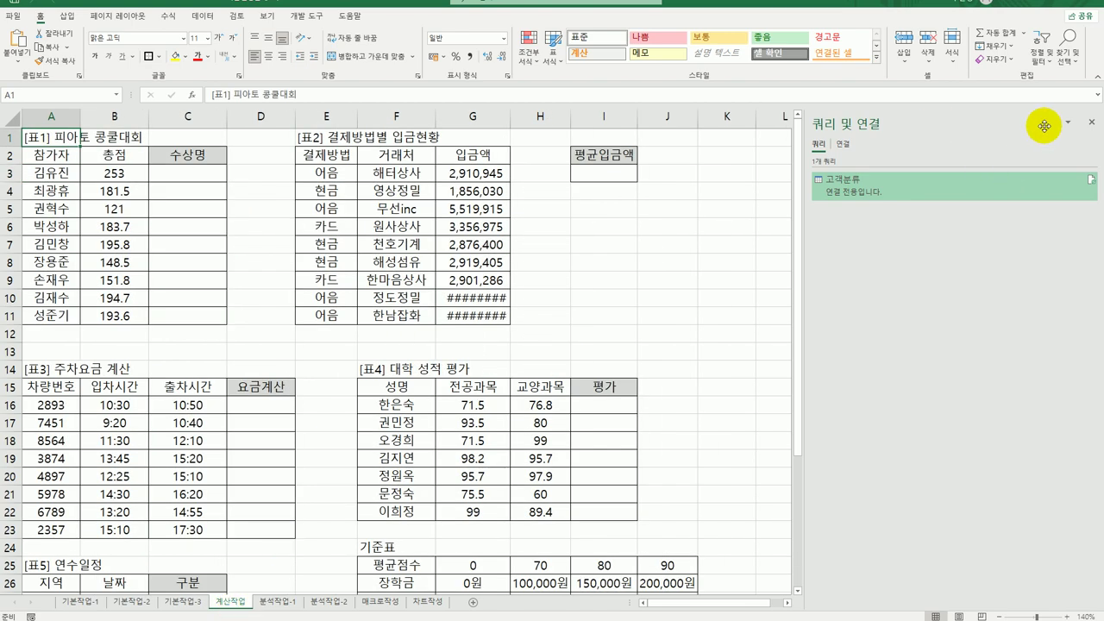
pyautogui.click(1093, 122)
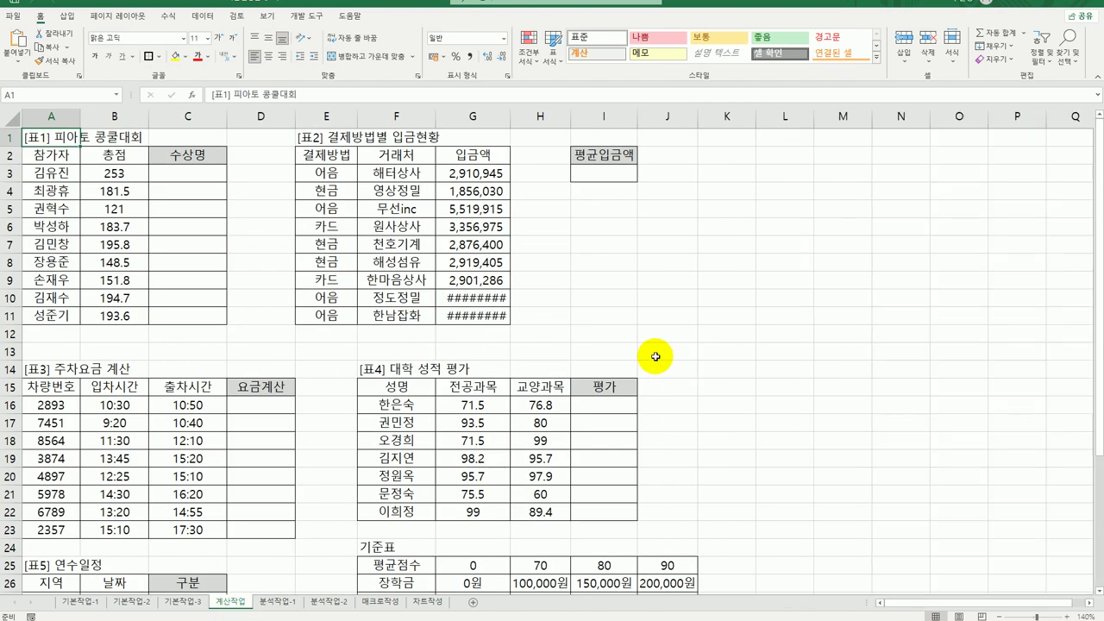
pyautogui.doubleClick(509, 117)
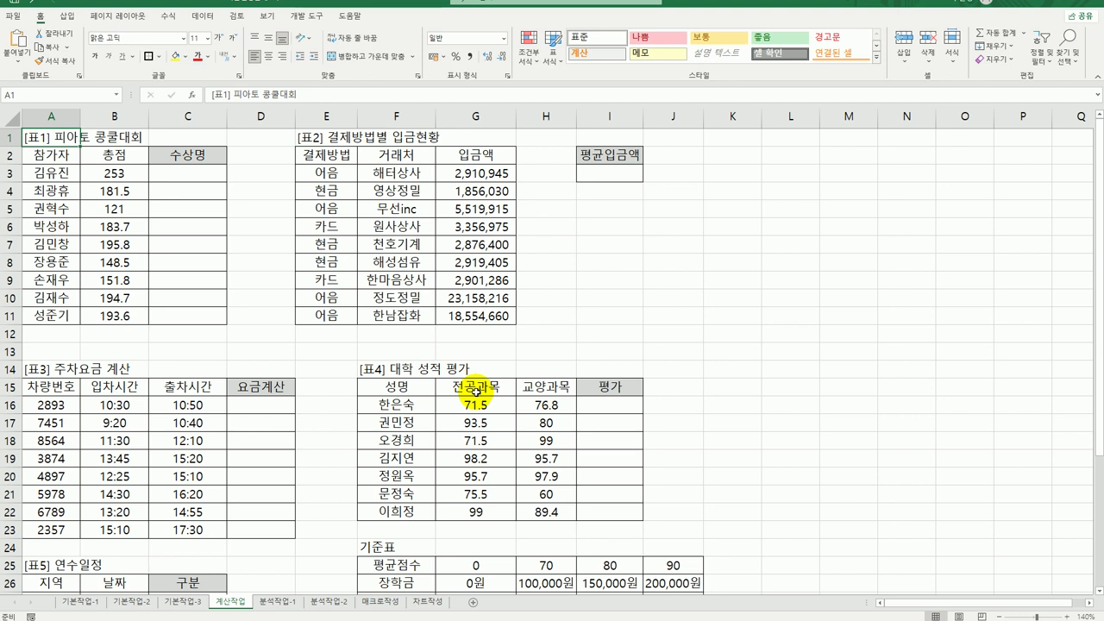
# Start a RANK.EQ formula in cell C3 of the 수상명 column and open its function arguments
pyautogui.click(206, 173)
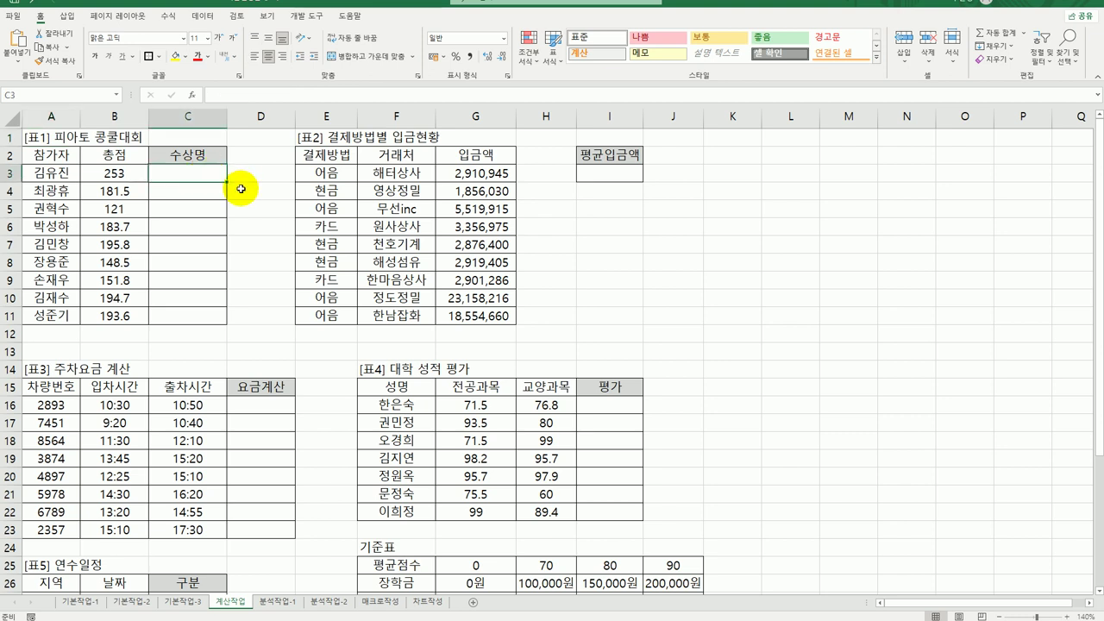
pyautogui.write('=')
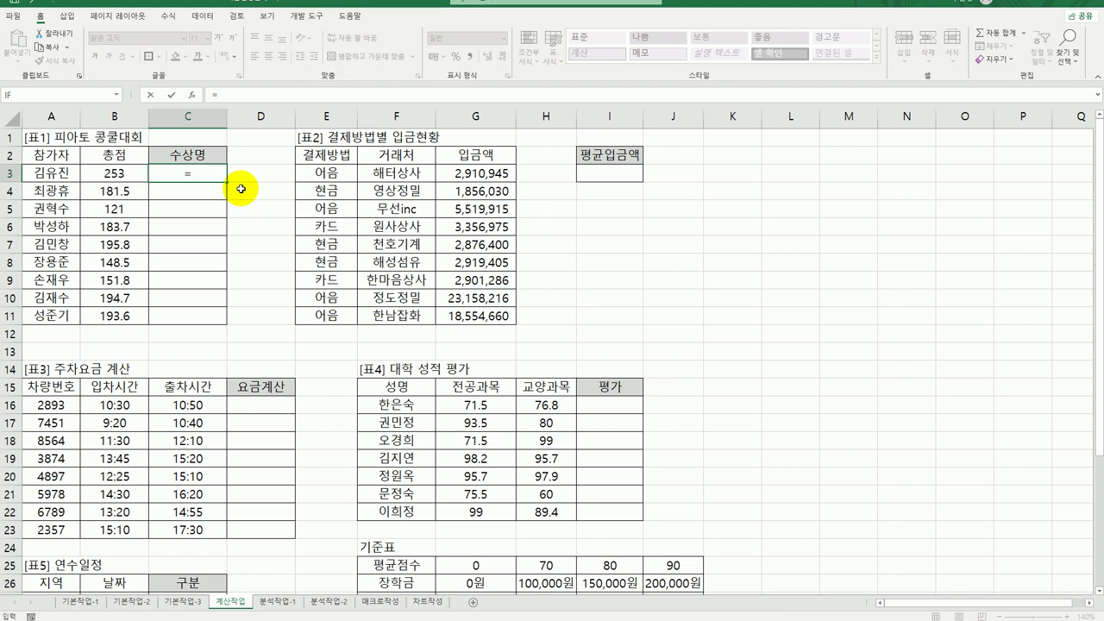
pyautogui.write('r')
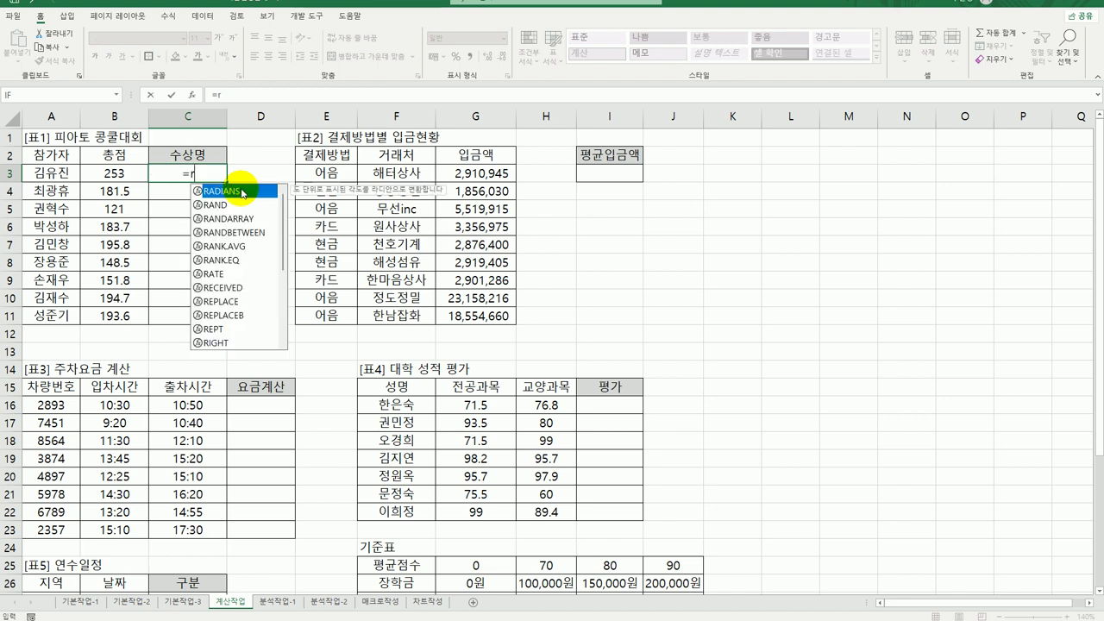
pyautogui.write('ank.')
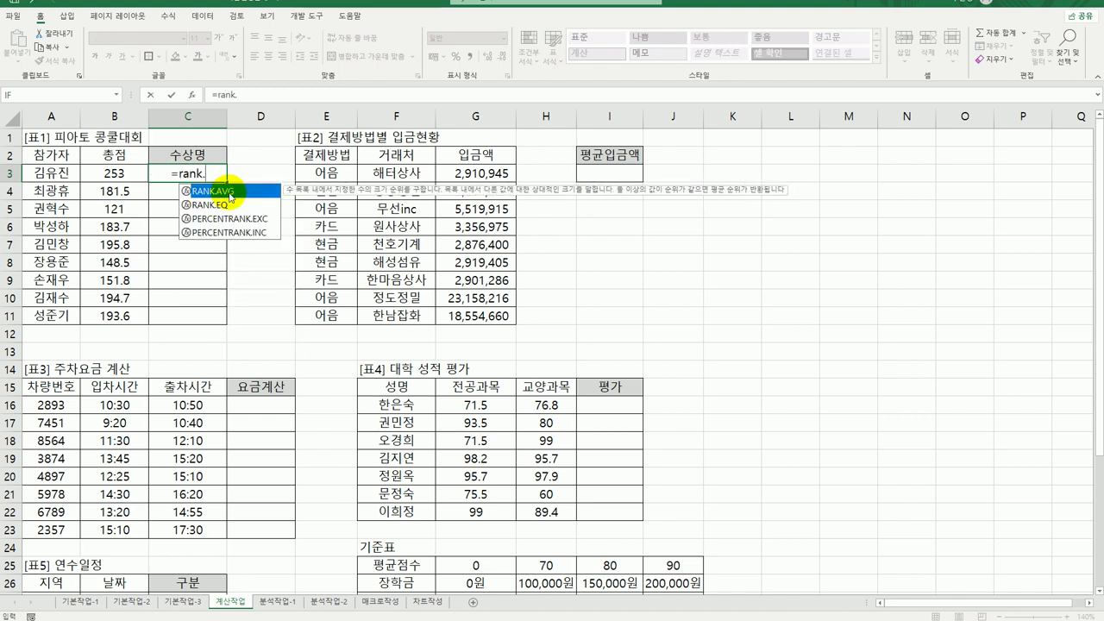
pyautogui.doubleClick(226, 205)
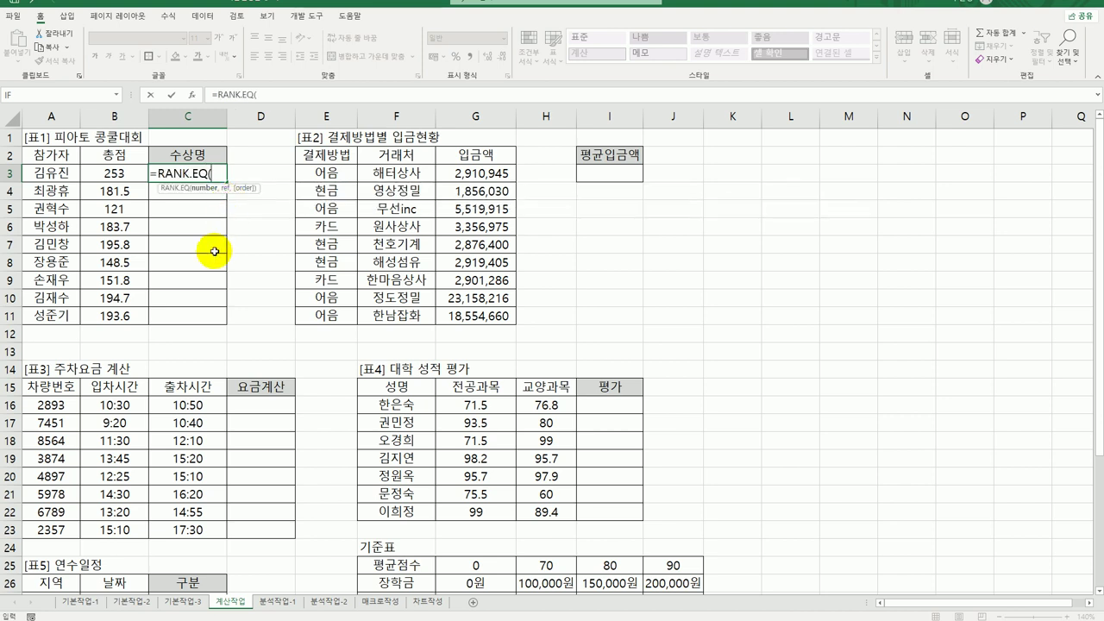
pyautogui.click(193, 101)
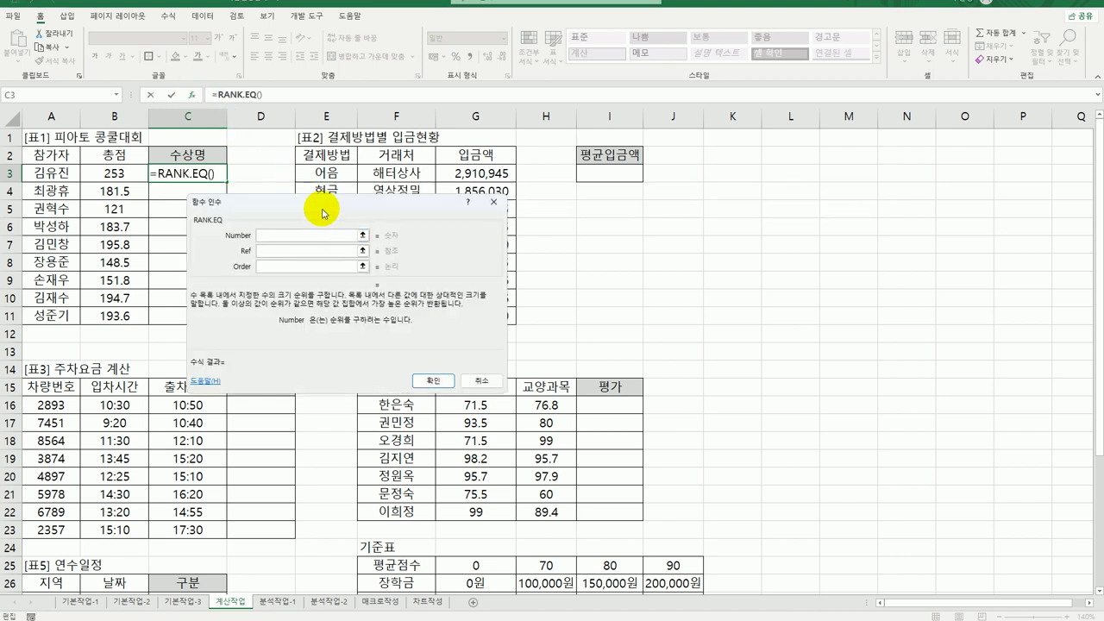
pyautogui.moveTo(329, 208); pyautogui.dragTo(416, 192)
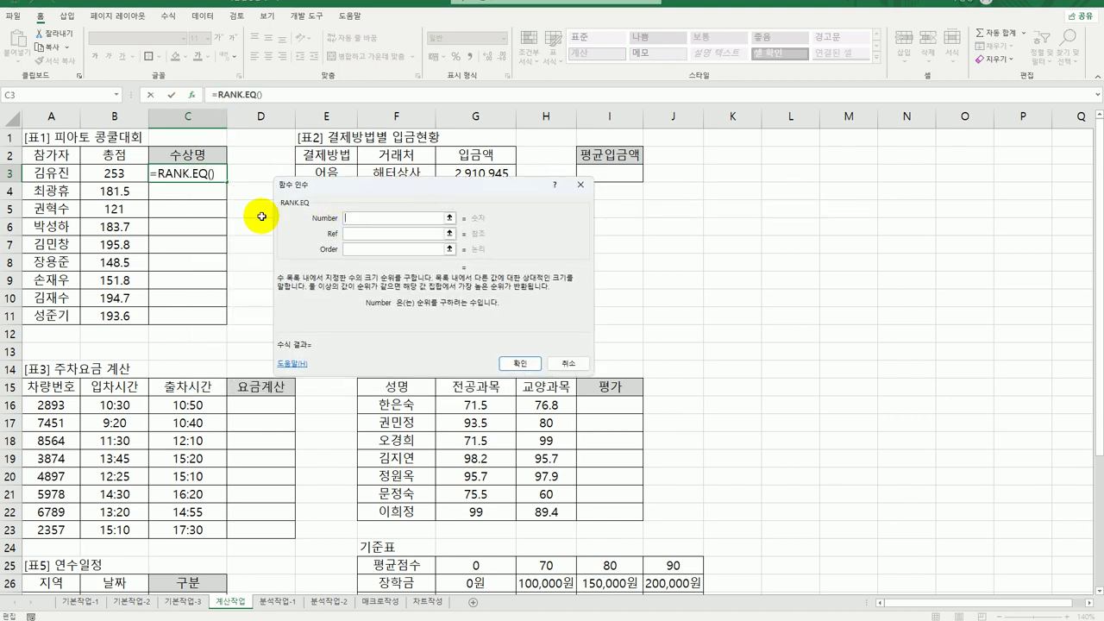
# Rank B3 within the absolute range $B$3:$B$11 using order 0, and fill the formula down to C11
pyautogui.click(110, 170)
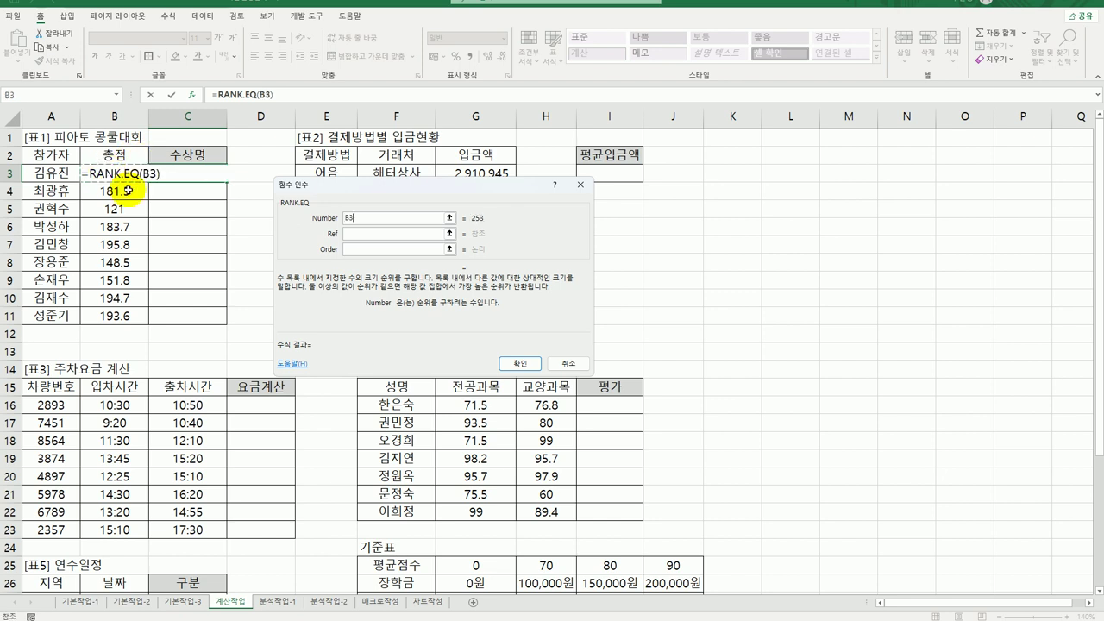
pyautogui.click(377, 233)
pyautogui.moveTo(118, 172); pyautogui.dragTo(140, 321)
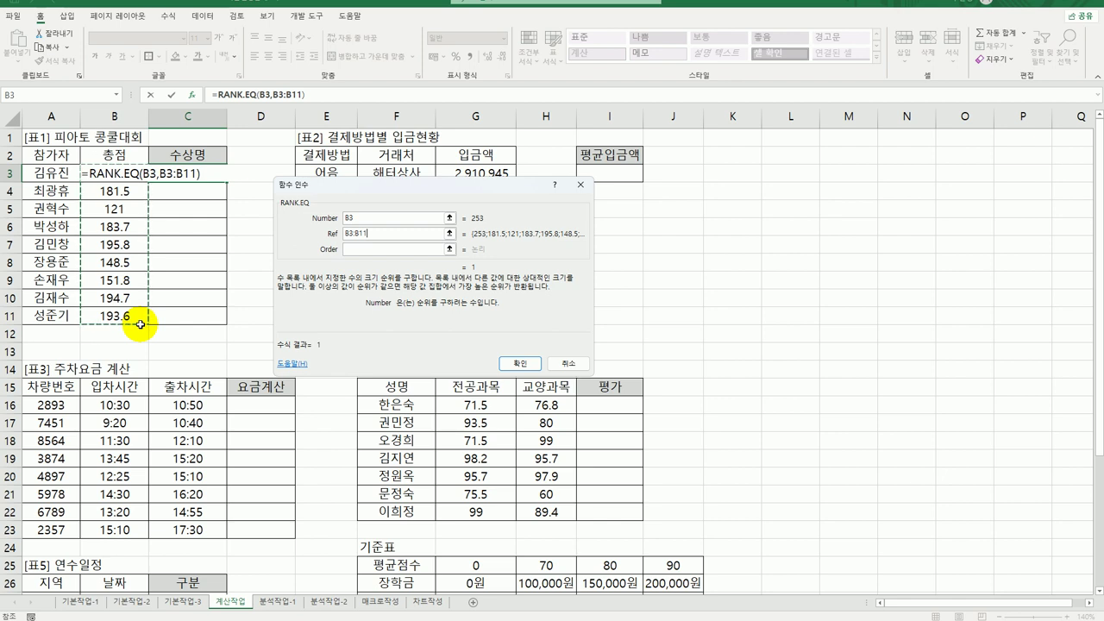
pyautogui.press('F4')
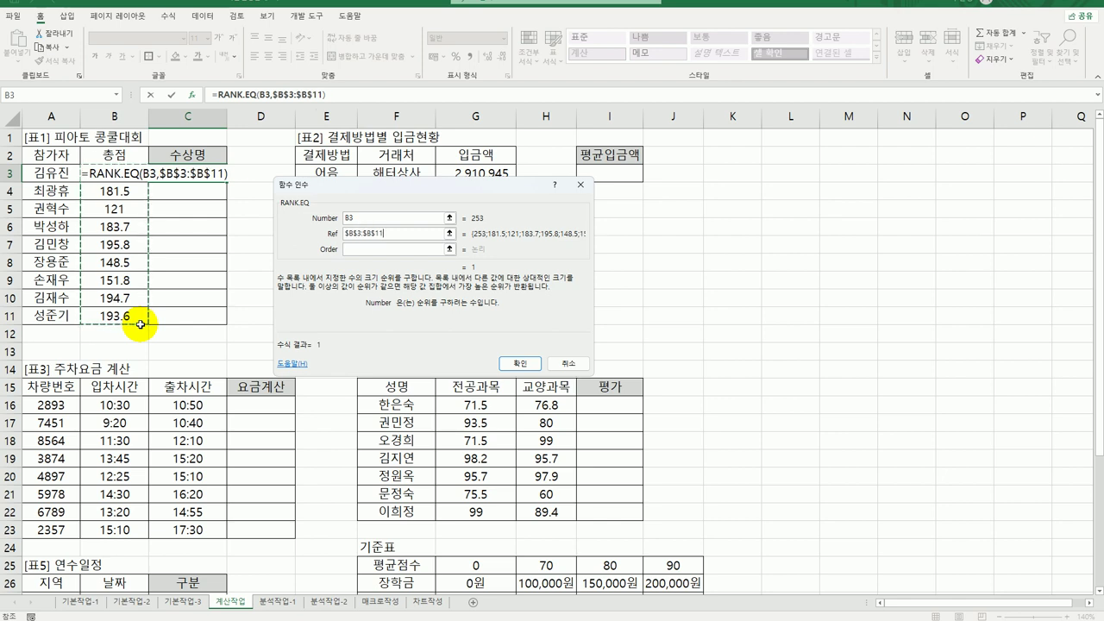
pyautogui.click(380, 248)
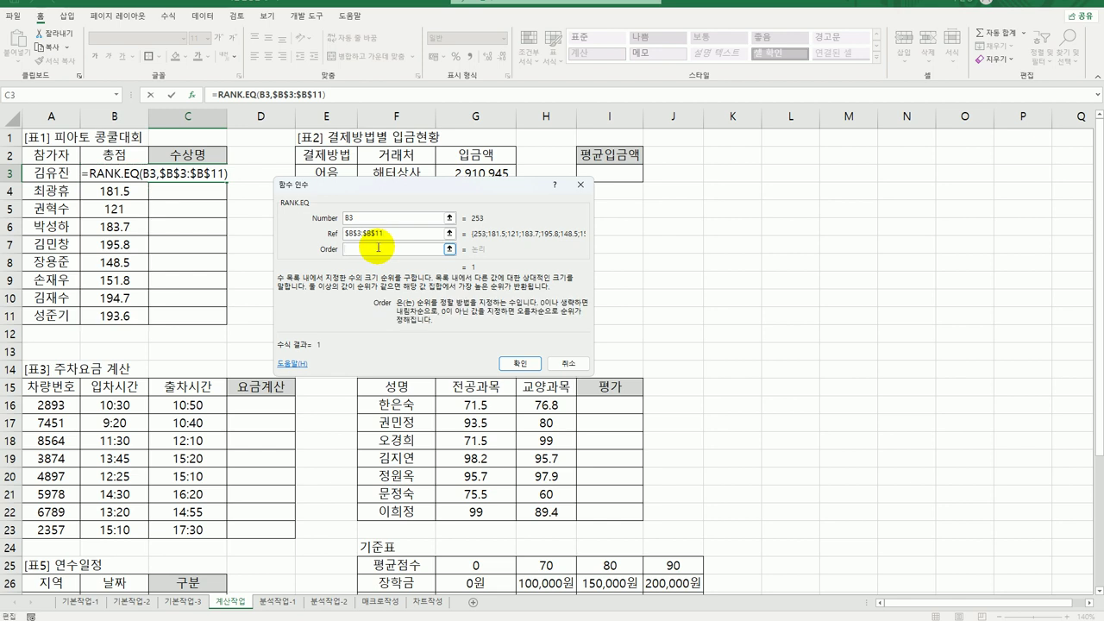
pyautogui.write('0')
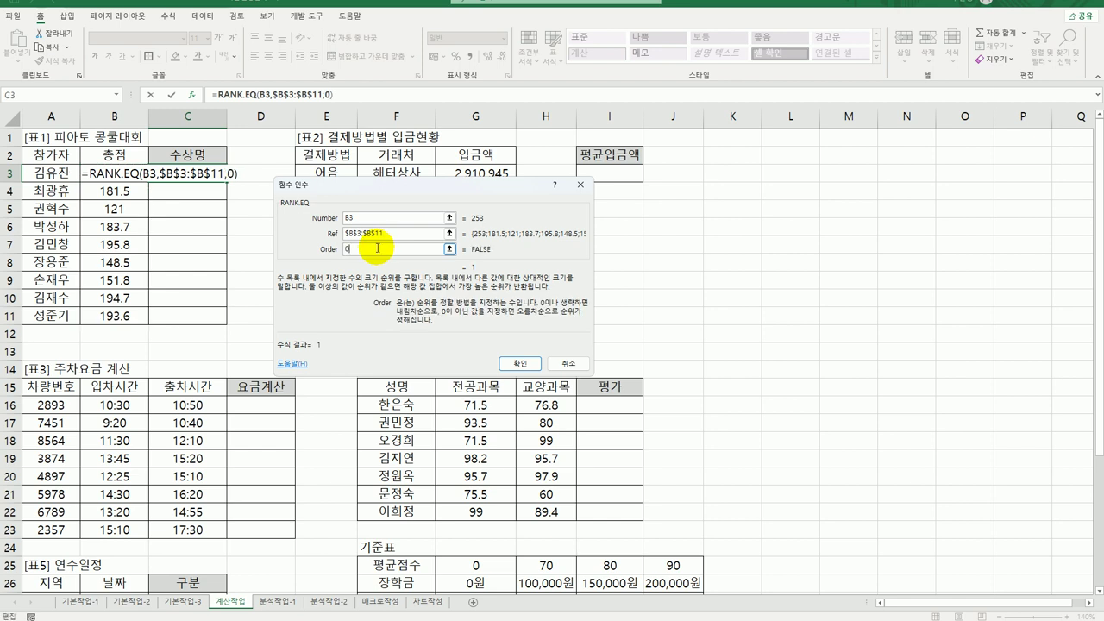
pyautogui.click(515, 364)
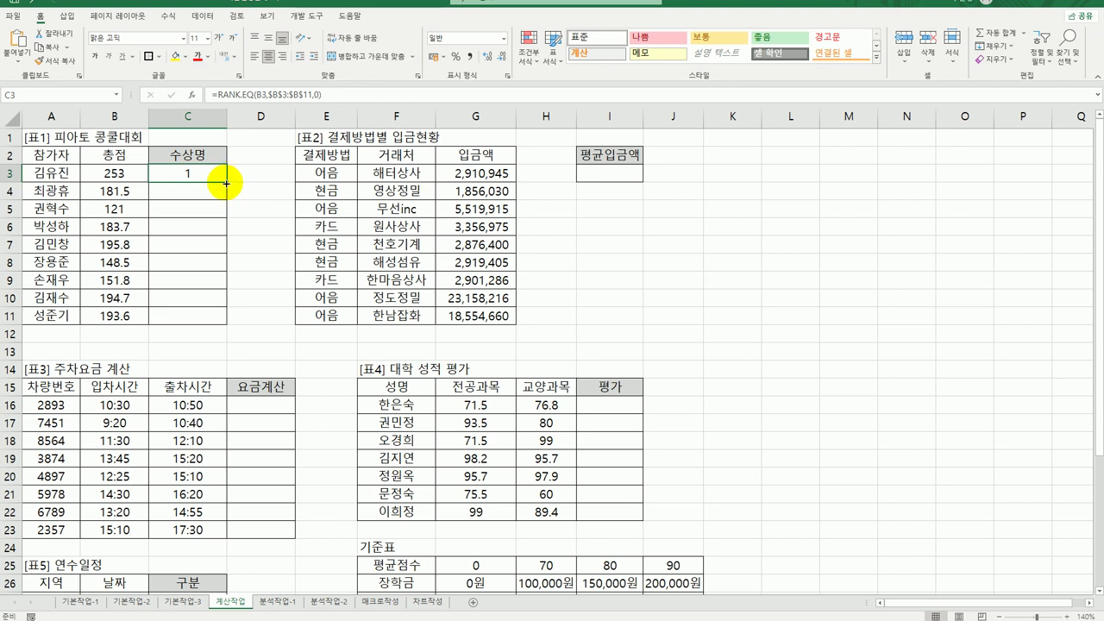
pyautogui.moveTo(225, 182); pyautogui.dragTo(224, 319)
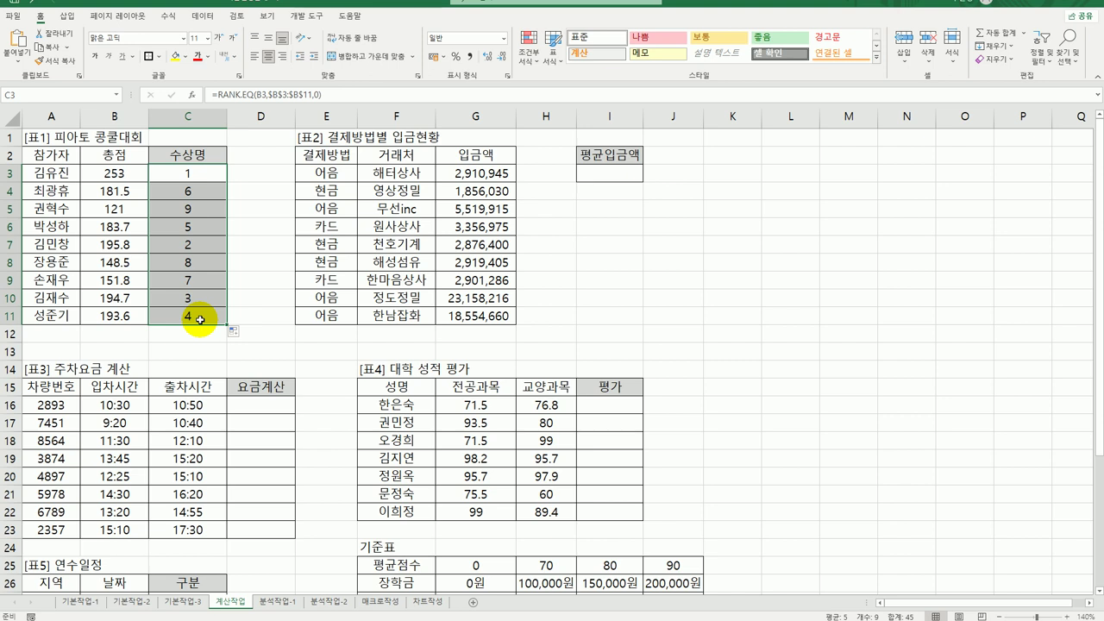
# Wrap the RANK.EQ formula in C3 in an IF that returns "대상" when the rank equals 1
pyautogui.doubleClick(173, 172)
pyautogui.click(86, 173)
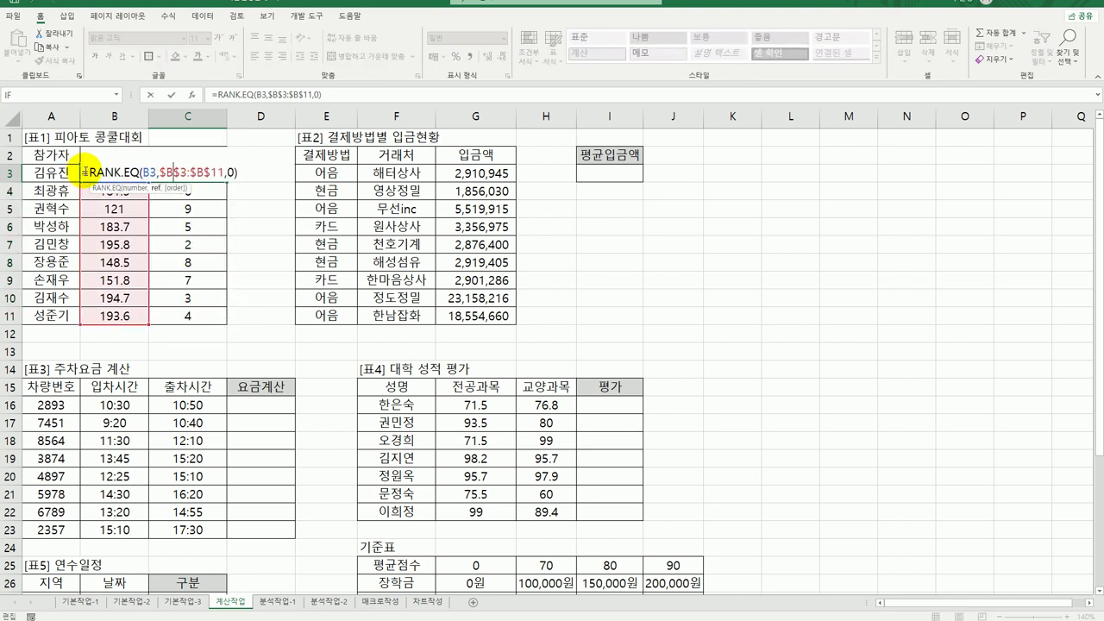
pyautogui.write('IF(')
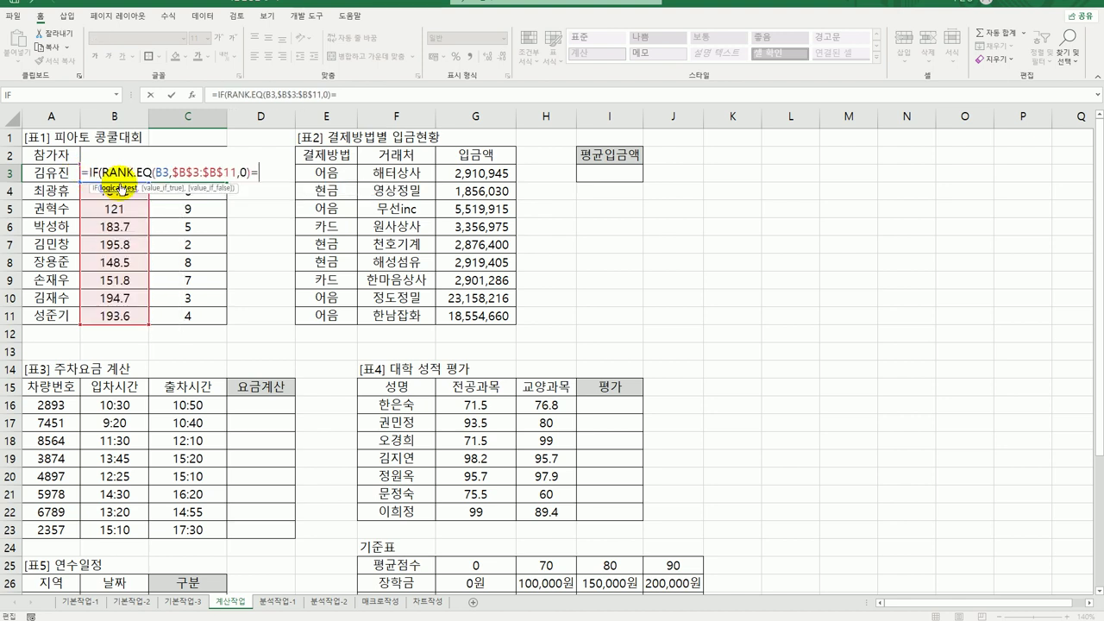
pyautogui.write('=1,"ㄷ')
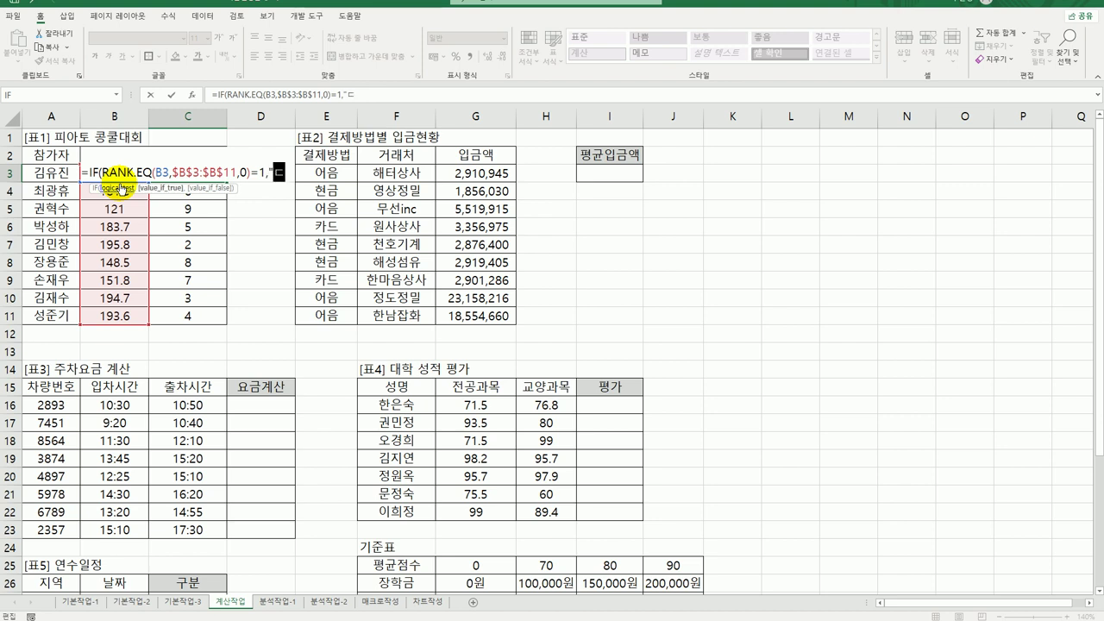
pyautogui.write('상"')
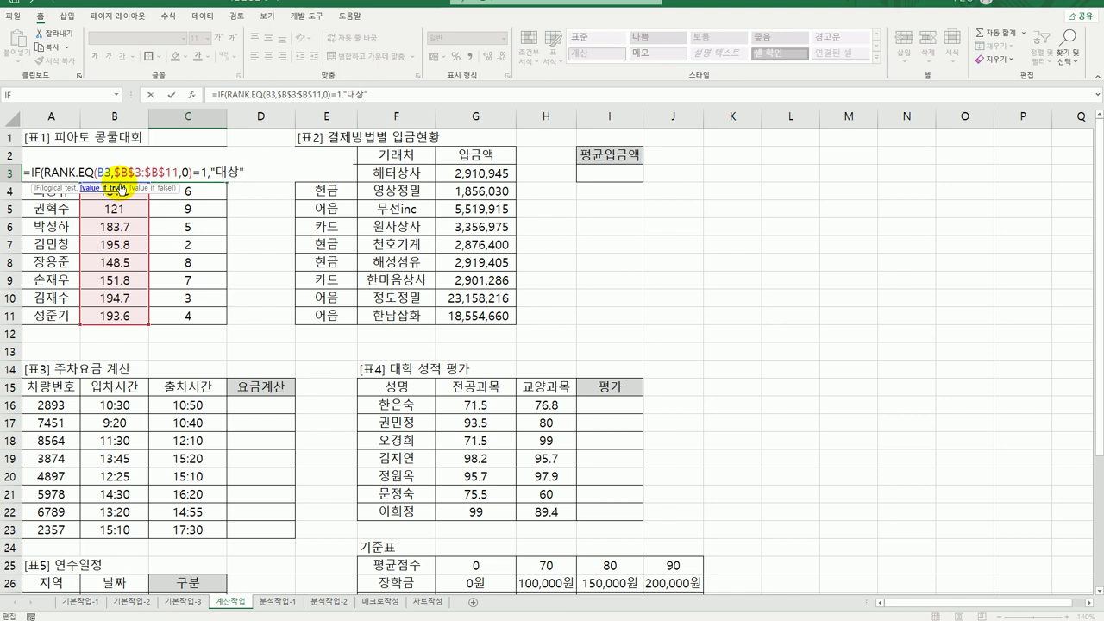
pyautogui.write(',')
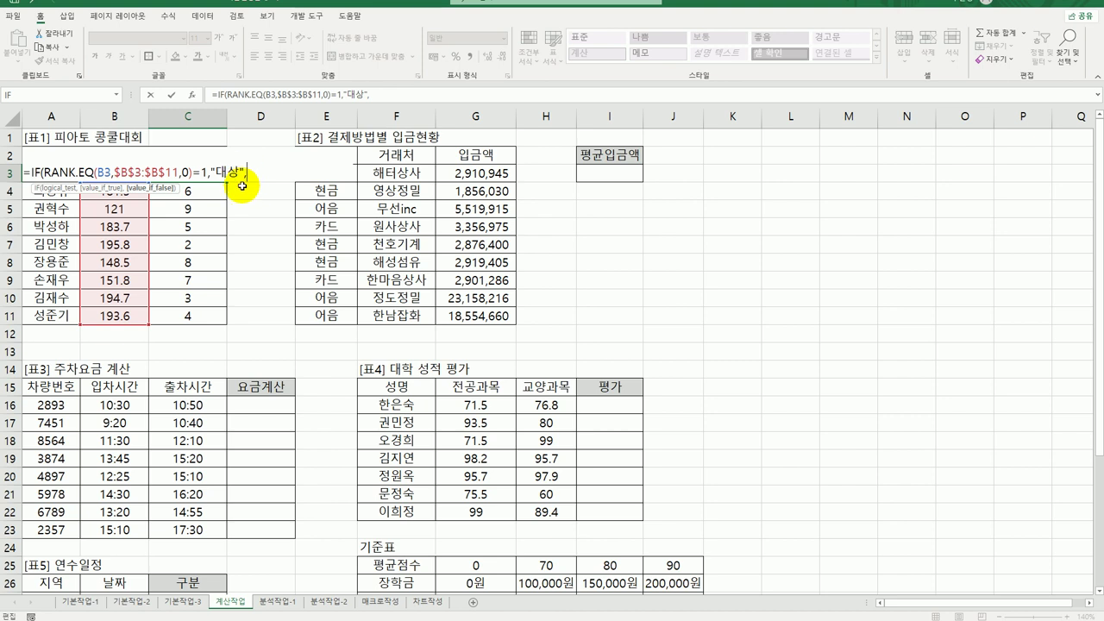
# Copy the IF portion in C3 as a nested false-case condition that returns "금상" for ranks <=3
pyautogui.moveTo(29, 173); pyautogui.dragTo(276, 174)
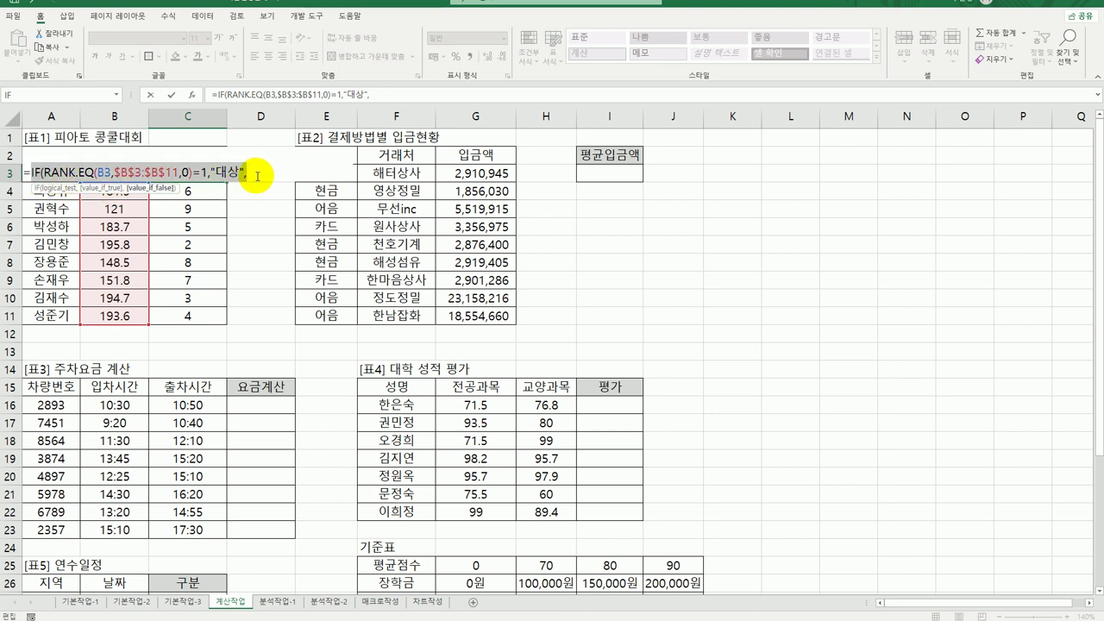
pyautogui.hotkey('ctrl', 'c')
pyautogui.click(258, 177)
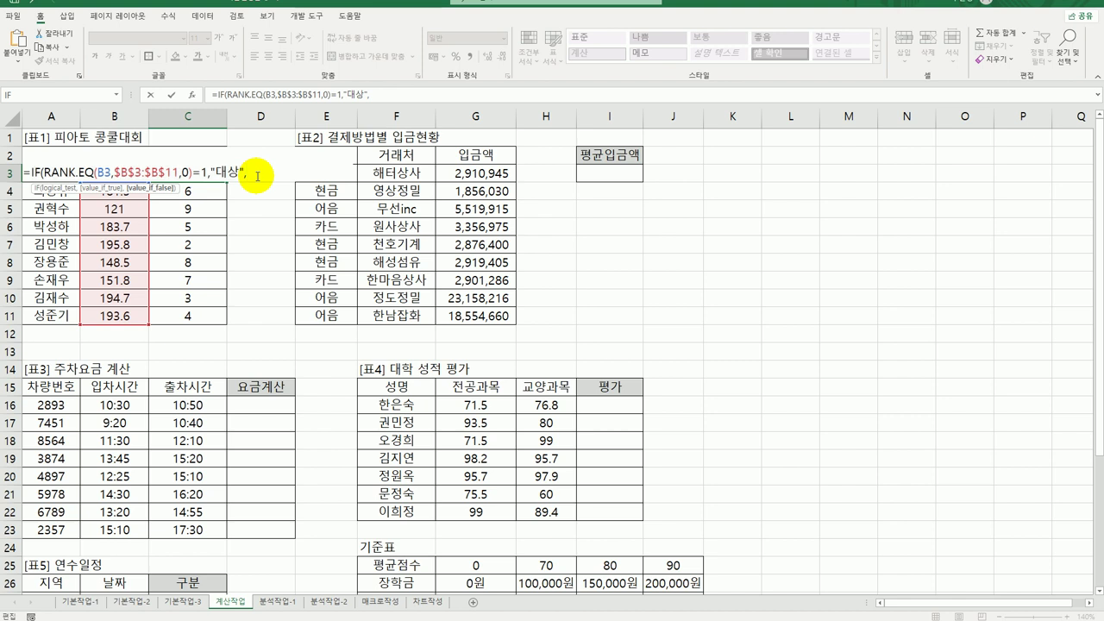
pyautogui.hotkey('ctrl', 'v')
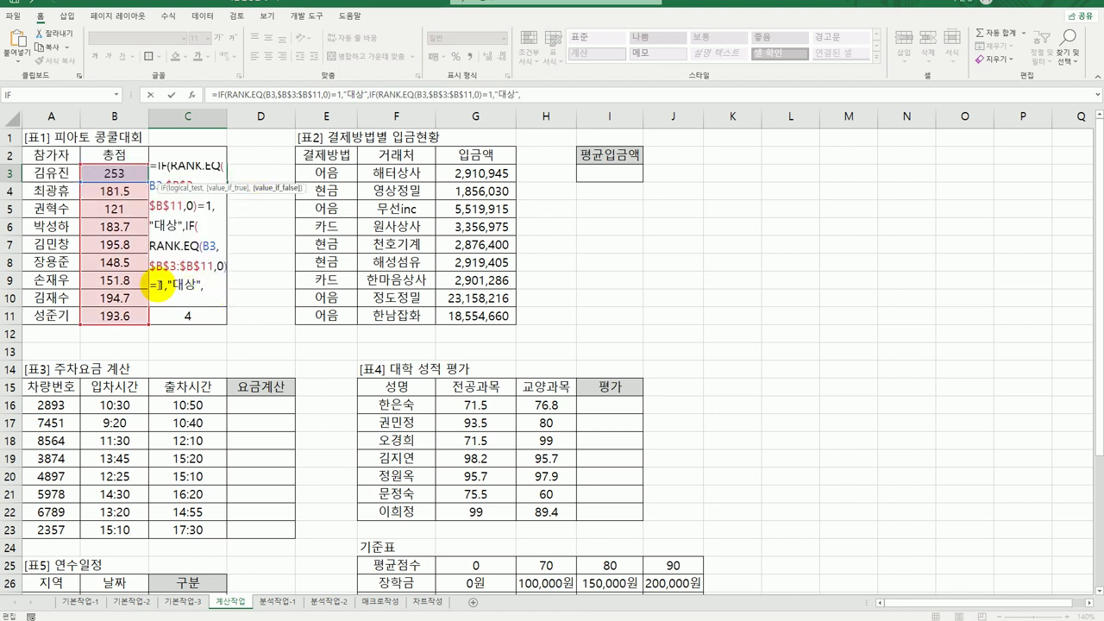
pyautogui.click(149, 286)
pyautogui.moveTo(150, 286); pyautogui.dragTo(163, 288)
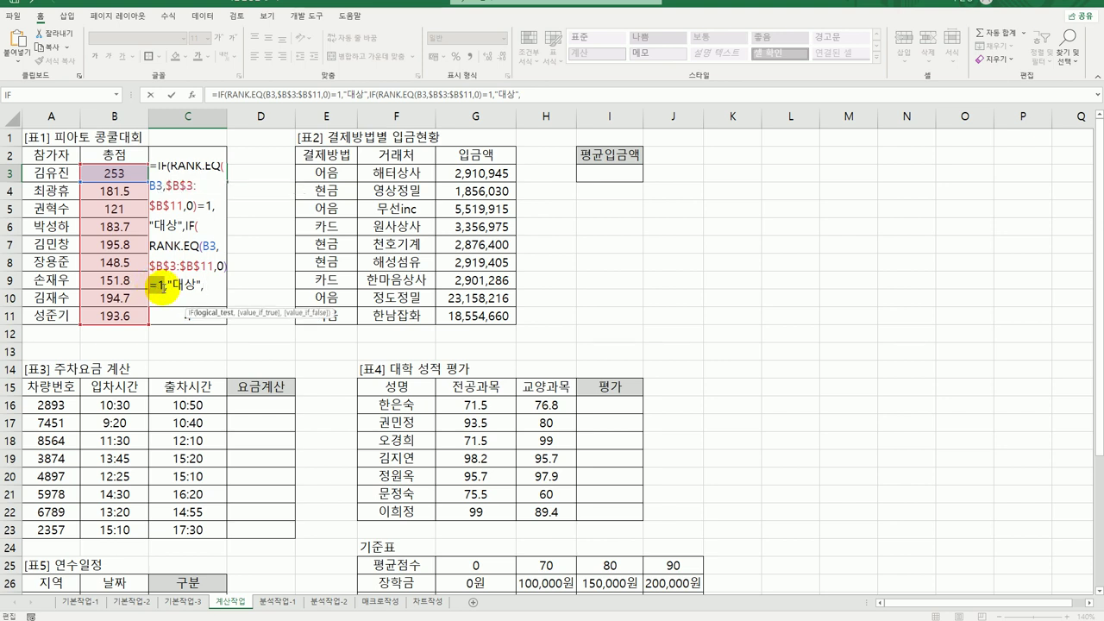
pyautogui.write('<=3')
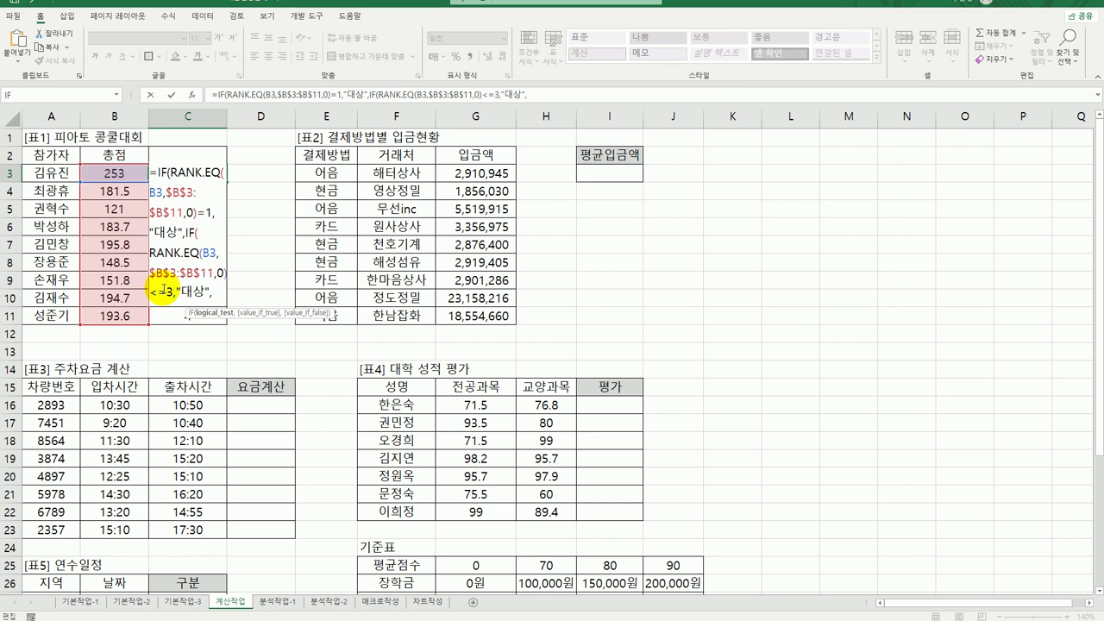
pyautogui.doubleClick(186, 291)
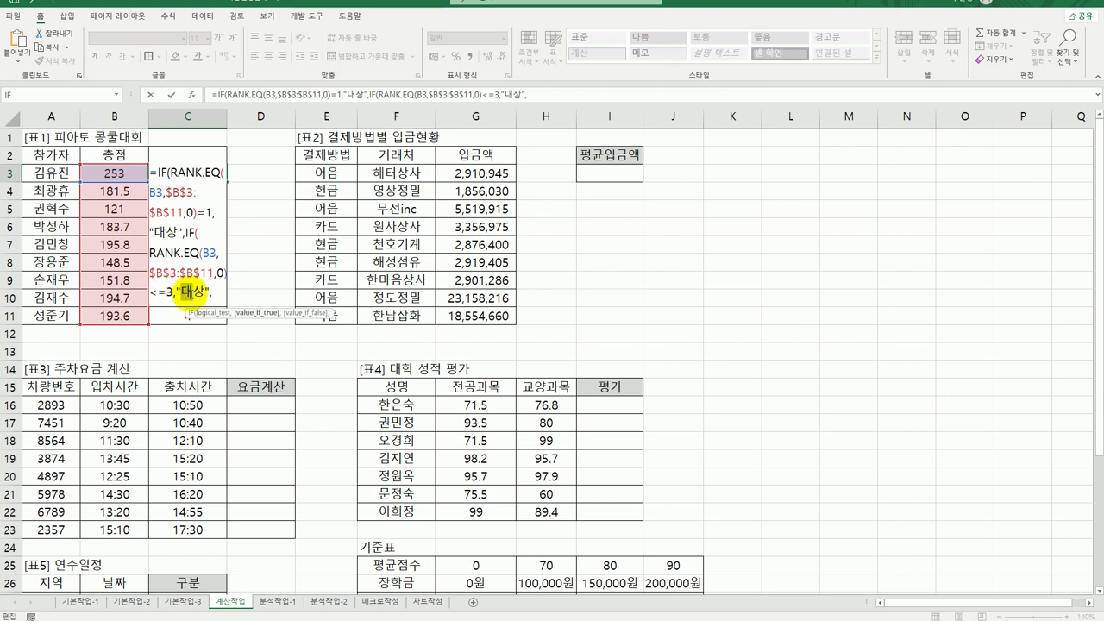
pyautogui.write('그')
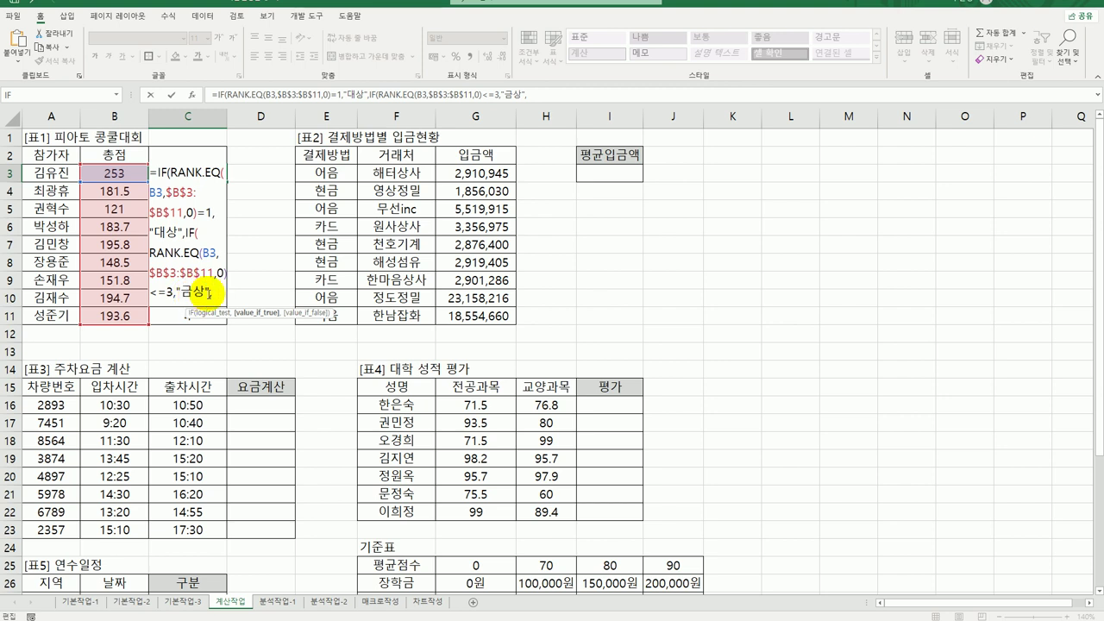
# Nest a third copy of the IF portion returning "동상" for ranks <=6 and otherwise "", and complete the C3 formula
pyautogui.press('End')
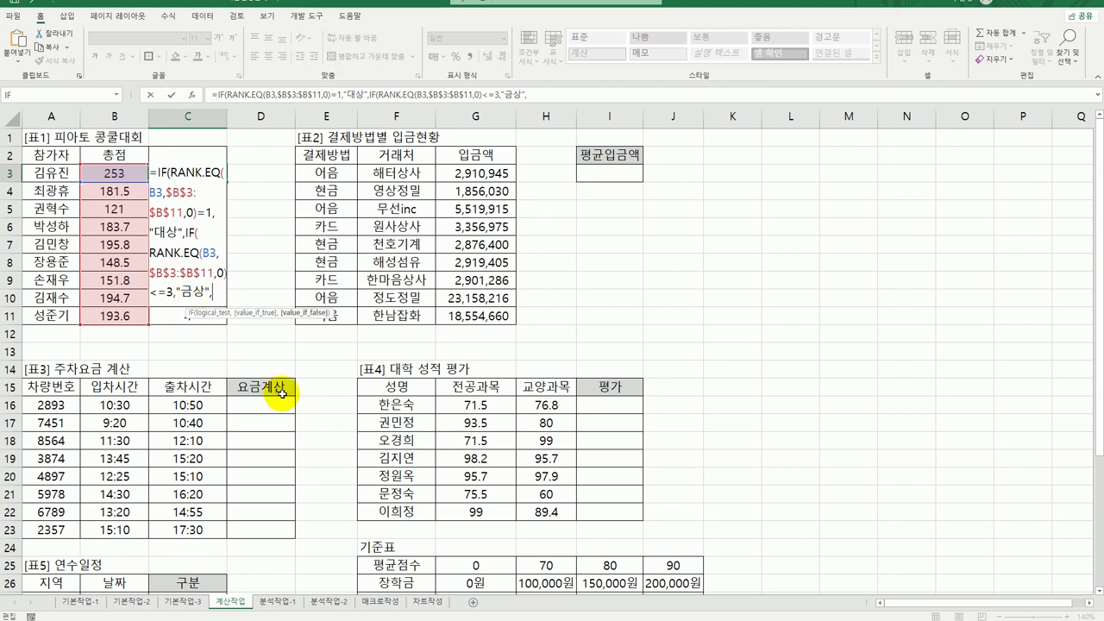
pyautogui.hotkey('ctrl', 'v')
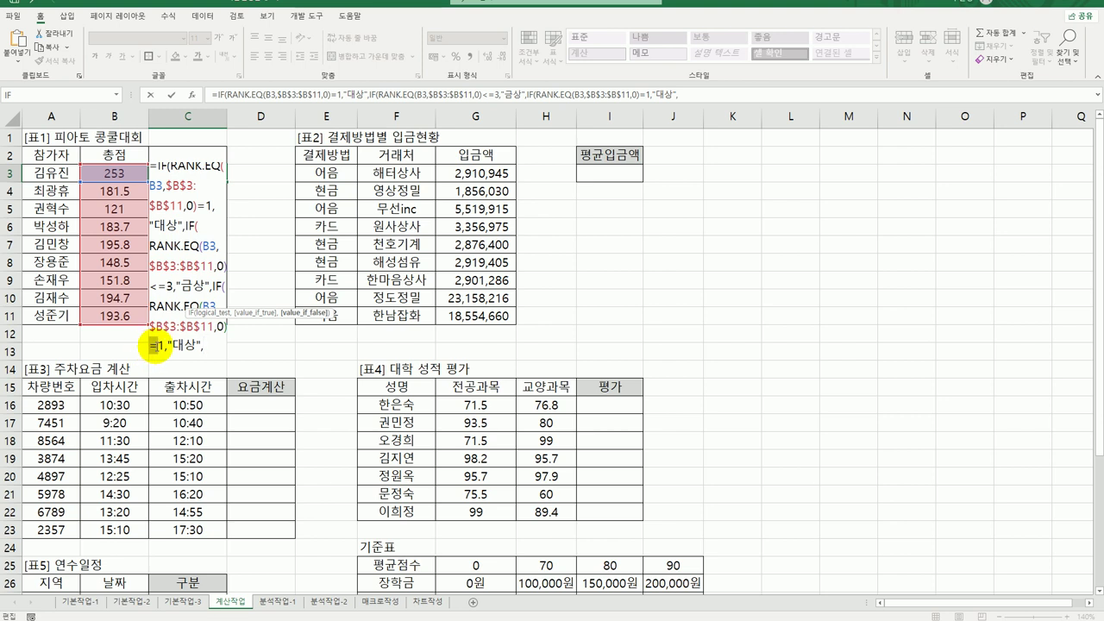
pyautogui.moveTo(149, 347); pyautogui.dragTo(156, 347)
pyautogui.write('<=6')
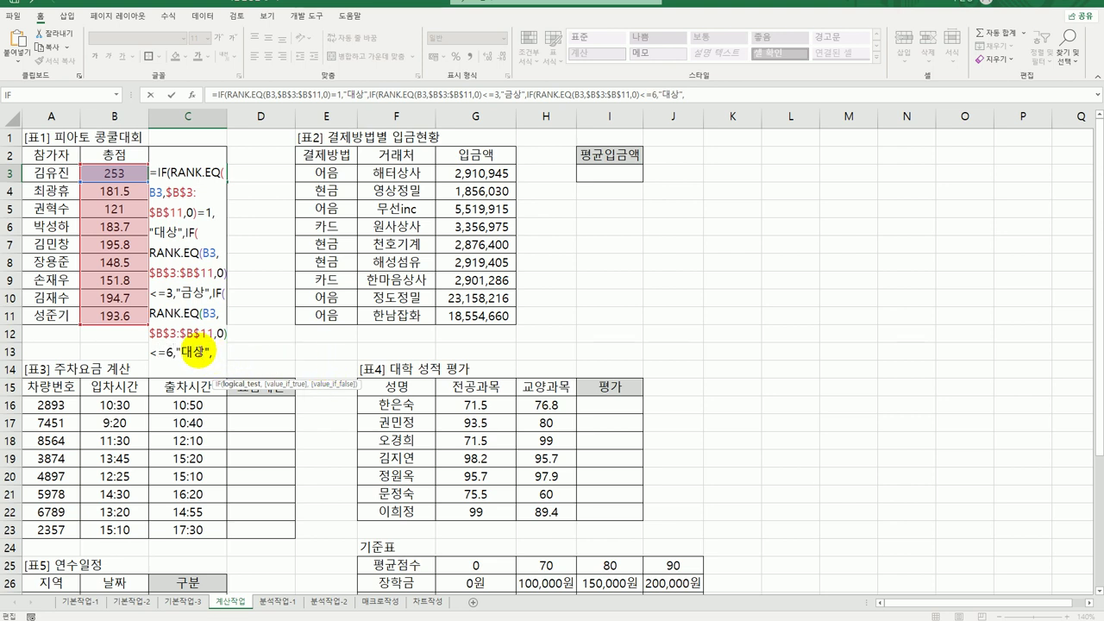
pyautogui.doubleClick(191, 354)
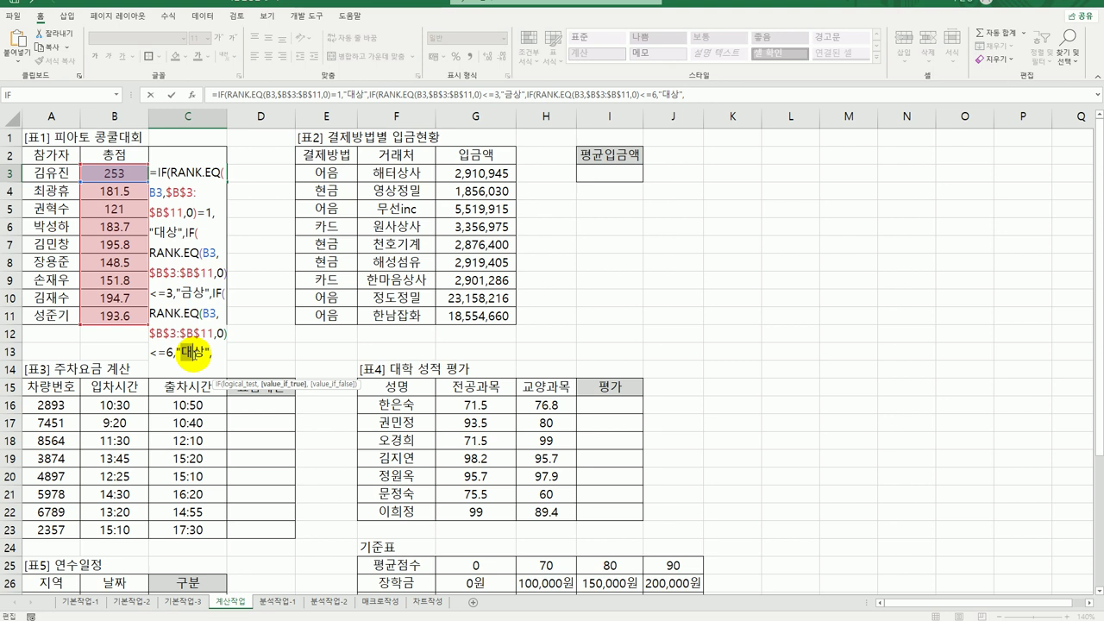
pyautogui.write('동상')
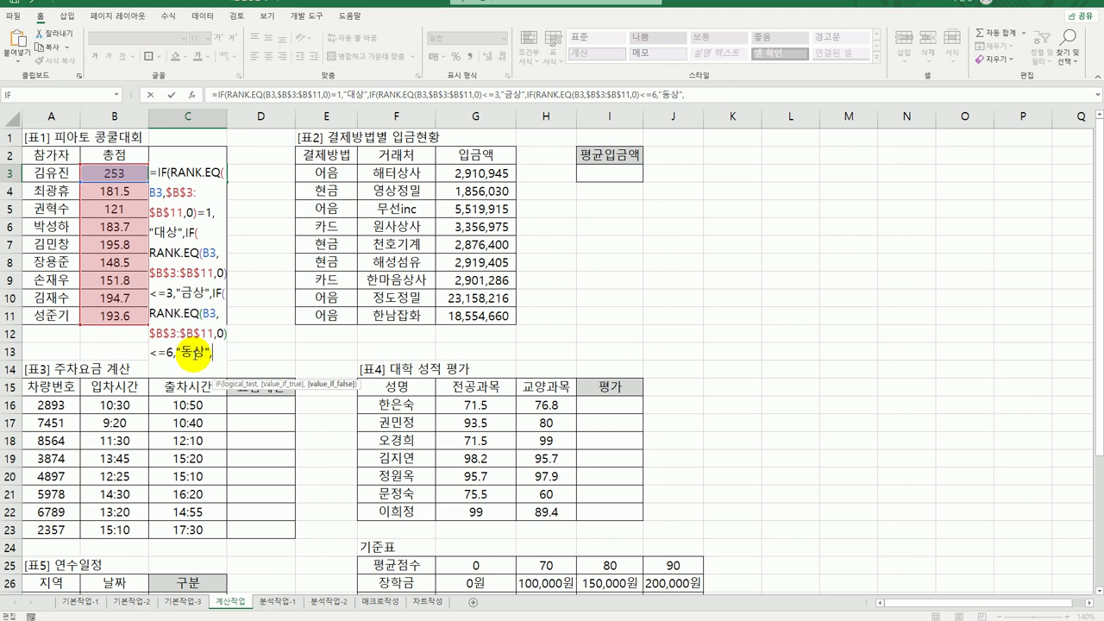
pyautogui.write('",""))')
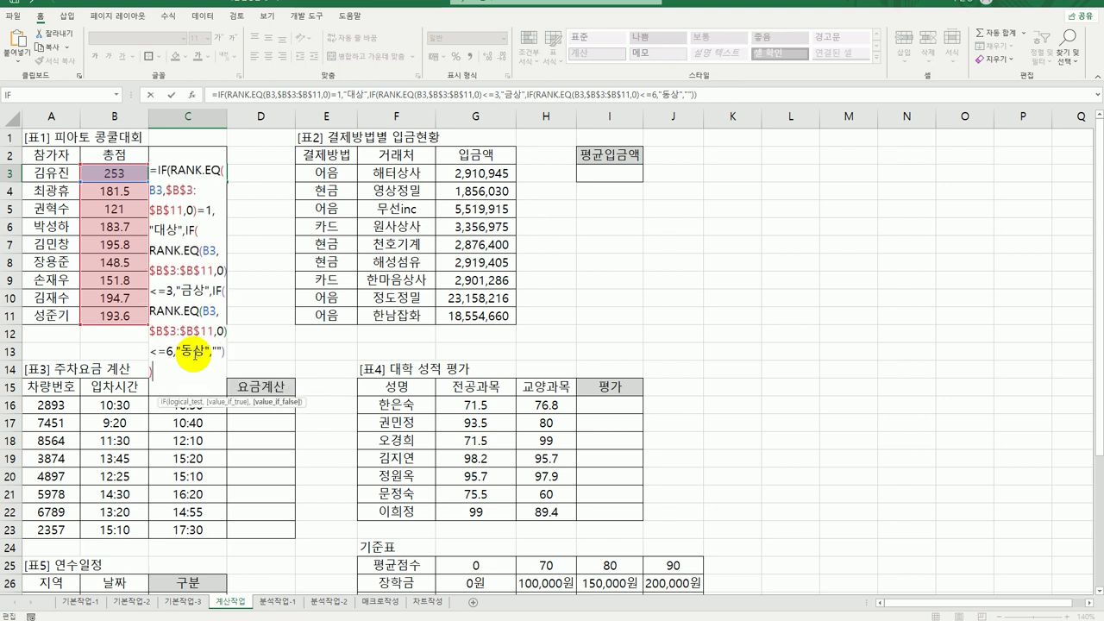
pyautogui.press('Return')
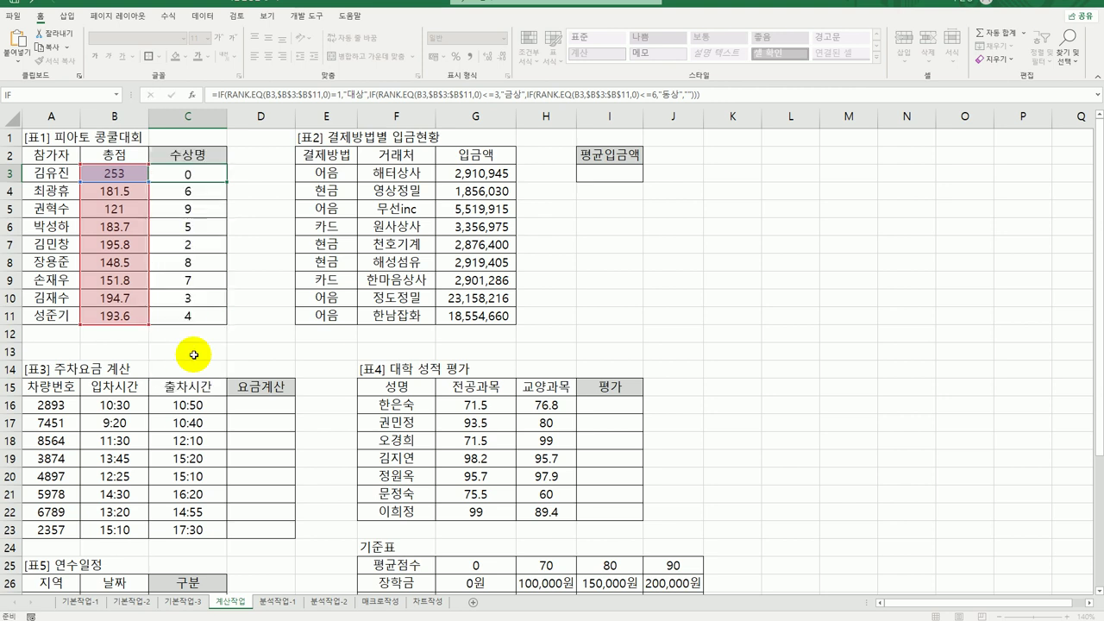
# Fill the finished award formula from C3 down to C11 and reselect C3
pyautogui.click(214, 173)
pyautogui.moveTo(223, 183); pyautogui.dragTo(251, 331)
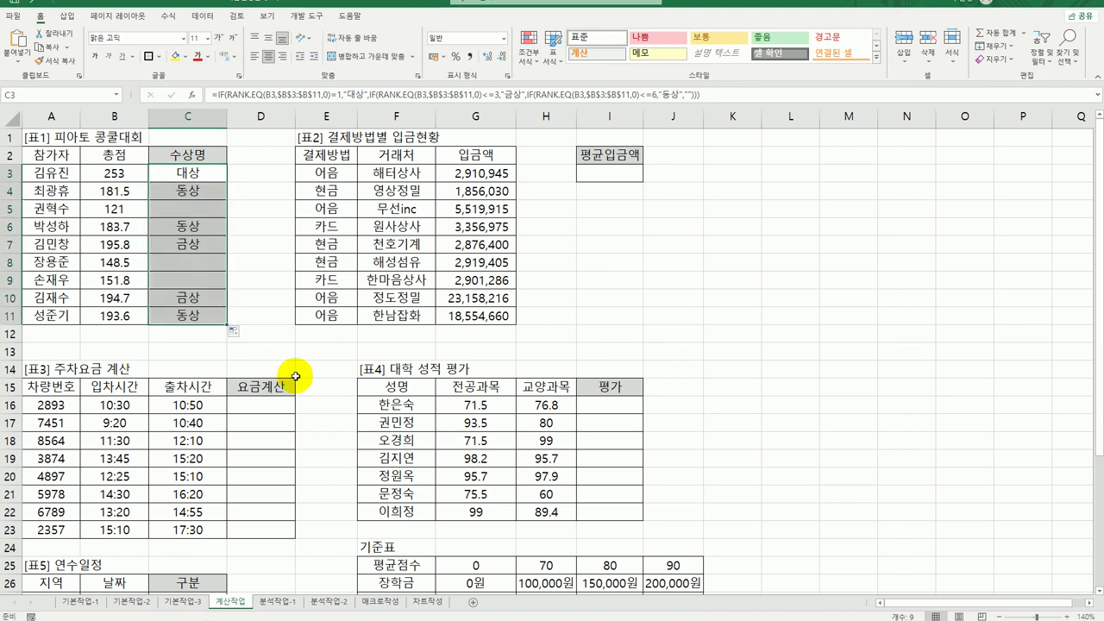
pyautogui.click(176, 173)
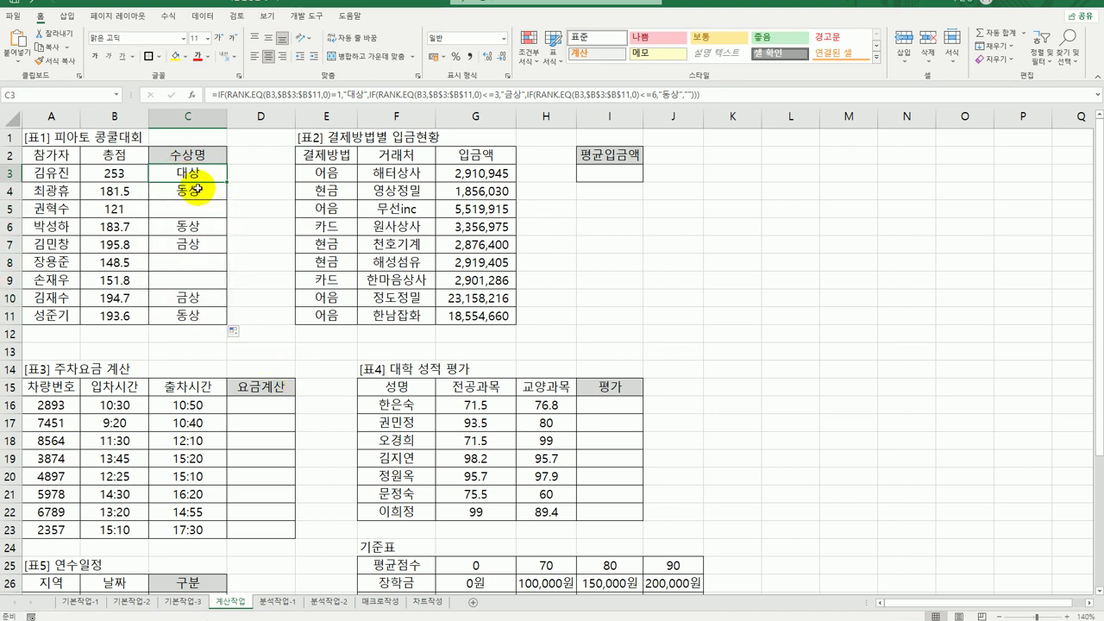
# Undo the award formula entry and its fill in C3:C11, leaving the 수상명 column empty
pyautogui.doubleClick(186, 173)
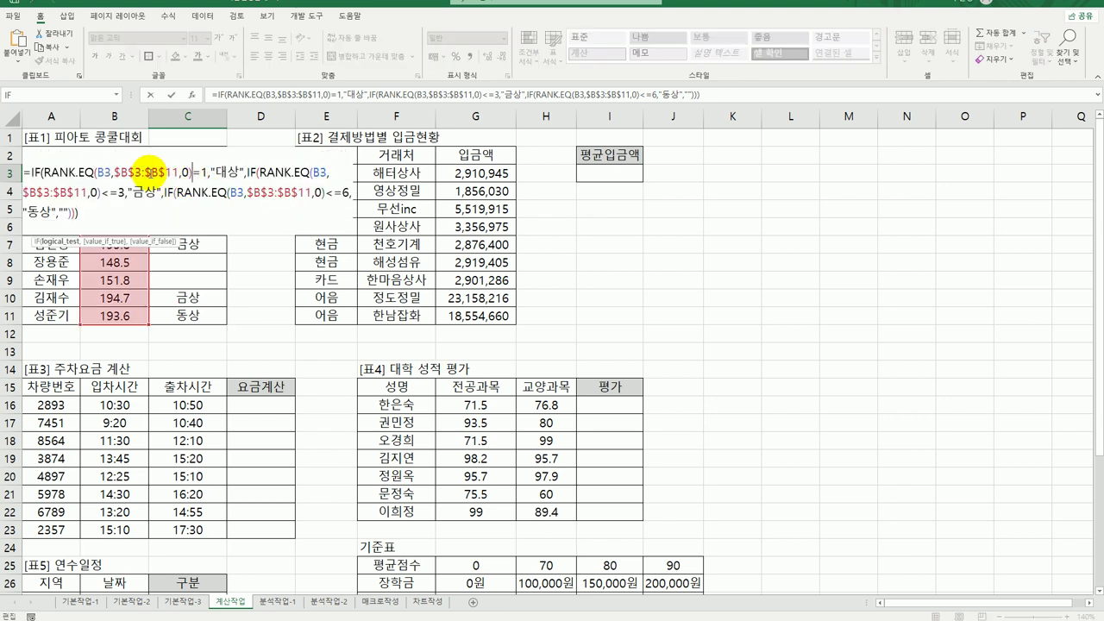
pyautogui.hotkey('ctrl', 'Return')
pyautogui.moveTo(227, 181); pyautogui.dragTo(218, 318)
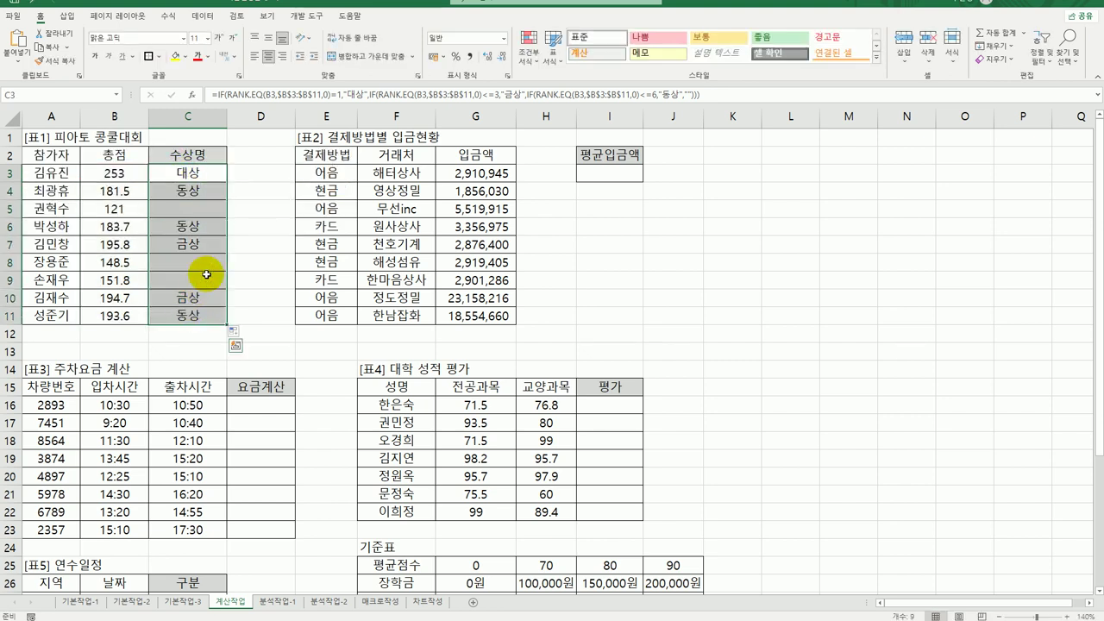
pyautogui.hotkey('ctrl', 'z')
pyautogui.hotkey('ctrl', 'z')
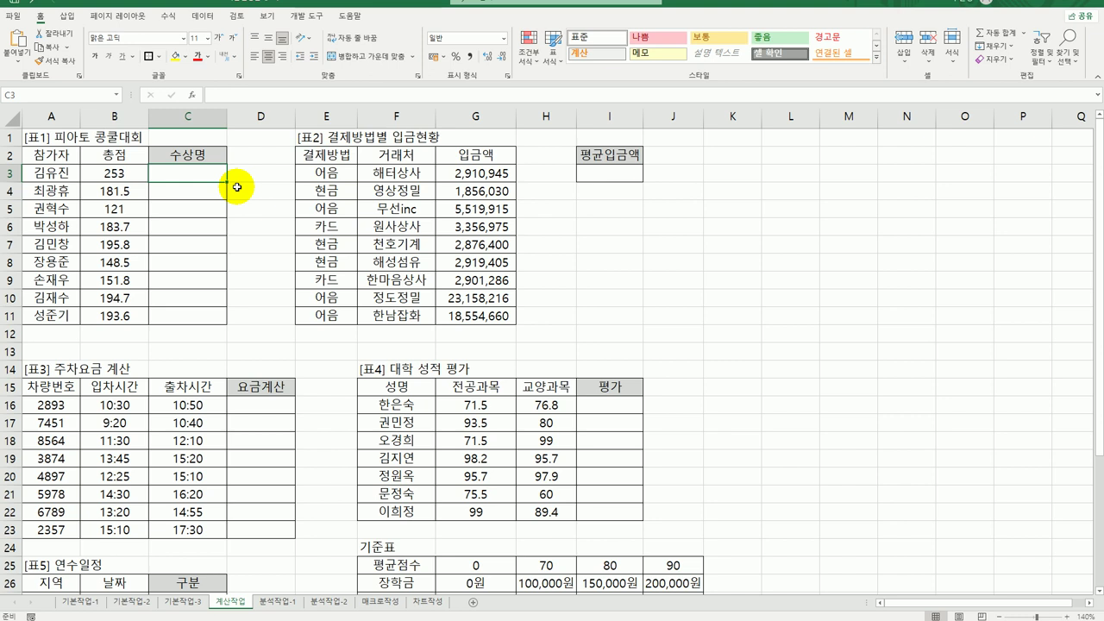
# Enter RANK.EQ in C3 with number B3, absolute reference $B$3:$B$11 and order 0, and fill it down to C11
pyautogui.write('=')
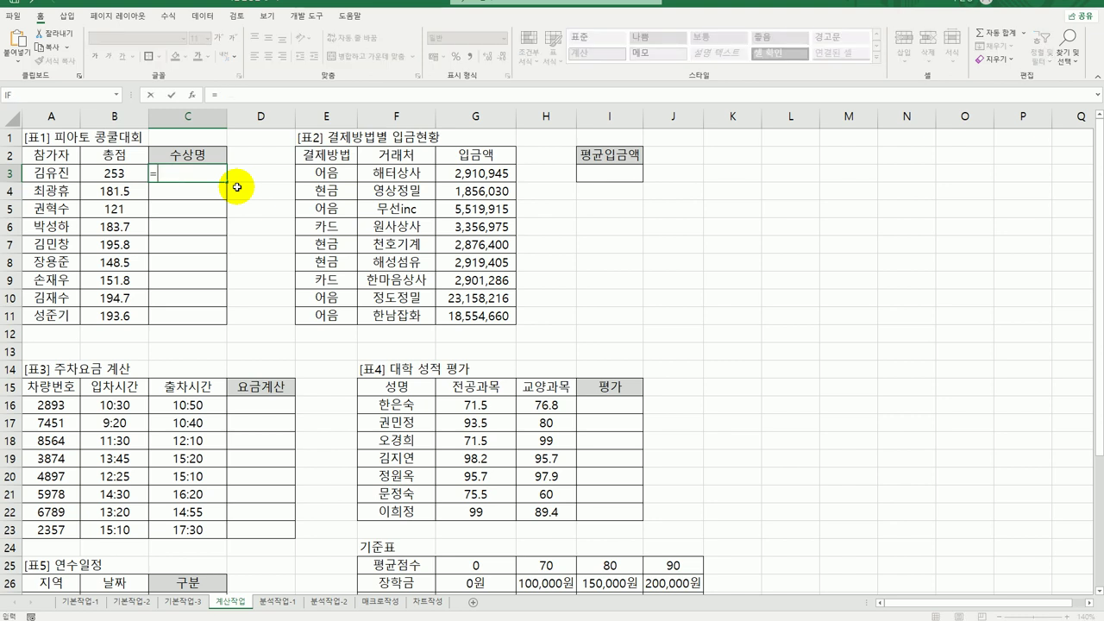
pyautogui.write('ㄱㅁra')
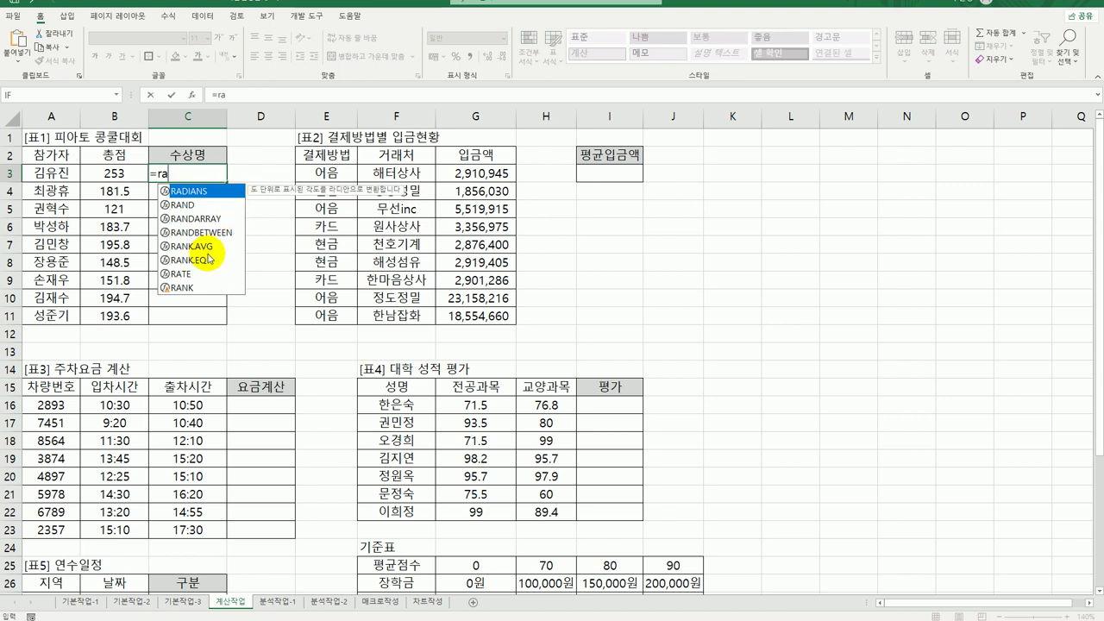
pyautogui.click(211, 261)
pyautogui.doubleClick(211, 262)
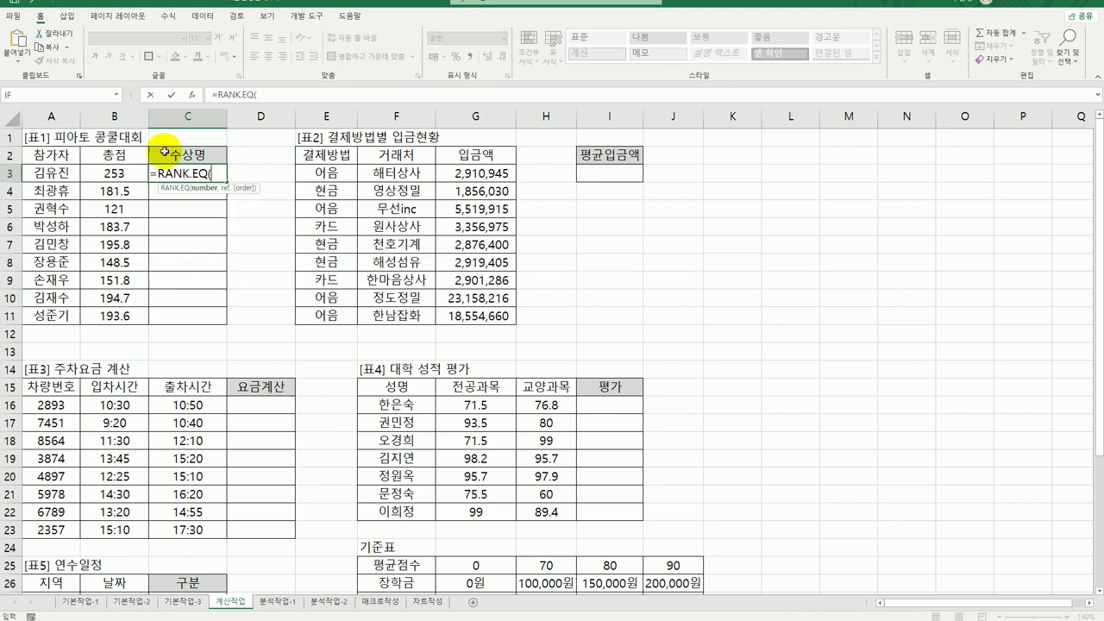
pyautogui.click(191, 95)
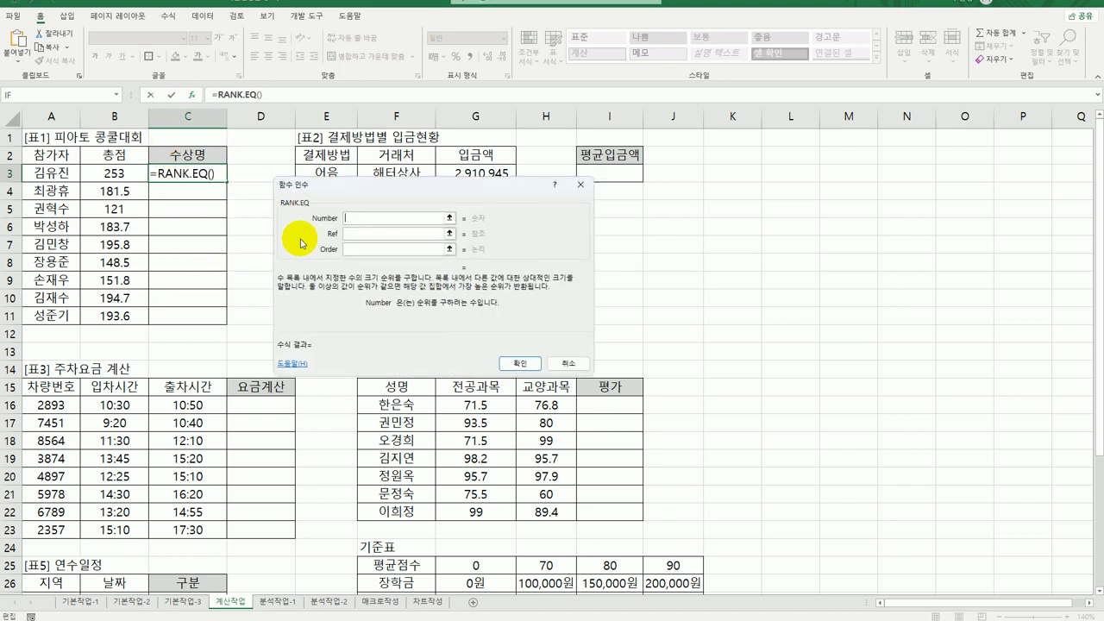
pyautogui.click(130, 174)
pyautogui.click(361, 230)
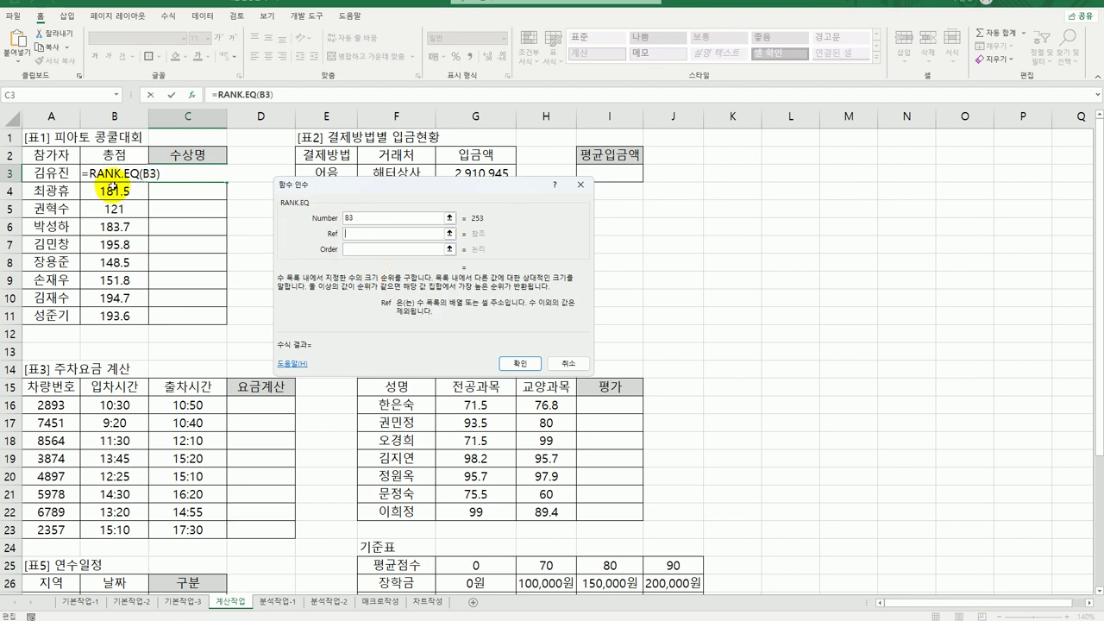
pyautogui.moveTo(104, 175); pyautogui.dragTo(105, 316)
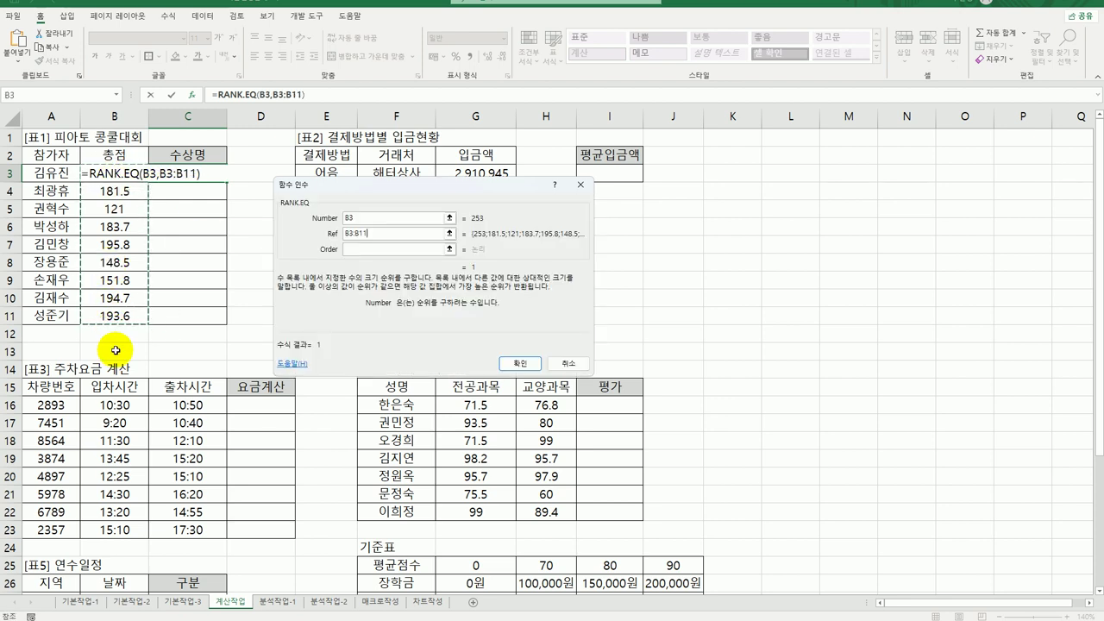
pyautogui.press('F4')
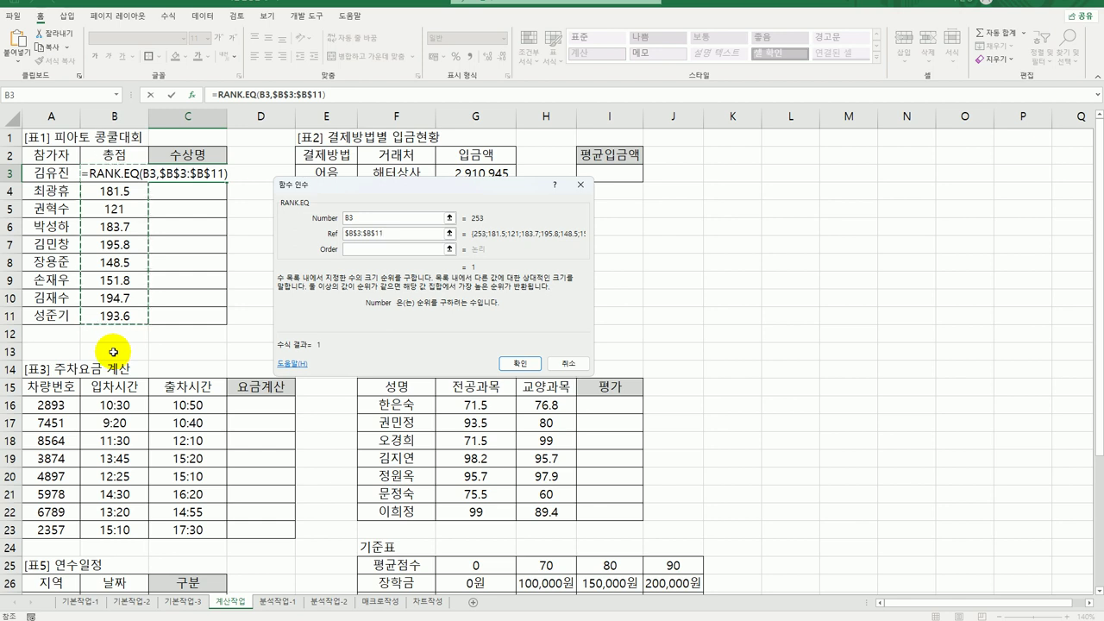
pyautogui.click(385, 249)
pyautogui.write('0')
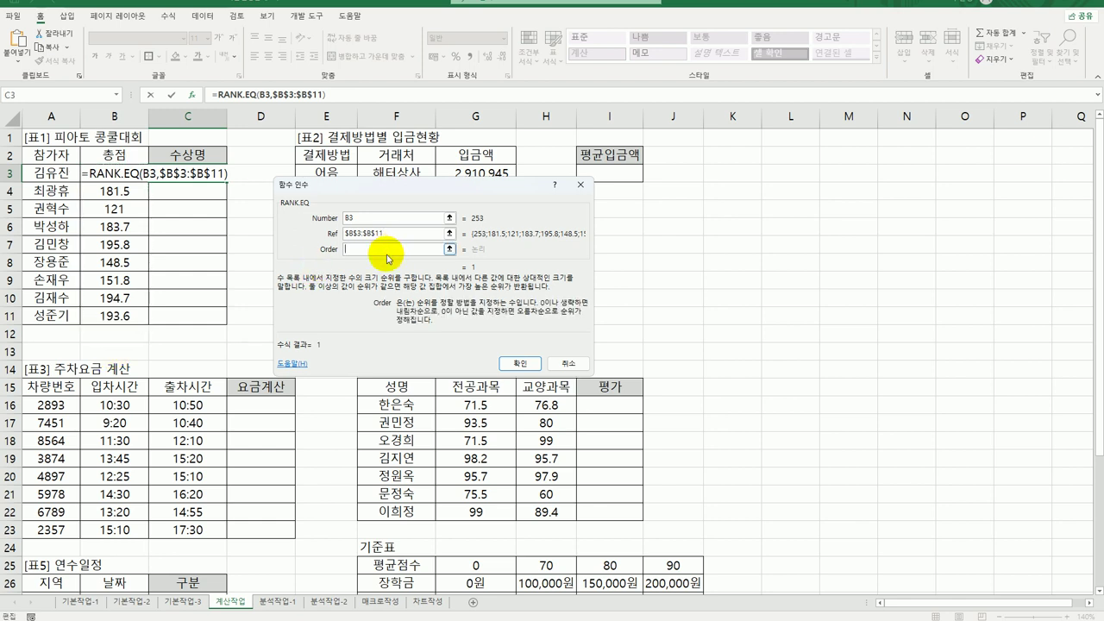
pyautogui.click(518, 363)
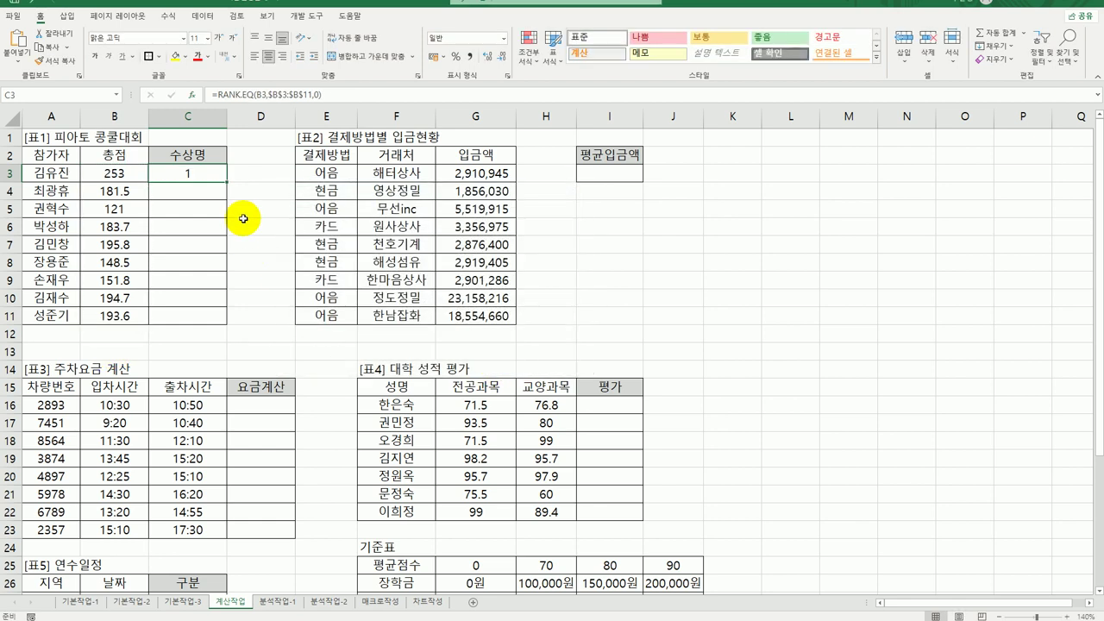
pyautogui.moveTo(227, 183); pyautogui.dragTo(223, 322)
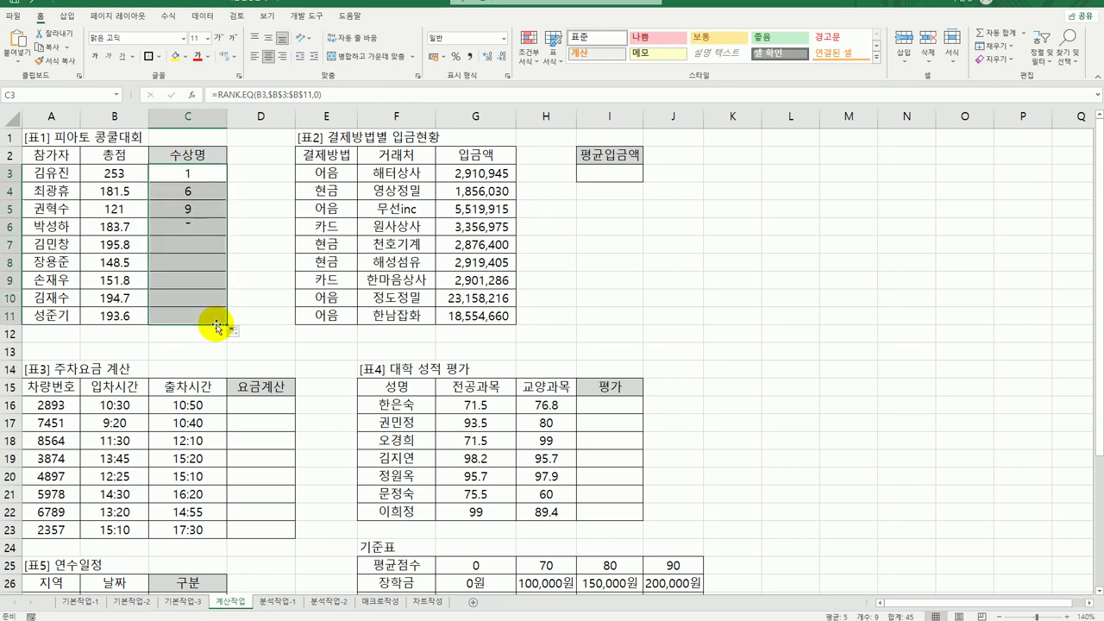
pyautogui.click(184, 173)
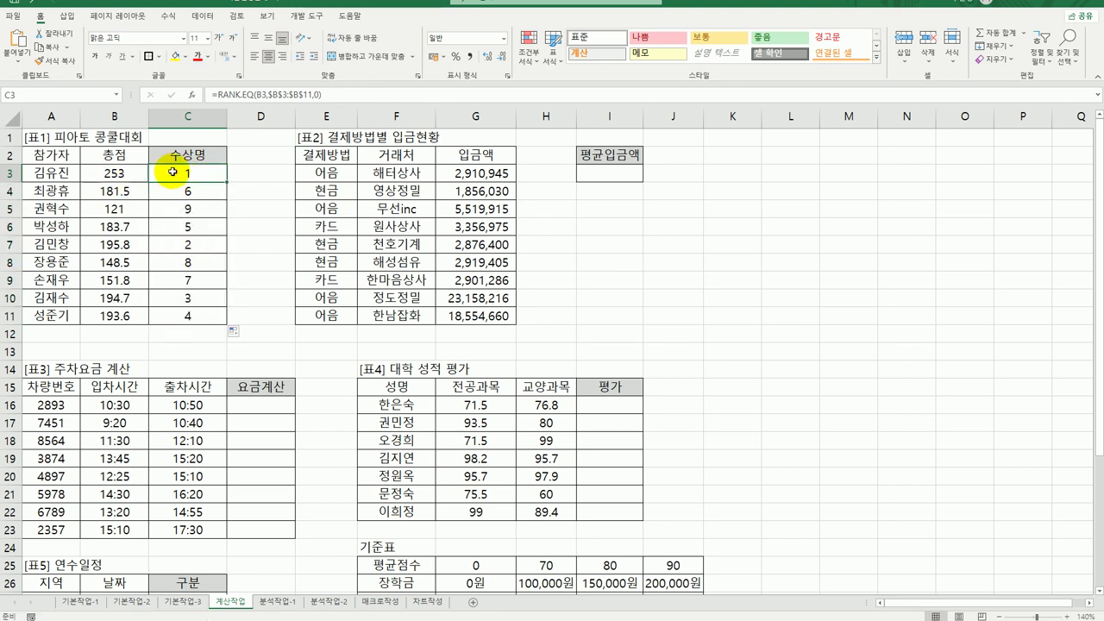
# Wrap the C3 rank formula in an IF whose logical test is rank =1 and whose true value is "대상"
pyautogui.doubleClick(160, 174)
pyautogui.click(89, 172)
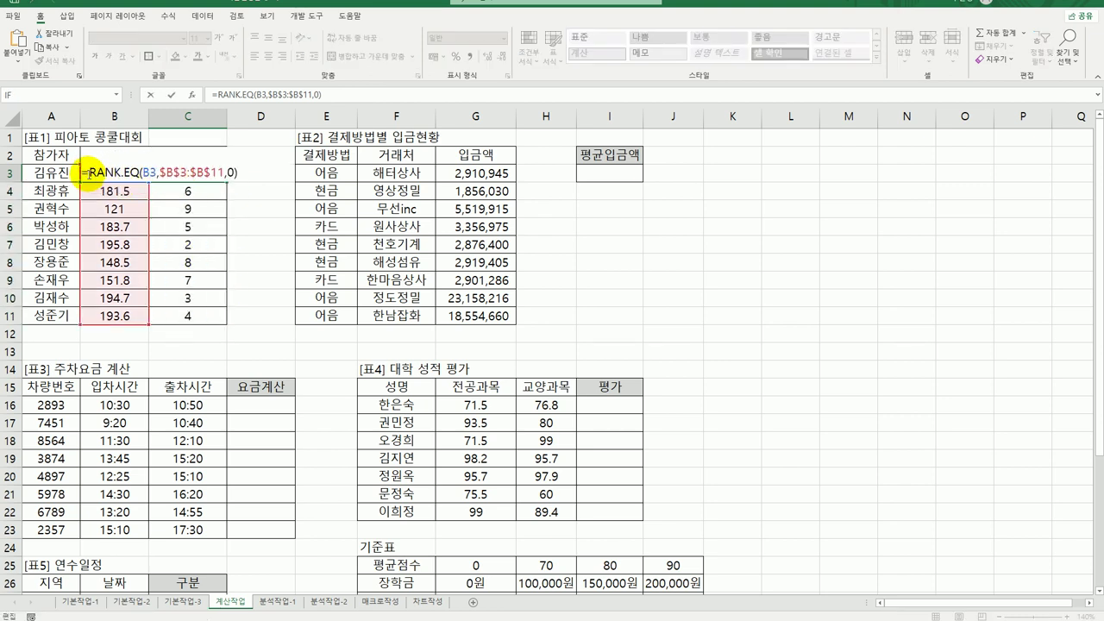
pyautogui.write('IF(')
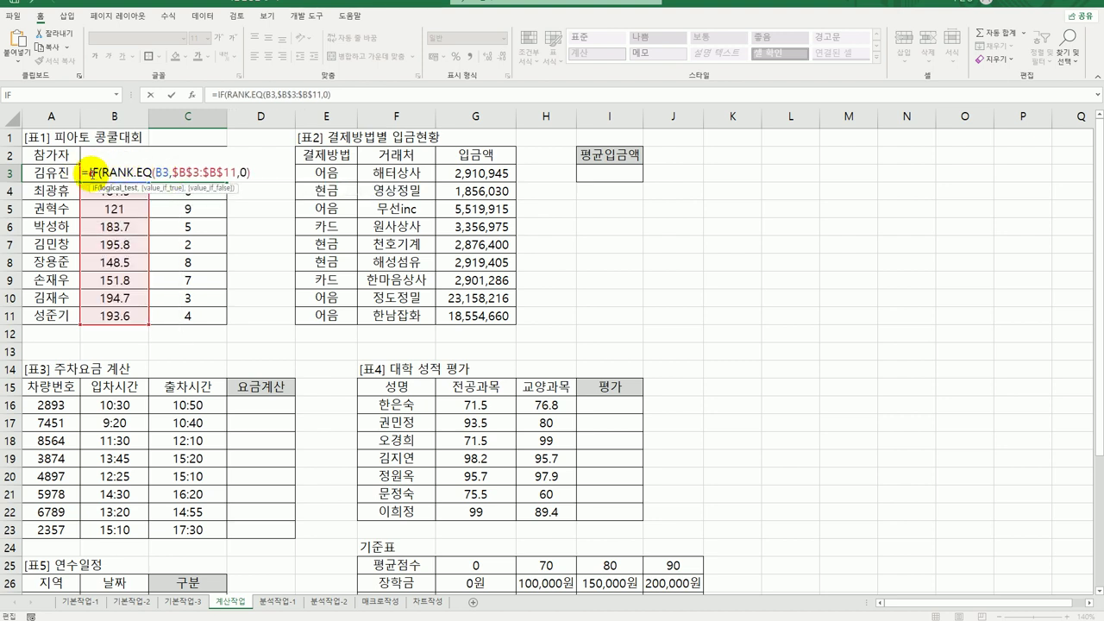
pyautogui.click(42, 95)
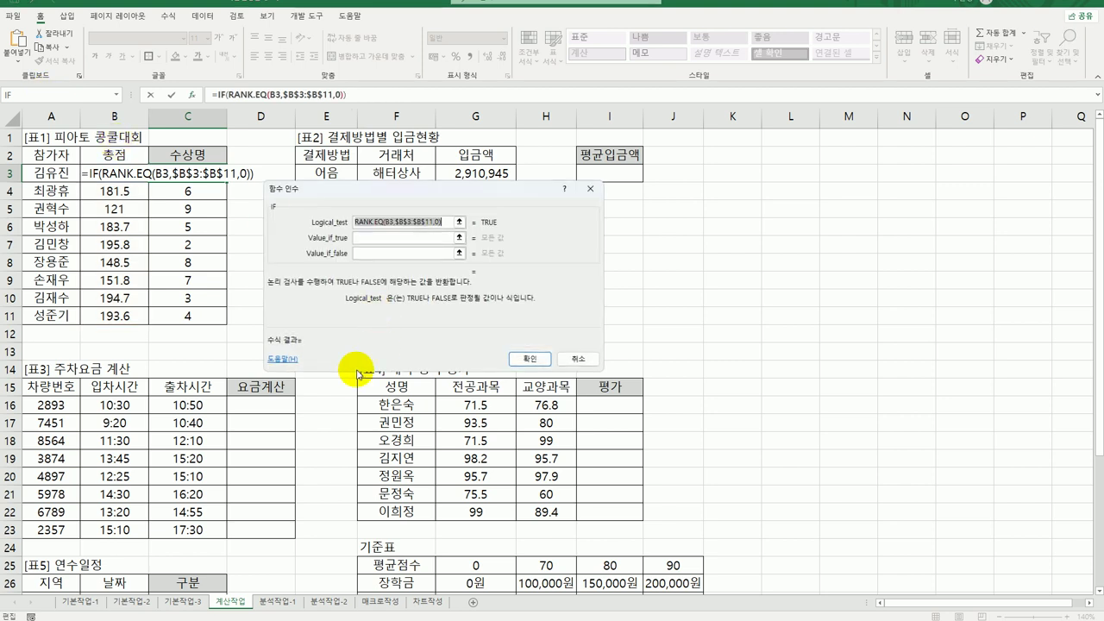
pyautogui.click(440, 222)
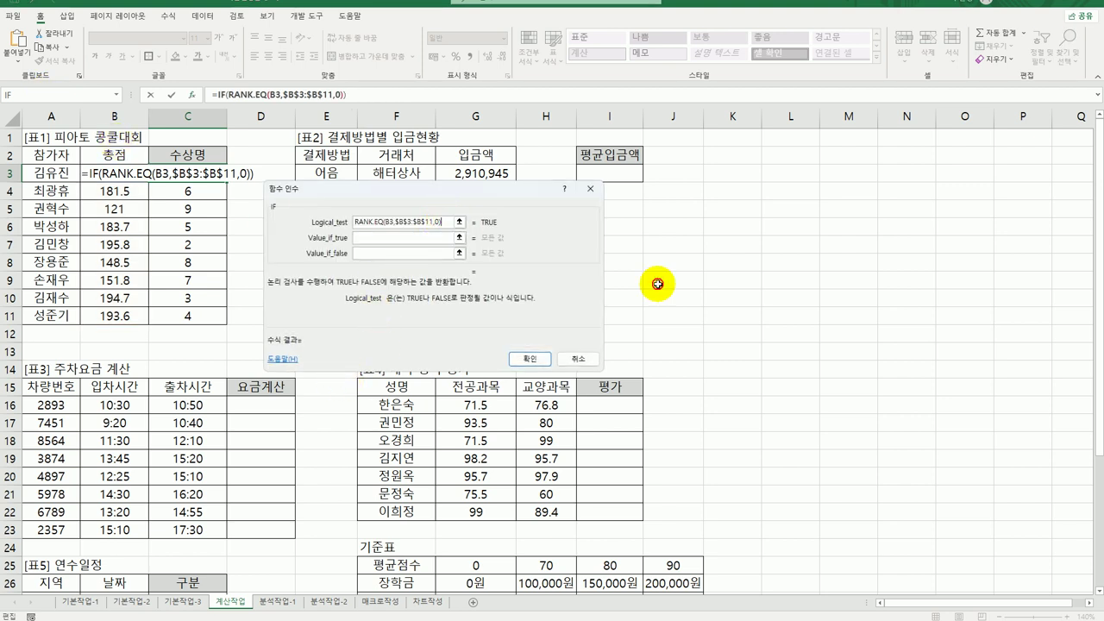
pyautogui.write('=1')
pyautogui.press('Tab')
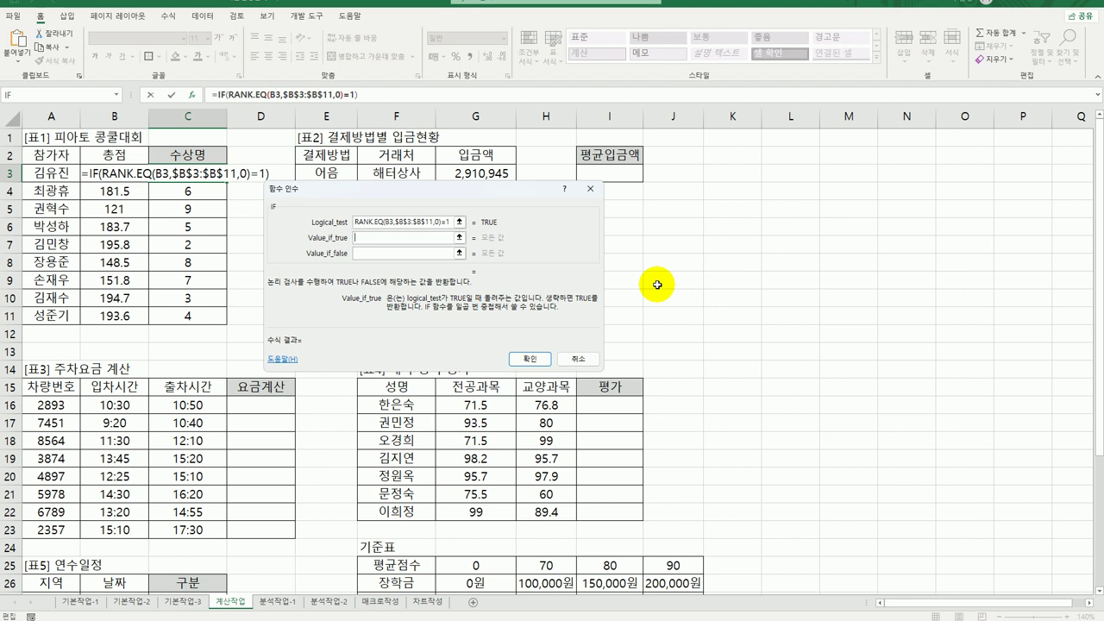
pyautogui.write('"대상"')
pyautogui.press('Tab')
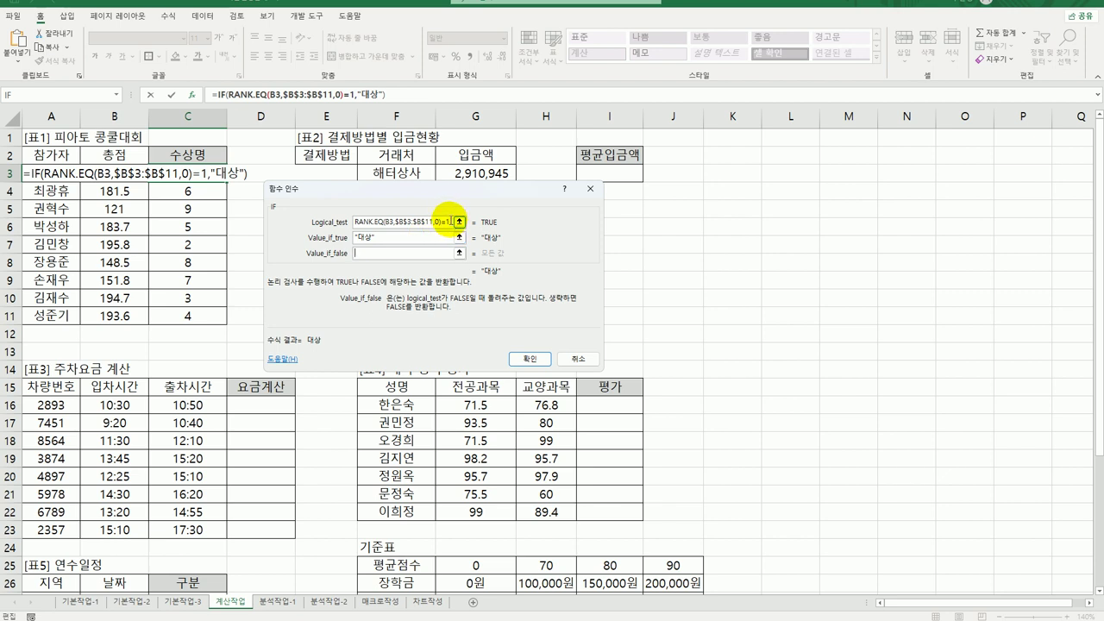
# Copy the rank test into a nested IF as the false value, changing it to <=3 with true value "금상"
pyautogui.moveTo(450, 222); pyautogui.dragTo(356, 222)
pyautogui.hotkey('ctrl', 'c')
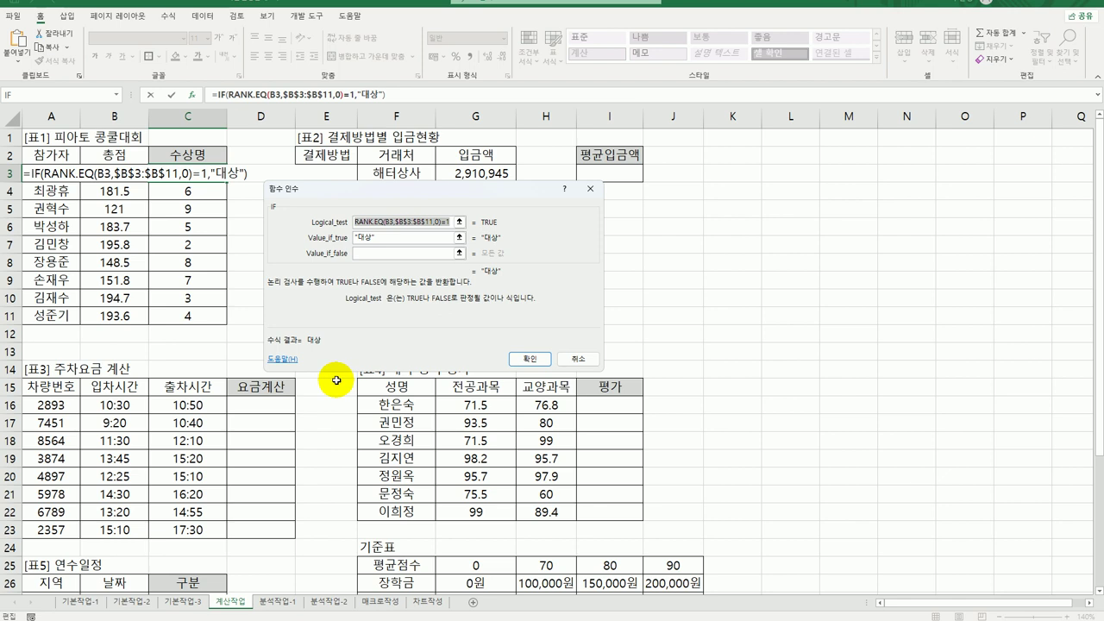
pyautogui.click(373, 256)
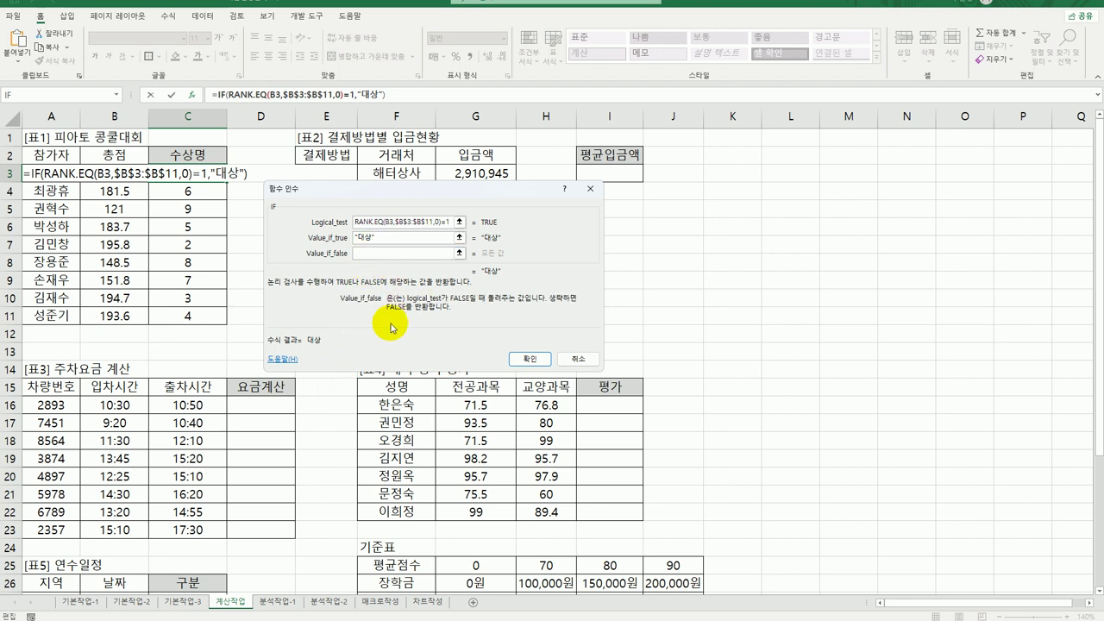
pyautogui.click(74, 98)
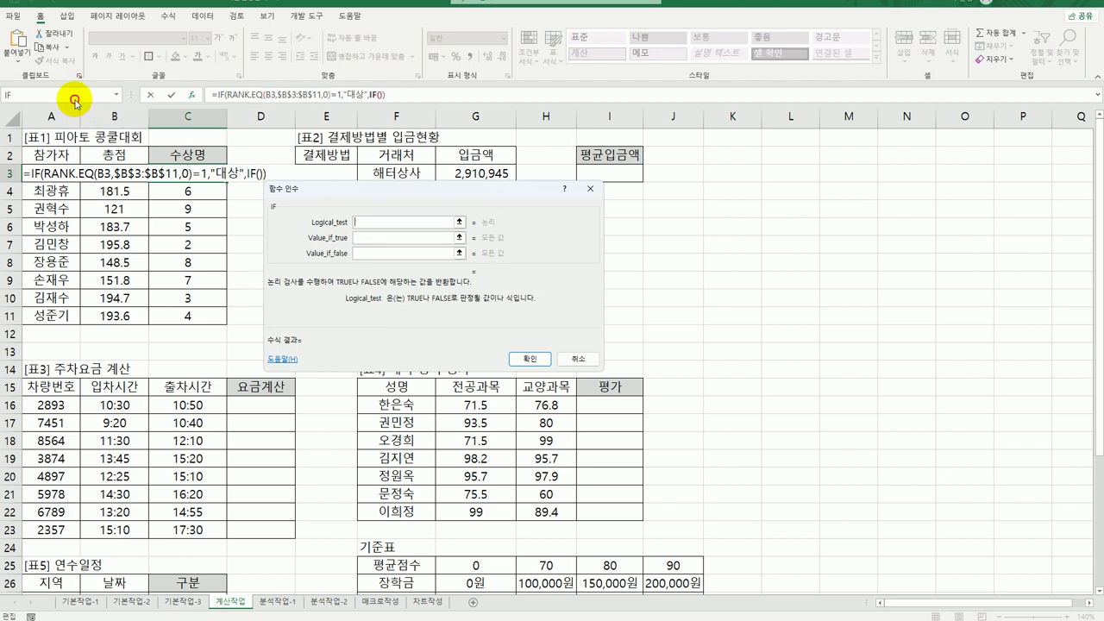
pyautogui.hotkey('ctrl', 'v')
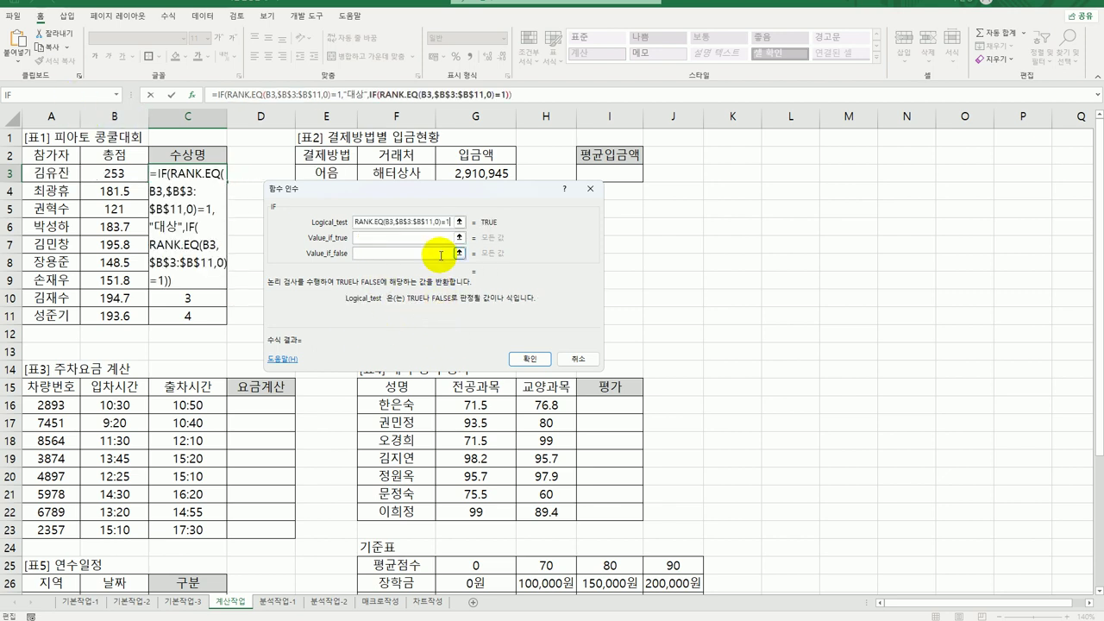
pyautogui.doubleClick(442, 222)
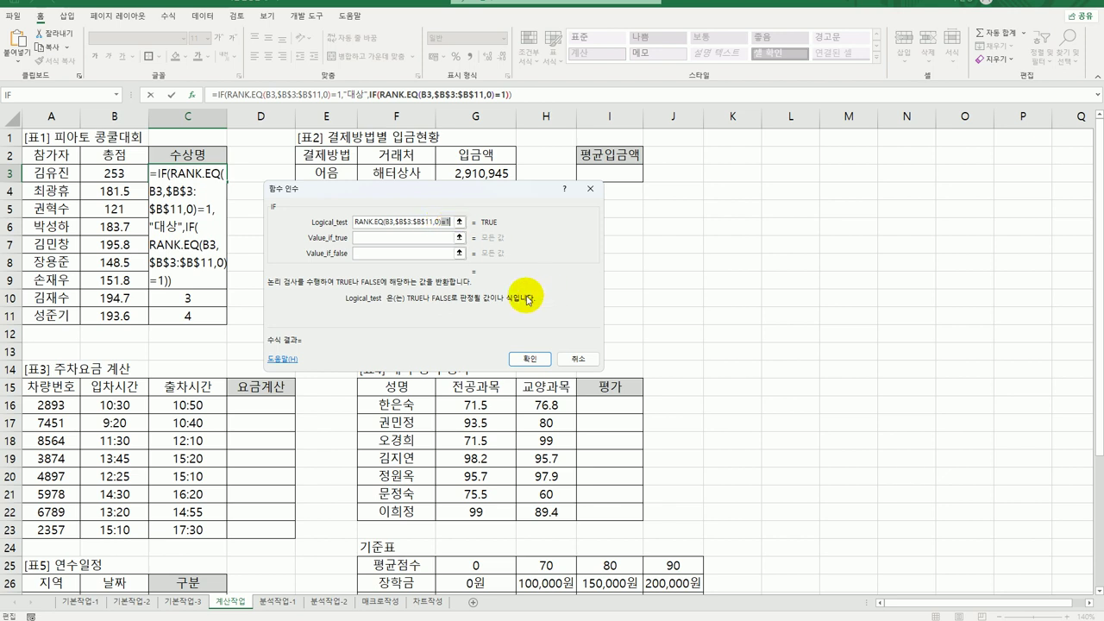
pyautogui.write('<=3')
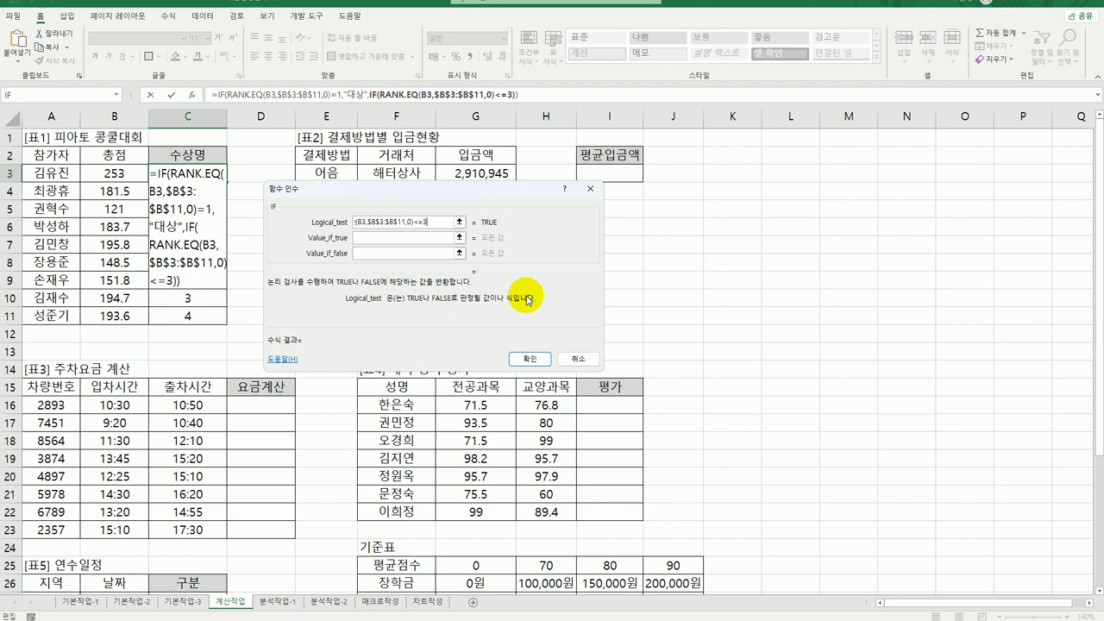
pyautogui.click(424, 238)
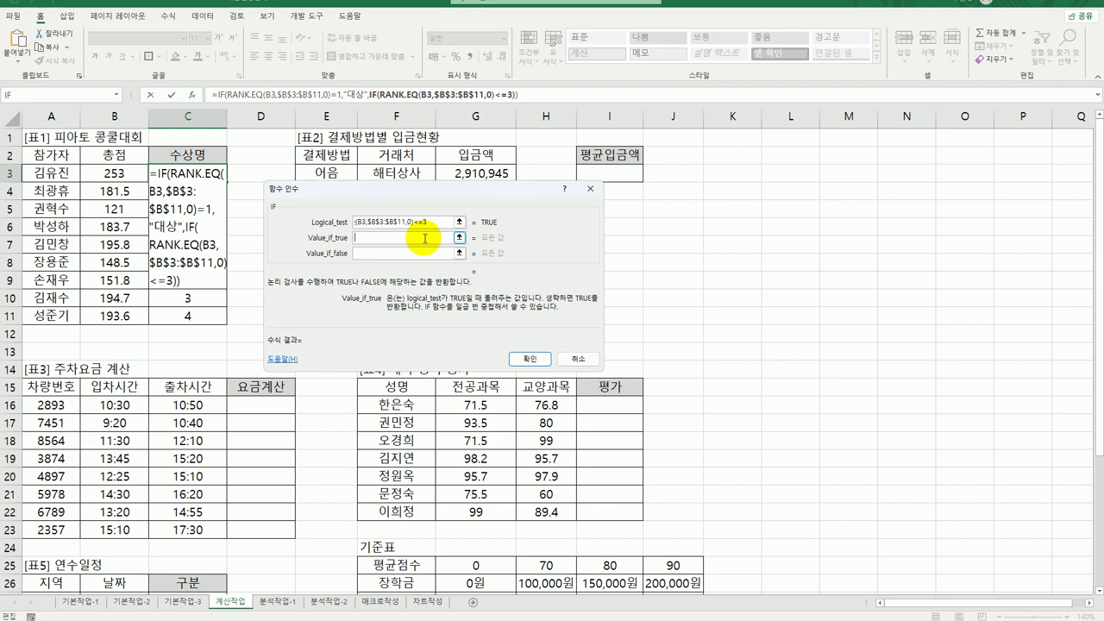
pyautogui.write('ㄱ')
pyautogui.write('상')
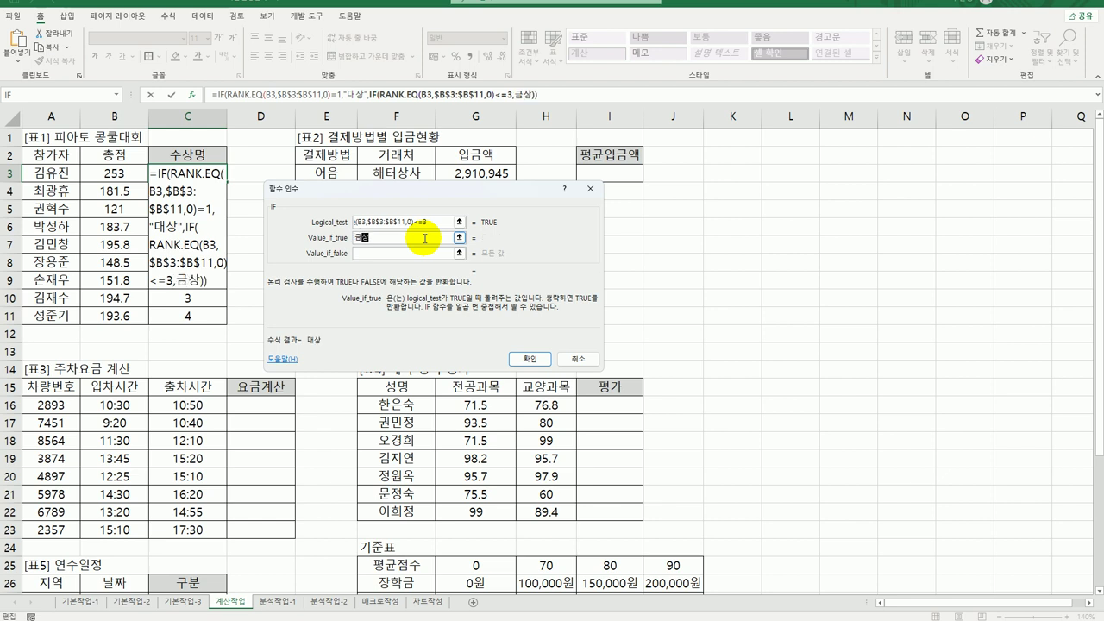
pyautogui.press('Tab')
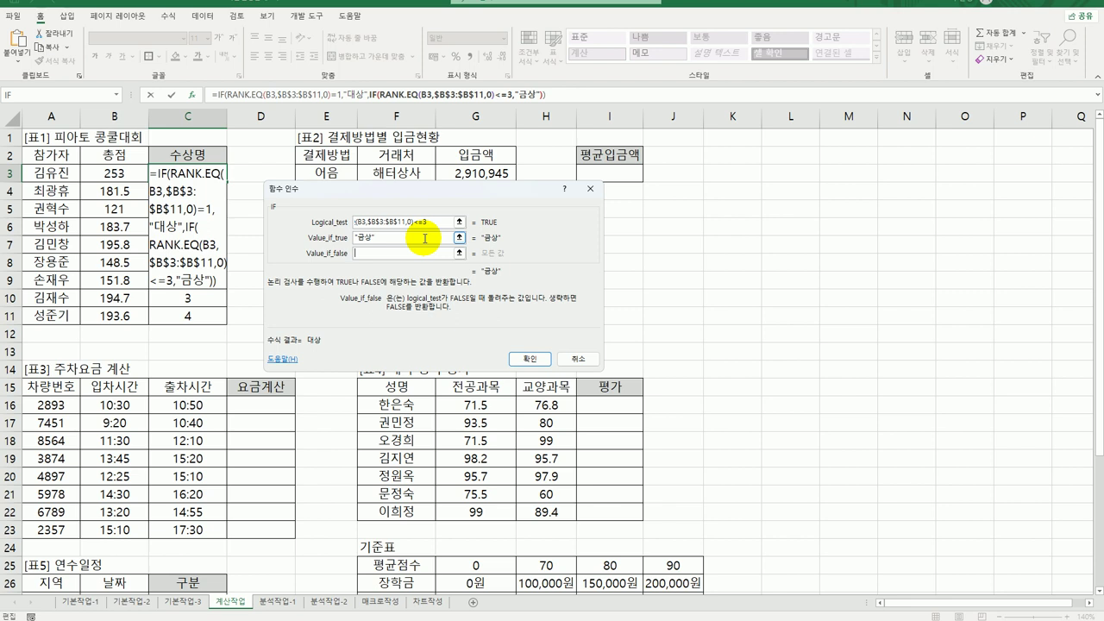
# Nest a third IF as the false value in C3, with rank test <=6, true value "동상" and false value ""
pyautogui.click(77, 99)
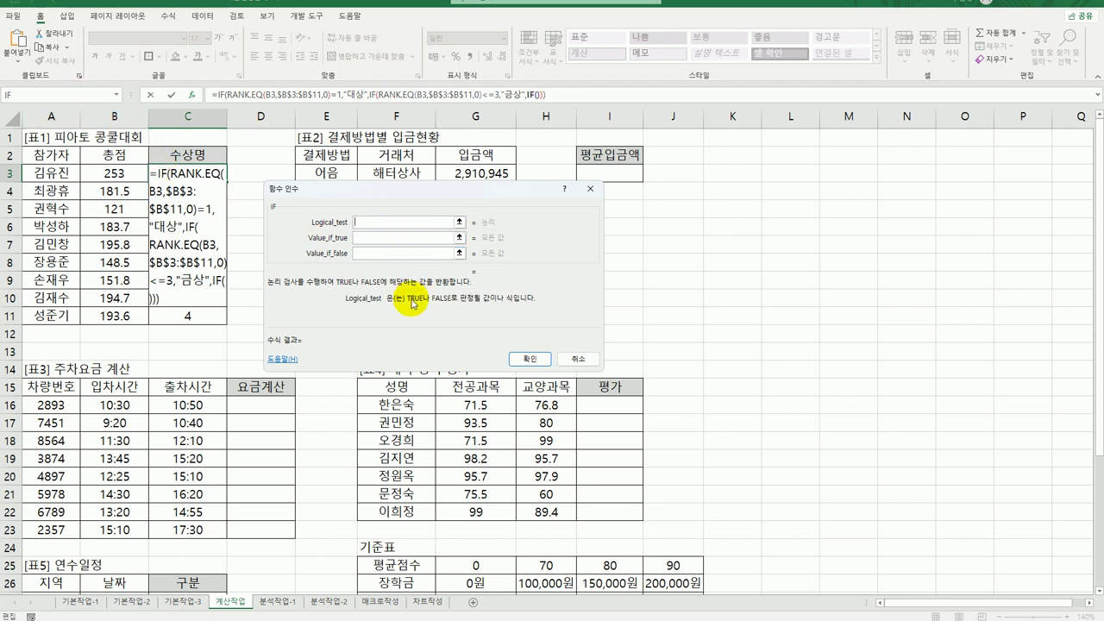
pyautogui.hotkey('ctrl', 'v')
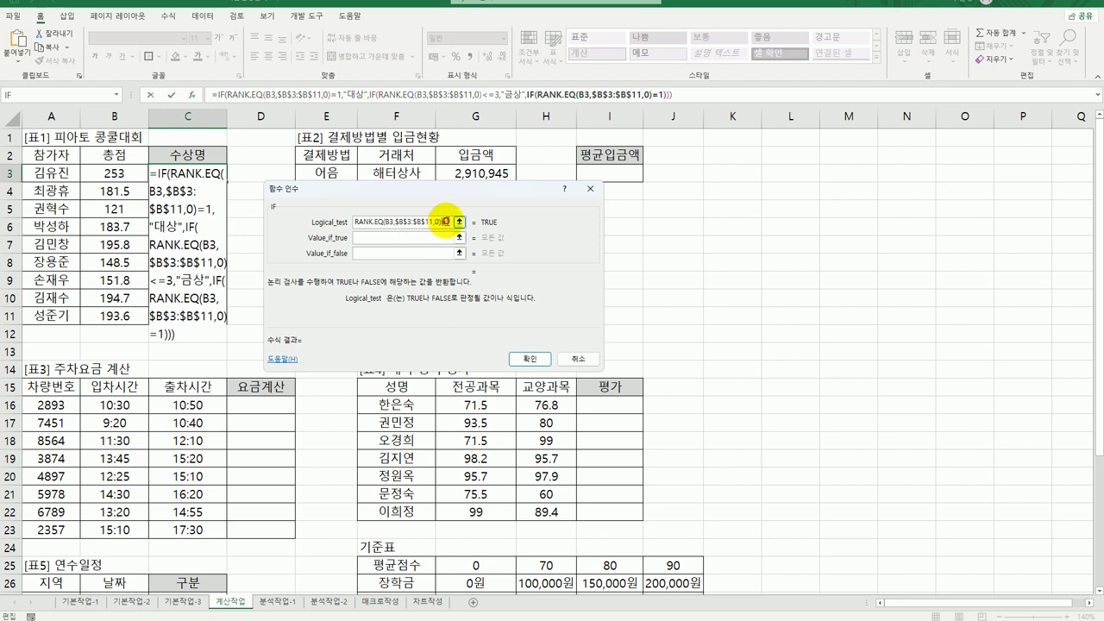
pyautogui.write('<')
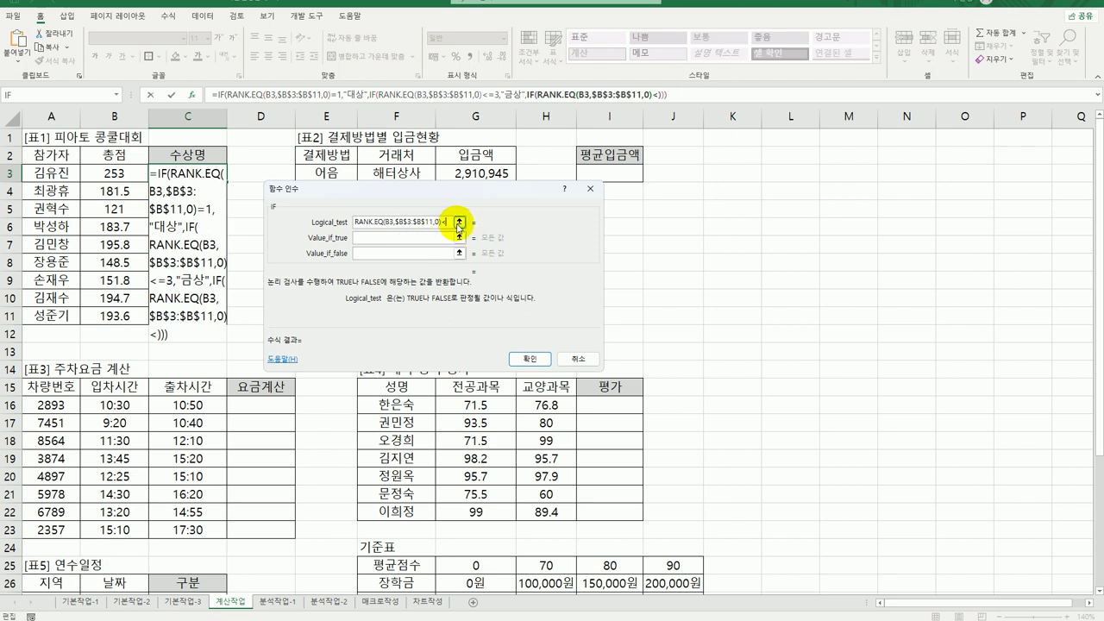
pyautogui.write('=6')
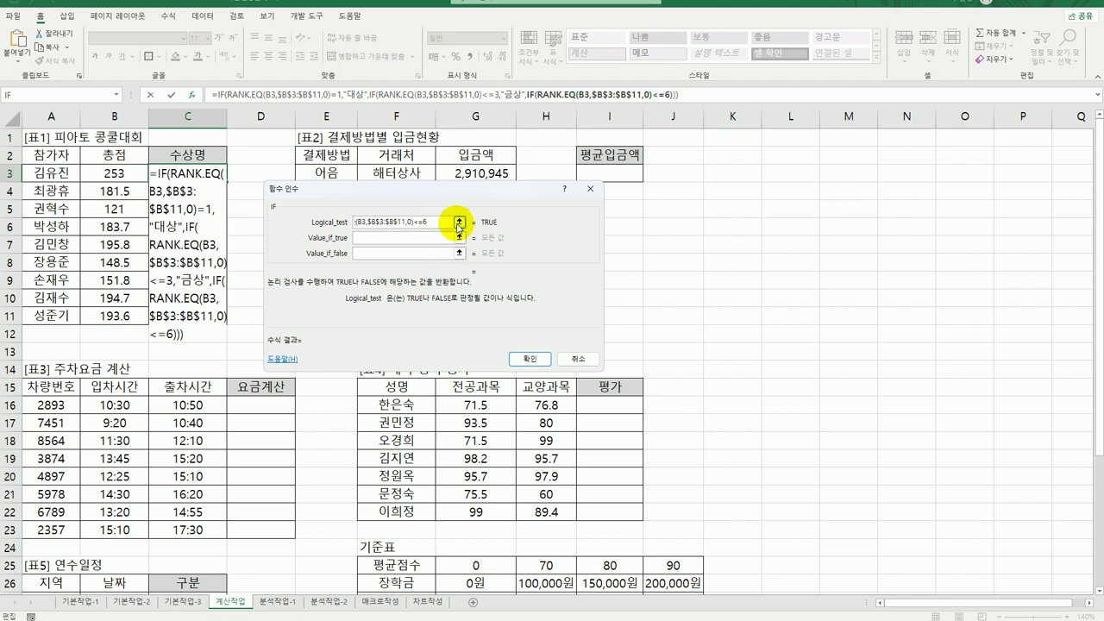
pyautogui.click(380, 237)
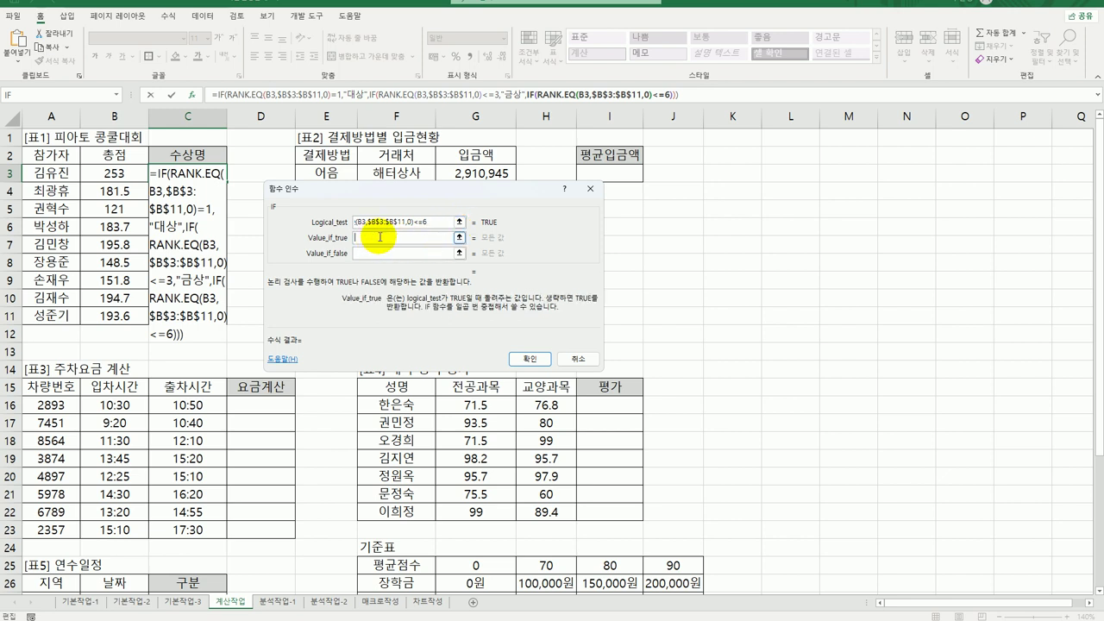
pyautogui.write('ㄷ')
pyautogui.write('상')
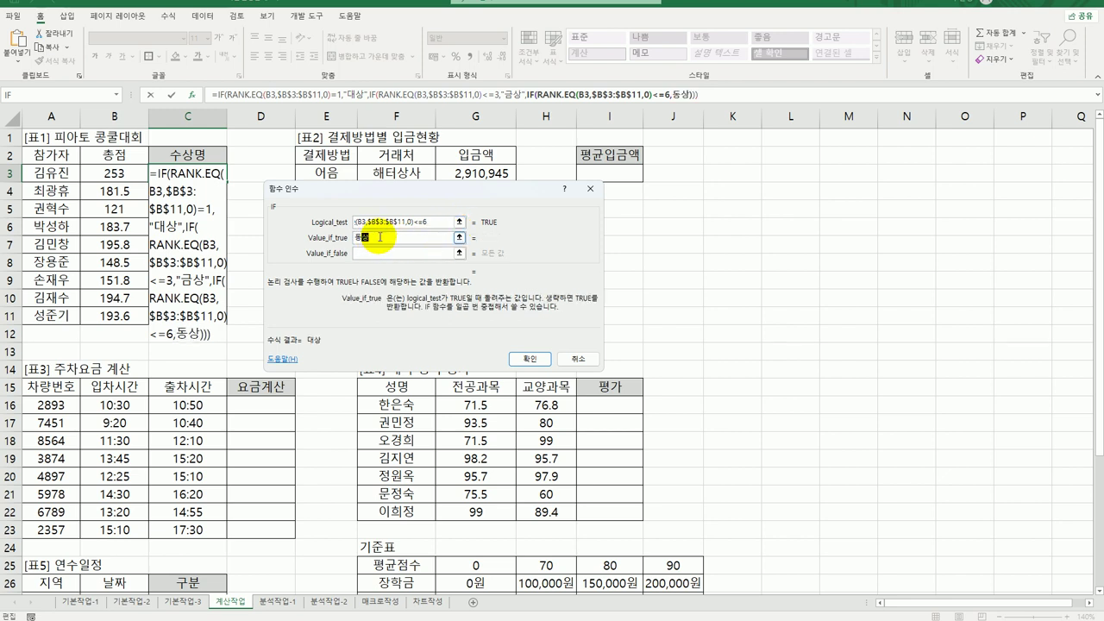
pyautogui.press('Tab')
pyautogui.write('""')
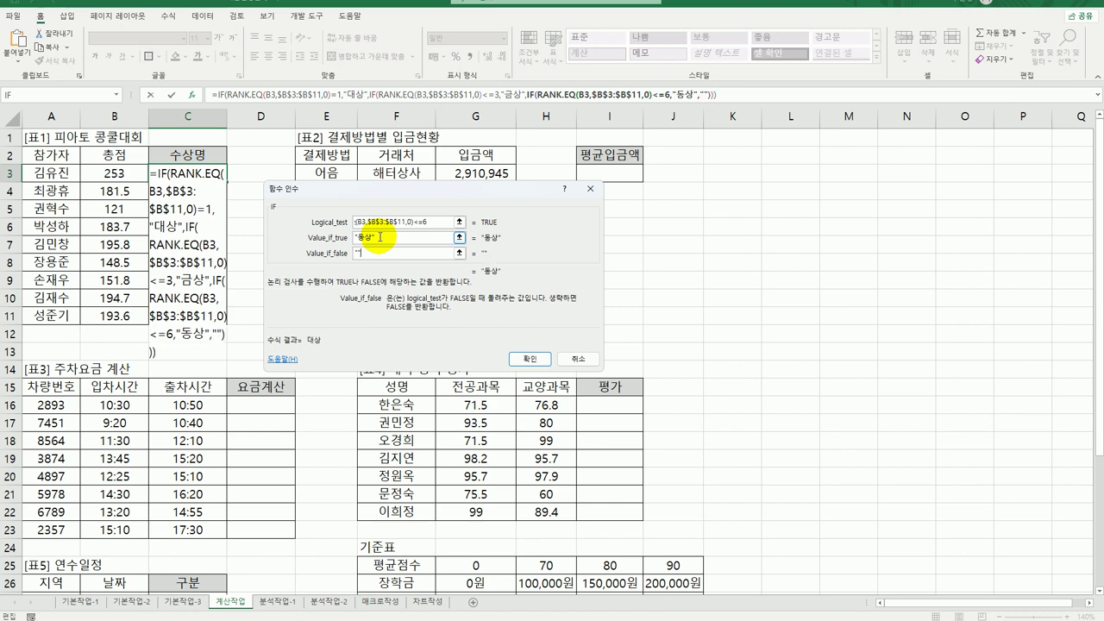
# Apply the completed nested IF formula in C3 and fill it down to C11
pyautogui.click(529, 359)
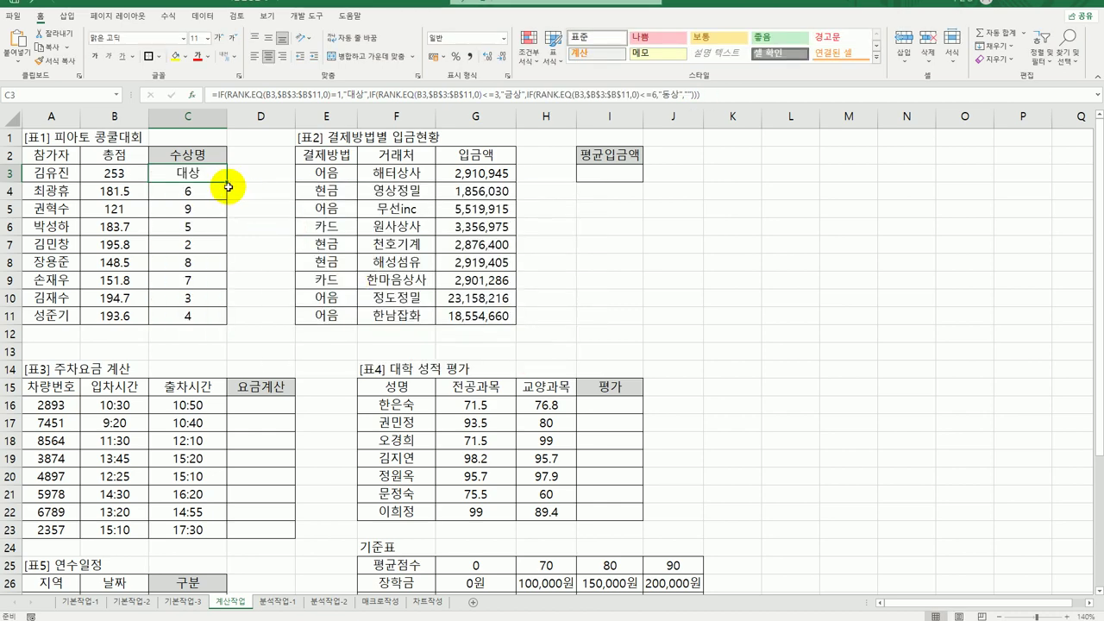
pyautogui.moveTo(227, 182); pyautogui.dragTo(226, 318)
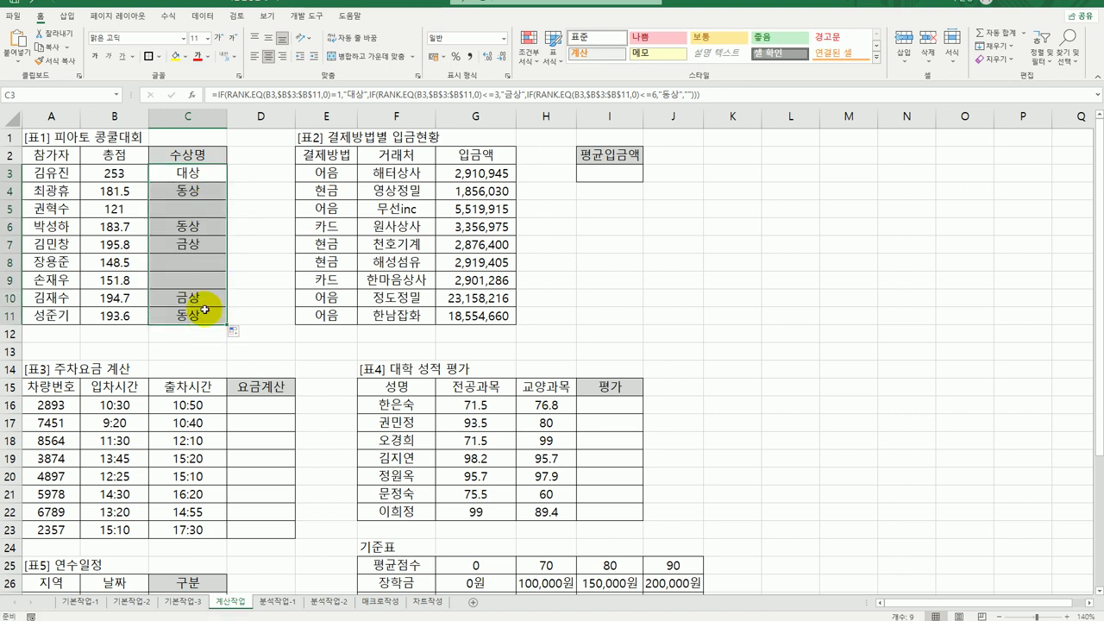
pyautogui.click(205, 316)
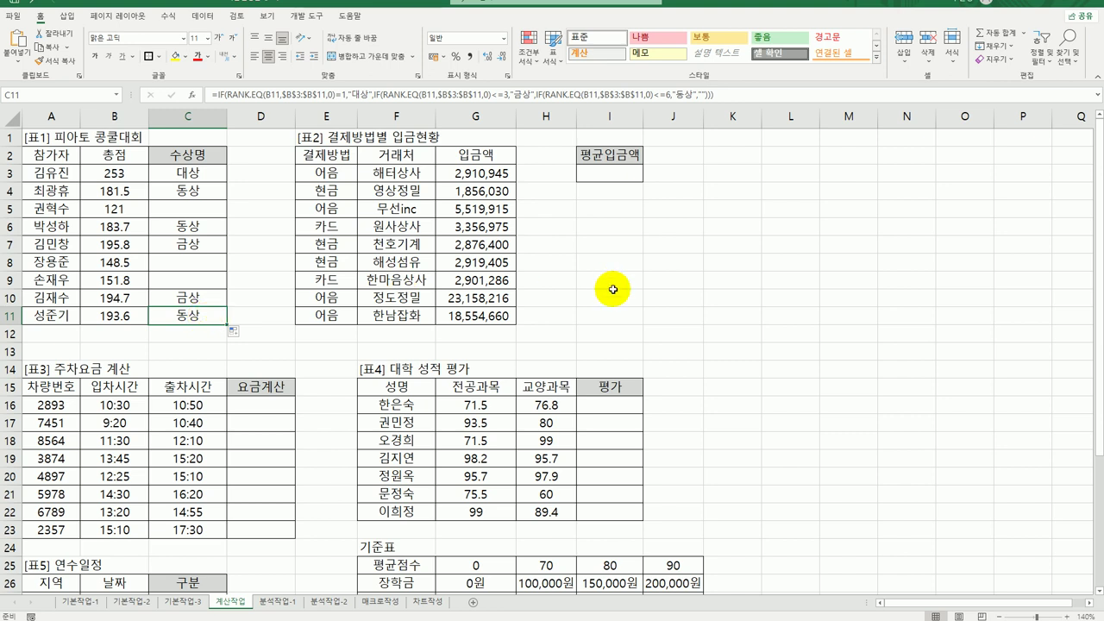
# Copy the 결제방법 header and a 카드 entry from 표2 into H2:H3 as the criteria range
pyautogui.click(556, 157)
pyautogui.click(554, 175)
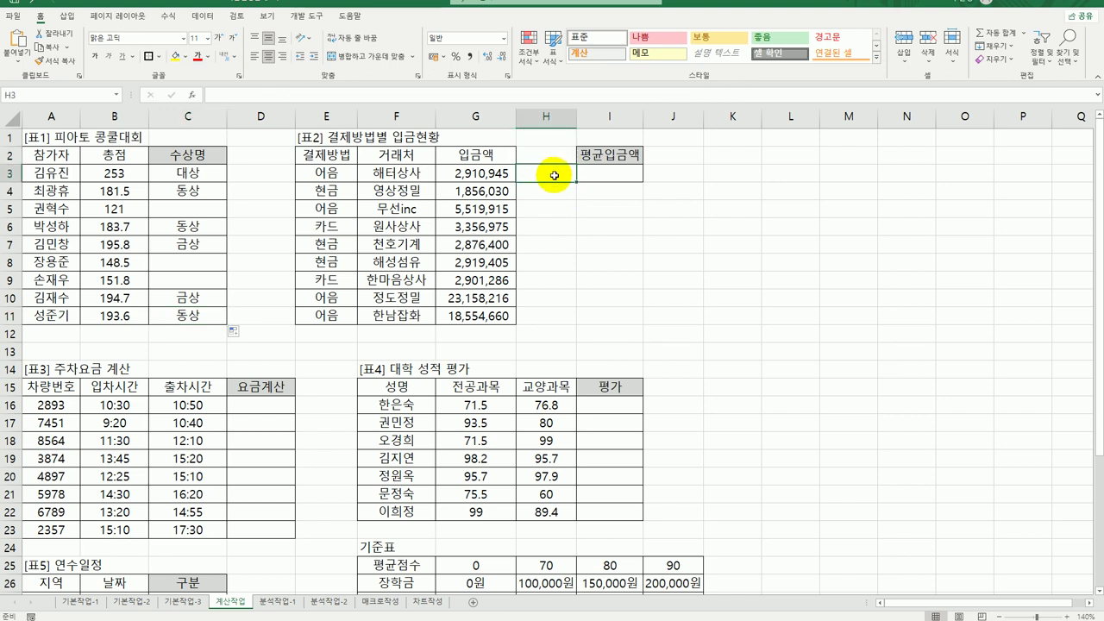
pyautogui.click(329, 157)
pyautogui.keyDown('ctrl'); pyautogui.click(337, 228); pyautogui.keyUp('ctrl')
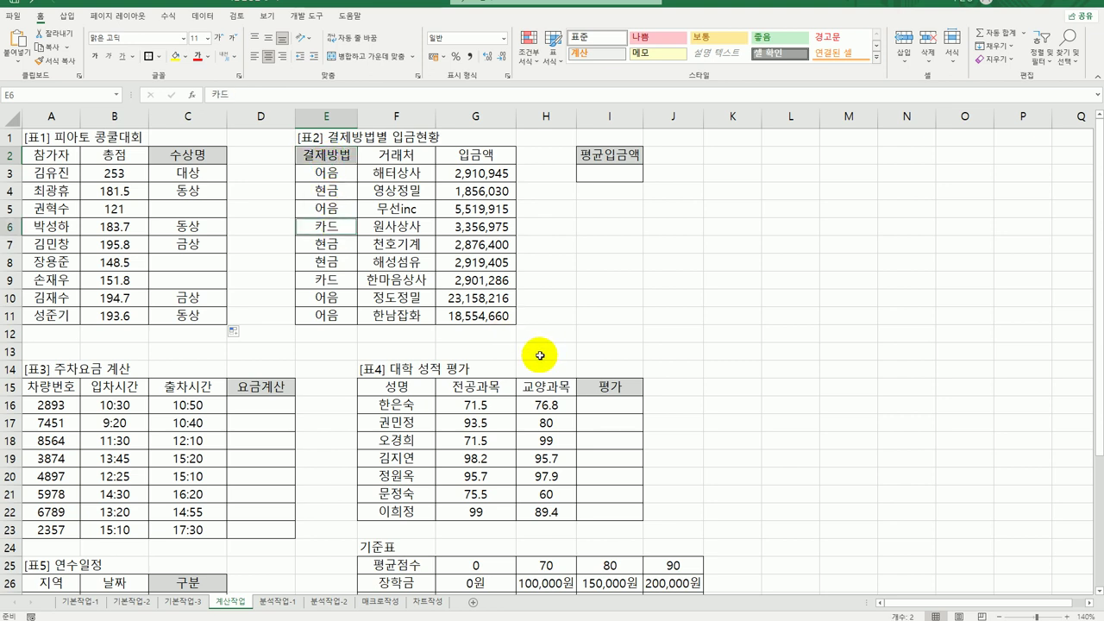
pyautogui.hotkey('ctrl', 'c')
pyautogui.click(549, 155)
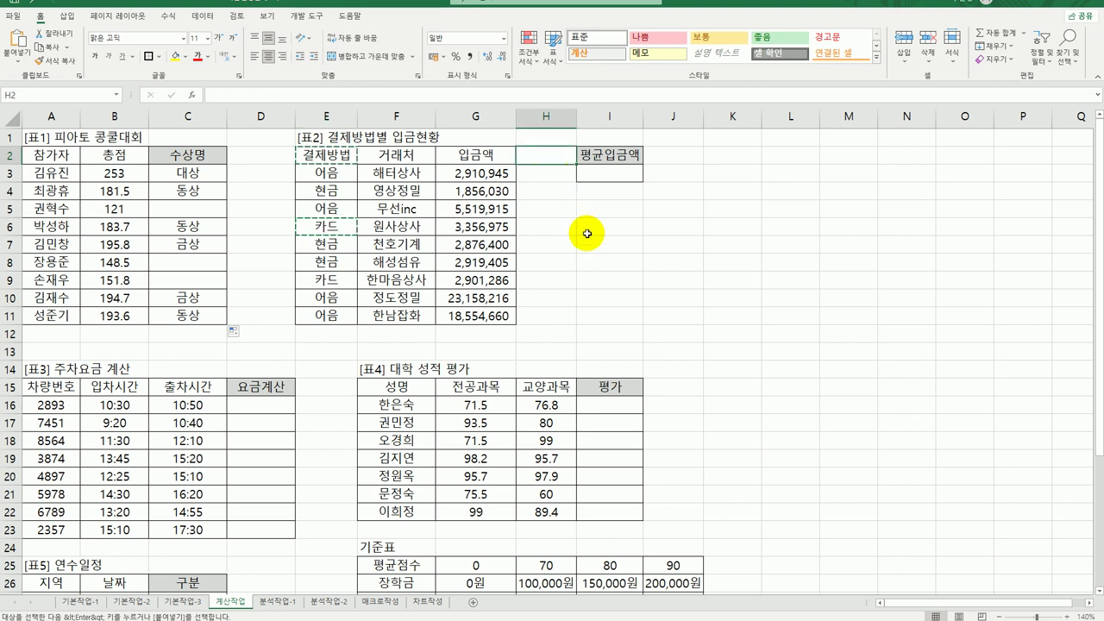
pyautogui.hotkey('ctrl', 'v')
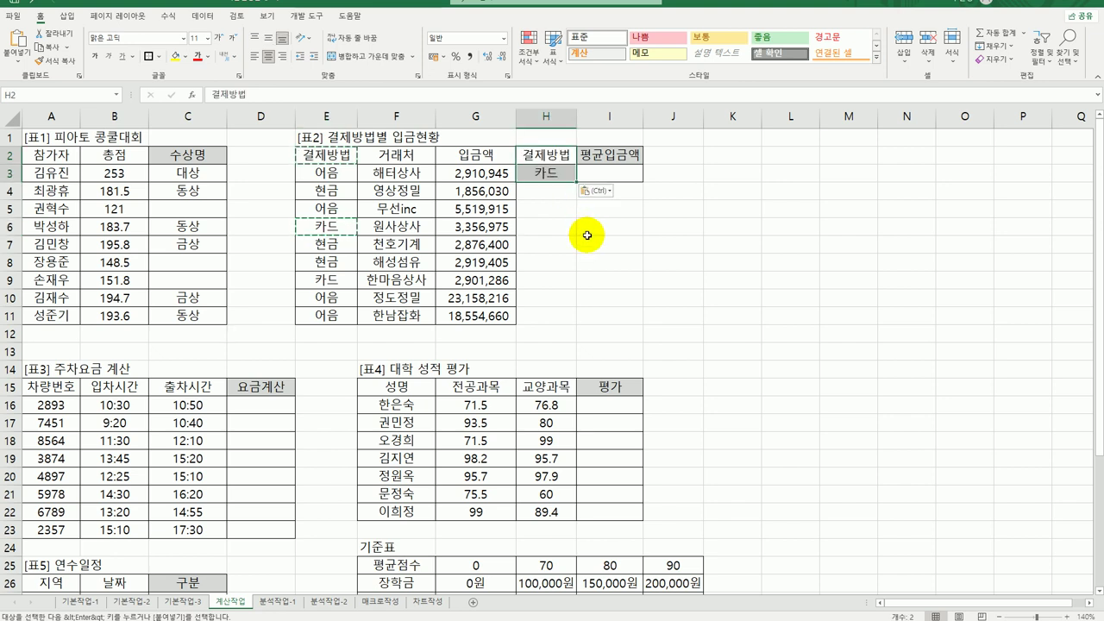
# Enter a DAVERAGE formula in I3 with database E2:G11, field G2 and criteria H2:H3
pyautogui.click(605, 172)
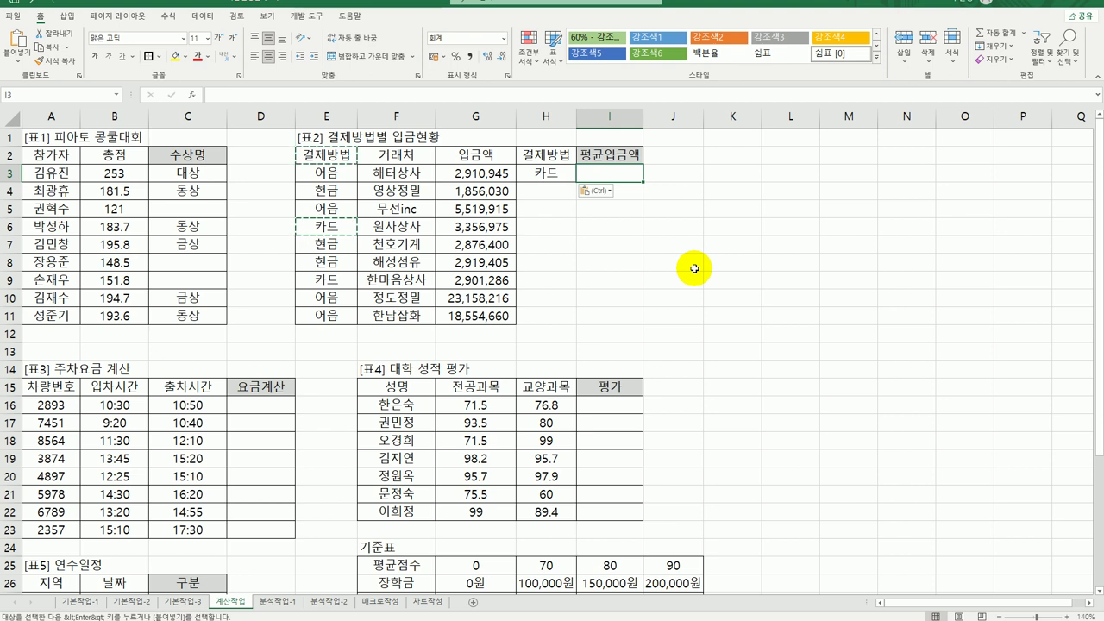
pyautogui.write('=')
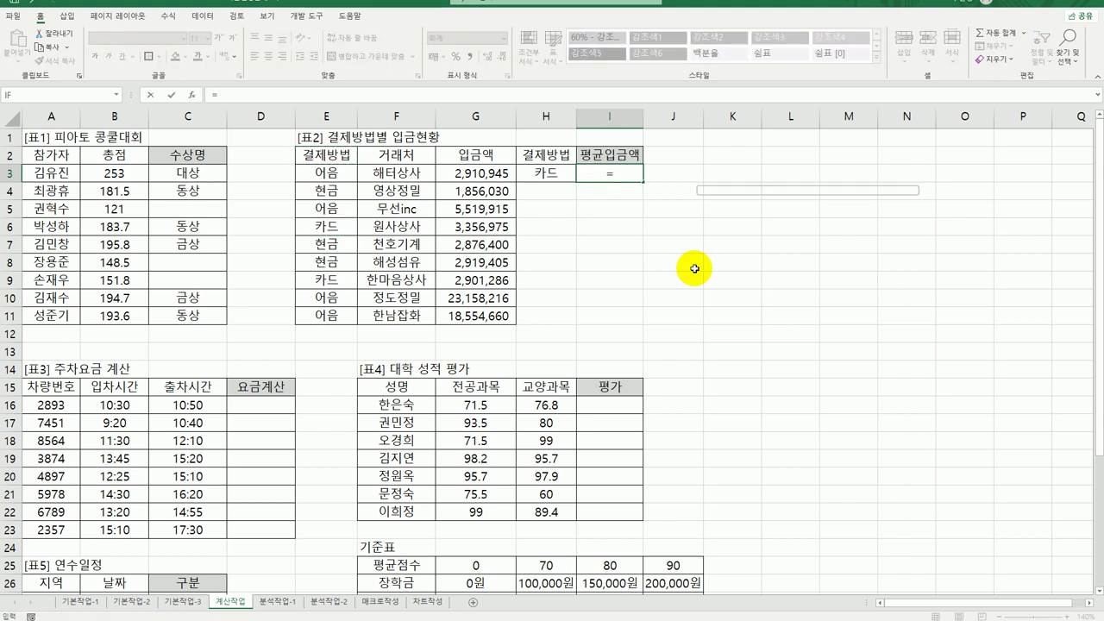
pyautogui.write('ㅇda')
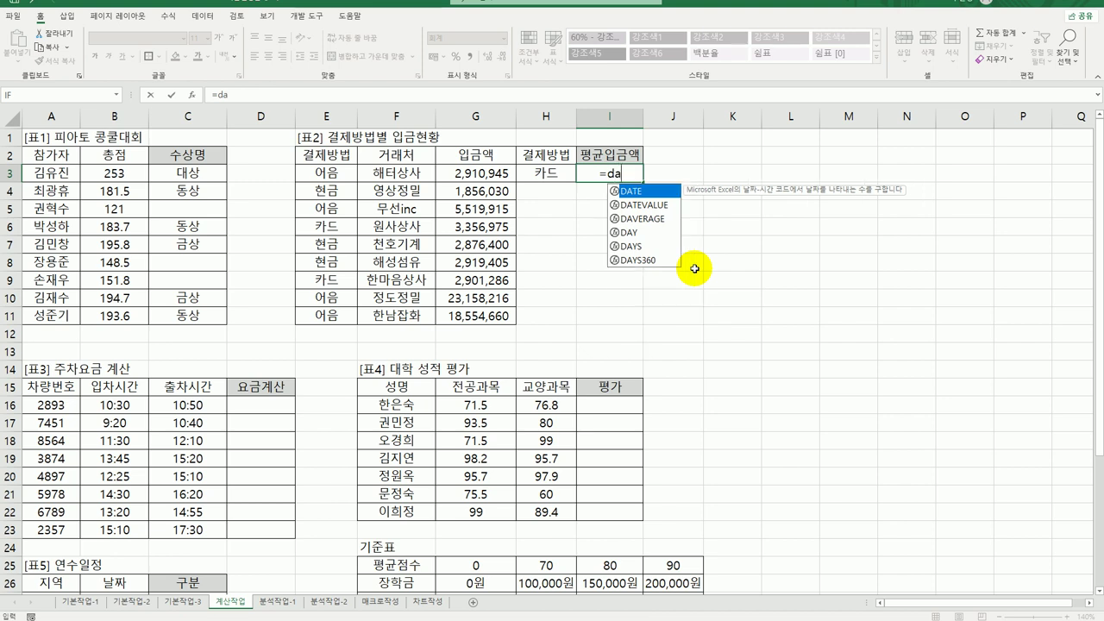
pyautogui.doubleClick(661, 222)
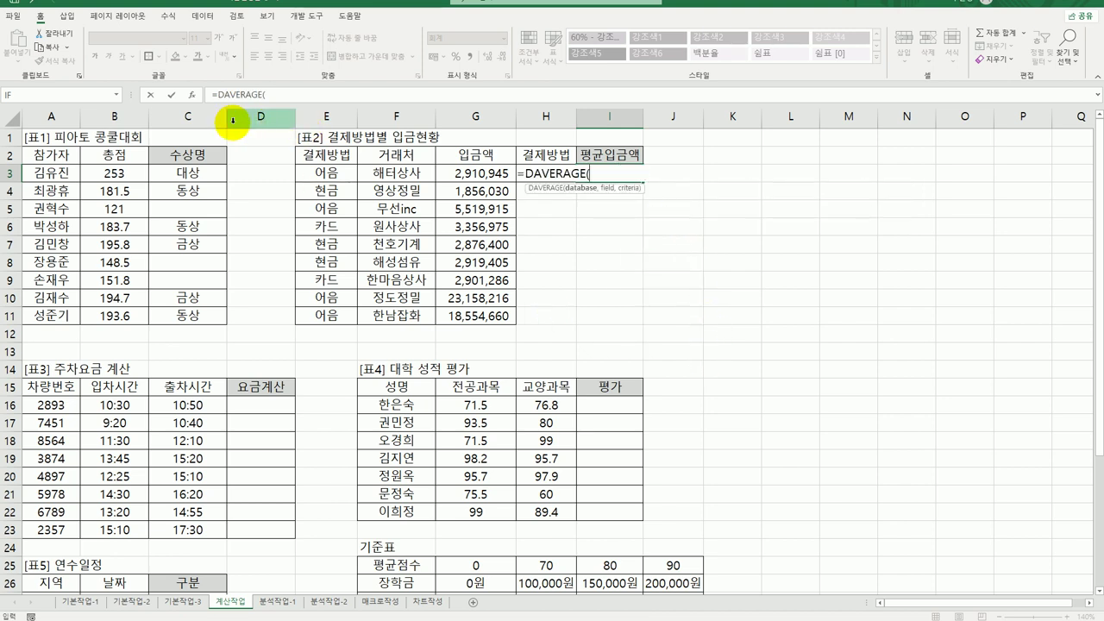
pyautogui.click(191, 102)
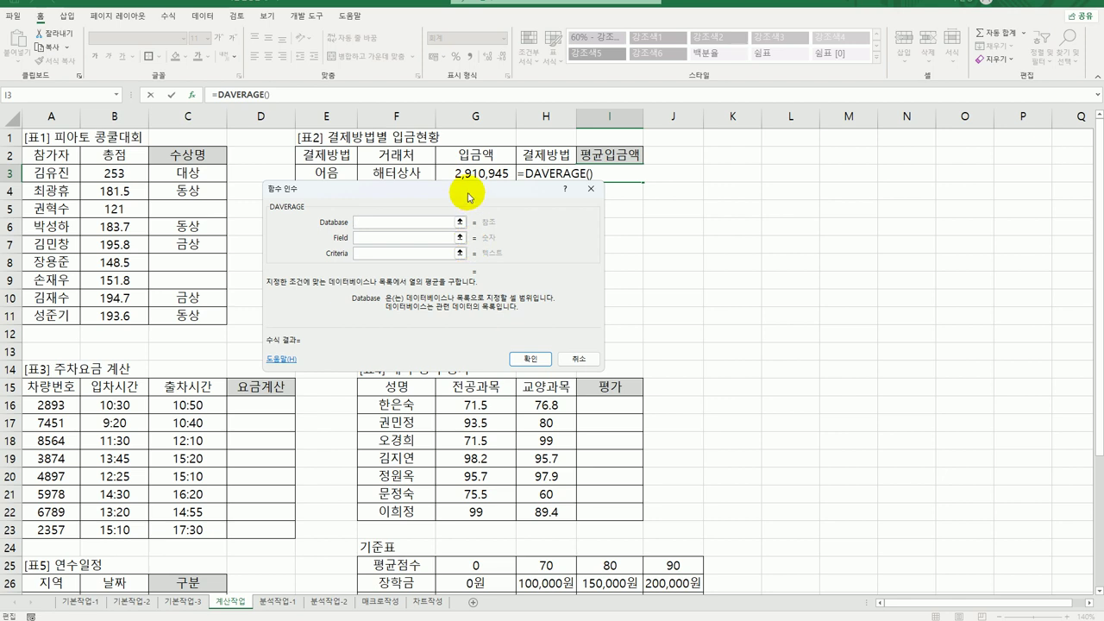
pyautogui.moveTo(470, 186); pyautogui.dragTo(774, 278)
pyautogui.moveTo(326, 156); pyautogui.dragTo(475, 316)
pyautogui.click(680, 320)
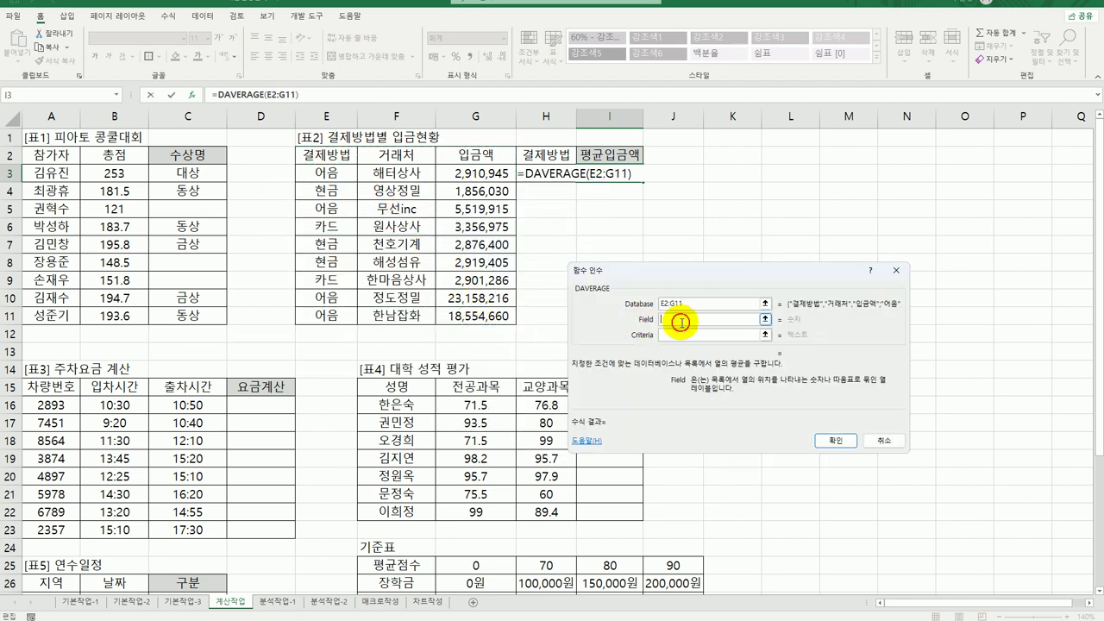
pyautogui.click(497, 156)
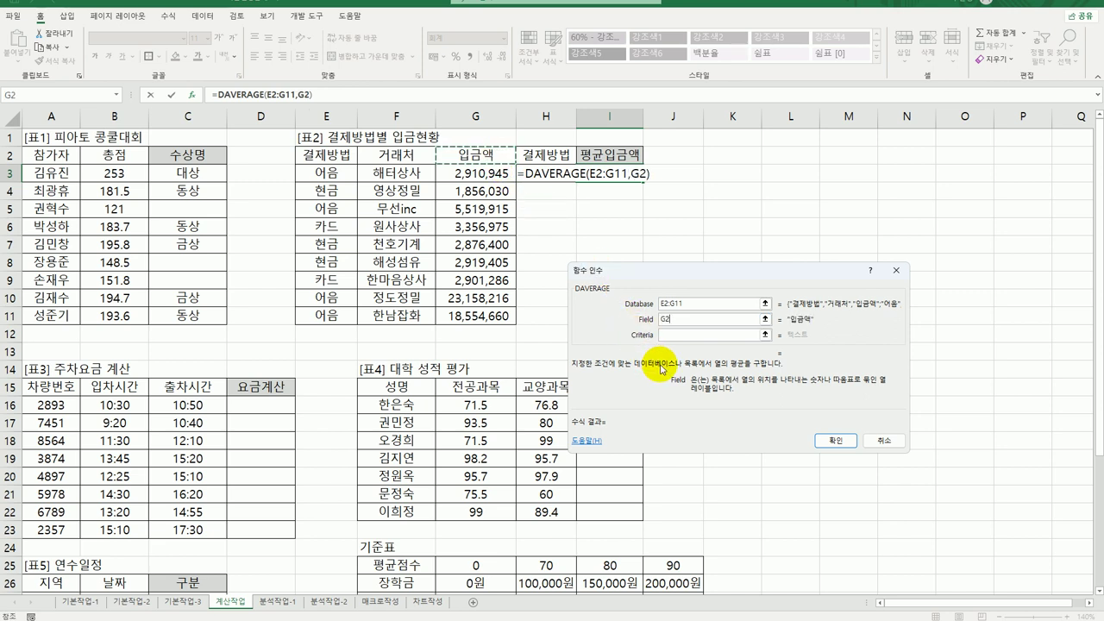
pyautogui.click(674, 341)
pyautogui.moveTo(549, 161); pyautogui.dragTo(551, 177)
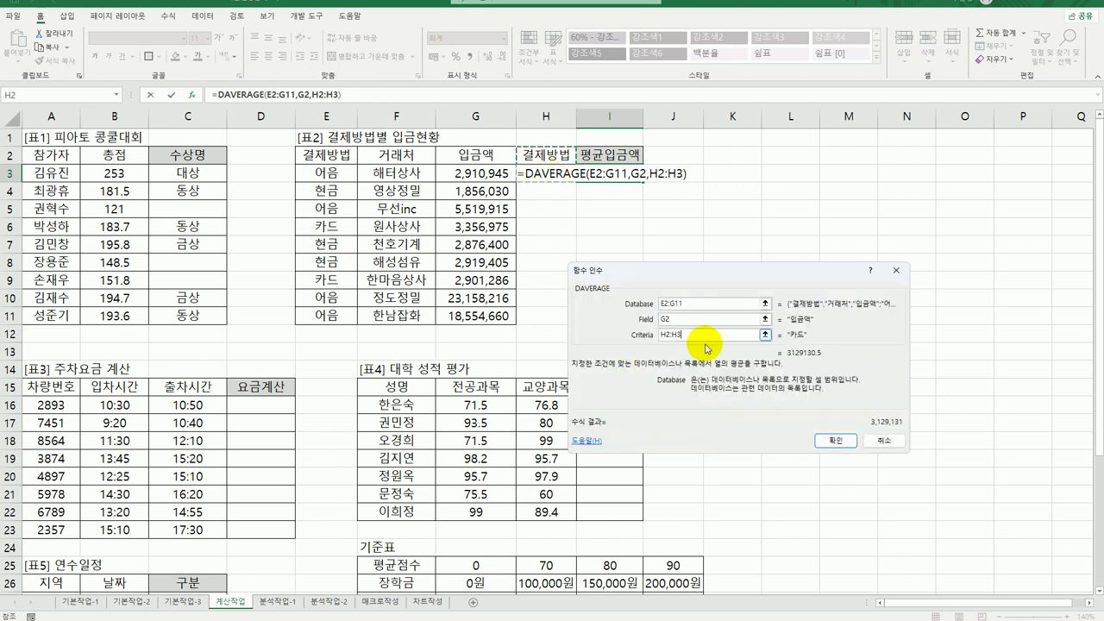
pyautogui.click(833, 441)
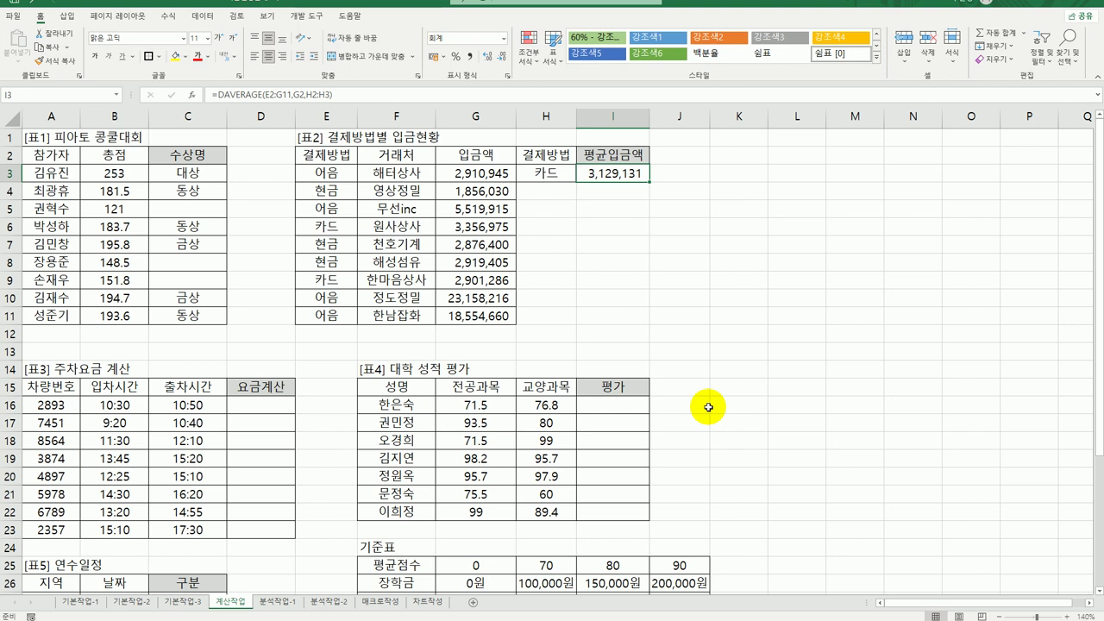
# Wrap the DAVERAGE formula in I3 with the ROUNDUP function
pyautogui.doubleClick(595, 175)
pyautogui.click(529, 178)
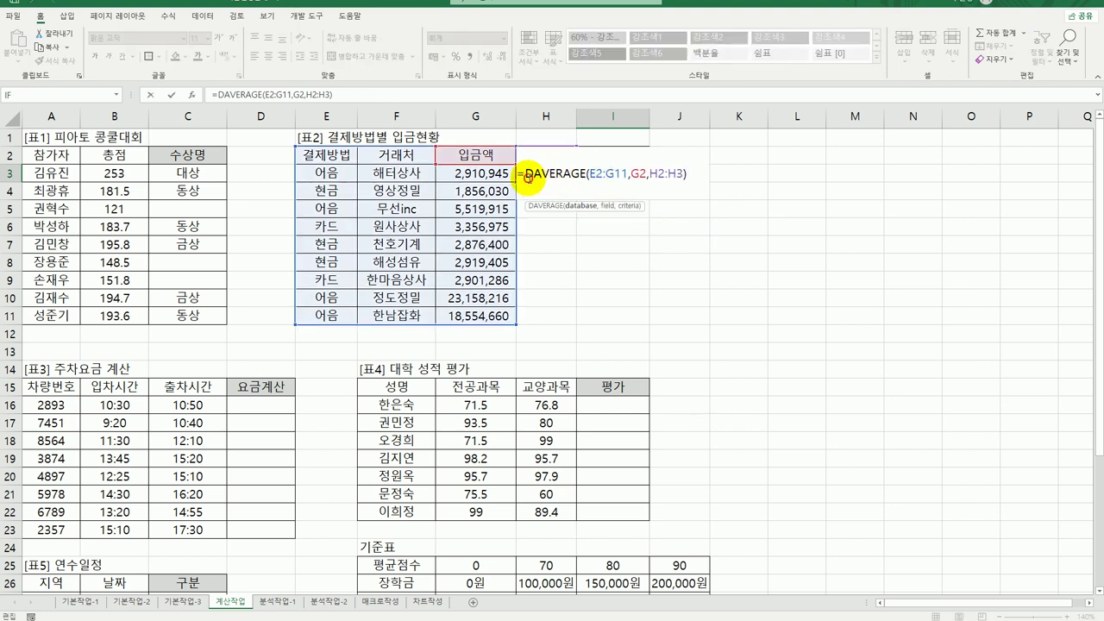
pyautogui.write('r')
pyautogui.write('oun')
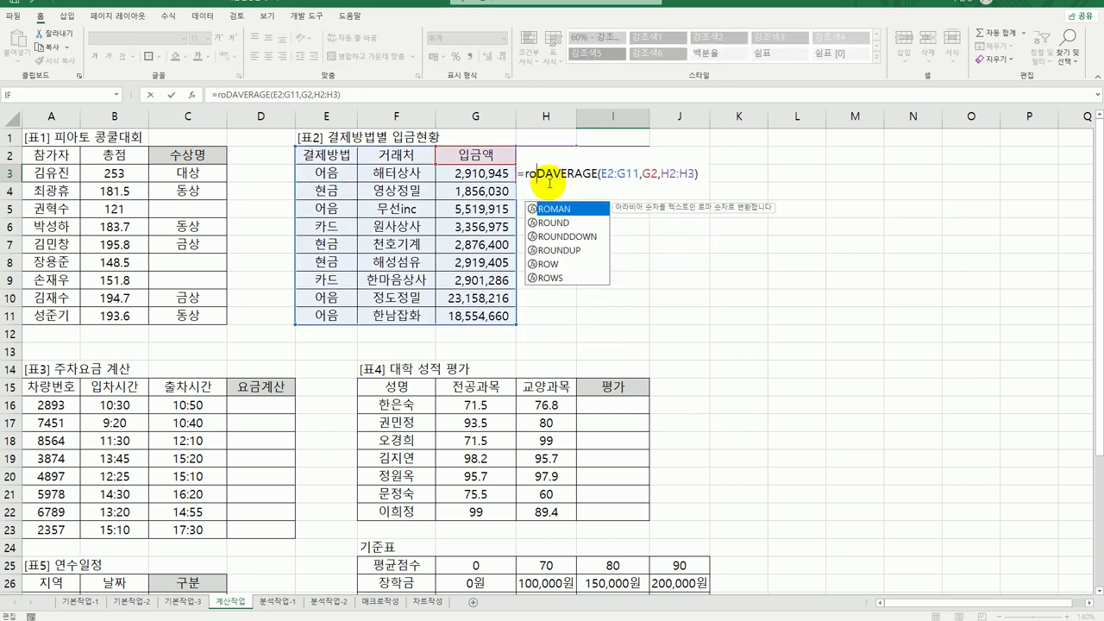
pyautogui.press('Tab')
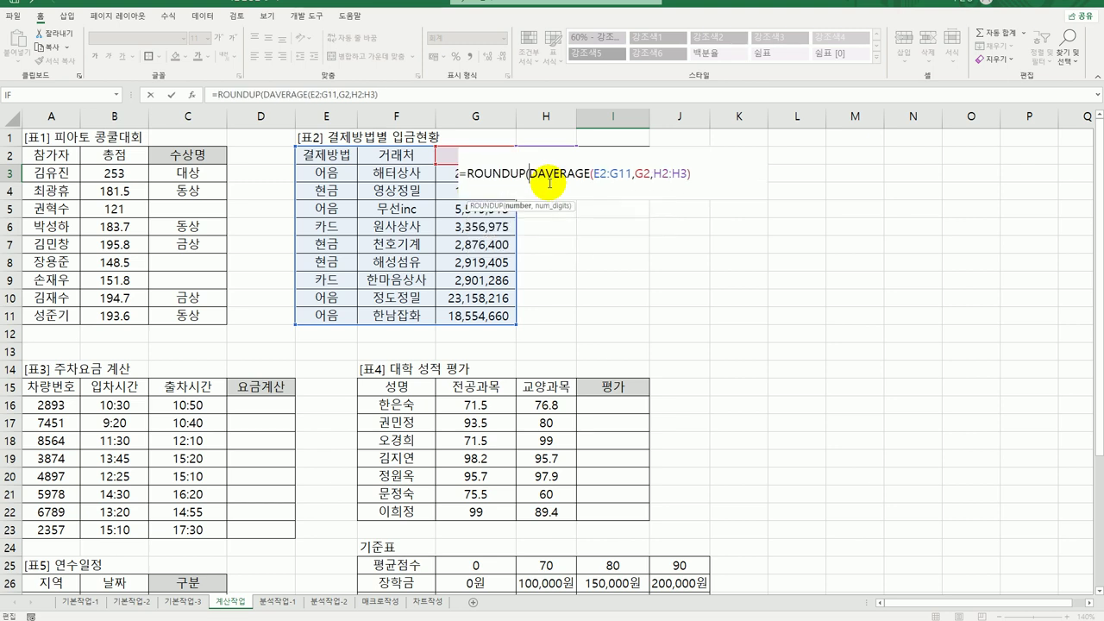
pyautogui.click(501, 175)
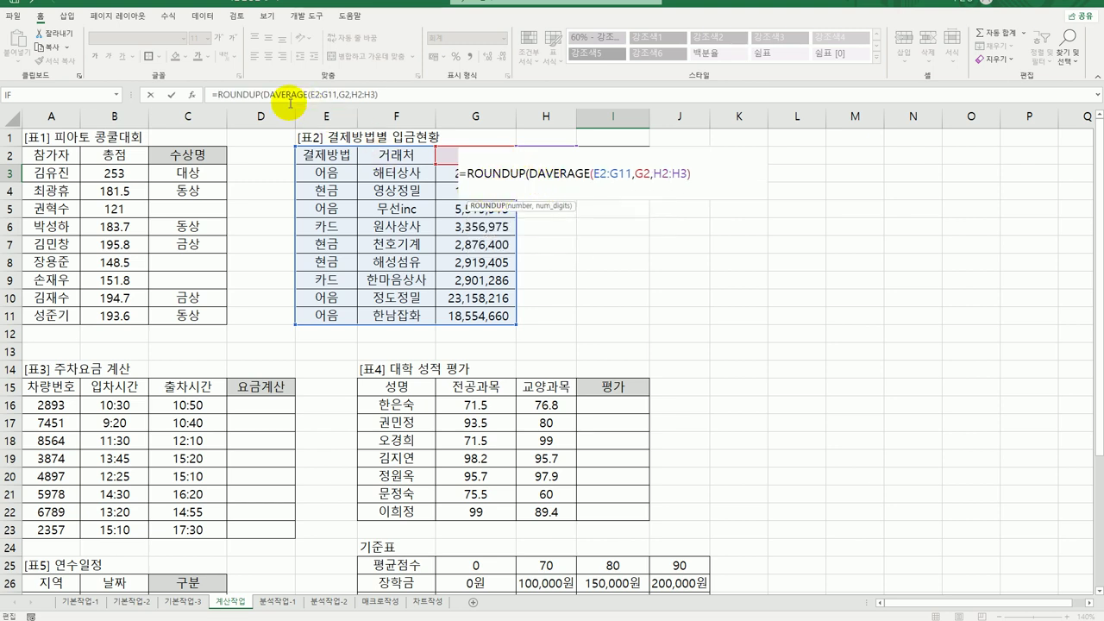
# Set the number of digits of the ROUNDUP function in I3 to -3 and apply the formula
pyautogui.click(192, 94)
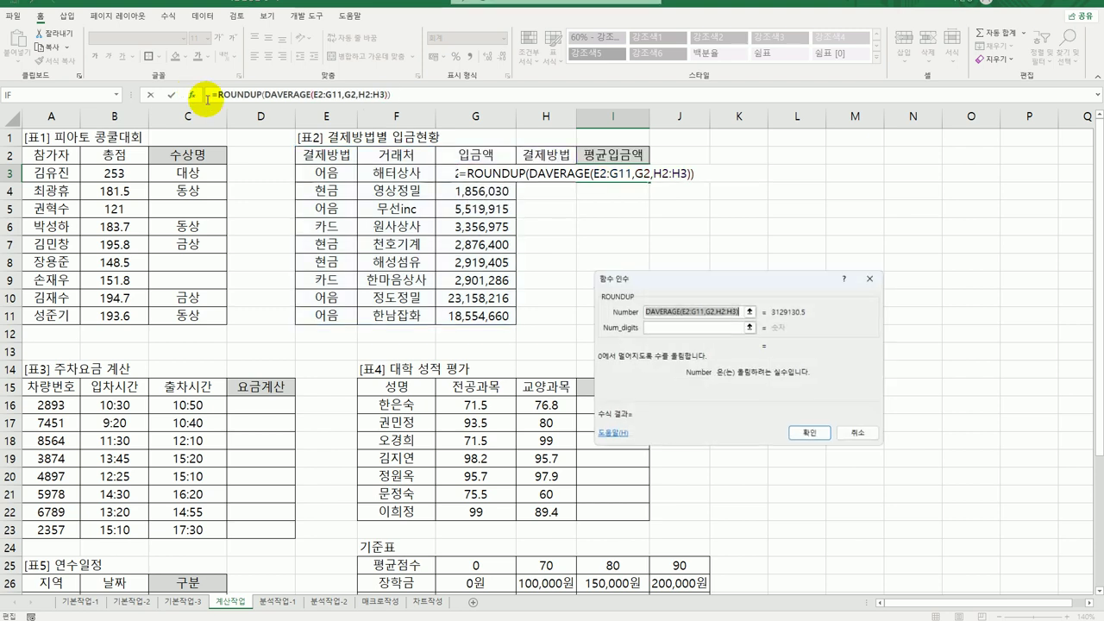
pyautogui.click(664, 327)
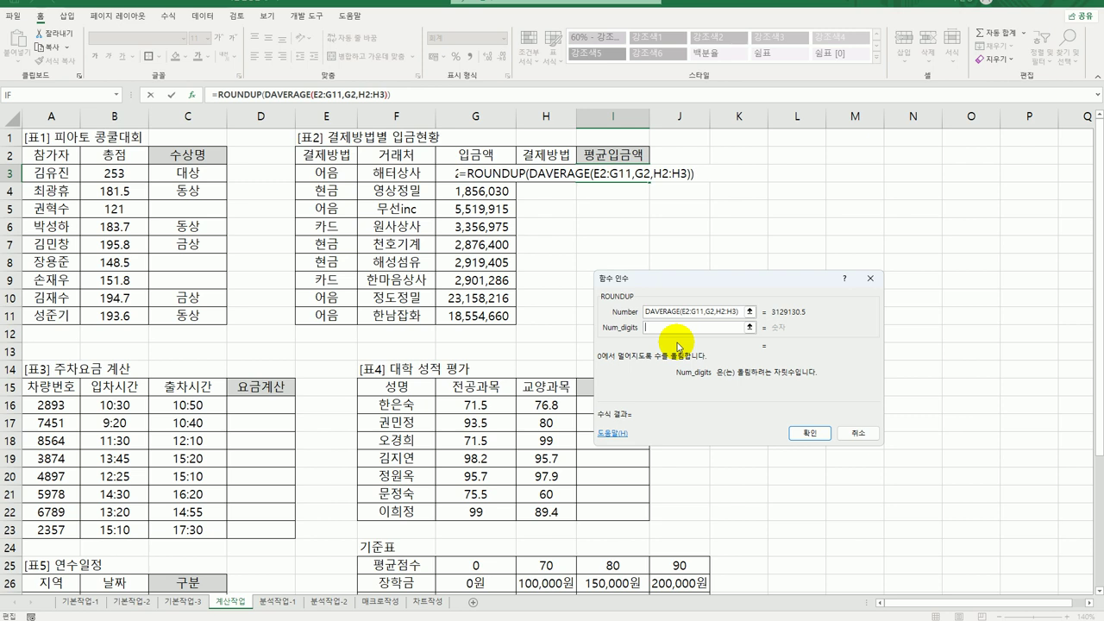
pyautogui.write('-1')
pyautogui.press('BackSpace')
pyautogui.write('2')
pyautogui.press('BackSpace')
pyautogui.write('3')
pyautogui.click(802, 434)
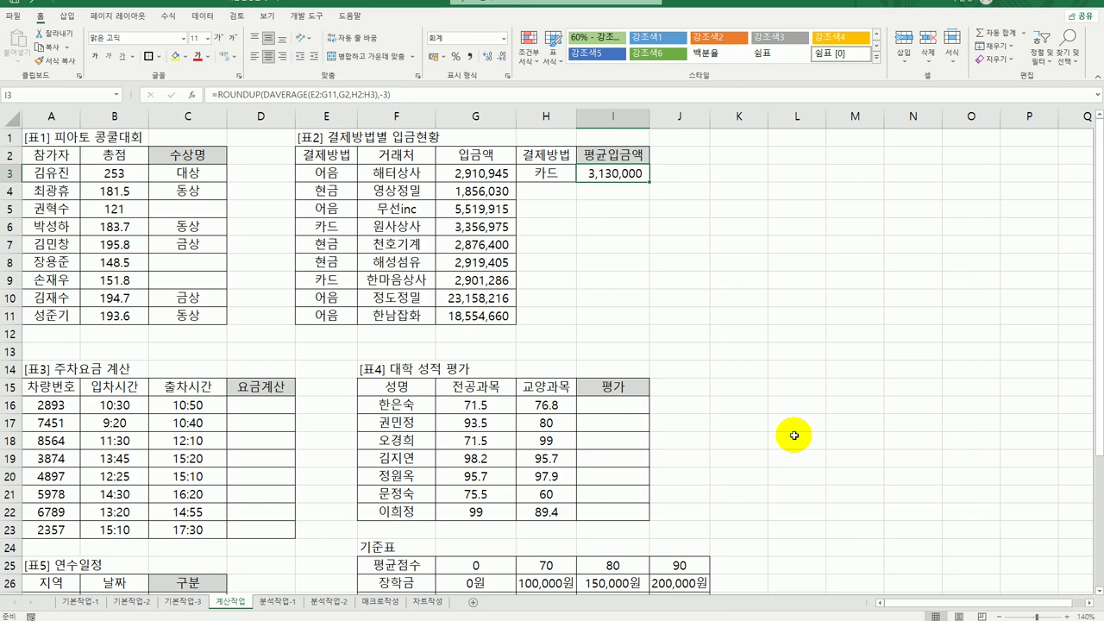
# Enter a HOUR formula in D16 of 표3 for C16-B16 and fill it down to D23
pyautogui.scroll(-3, 868, 480)
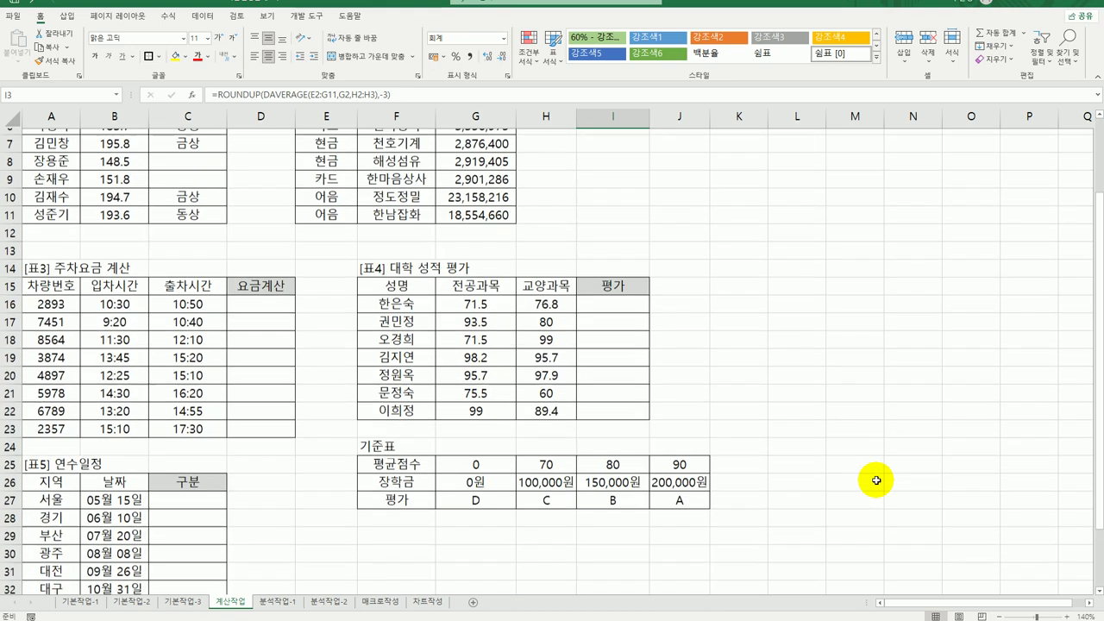
pyautogui.scroll(-1, 876, 480)
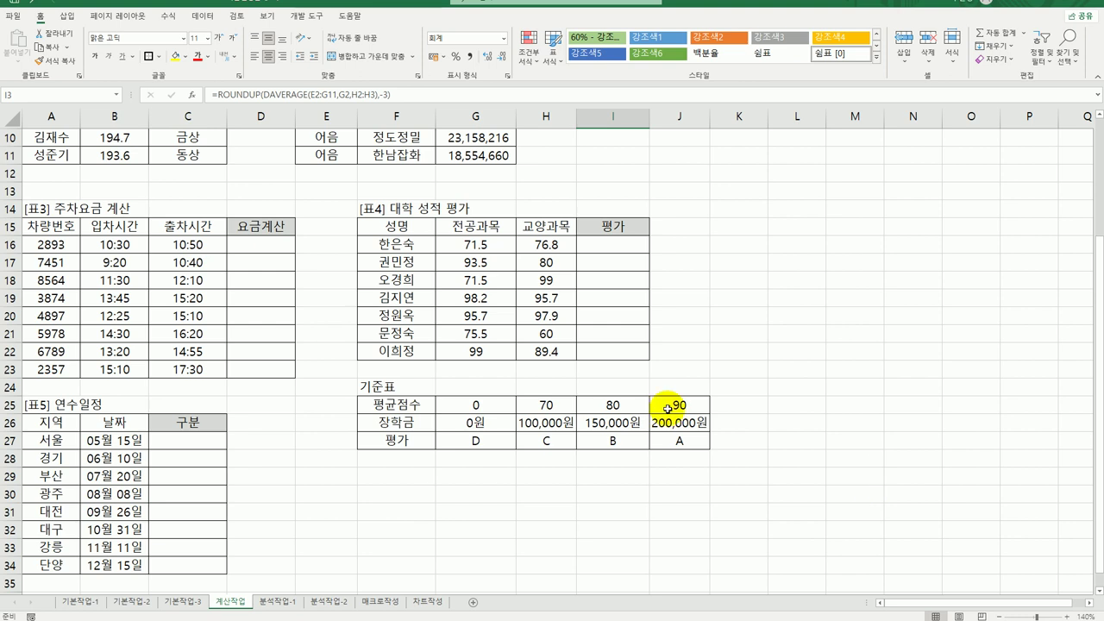
pyautogui.click(261, 251)
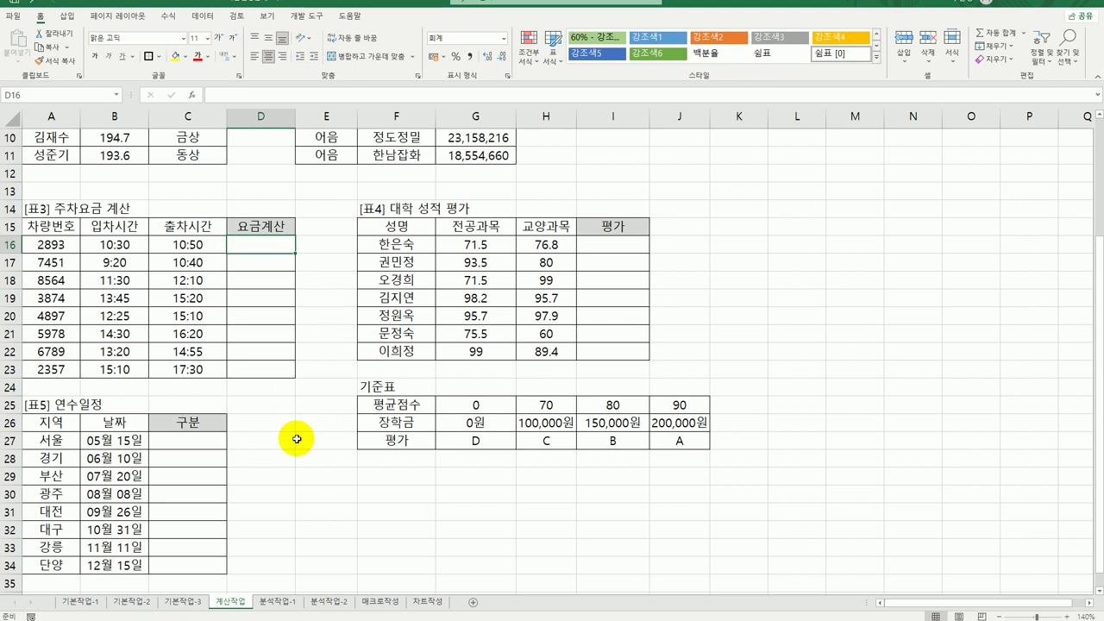
pyautogui.write('=')
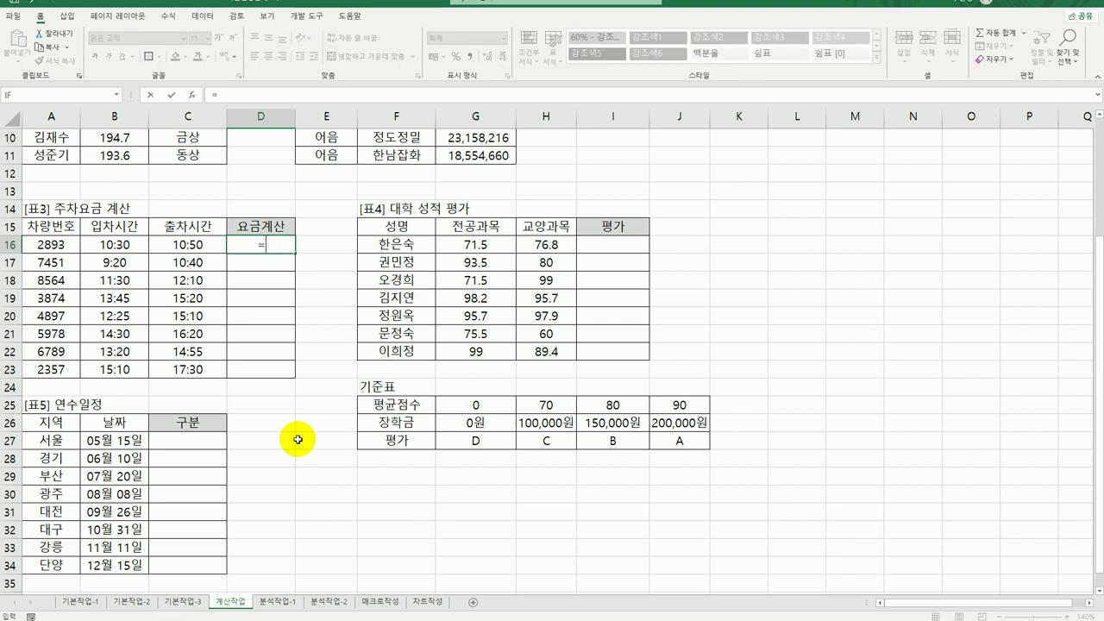
pyautogui.write('h')
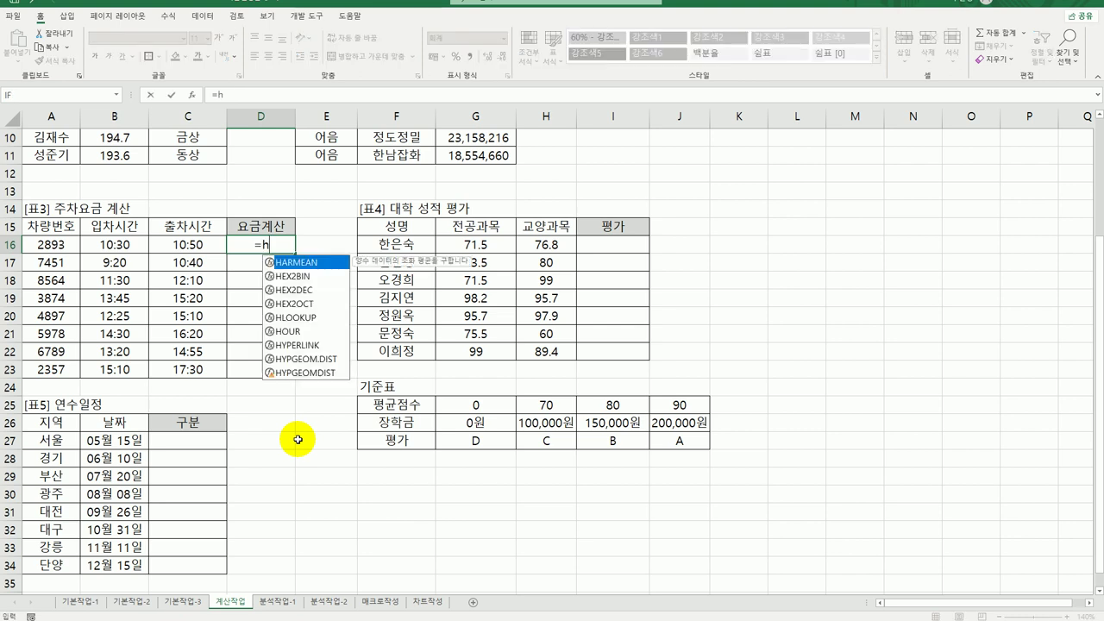
pyautogui.write('ou')
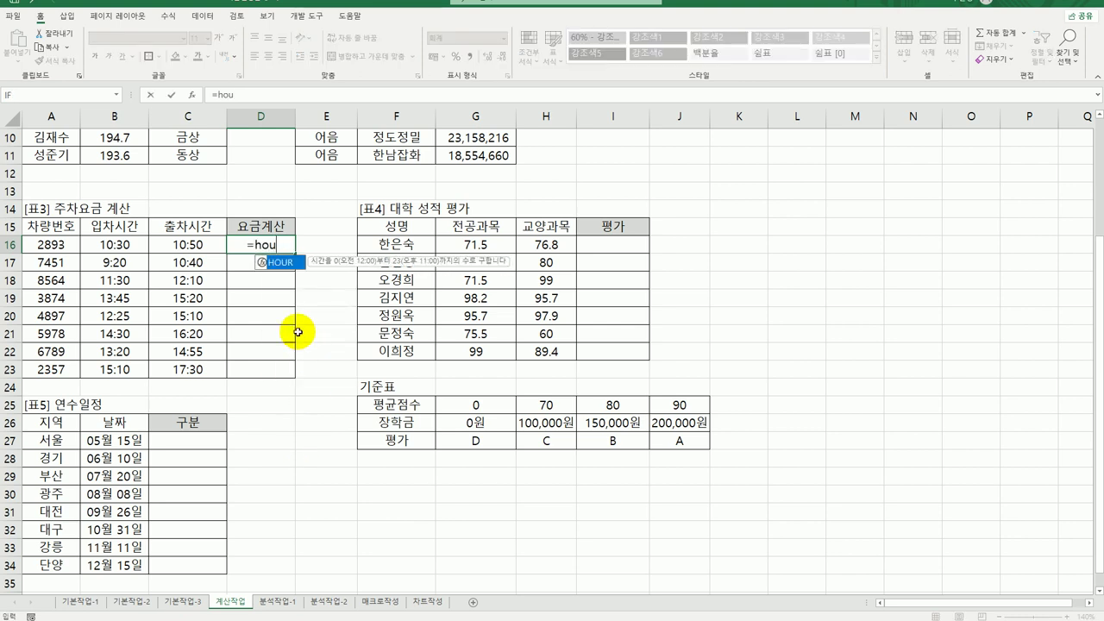
pyautogui.doubleClick(288, 263)
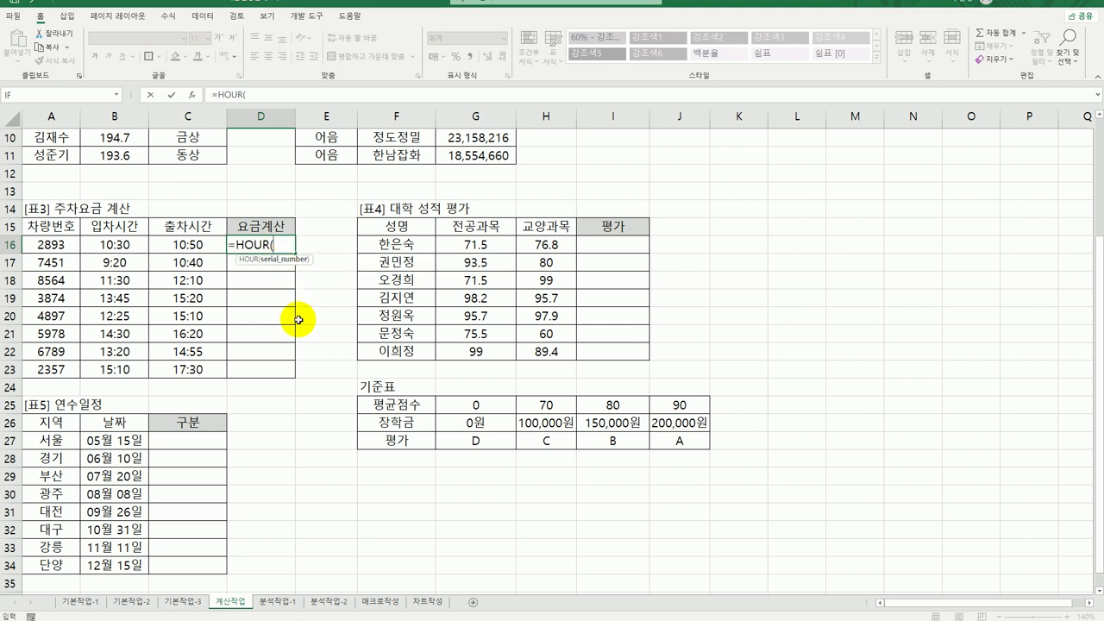
pyautogui.click(210, 246)
pyautogui.write('-')
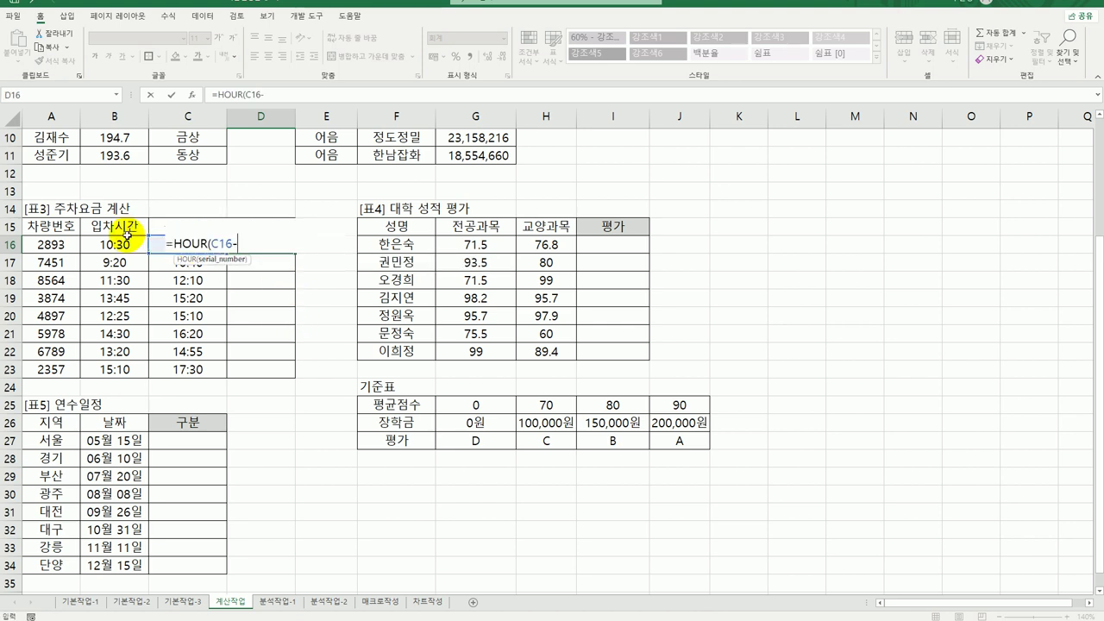
pyautogui.click(116, 245)
pyautogui.write(')')
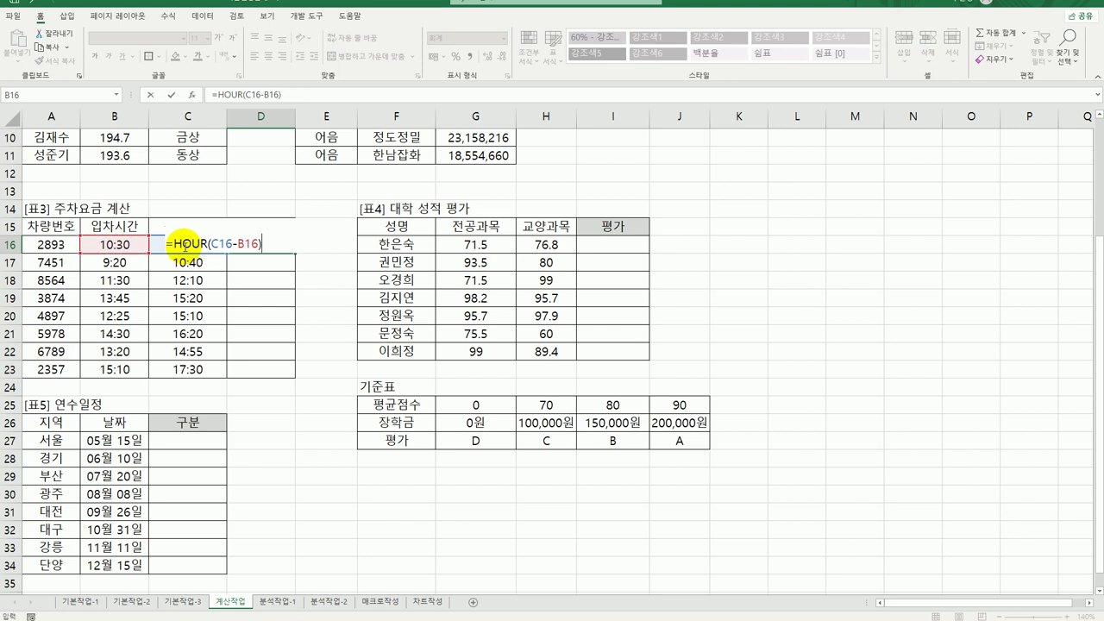
pyautogui.press('Return')
pyautogui.click(250, 248)
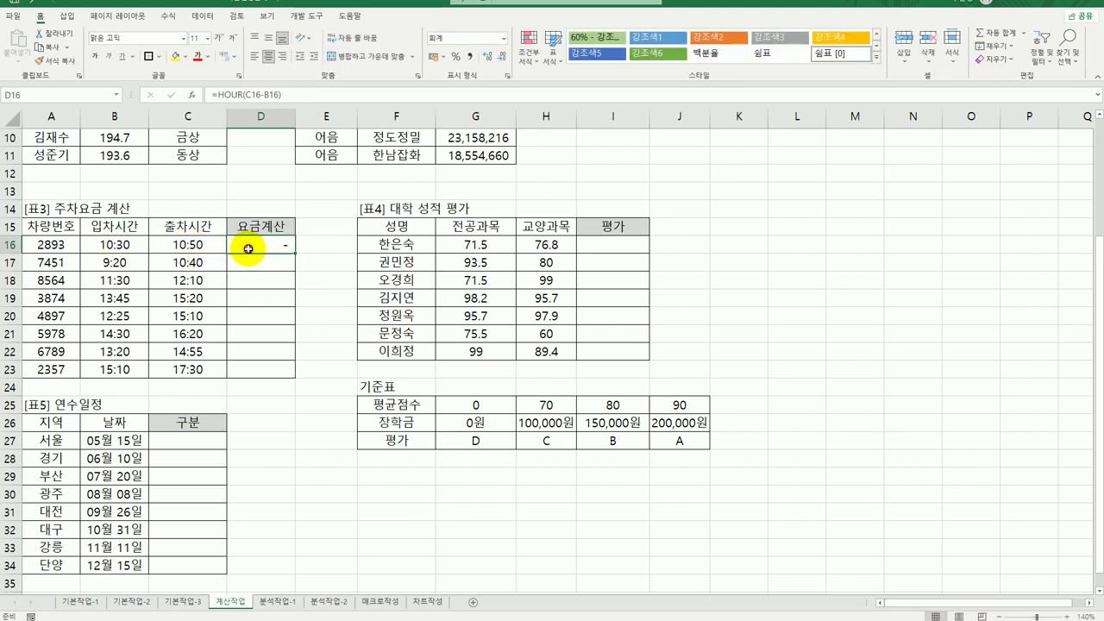
pyautogui.moveTo(291, 253); pyautogui.dragTo(288, 379)
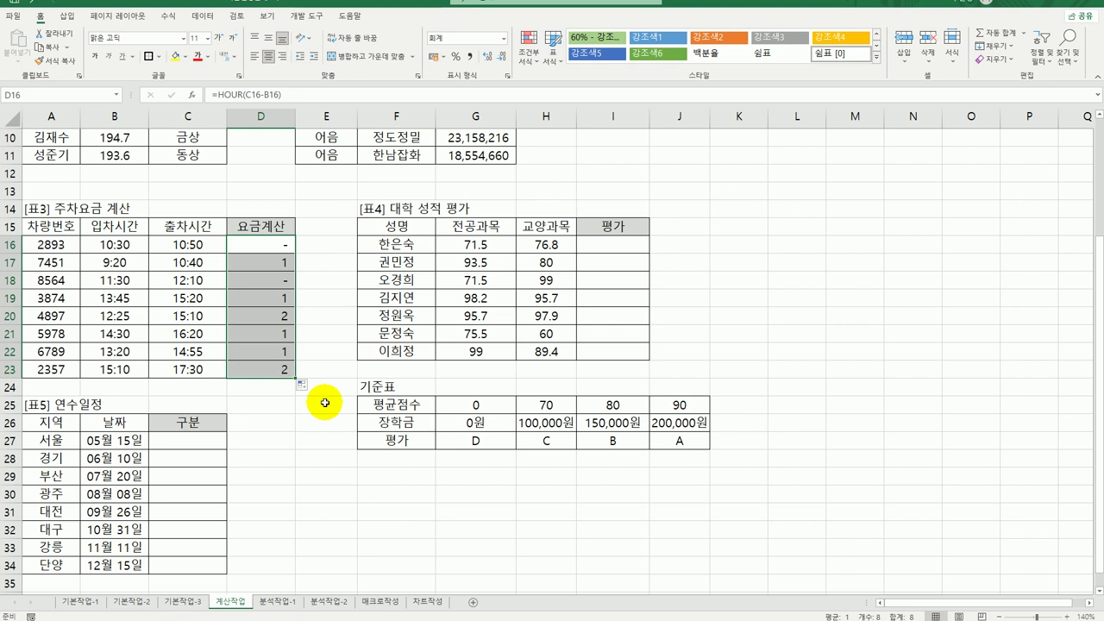
# Multiply the HOUR formula in D16 by 60 and fill it down to D23
pyautogui.doubleClick(263, 245)
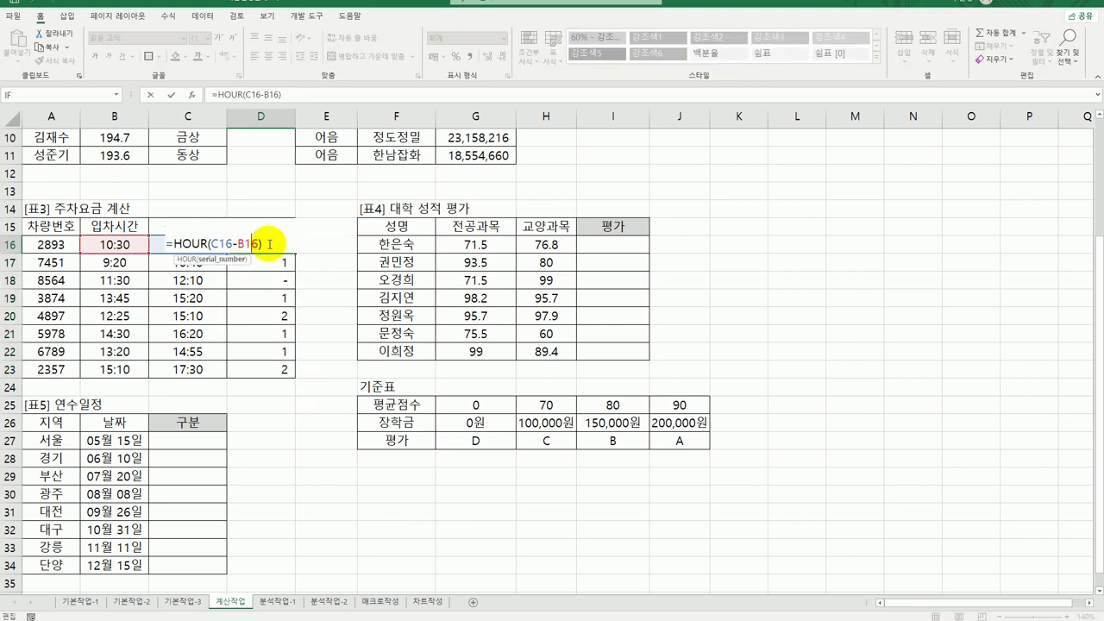
pyautogui.click(270, 245)
pyautogui.write('*')
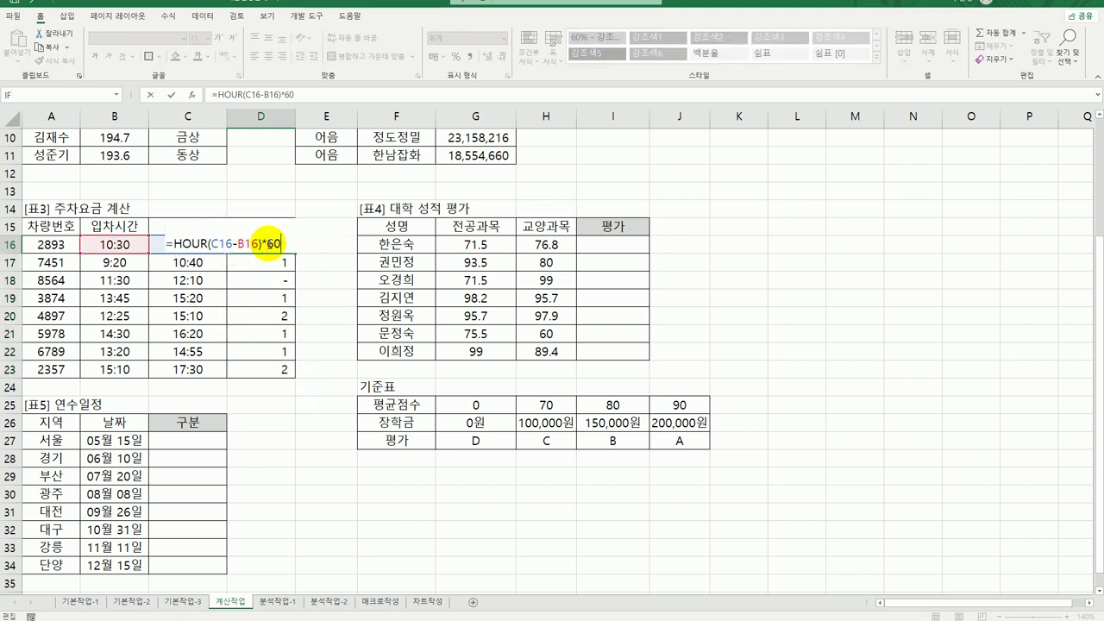
pyautogui.write('60')
pyautogui.hotkey('ctrl', 'Return')
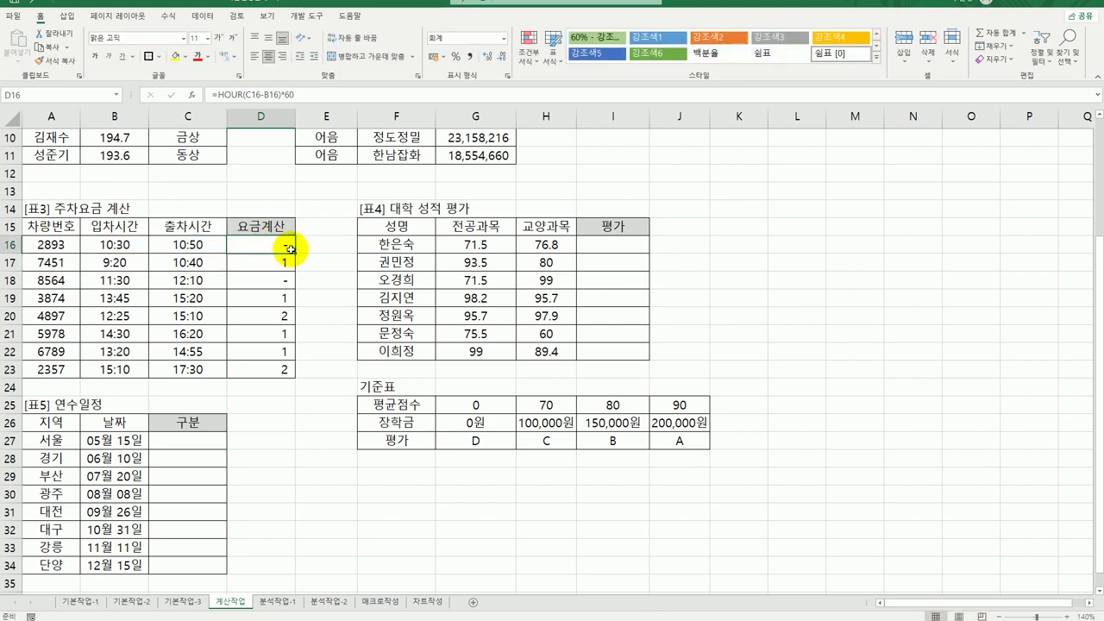
pyautogui.moveTo(296, 254); pyautogui.dragTo(311, 386)
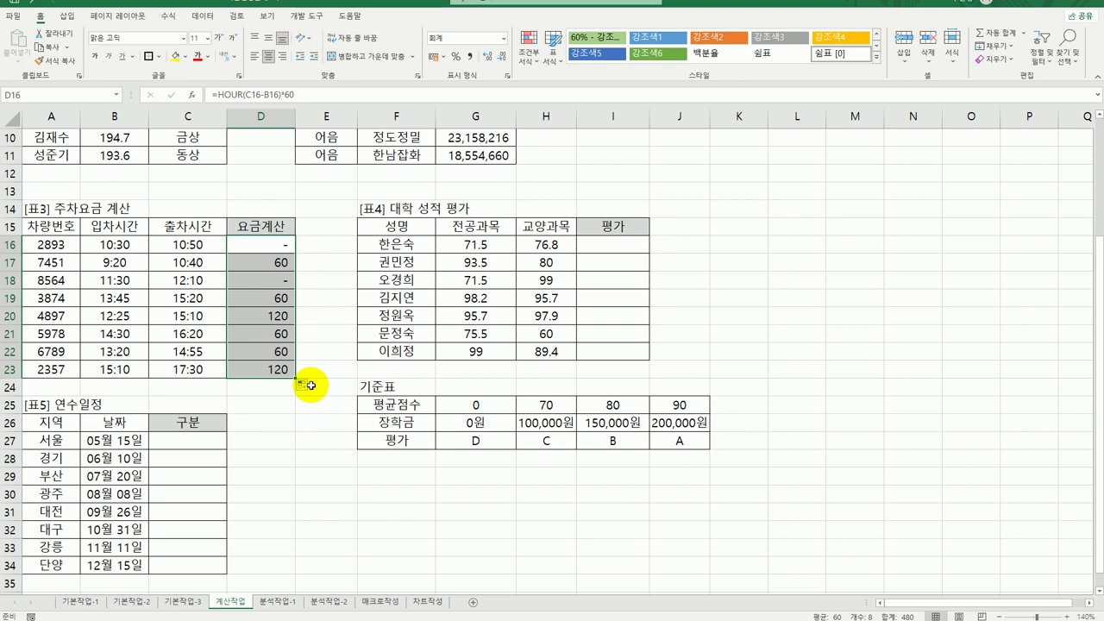
# Add MINUTE(C16-B16) to the end of the D16 formula and fill it down to D23
pyautogui.doubleClick(261, 243)
pyautogui.click(303, 246)
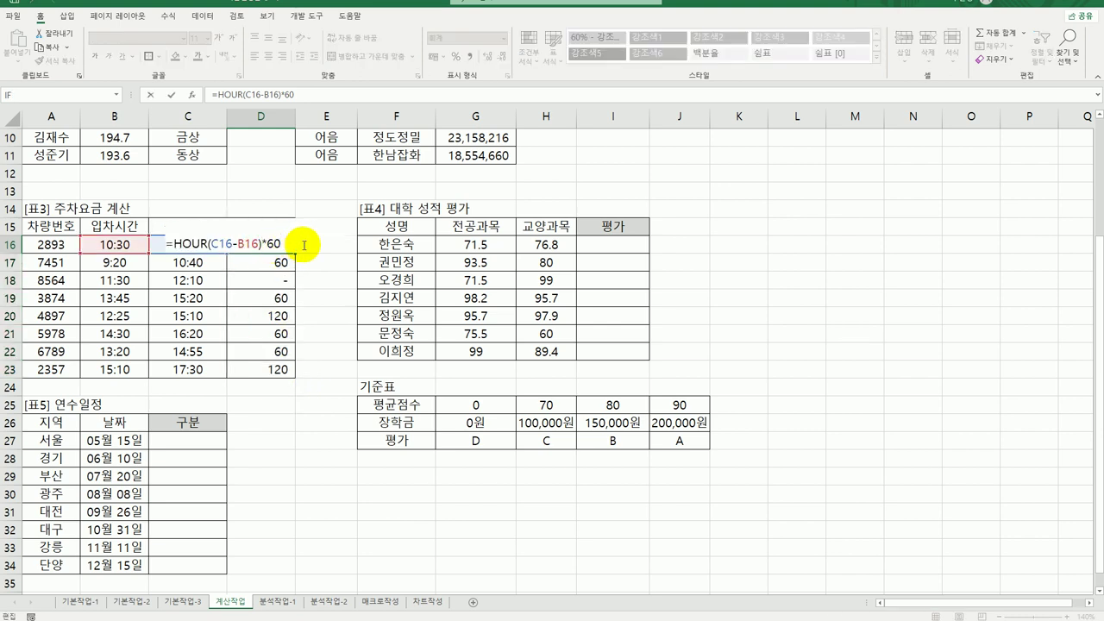
pyautogui.write('+m')
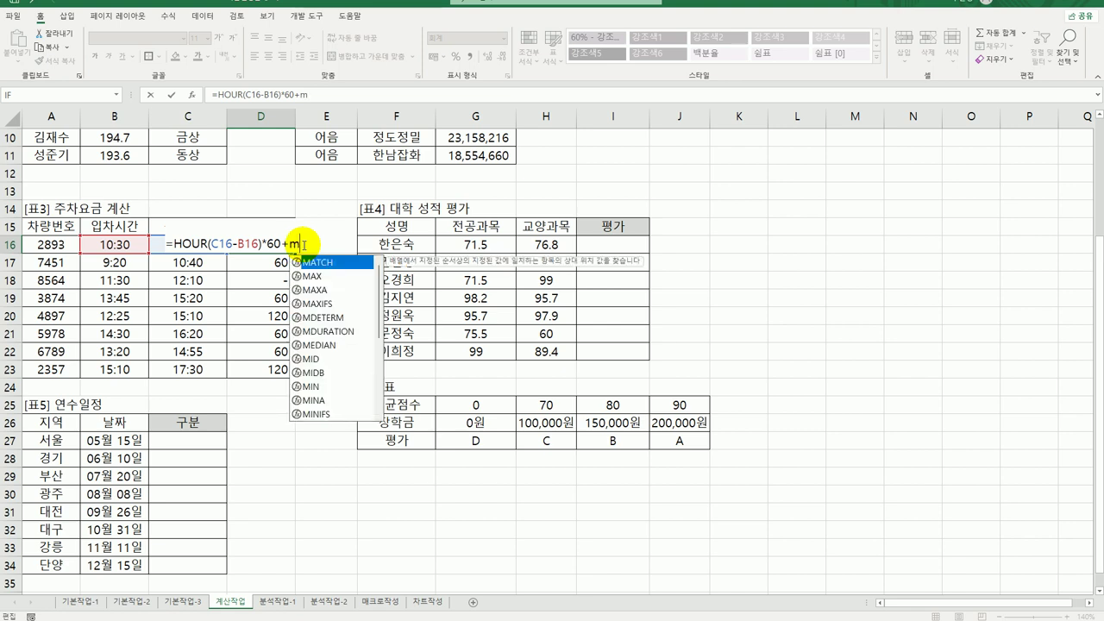
pyautogui.write('i')
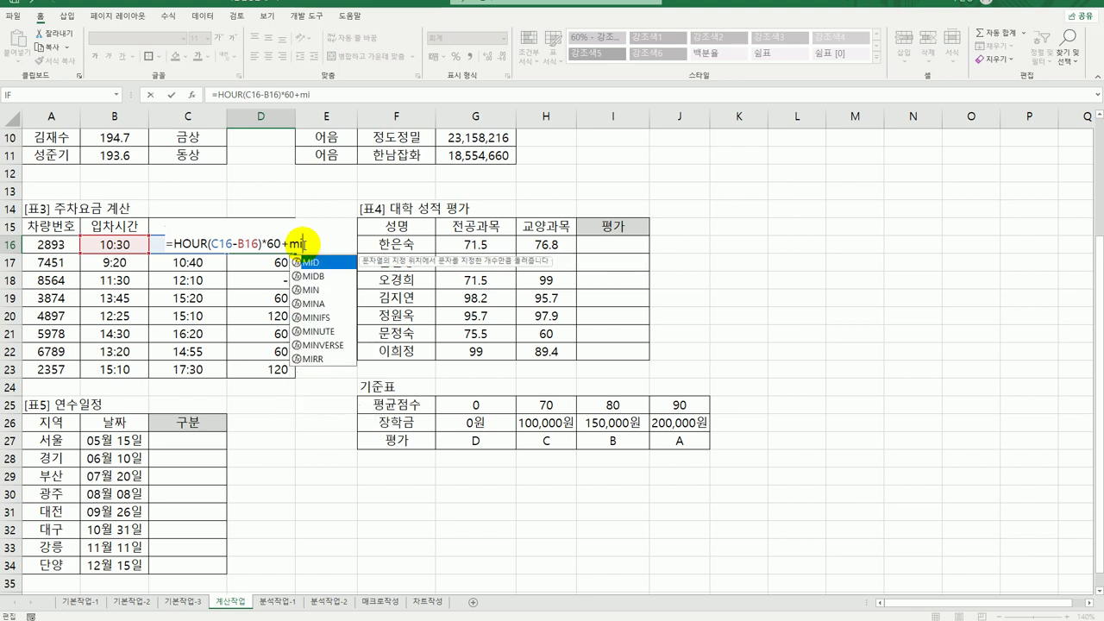
pyautogui.click(349, 333)
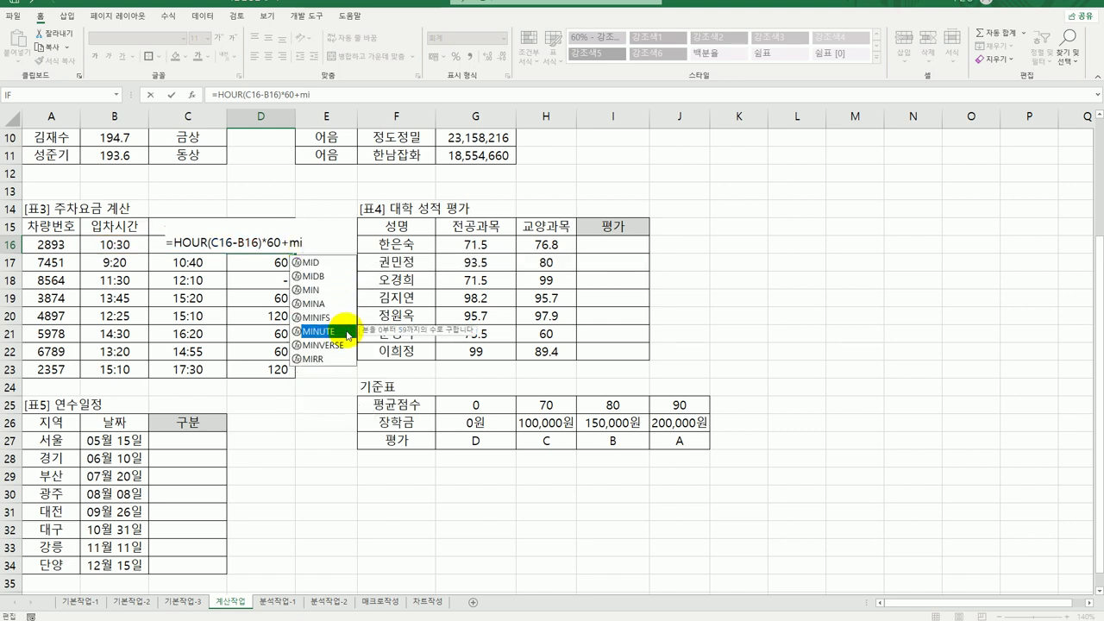
pyautogui.doubleClick(349, 333)
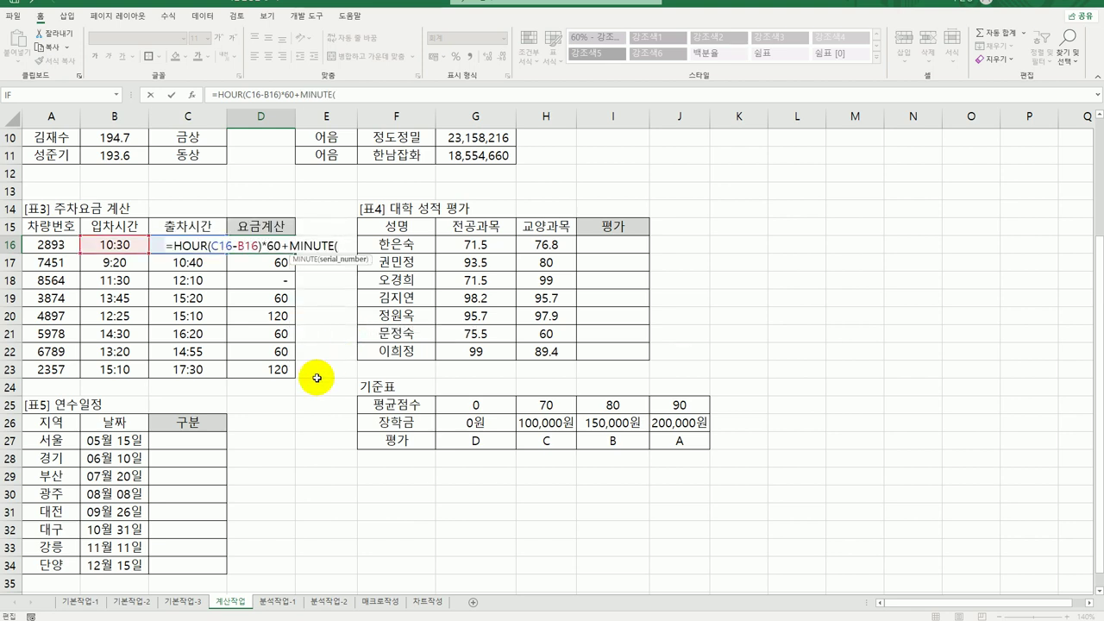
pyautogui.click(152, 245)
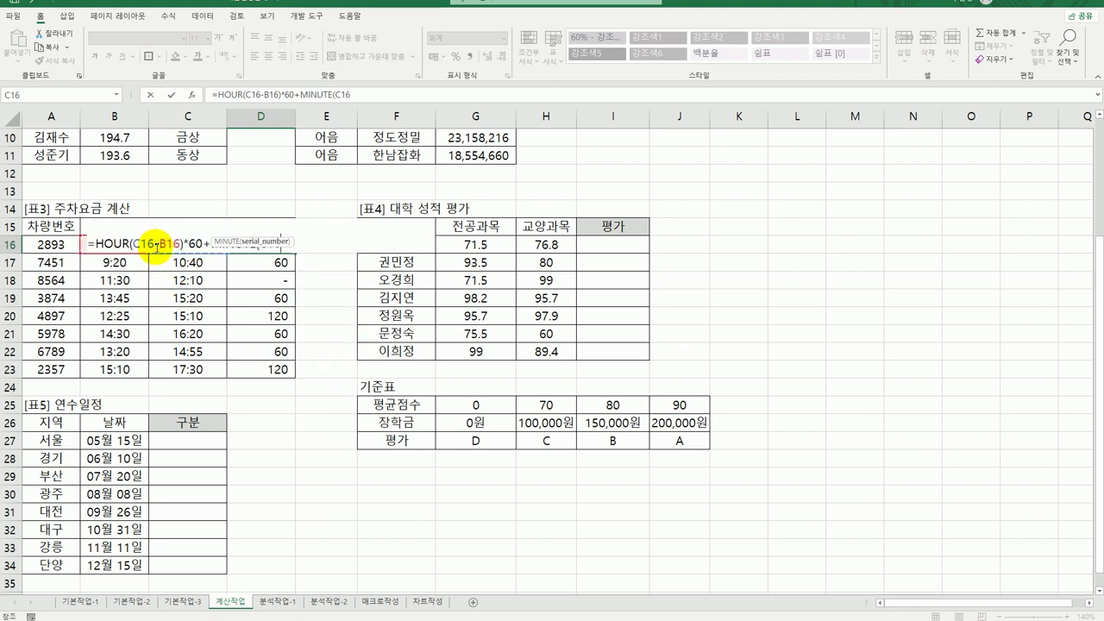
pyautogui.write('-')
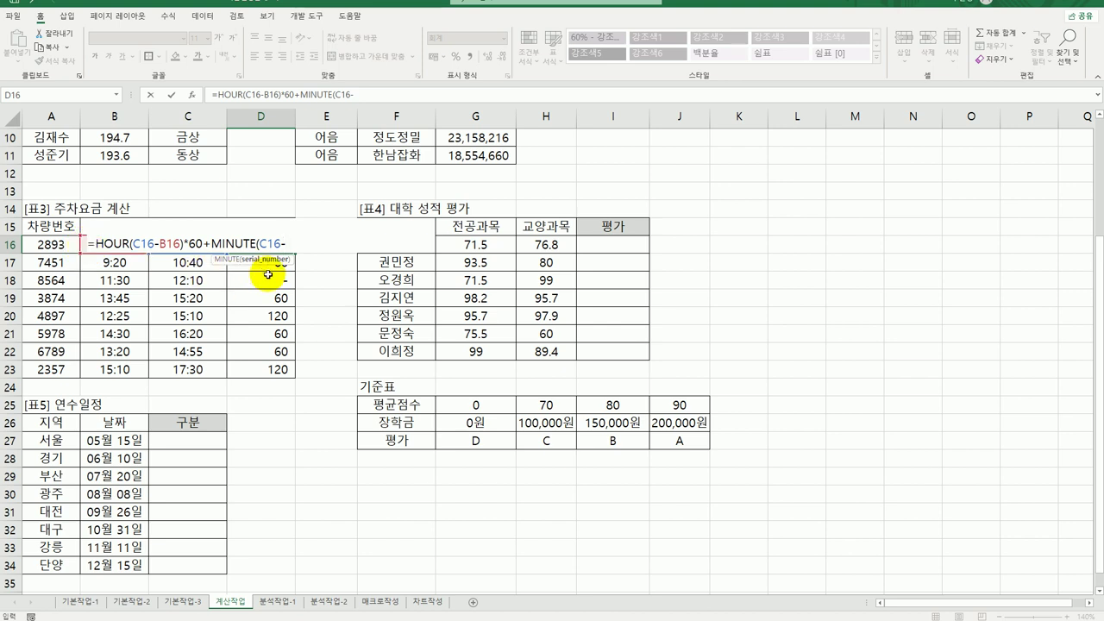
pyautogui.write('b16')
pyautogui.press('Return')
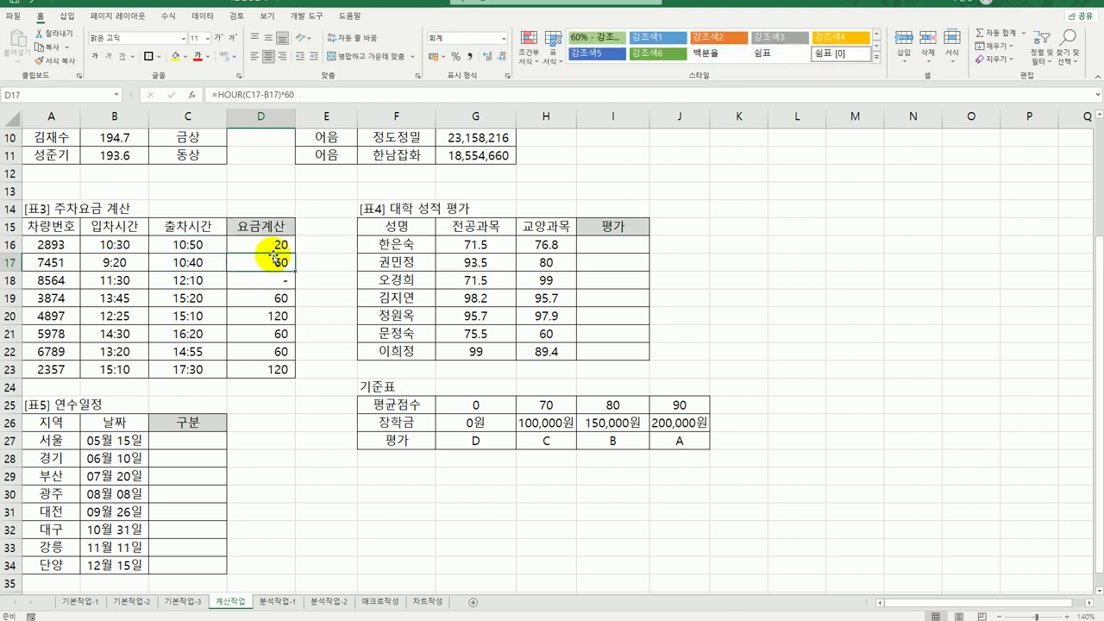
pyautogui.click(274, 243)
pyautogui.moveTo(294, 254); pyautogui.dragTo(298, 377)
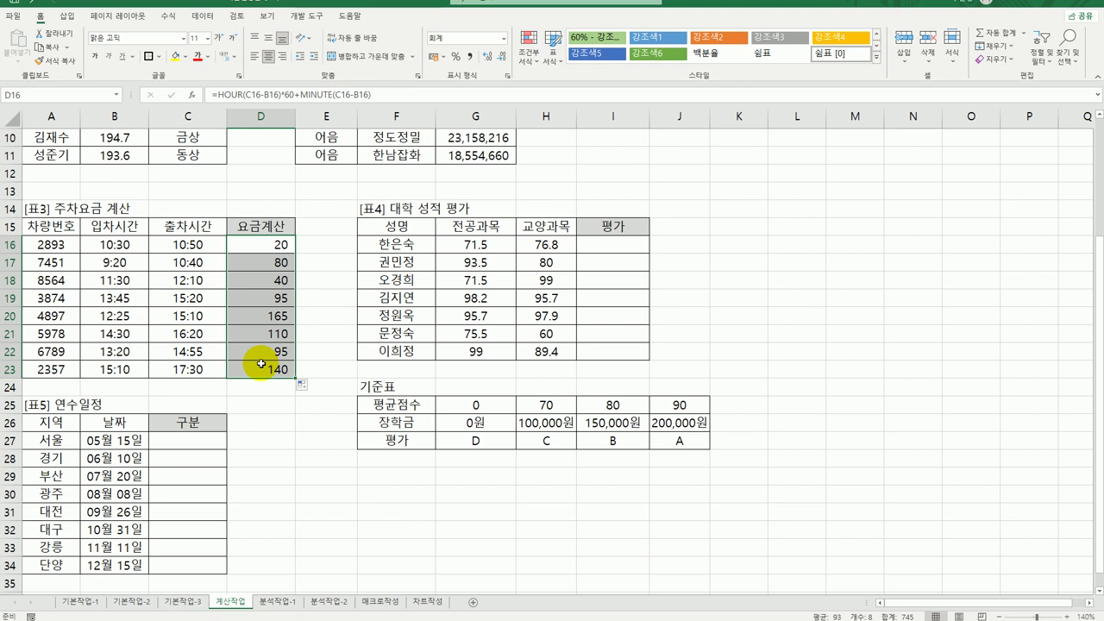
# Enclose the whole HOUR and MINUTE sum in D16 in parentheses and multiply it by 500
pyautogui.doubleClick(274, 246)
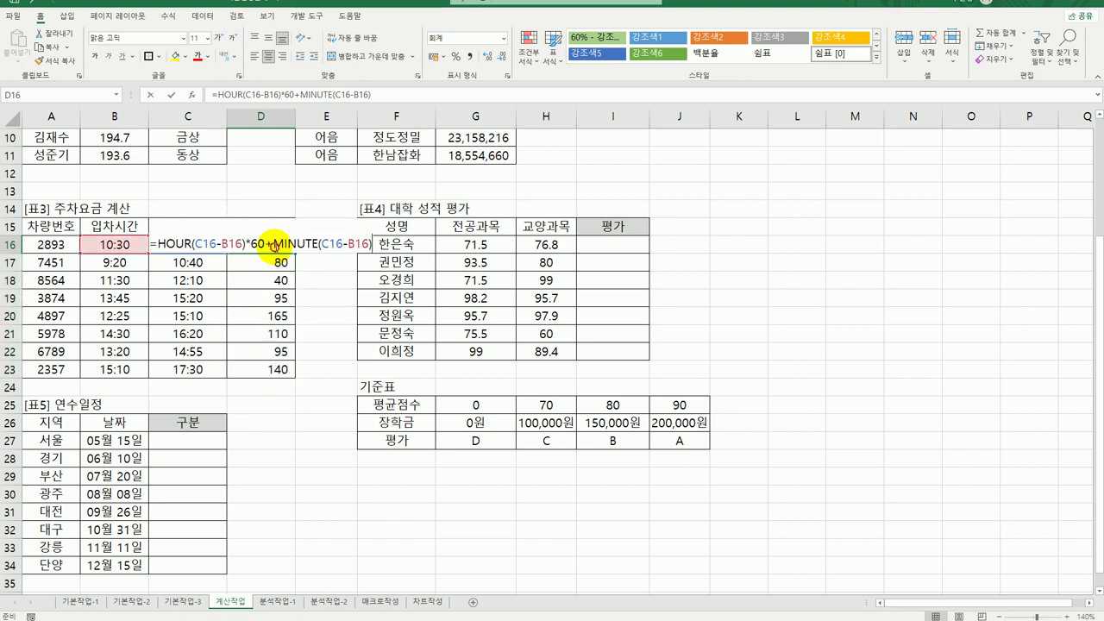
pyautogui.click(157, 244)
pyautogui.write('(')
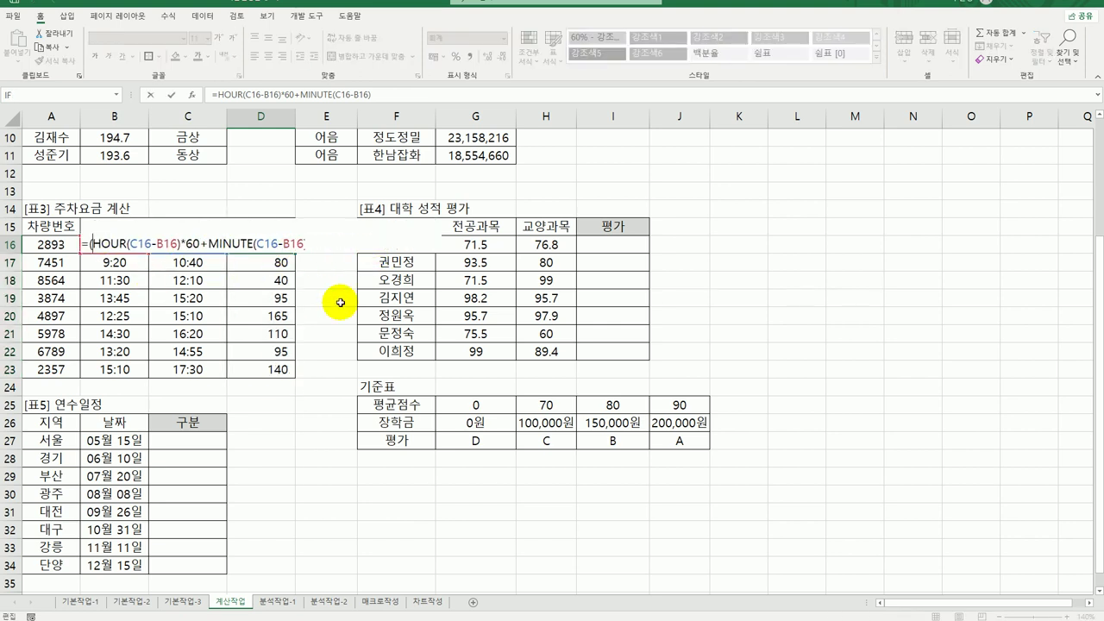
pyautogui.write(')')
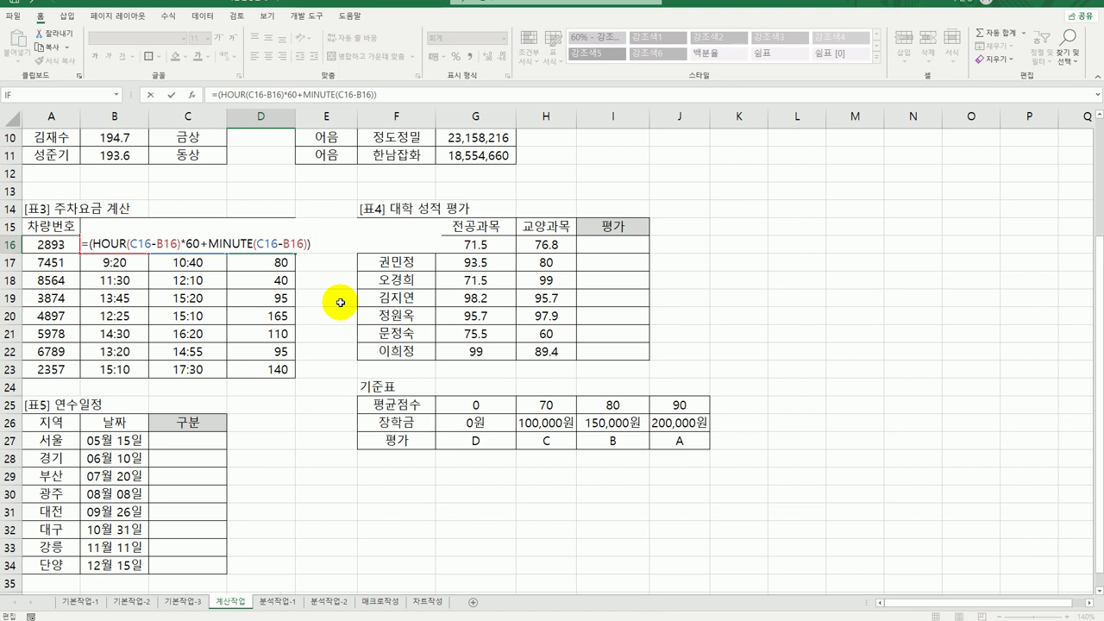
pyautogui.write('*500')
pyautogui.press('Return')
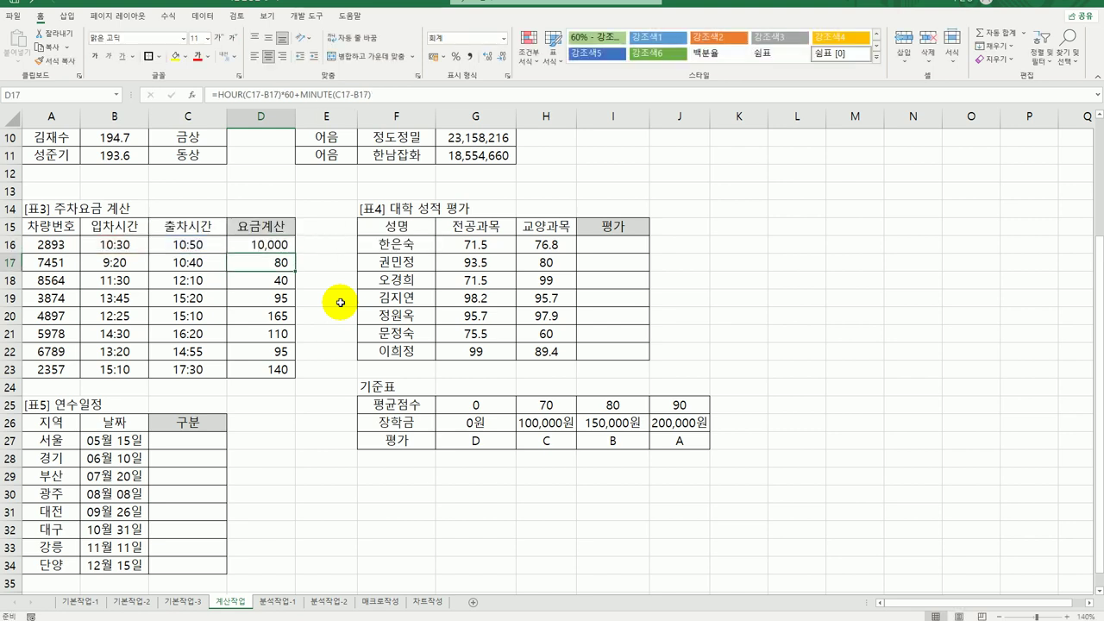
# Insert a division by 10 before *500 in the D16 formula and fill it down to D23
pyautogui.click(263, 245)
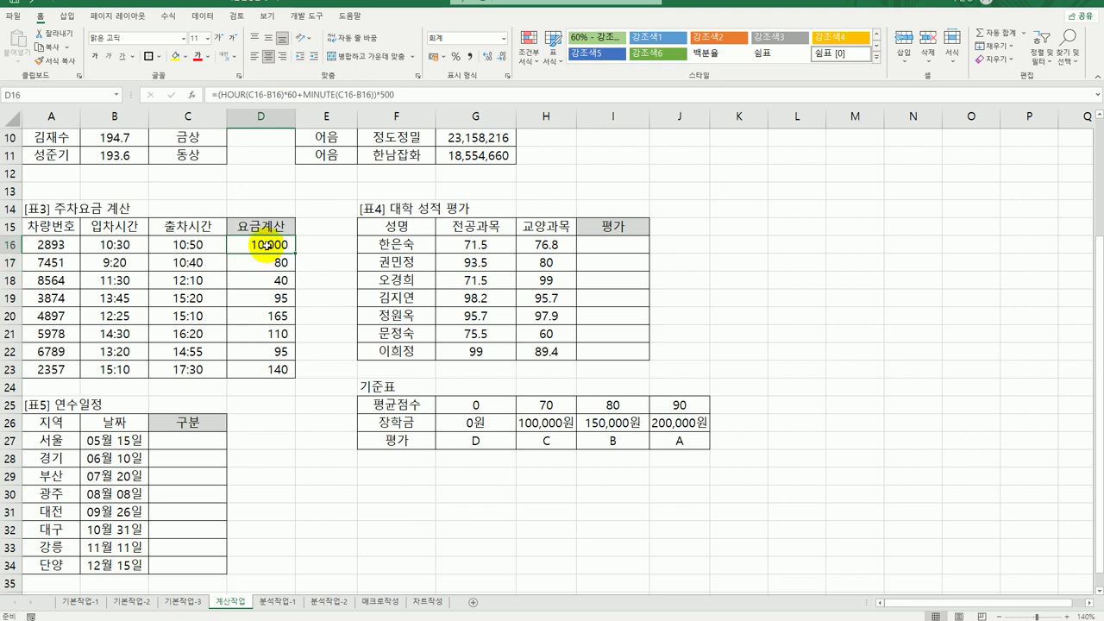
pyautogui.doubleClick(262, 245)
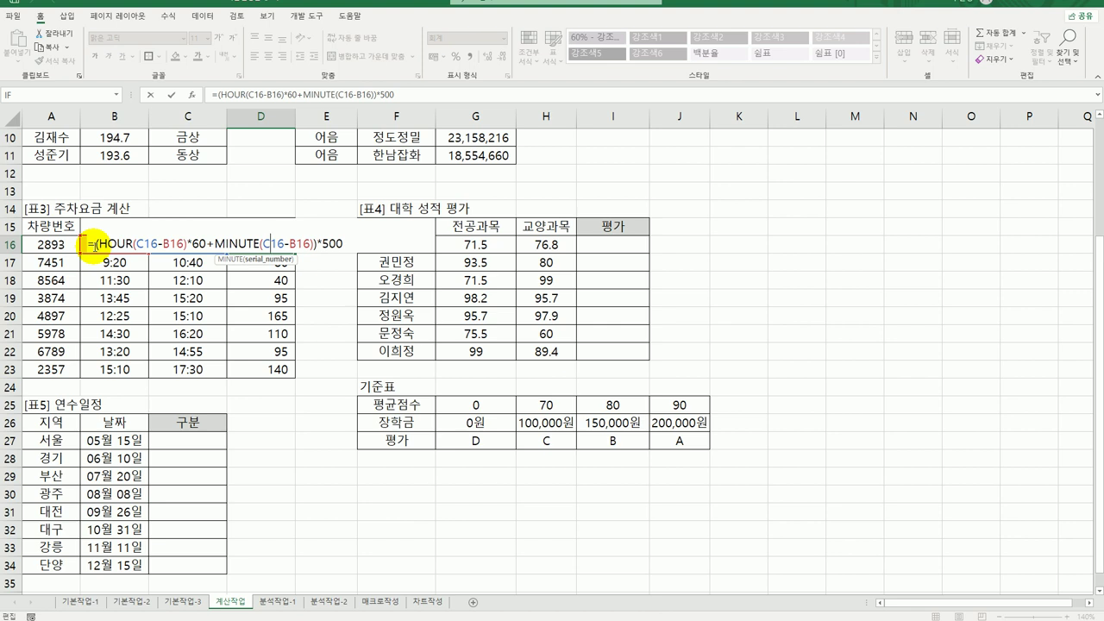
pyautogui.click(319, 244)
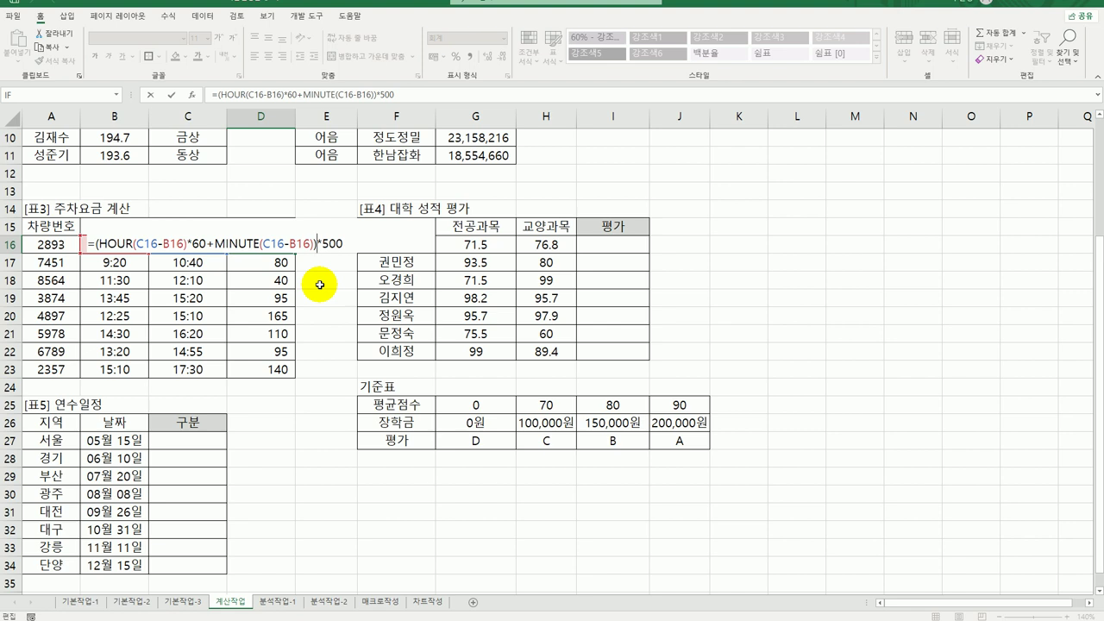
pyautogui.write('/10')
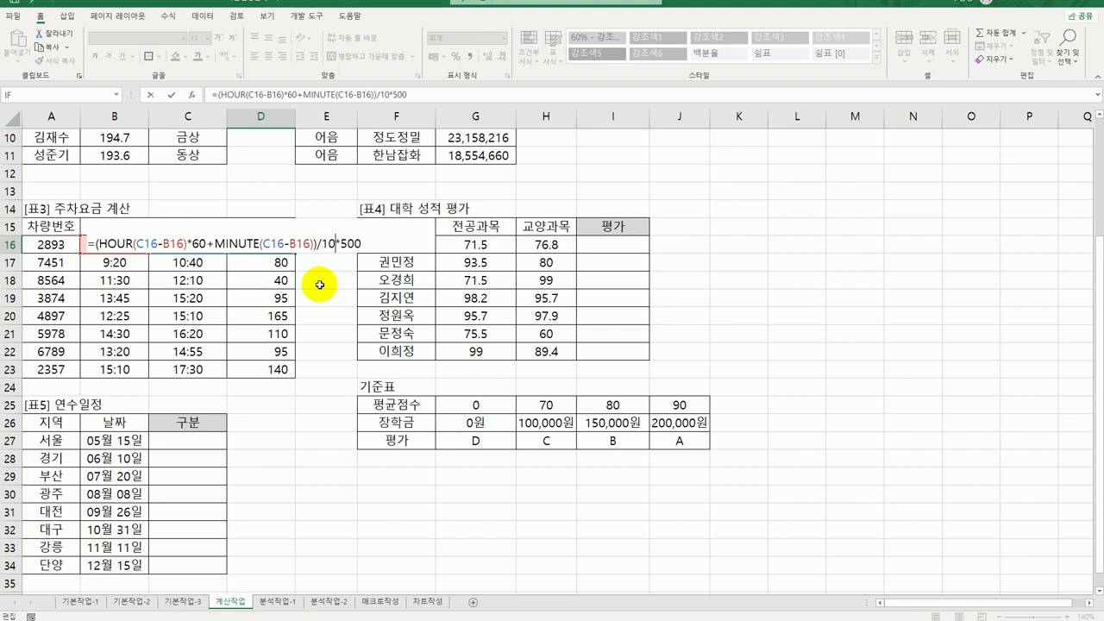
pyautogui.press('Return')
pyautogui.click(285, 246)
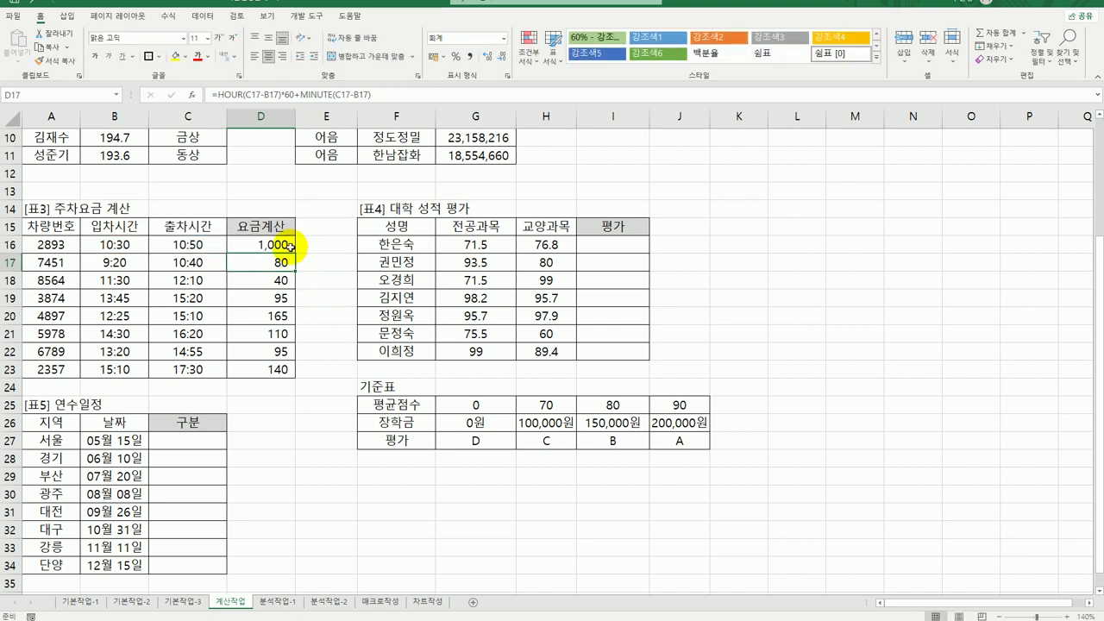
pyautogui.moveTo(291, 248); pyautogui.dragTo(299, 376)
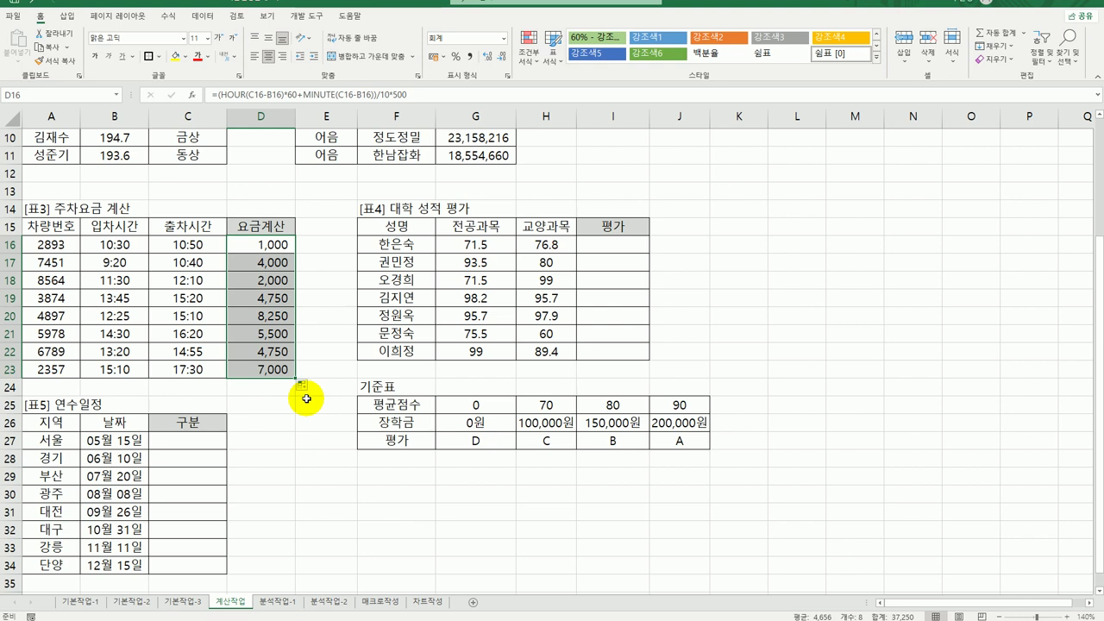
# Enter =AVERAGE(G16:H16) in I16 of the 표4 평가 column and fill it down to I22
pyautogui.click(612, 247)
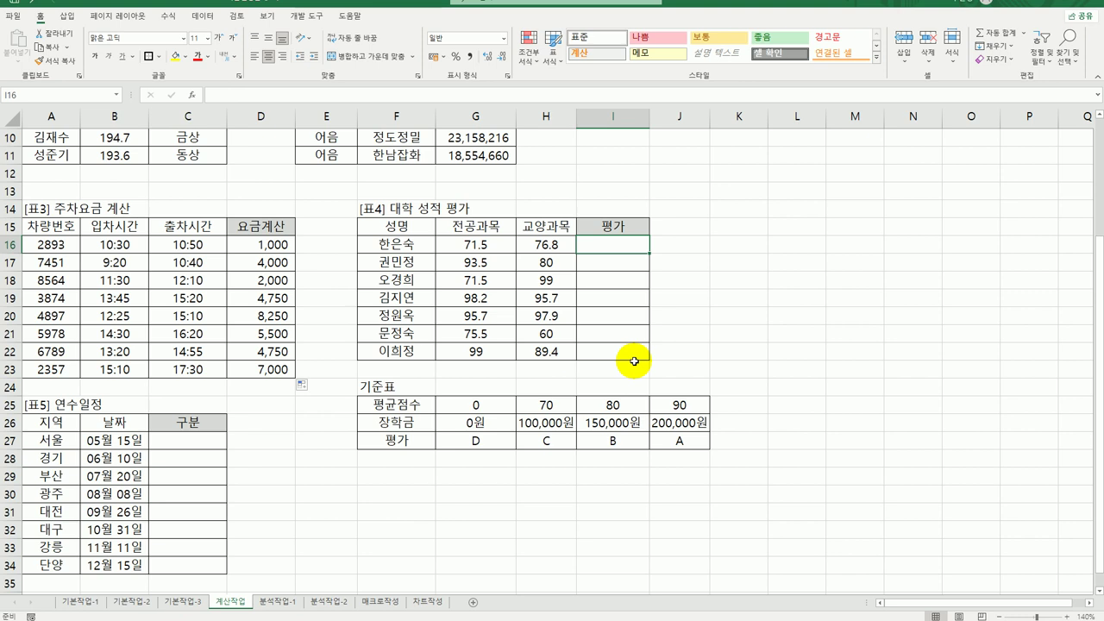
pyautogui.write('=av')
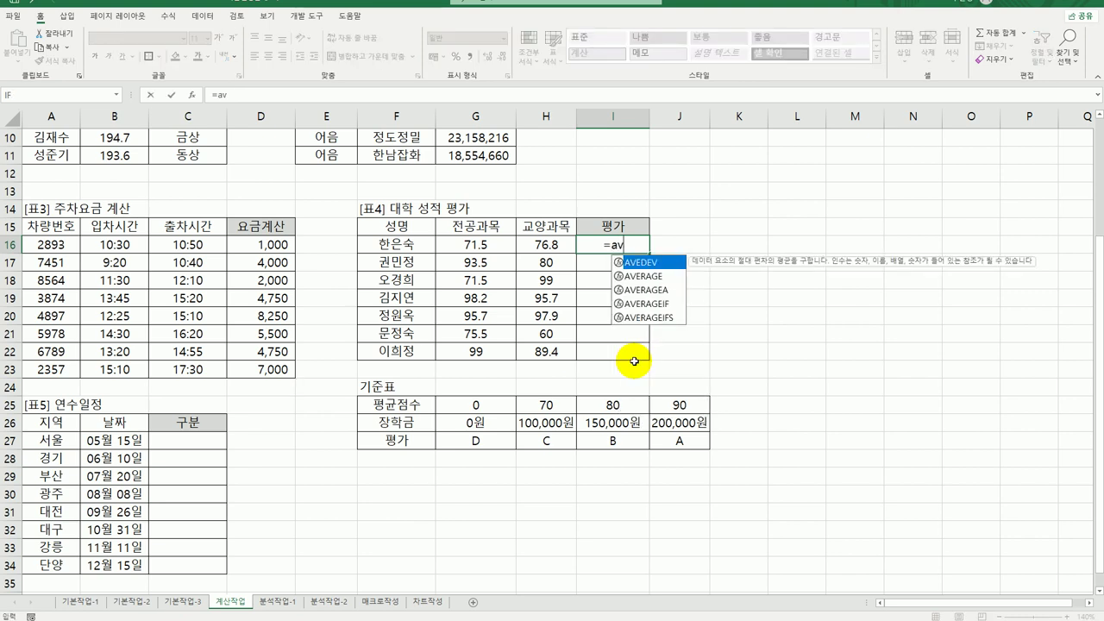
pyautogui.press('Down')
pyautogui.press('Tab')
pyautogui.moveTo(483, 246); pyautogui.dragTo(536, 241)
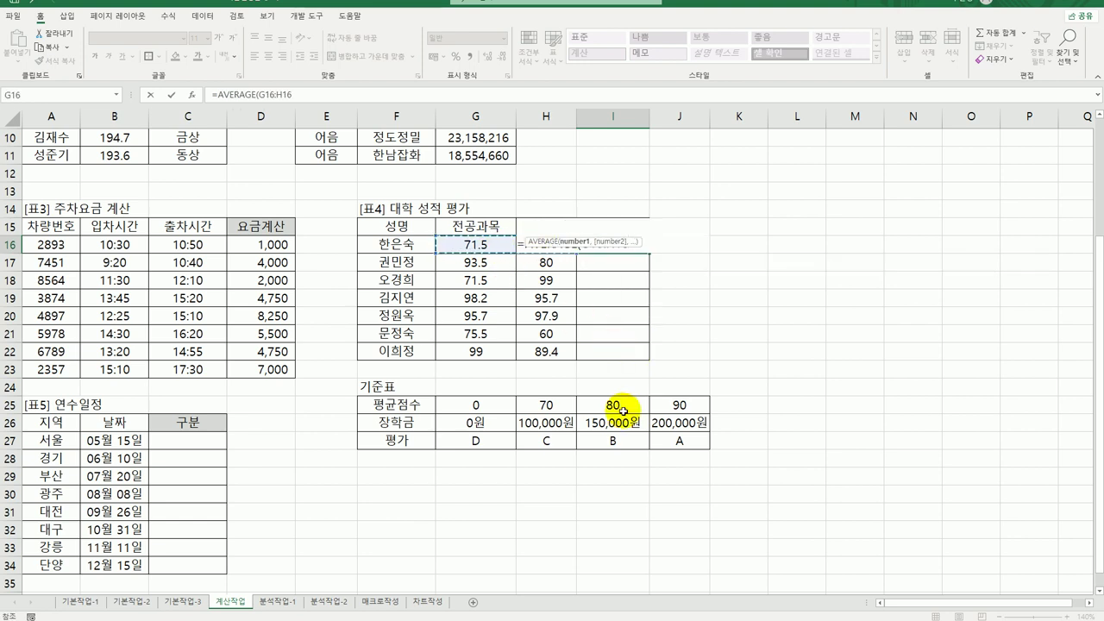
pyautogui.write(')')
pyautogui.press('Return')
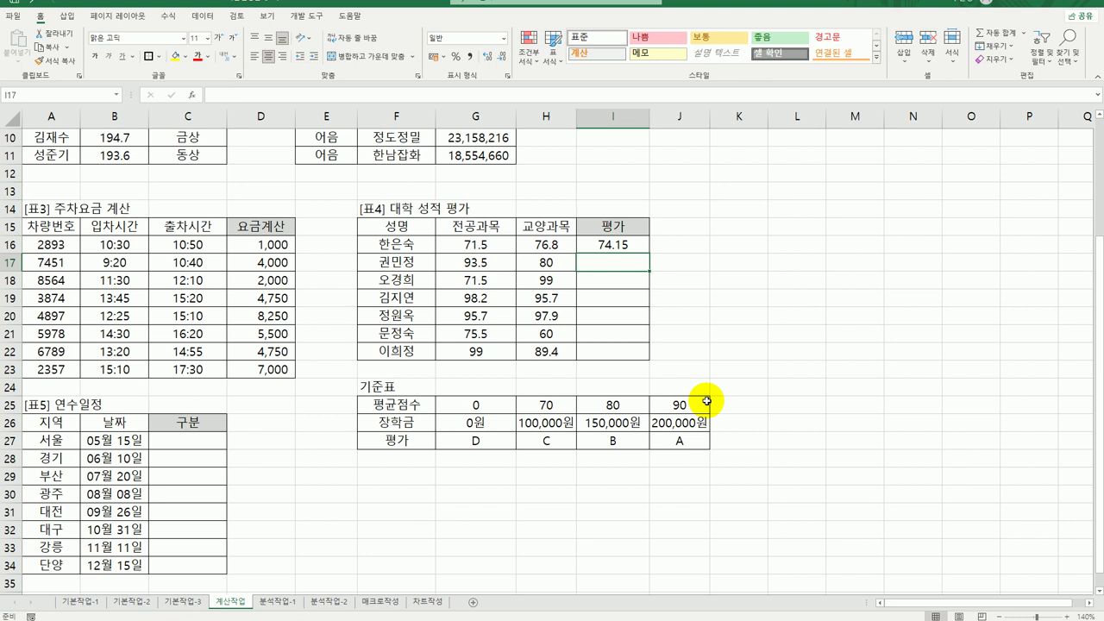
pyautogui.click(639, 244)
pyautogui.moveTo(650, 253); pyautogui.dragTo(641, 359)
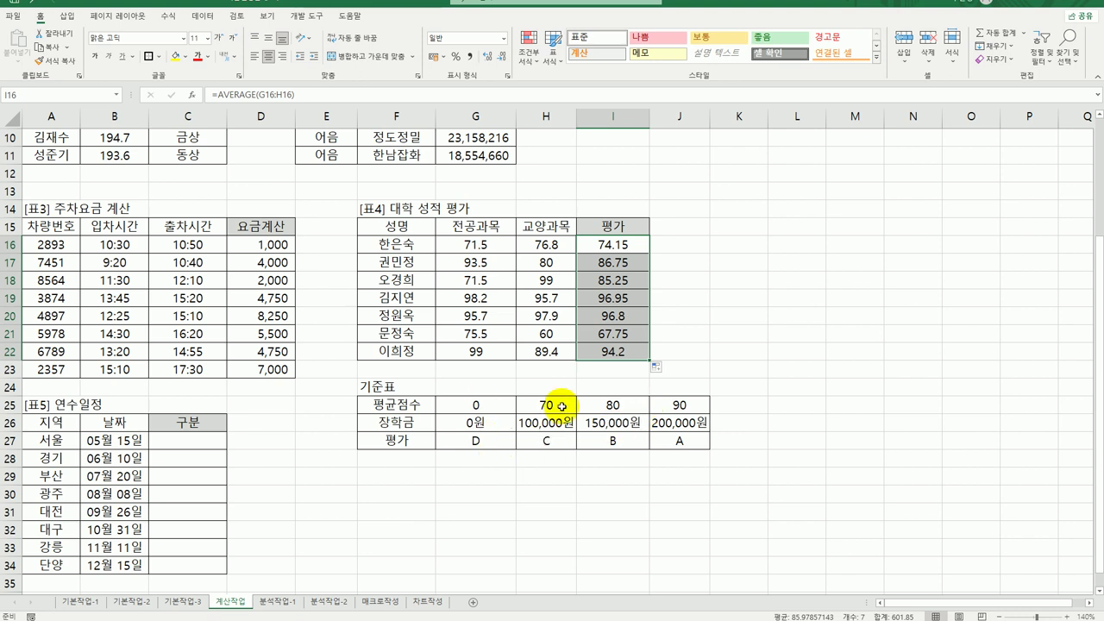
# Wrap the AVERAGE in I16 in HLOOKUP as the lookup value, with the absolute range $G$25:$J$27 as the table array
pyautogui.doubleClick(606, 244)
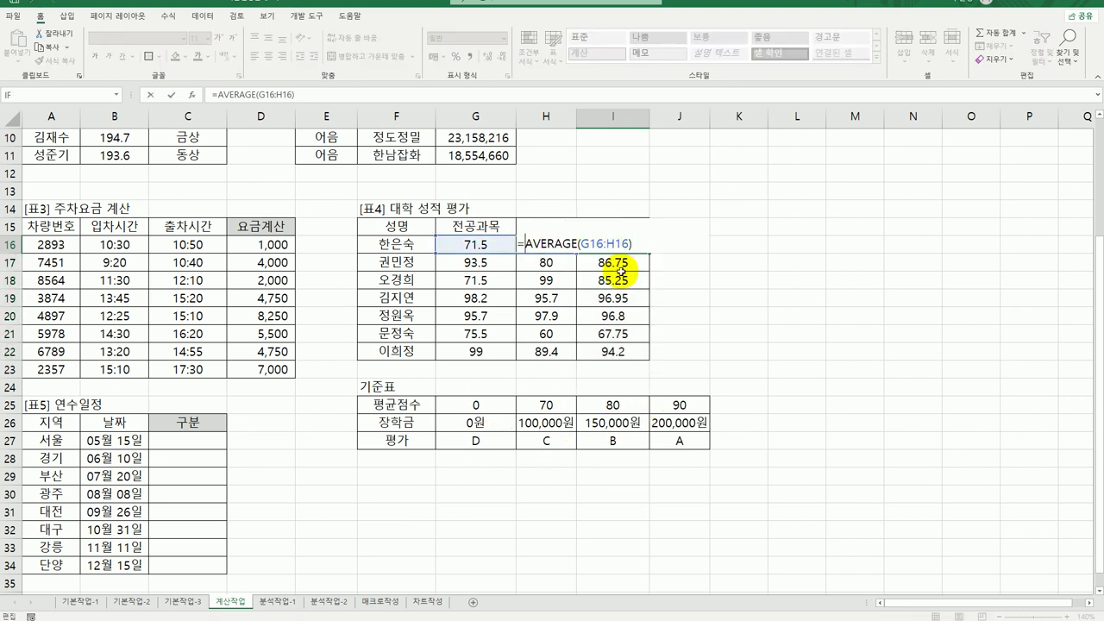
pyautogui.write('hl')
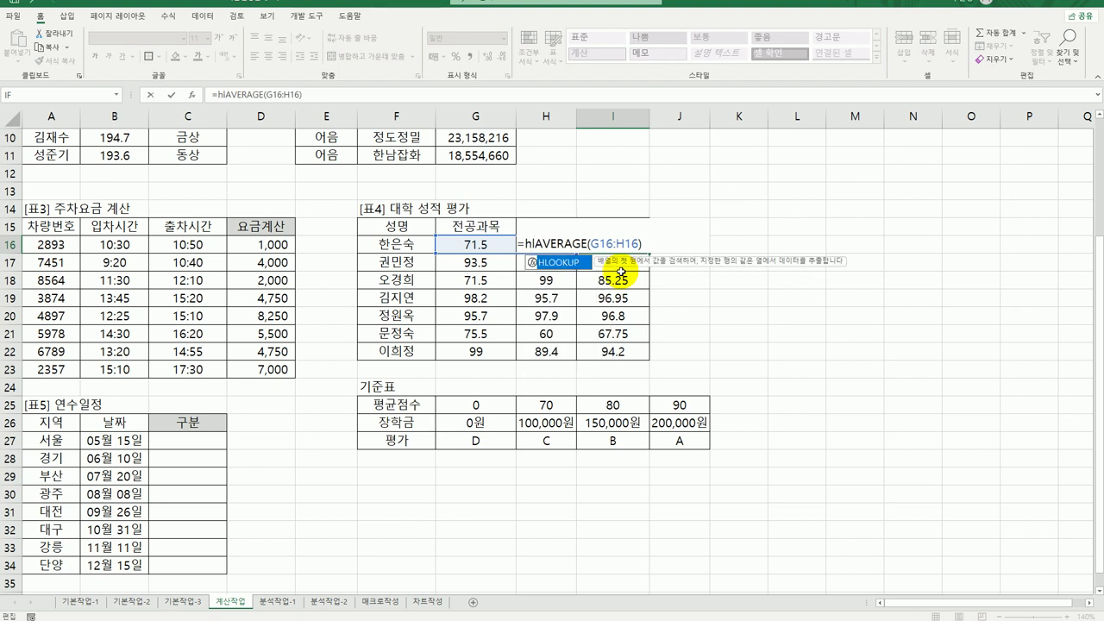
pyautogui.press('Tab')
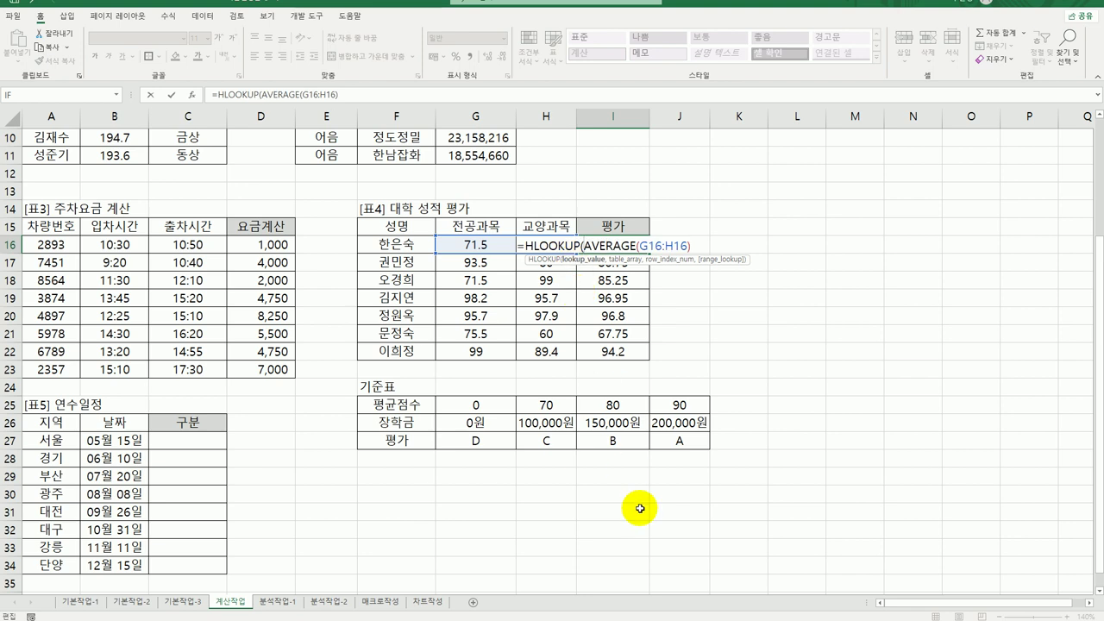
pyautogui.click(549, 246)
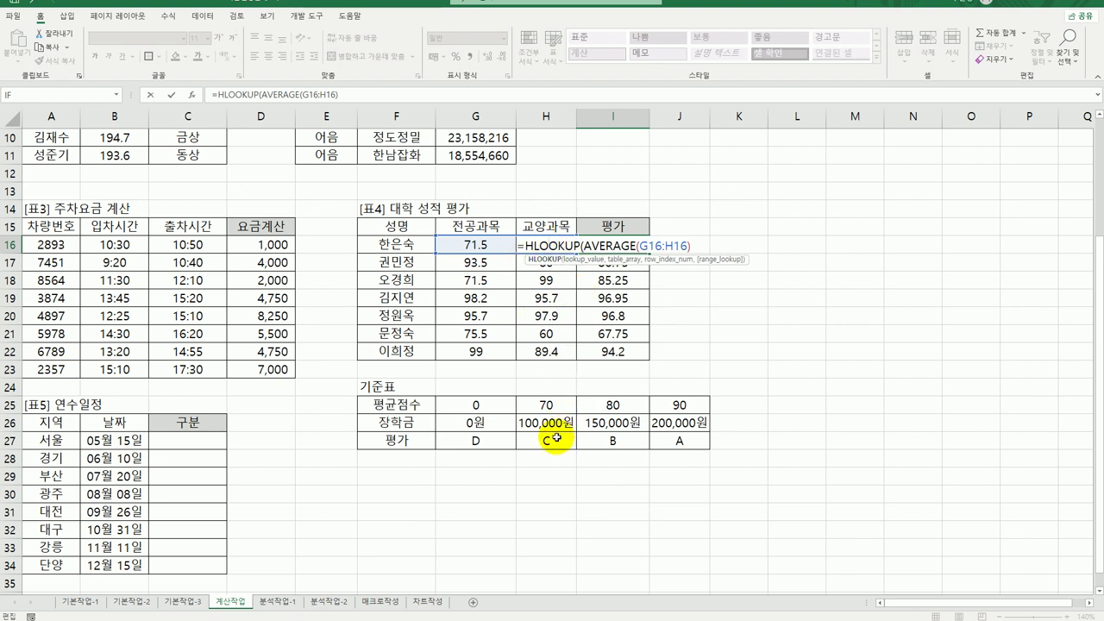
pyautogui.click(191, 95)
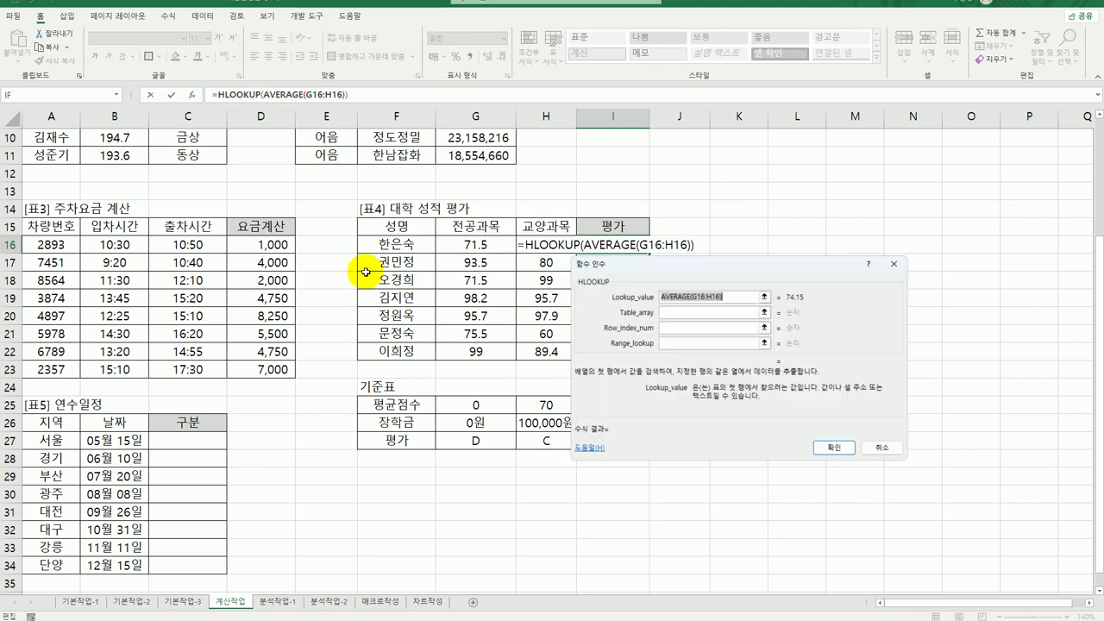
pyautogui.moveTo(681, 262); pyautogui.dragTo(824, 181)
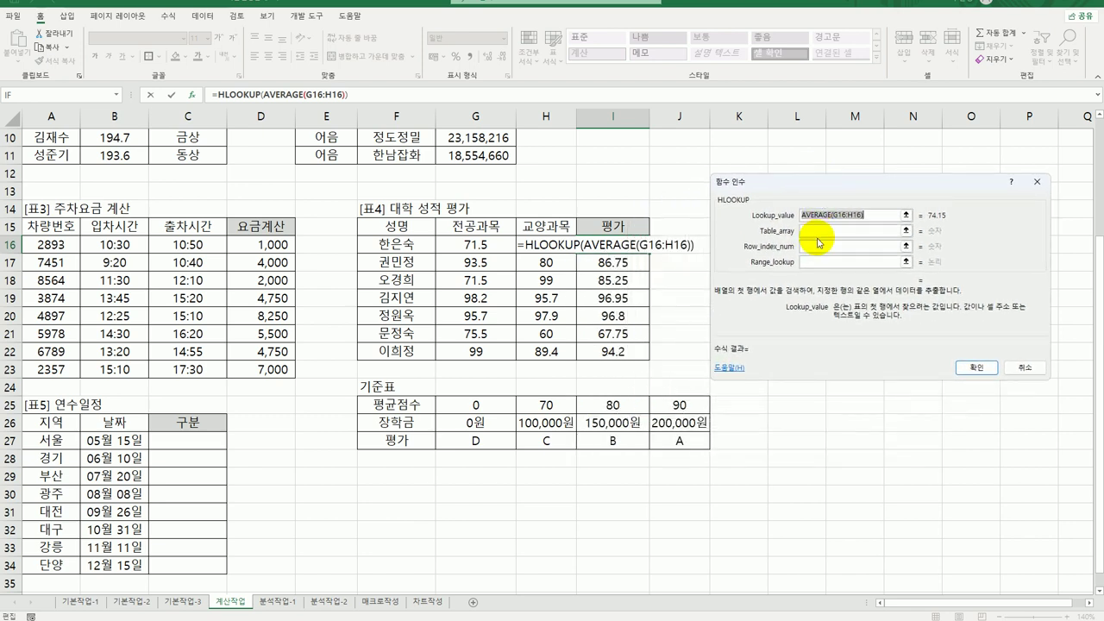
pyautogui.click(816, 236)
pyautogui.moveTo(472, 406); pyautogui.dragTo(653, 444)
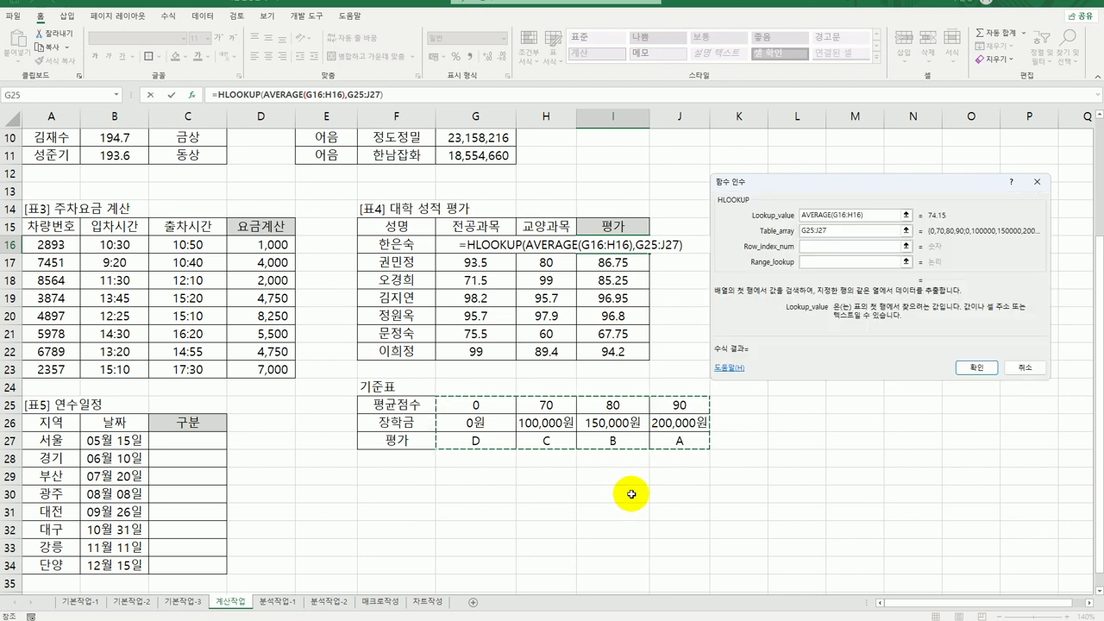
pyautogui.press('F4')
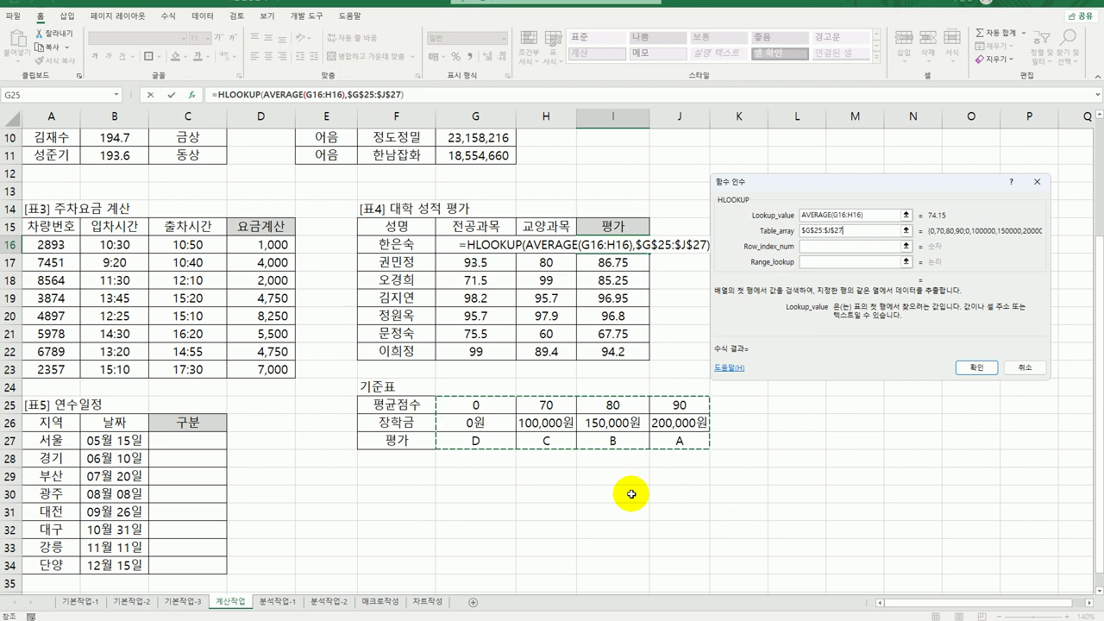
# Set the HLOOKUP row index to 3 with range lookup left blank, and fill the I16 formula down to I22
pyautogui.click(828, 247)
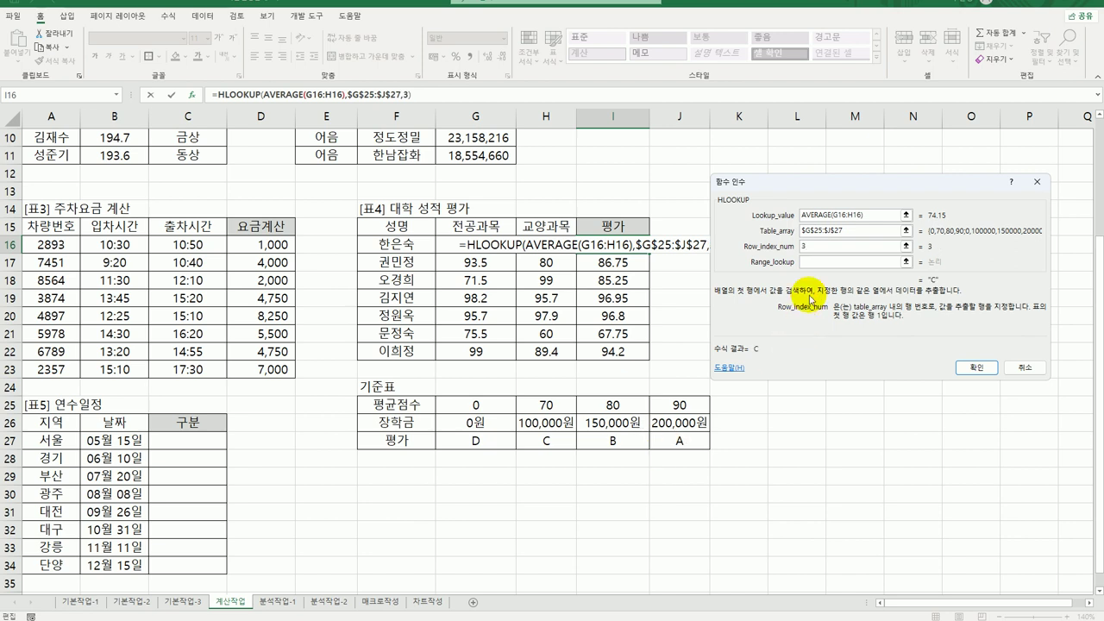
pyautogui.write('3')
pyautogui.click(819, 262)
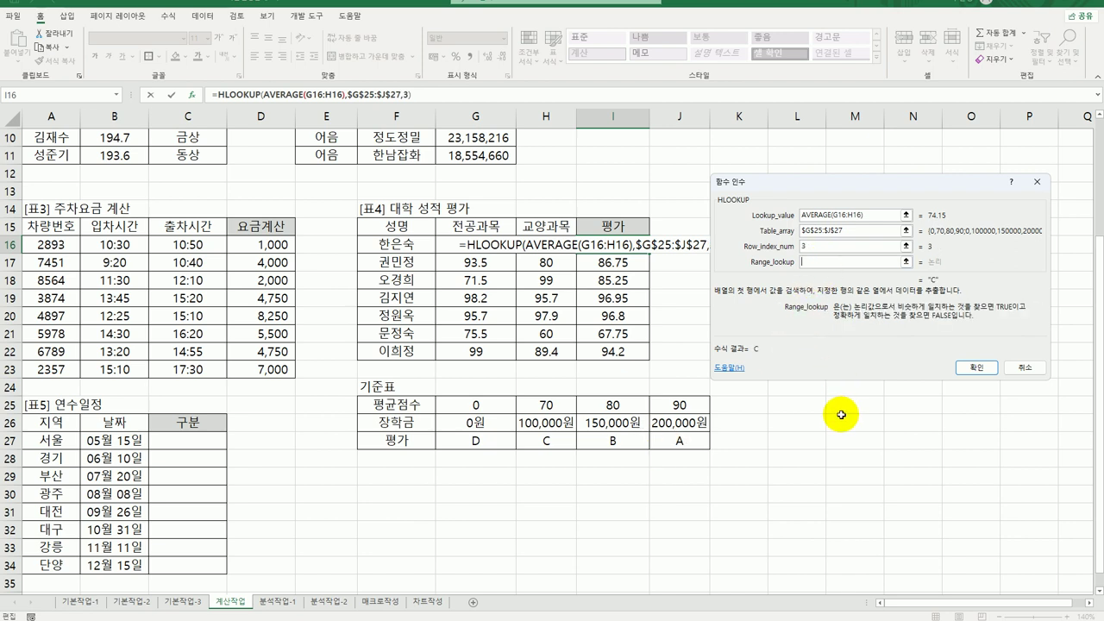
pyautogui.click(965, 370)
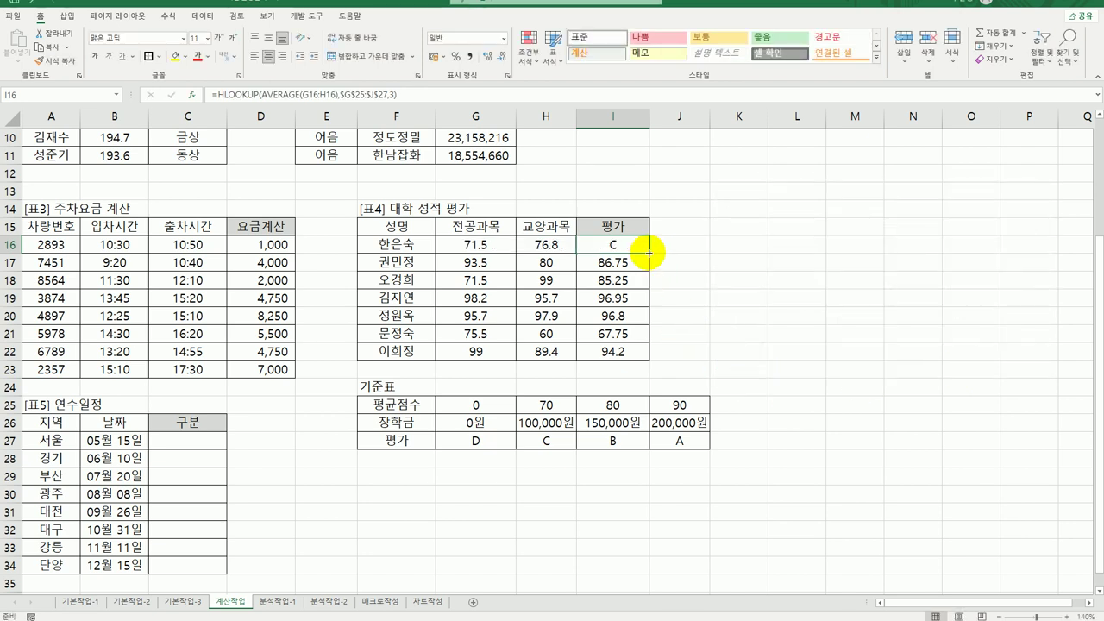
pyautogui.moveTo(650, 270); pyautogui.dragTo(653, 348)
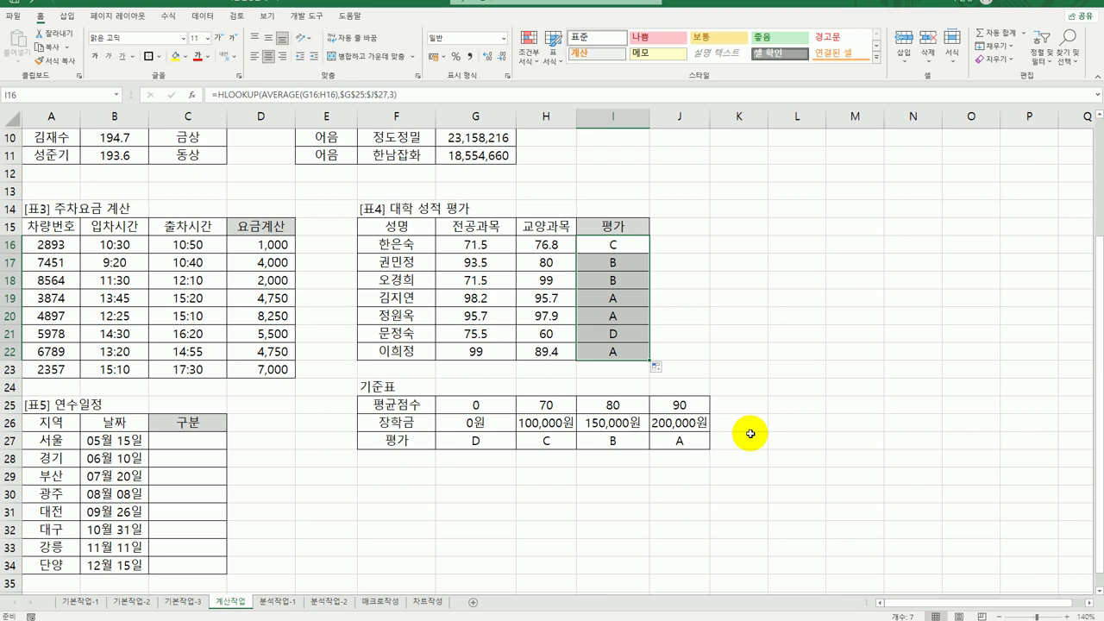
# Select C27, the first cell of the 구분 column in the 표5 연수일정 table
pyautogui.scroll(-2, 520, 553)
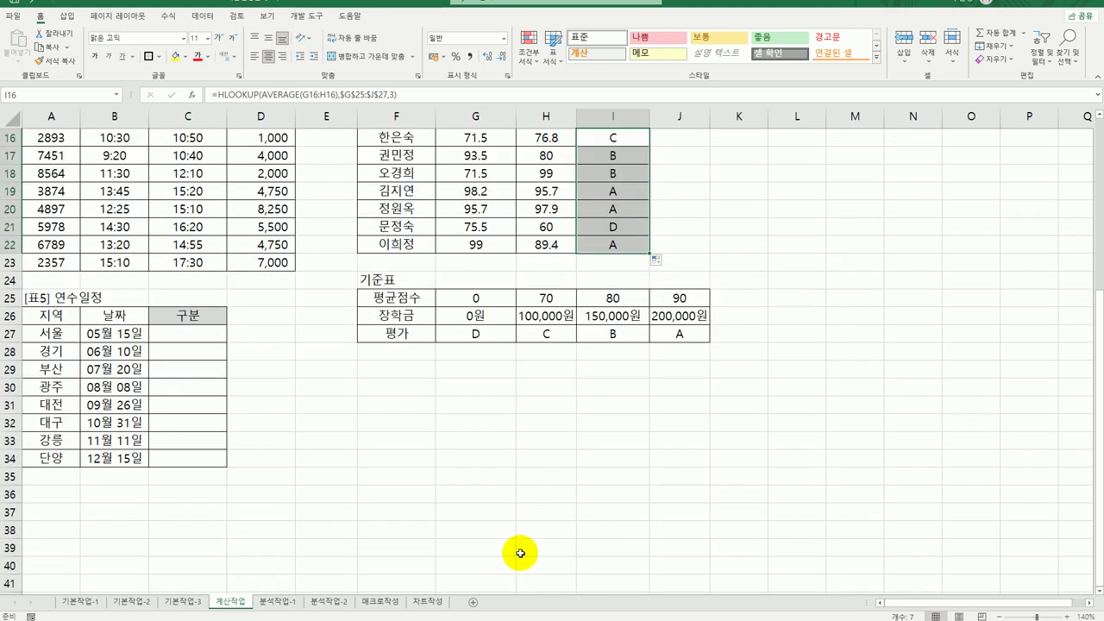
pyautogui.scroll(1, 520, 553)
pyautogui.click(207, 388)
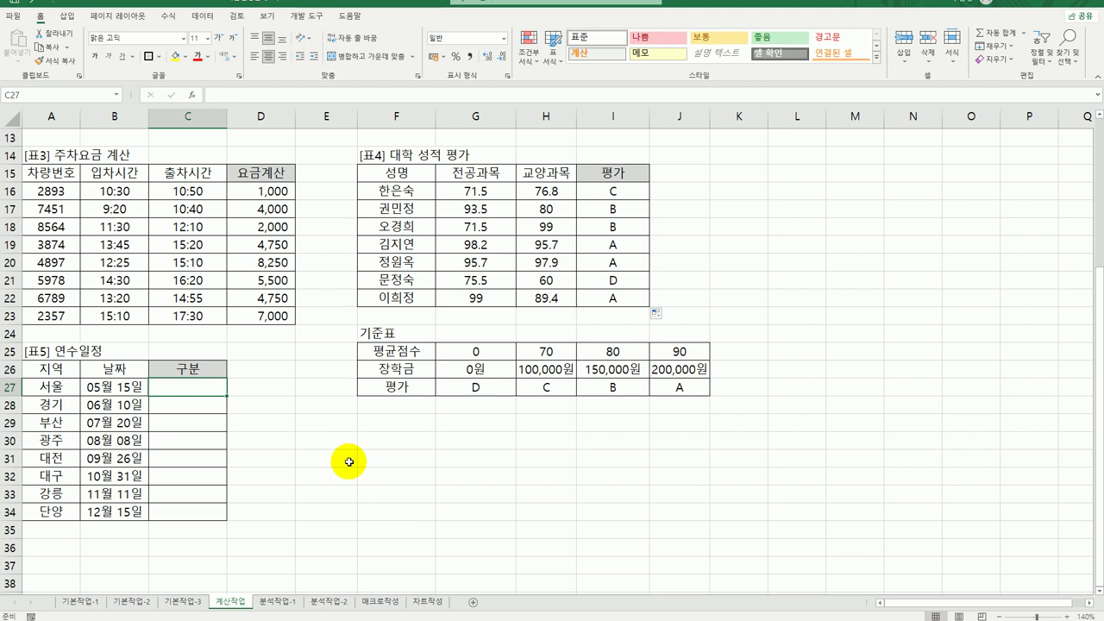
pyautogui.write('=if')
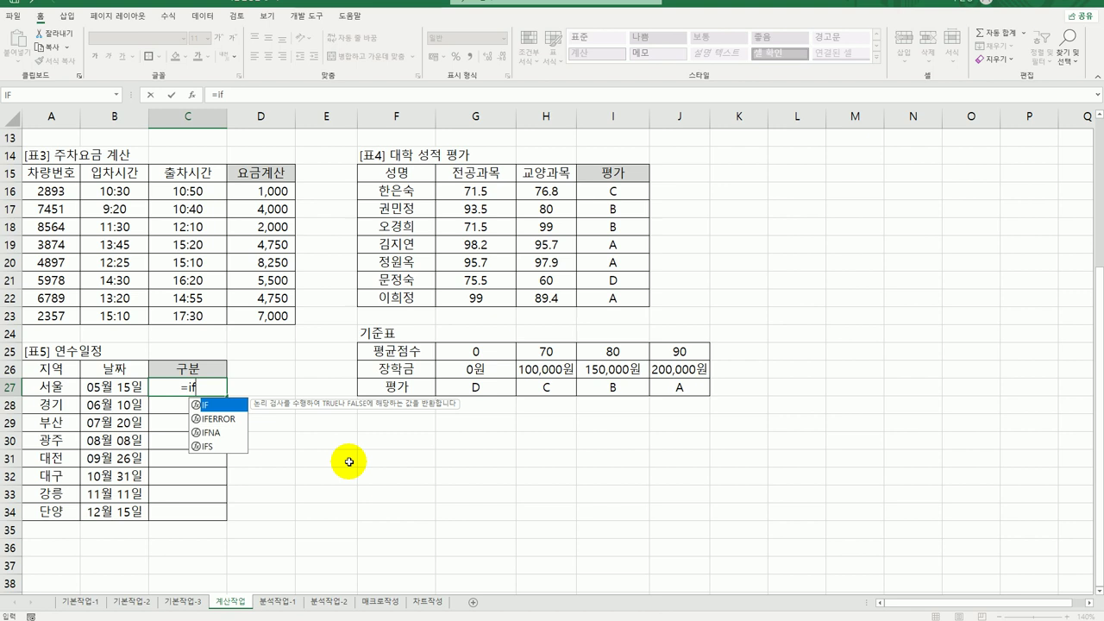
pyautogui.press('Tab')
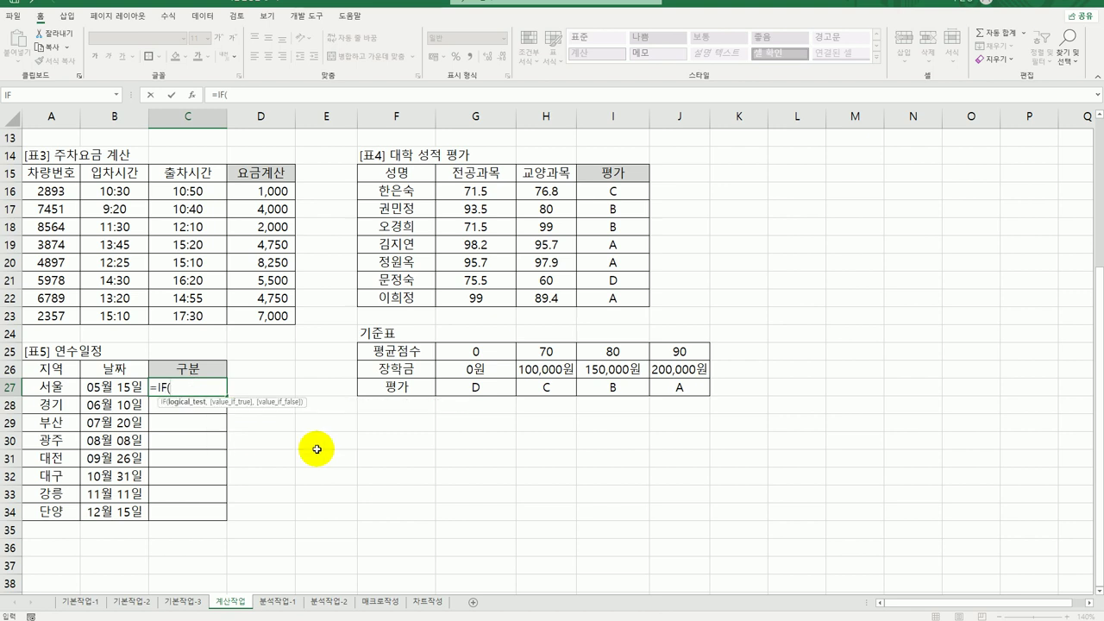
pyautogui.press('BackSpace')
pyautogui.press('BackSpace')
pyautogui.press('BackSpace')
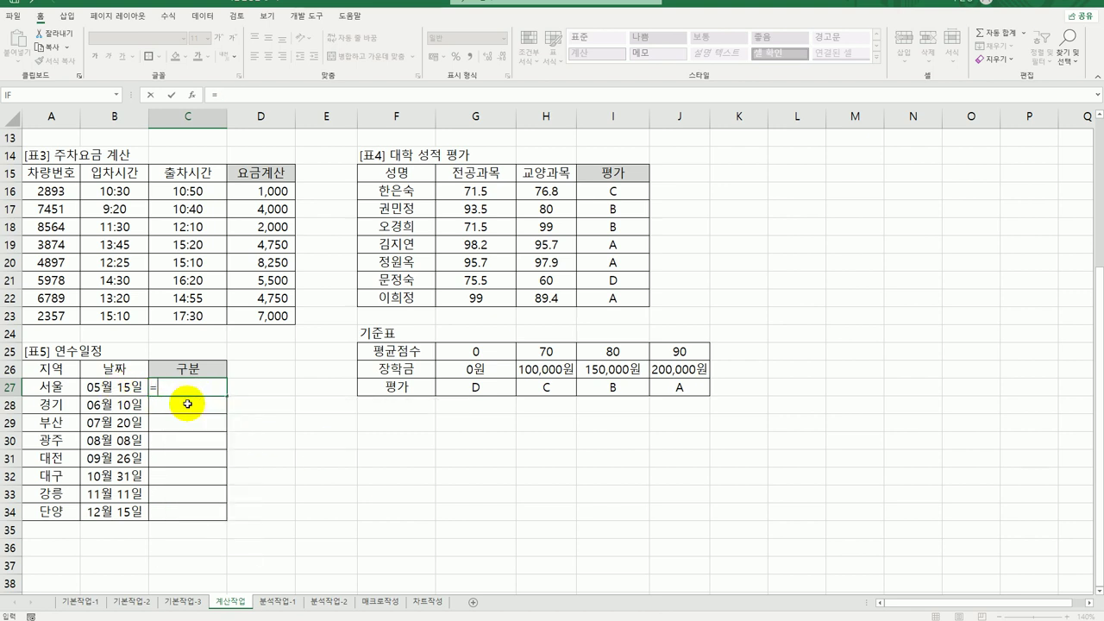
# Complete the C27 formula as =DAY(B27) and fill it down to C34
pyautogui.write('day')
pyautogui.press('Tab')
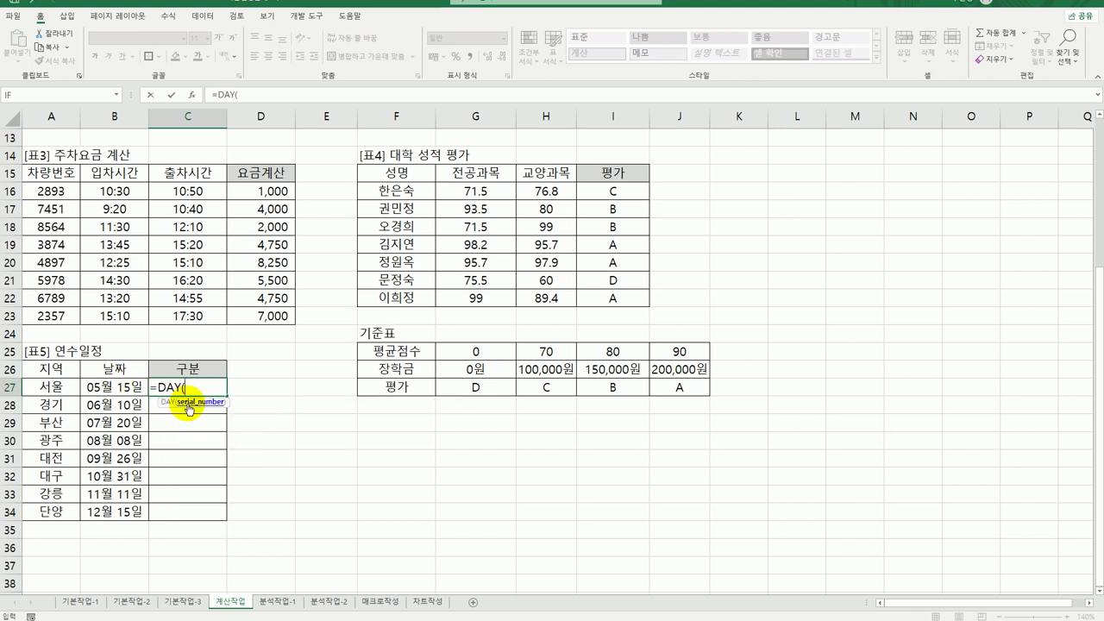
pyautogui.click(127, 385)
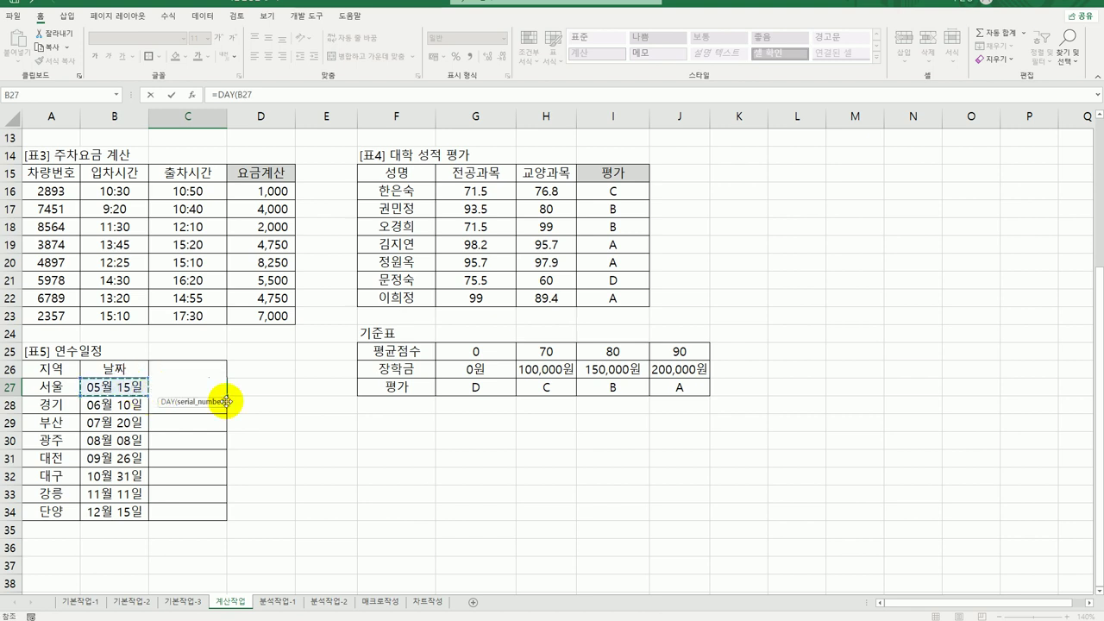
pyautogui.press('Return')
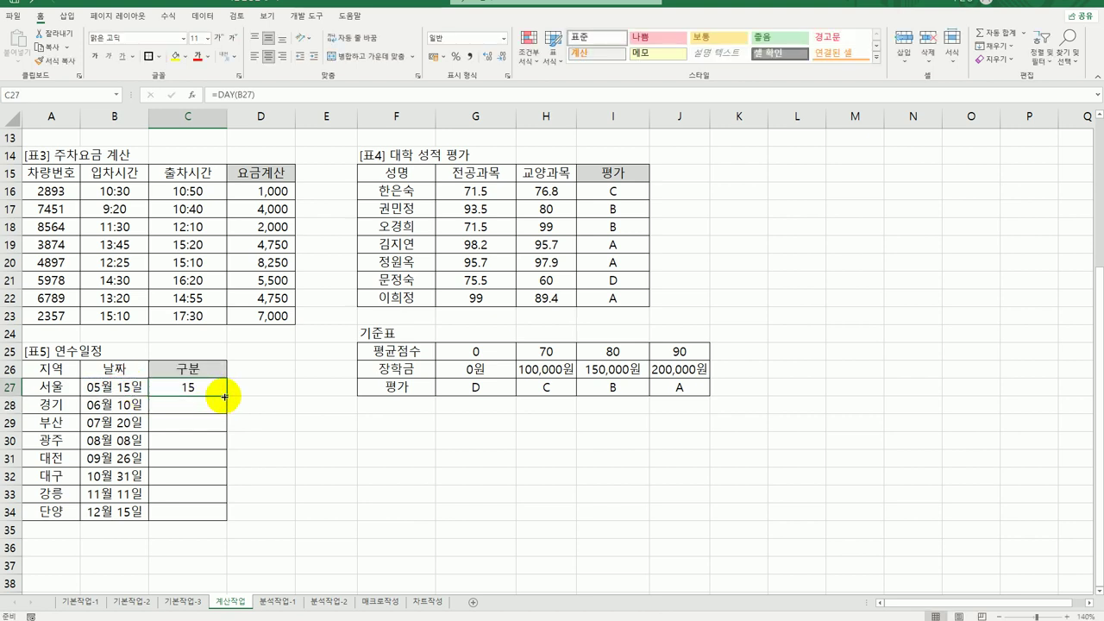
pyautogui.moveTo(225, 398); pyautogui.dragTo(222, 523)
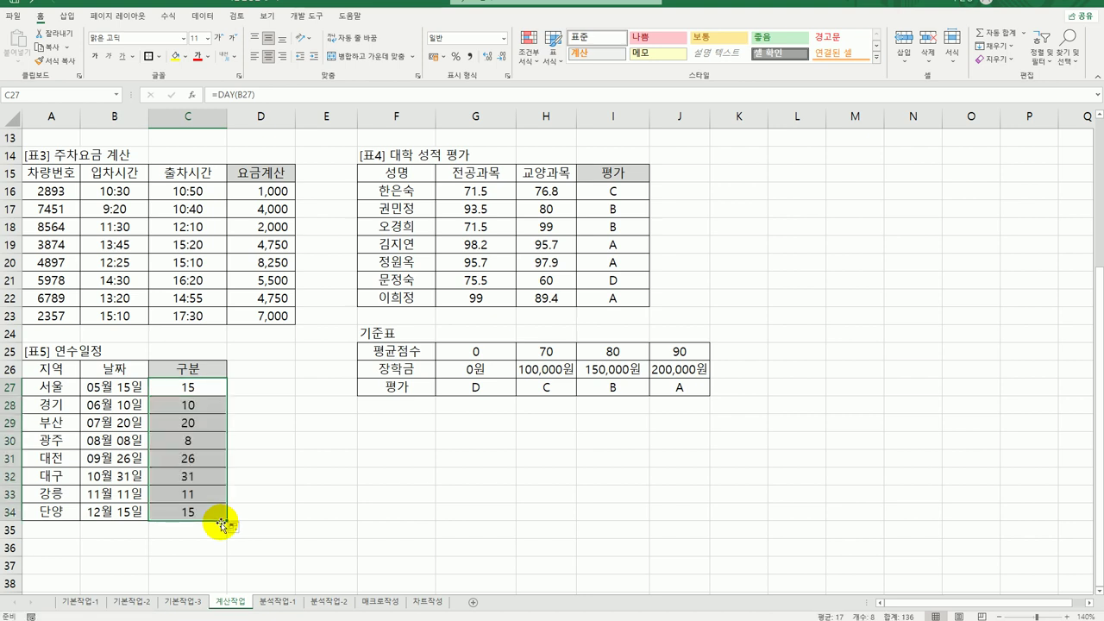
# Wrap DAY(B27) in C27 in an IF function and set its logical test to DAY(B27)<=10
pyautogui.click(193, 387)
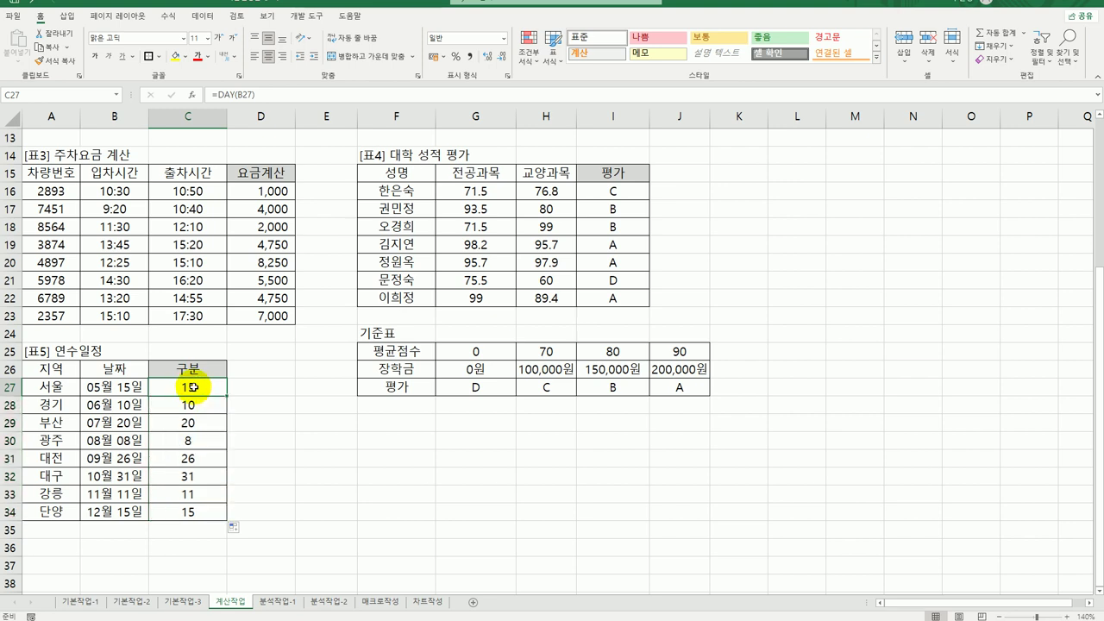
pyautogui.doubleClick(189, 388)
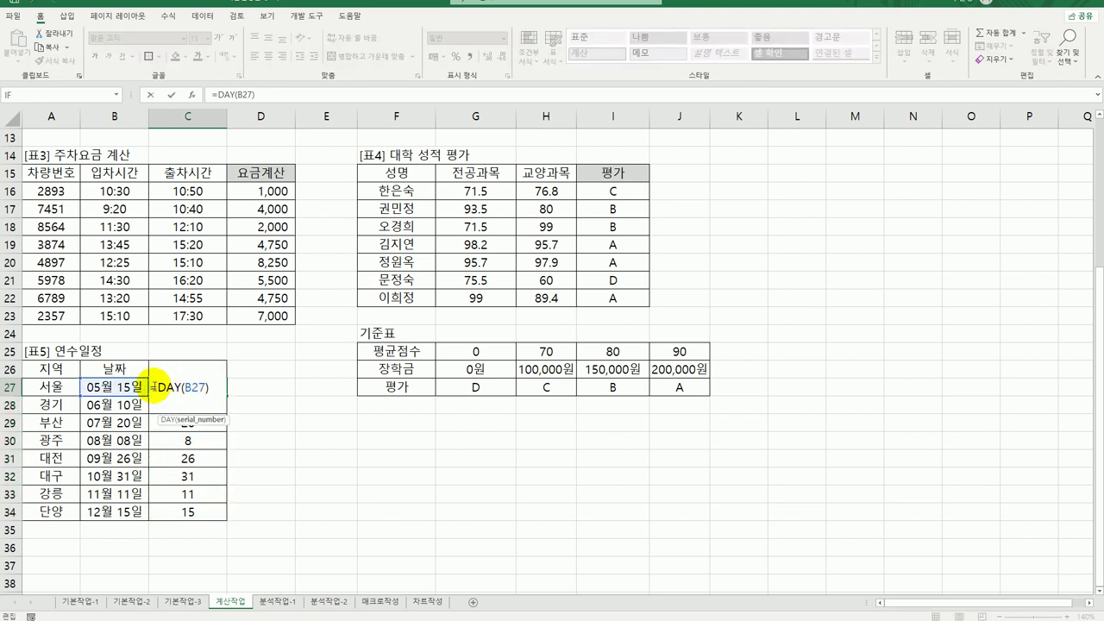
pyautogui.write('IF(')
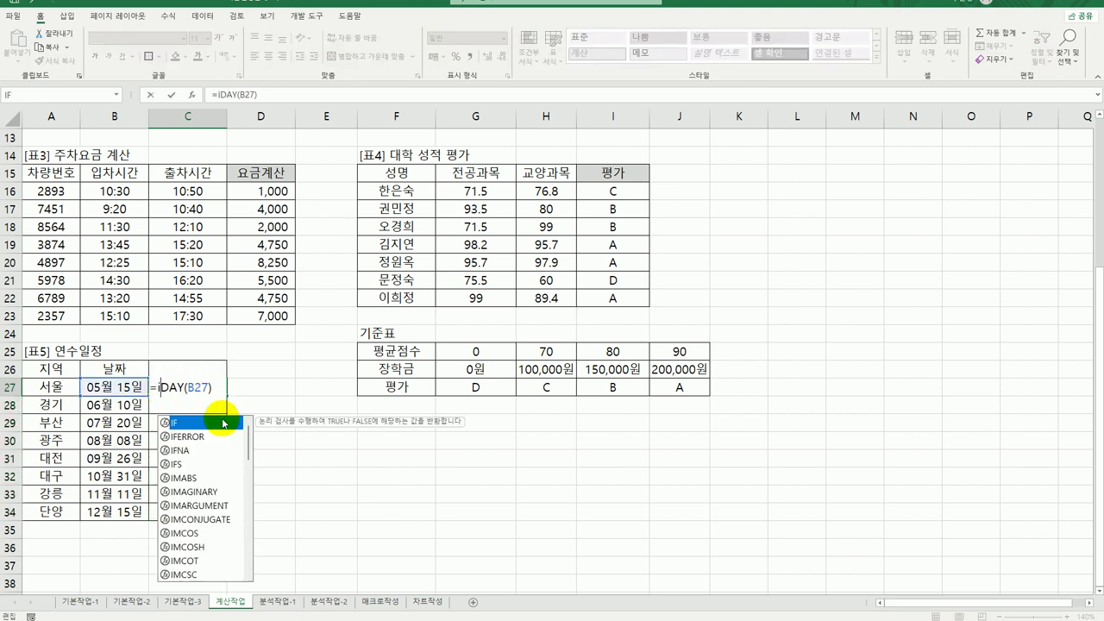
pyautogui.click(157, 387)
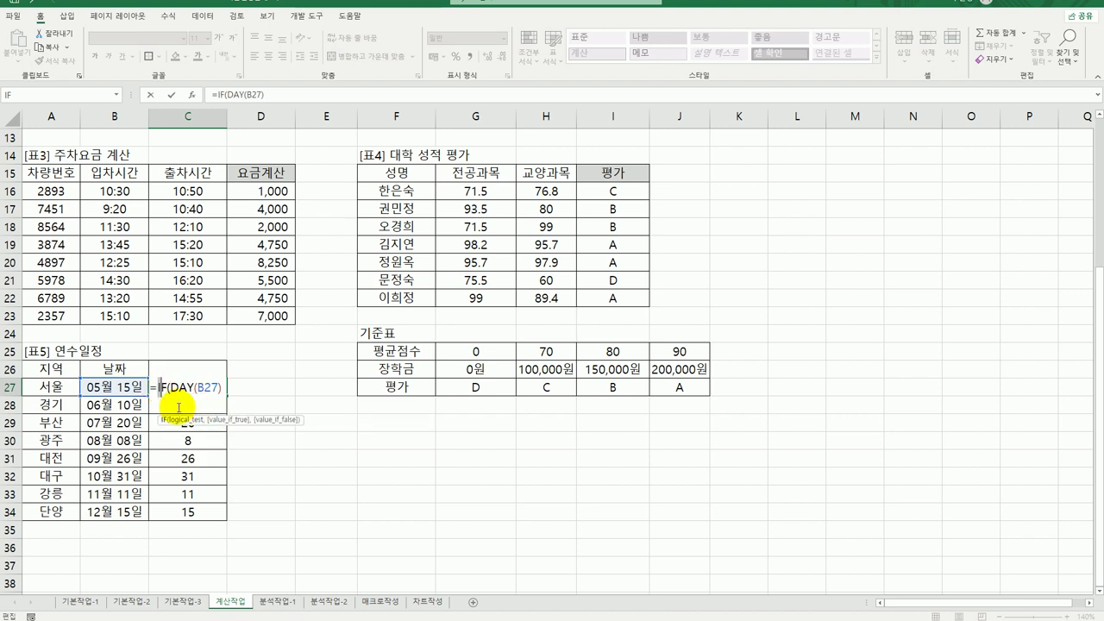
pyautogui.click(192, 95)
pyautogui.moveTo(816, 197); pyautogui.dragTo(360, 329)
pyautogui.click(388, 362)
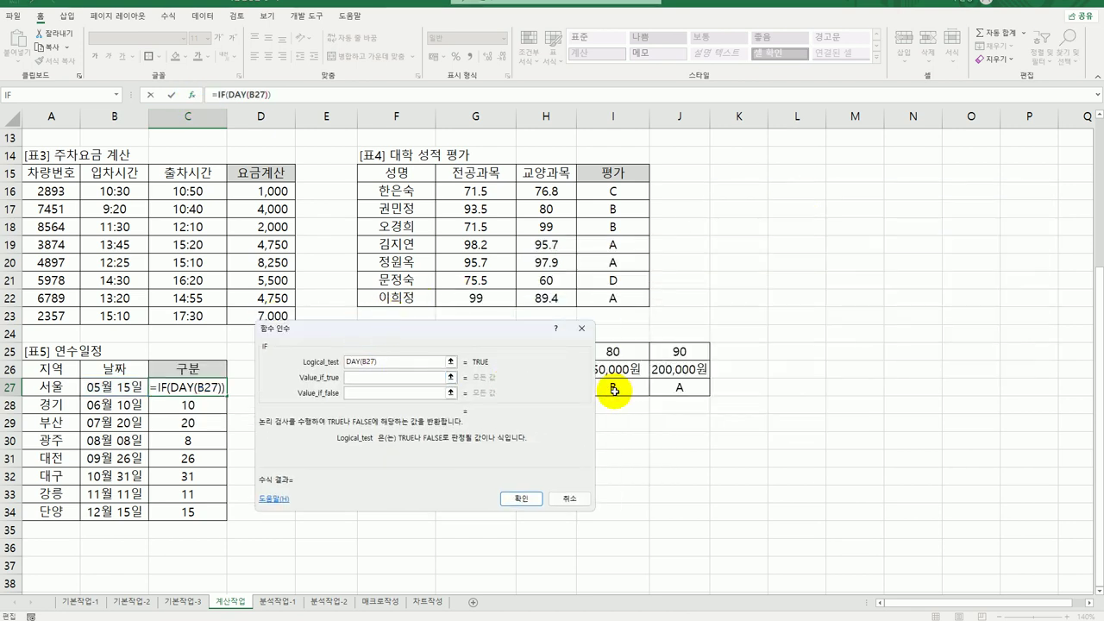
pyautogui.write('<=10')
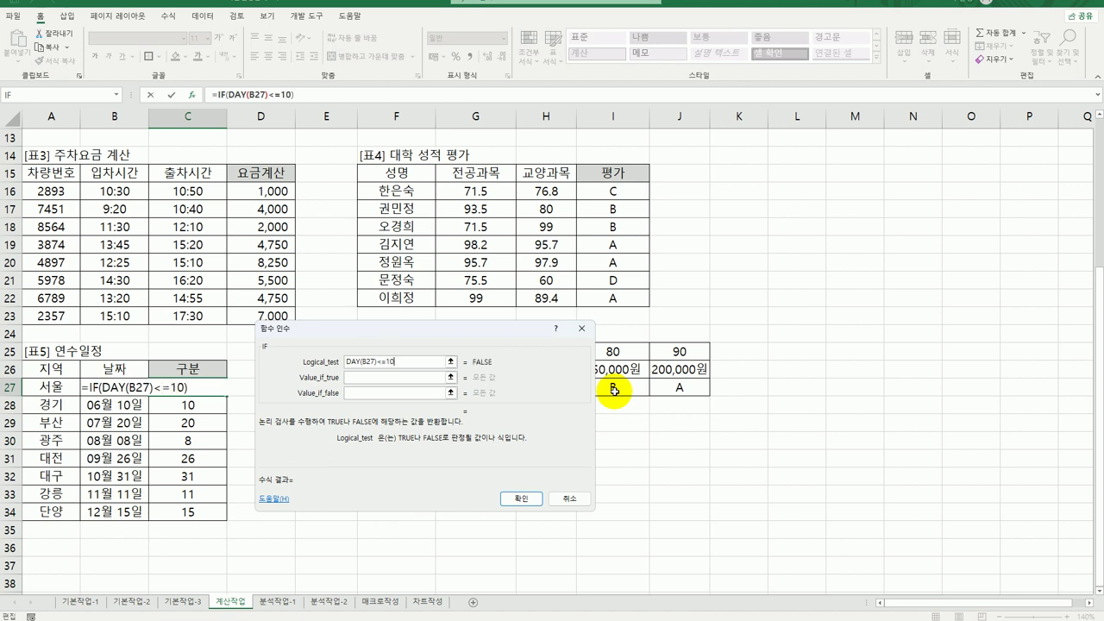
# Set the IF function's value if true to "상순"
pyautogui.press('Tab')
pyautogui.write('"상순"')
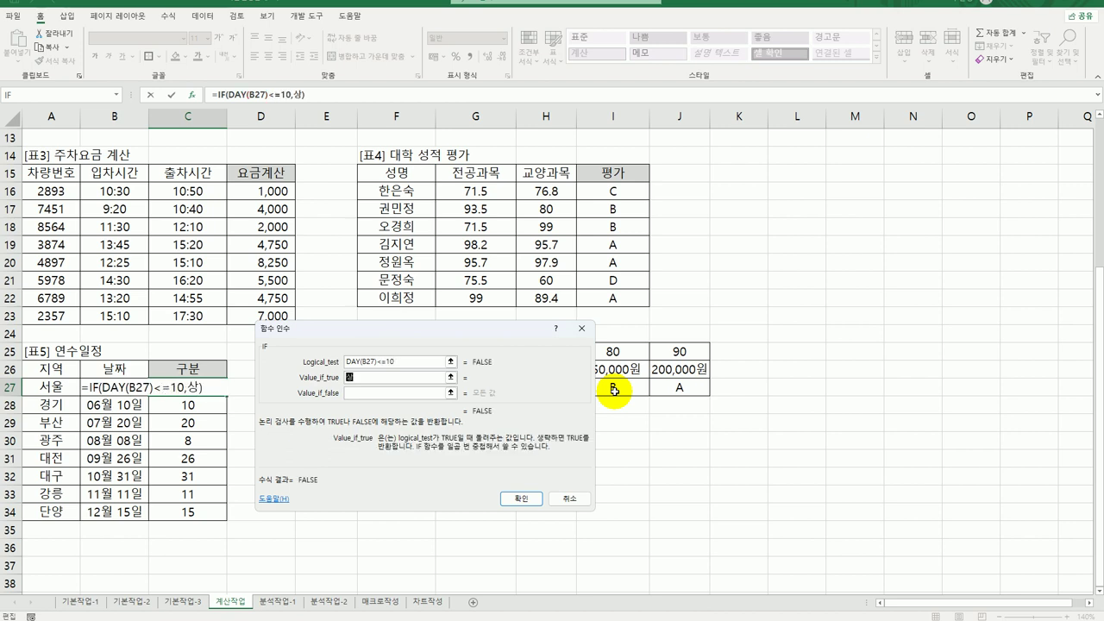
pyautogui.press('Tab')
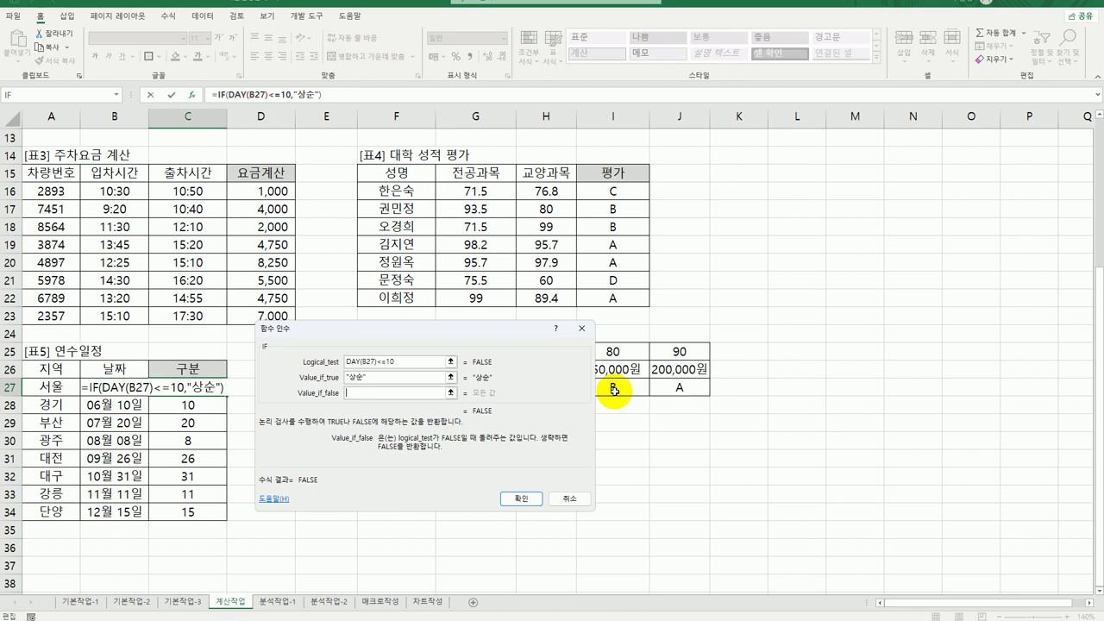
# Nest a second IF as the value if false of C27's IF, with the logical test DAY(B27)<=20
pyautogui.moveTo(397, 362); pyautogui.dragTo(341, 357)
pyautogui.hotkey('ctrl', 'c')
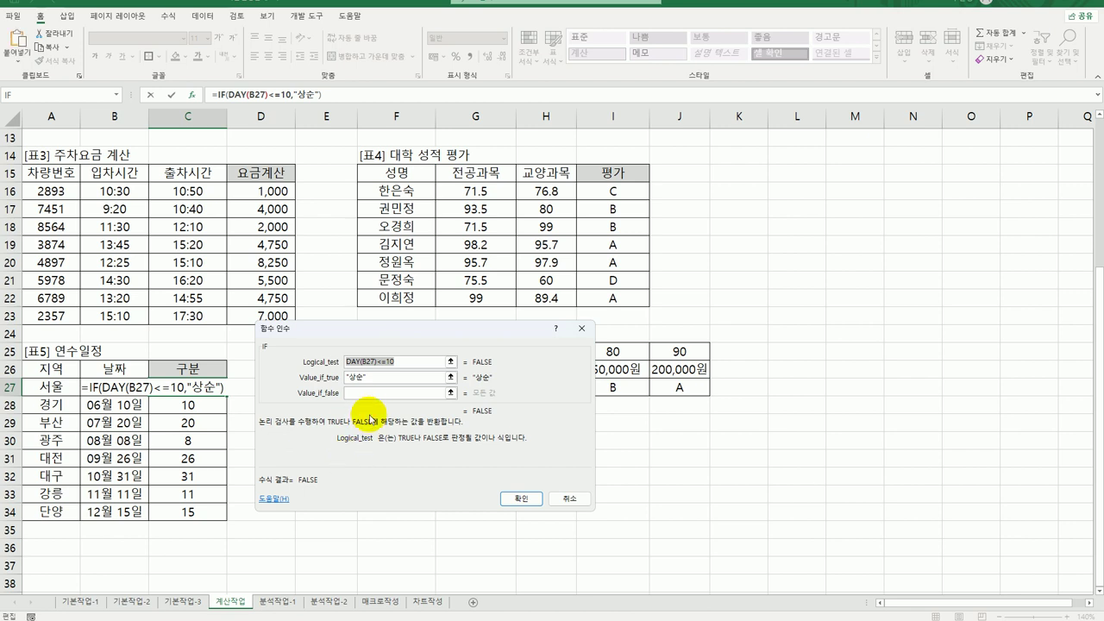
pyautogui.click(369, 393)
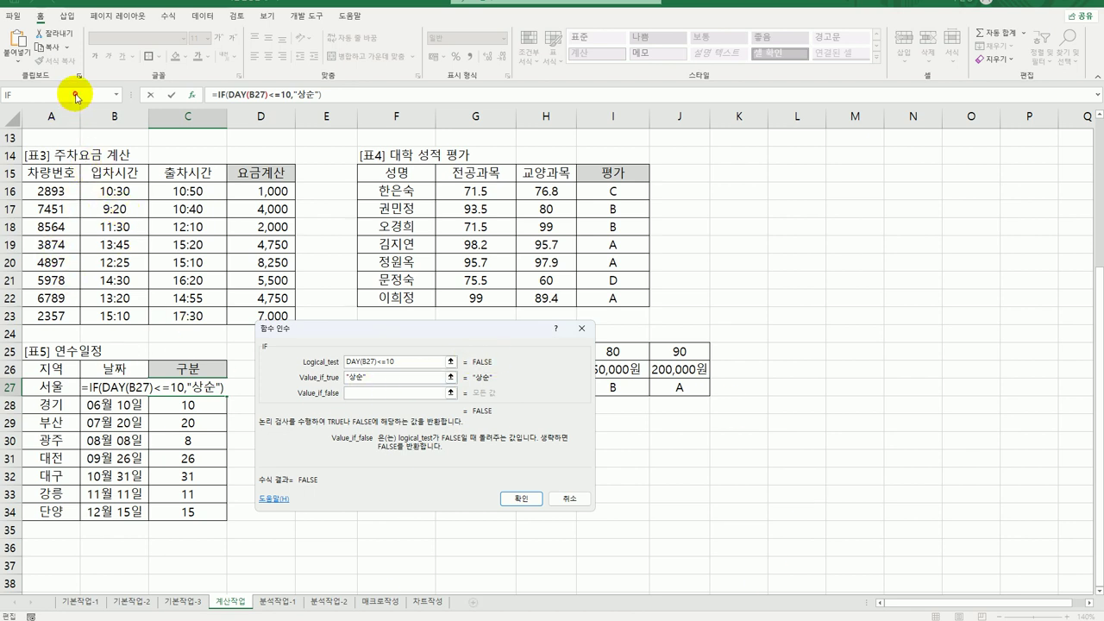
pyautogui.click(69, 94)
pyautogui.hotkey('ctrl', 'v')
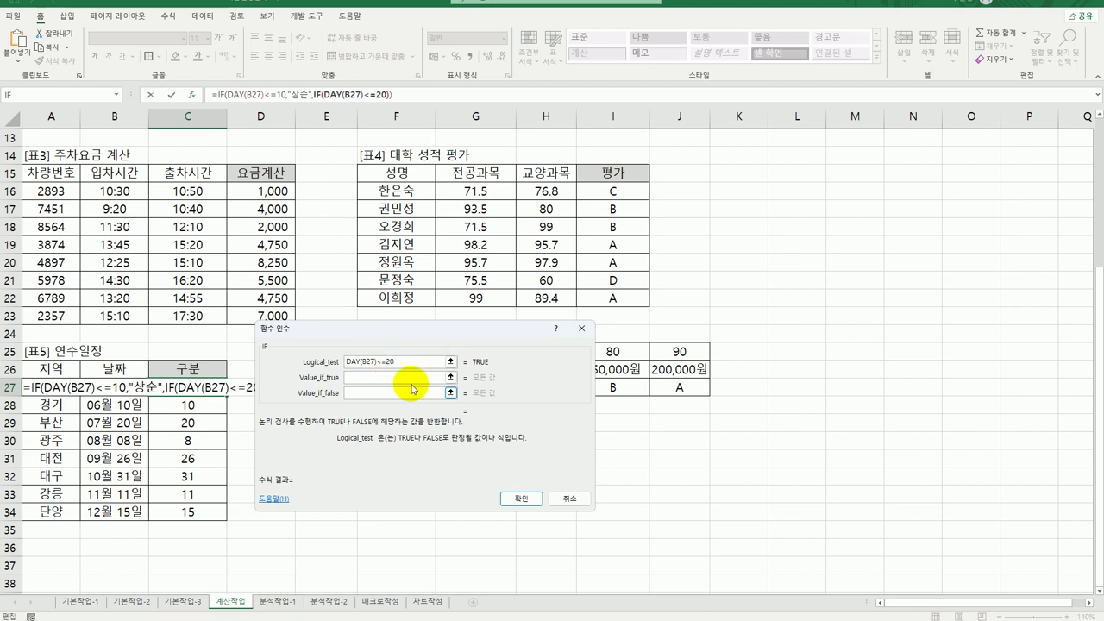
# Set the nested IF's value if true to "중순" and value if false to "하순", and fill C27 down to C34
pyautogui.click(410, 380)
pyautogui.write('주')
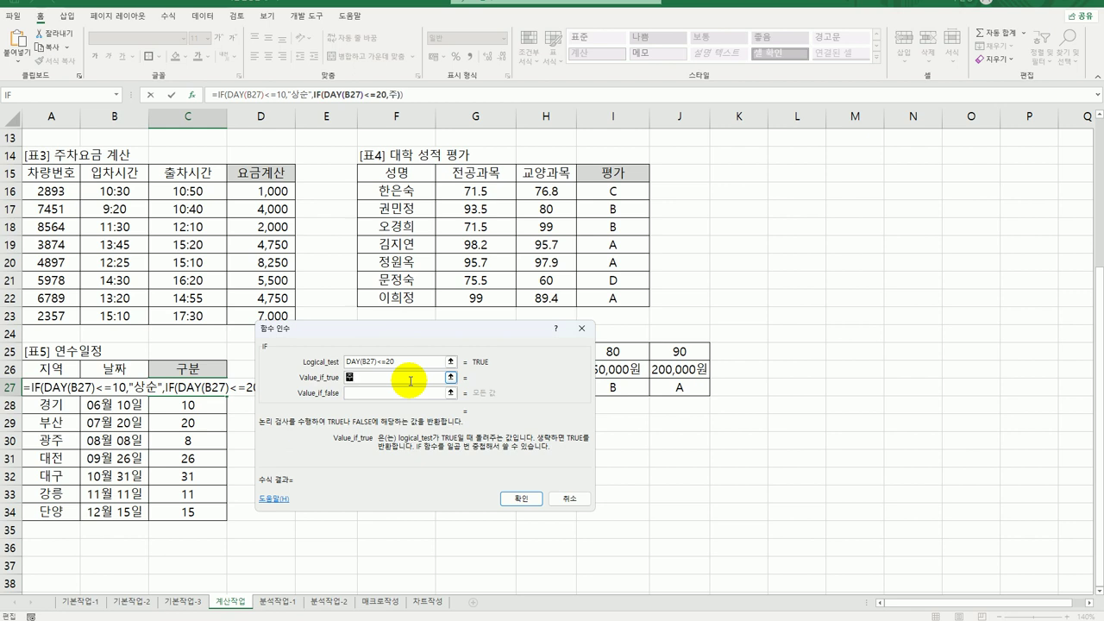
pyautogui.write('순')
pyautogui.press('Tab')
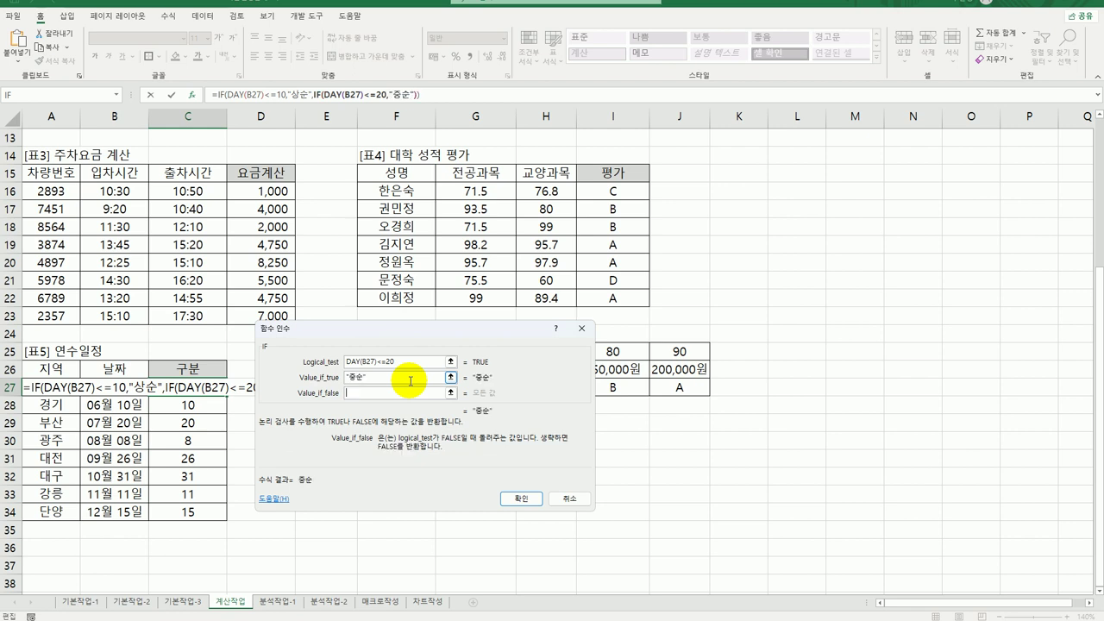
pyautogui.write('하순')
pyautogui.press('Tab')
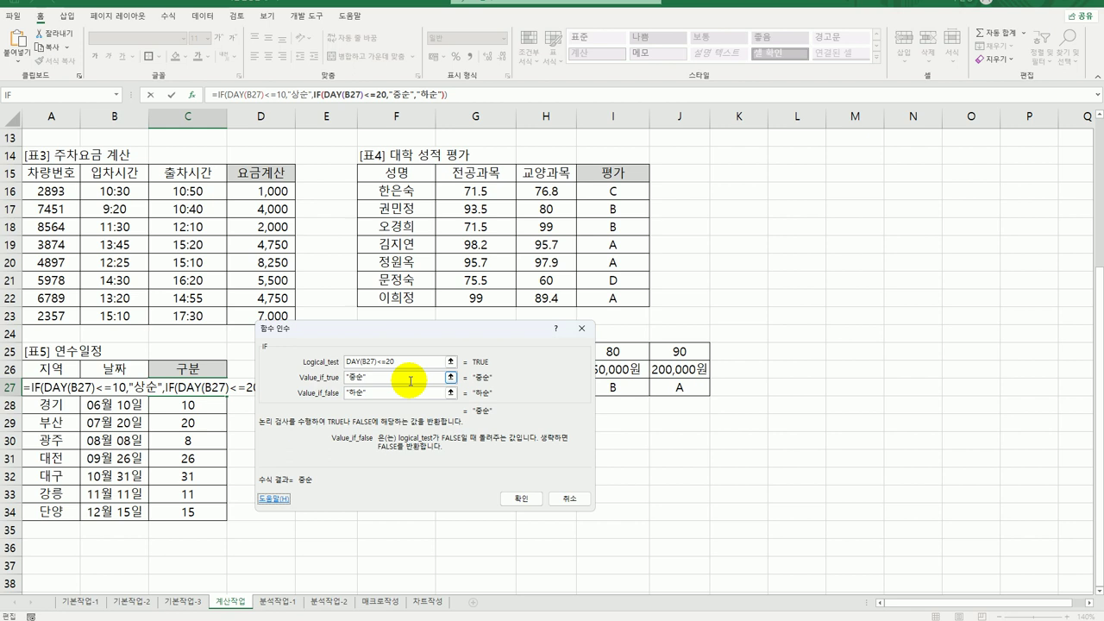
pyautogui.click(518, 499)
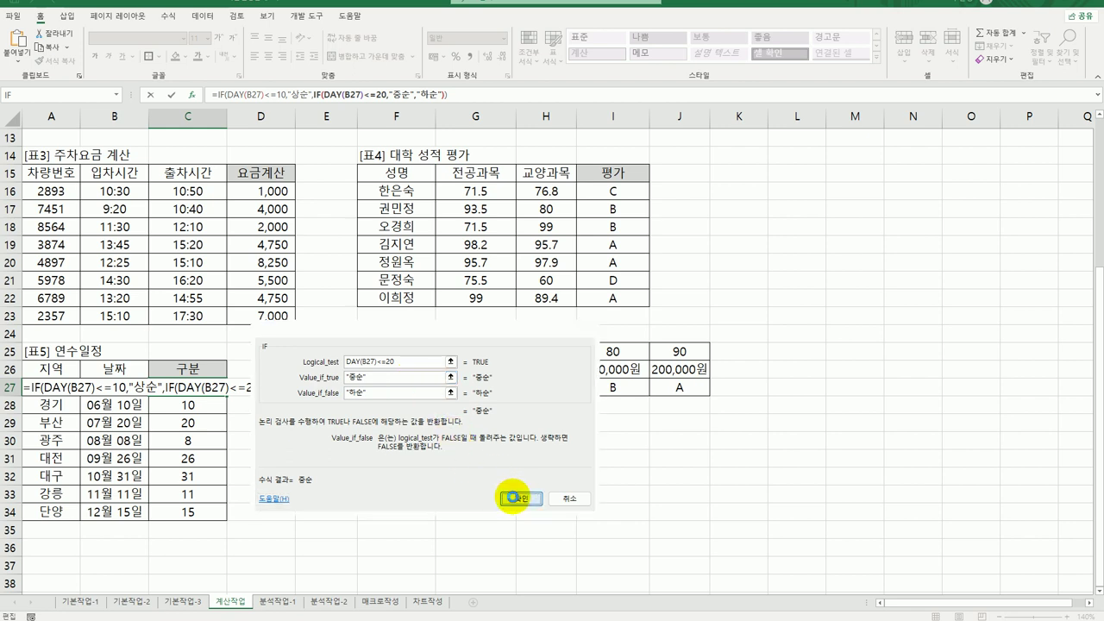
pyautogui.moveTo(227, 395); pyautogui.dragTo(222, 522)
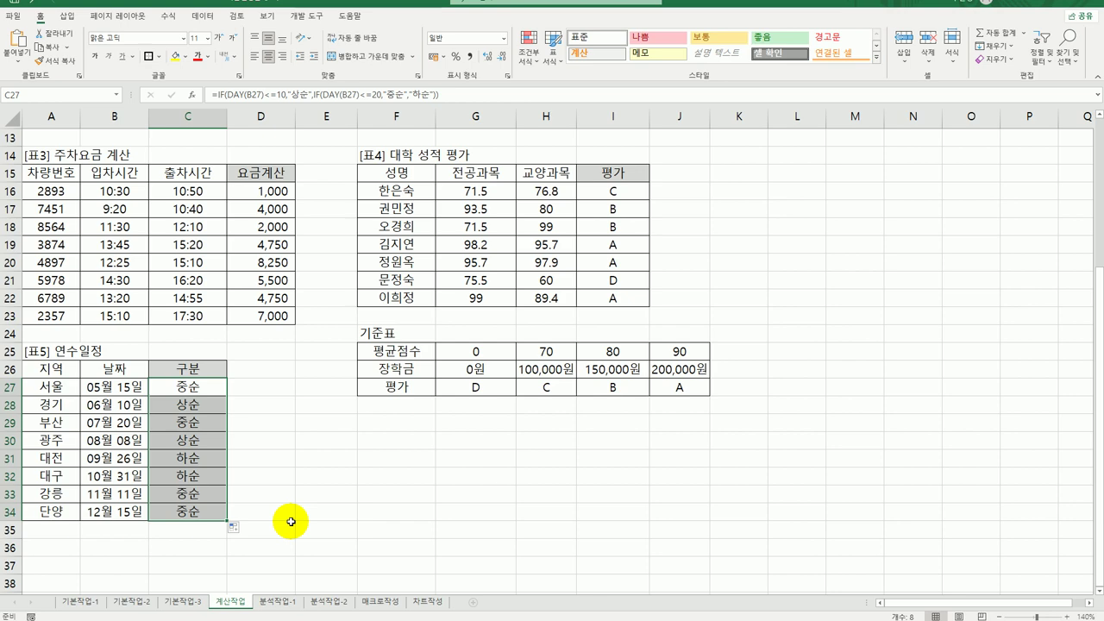
# Autofit the widths of column C and columns D to I on the 분석작업-1 sheet
pyautogui.scroll(4, 292, 518)
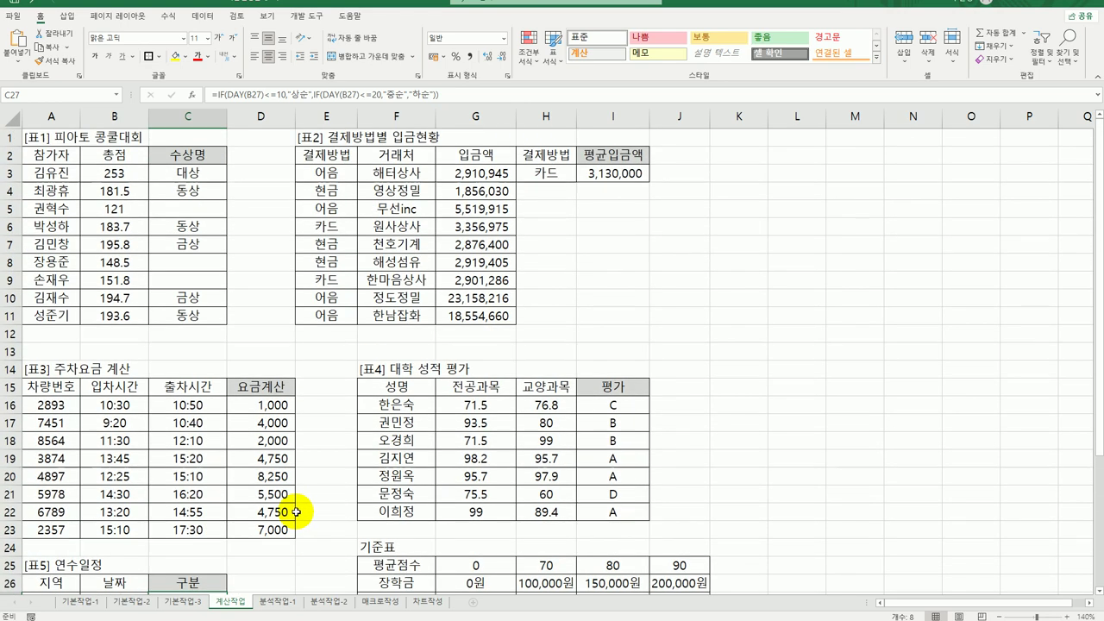
pyautogui.click(283, 601)
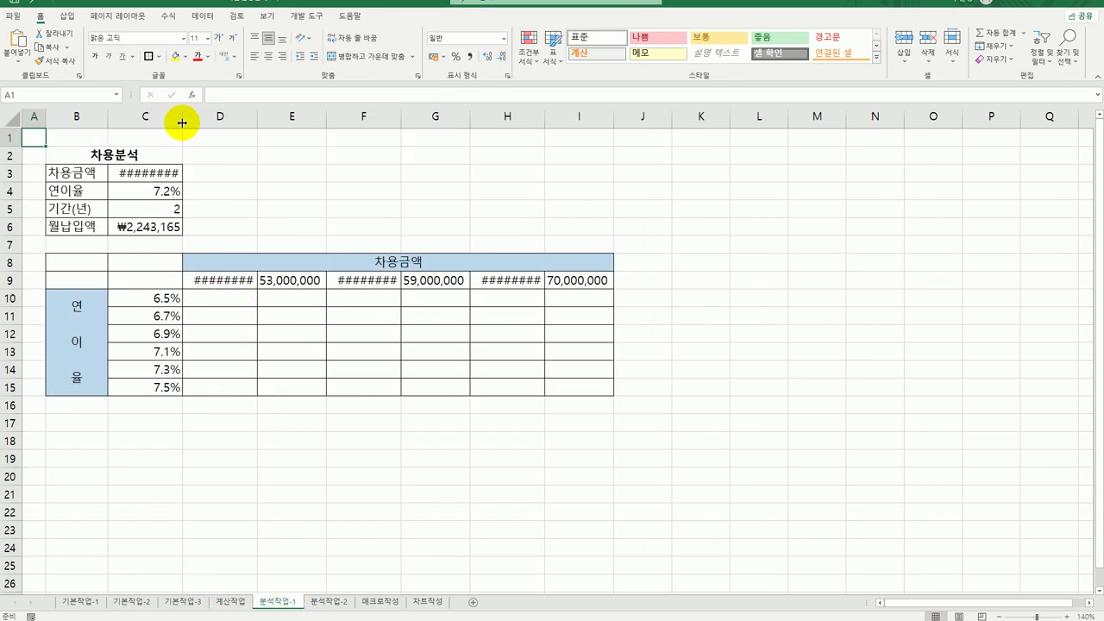
pyautogui.doubleClick(182, 116)
pyautogui.moveTo(223, 117); pyautogui.dragTo(611, 117)
pyautogui.doubleClick(620, 116)
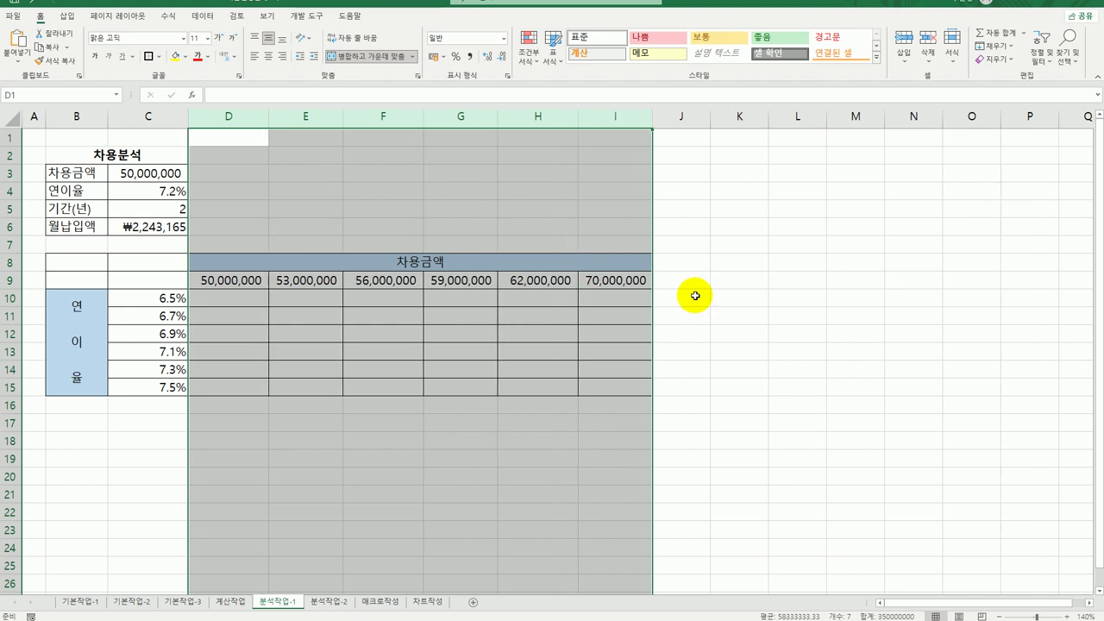
pyautogui.click(747, 406)
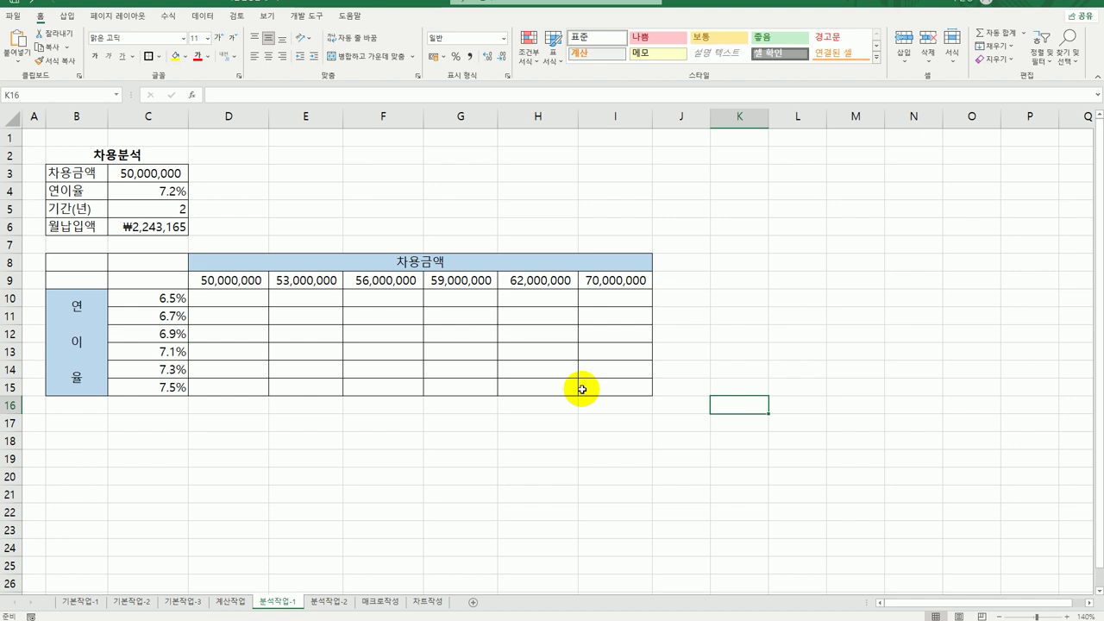
pyautogui.click(528, 457)
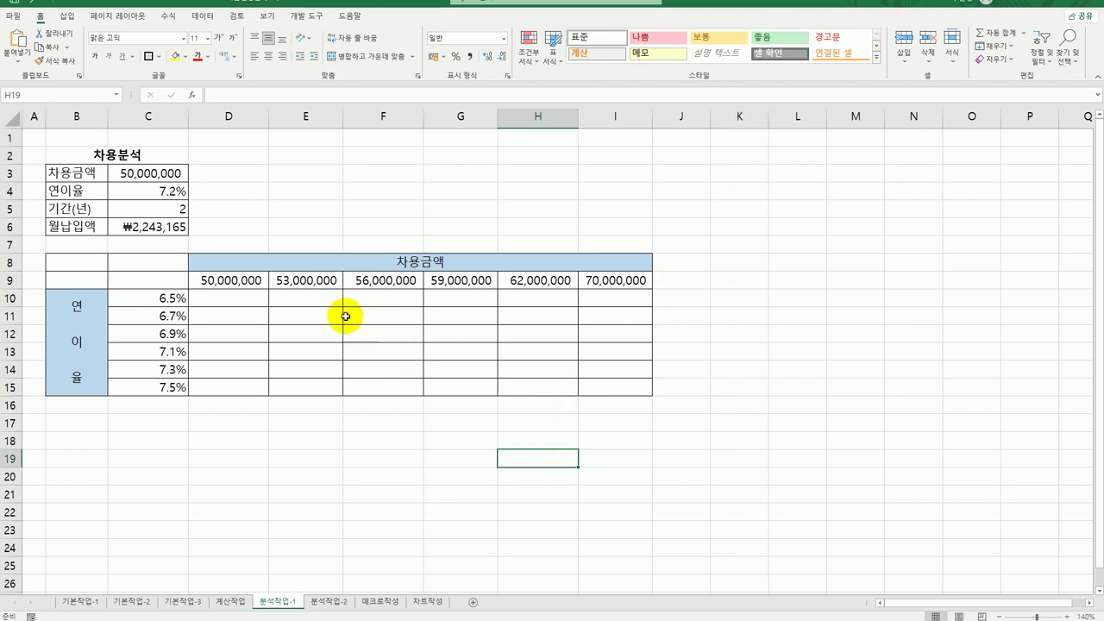
pyautogui.moveTo(259, 279); pyautogui.dragTo(604, 281)
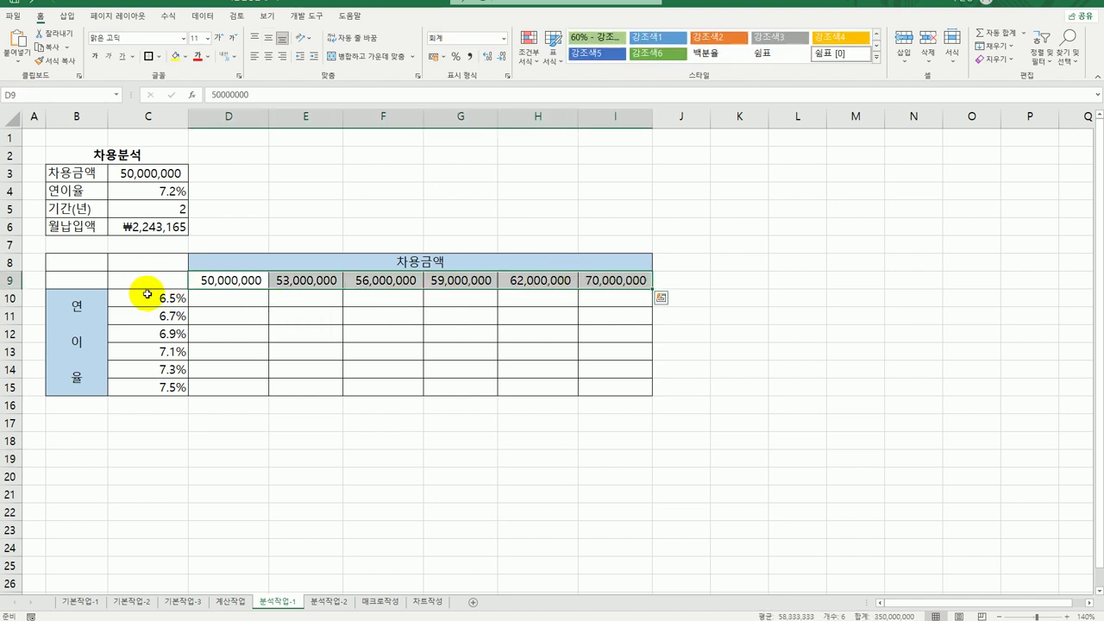
pyautogui.moveTo(147, 295); pyautogui.dragTo(135, 388)
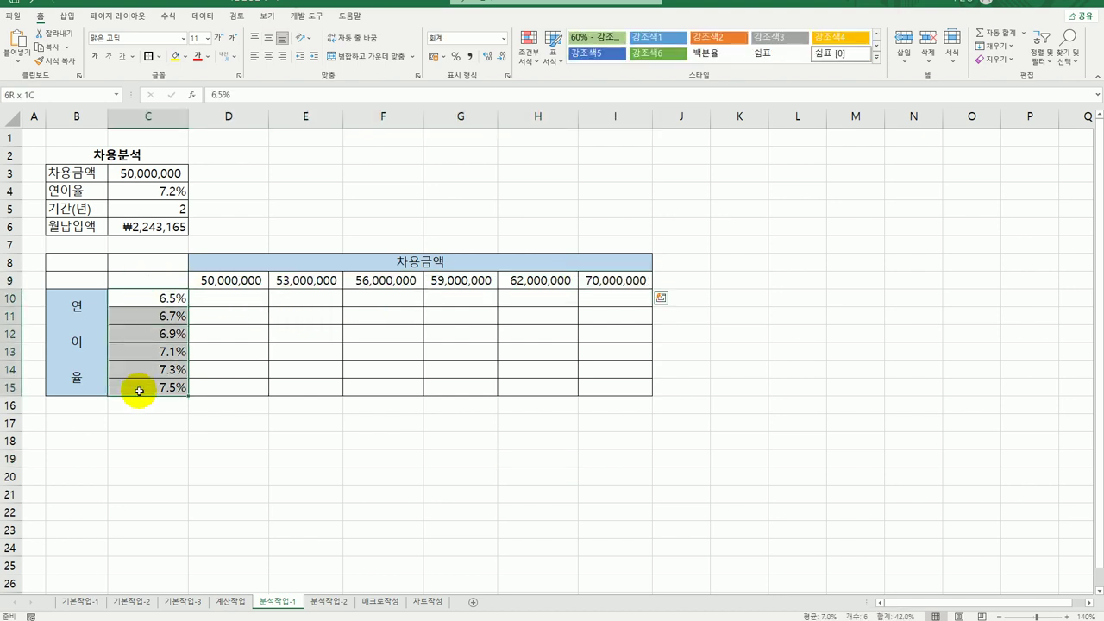
# Enter the formula =C6 in C9, the corner cell of the 차용금액 and 연이율 table
pyautogui.click(141, 277)
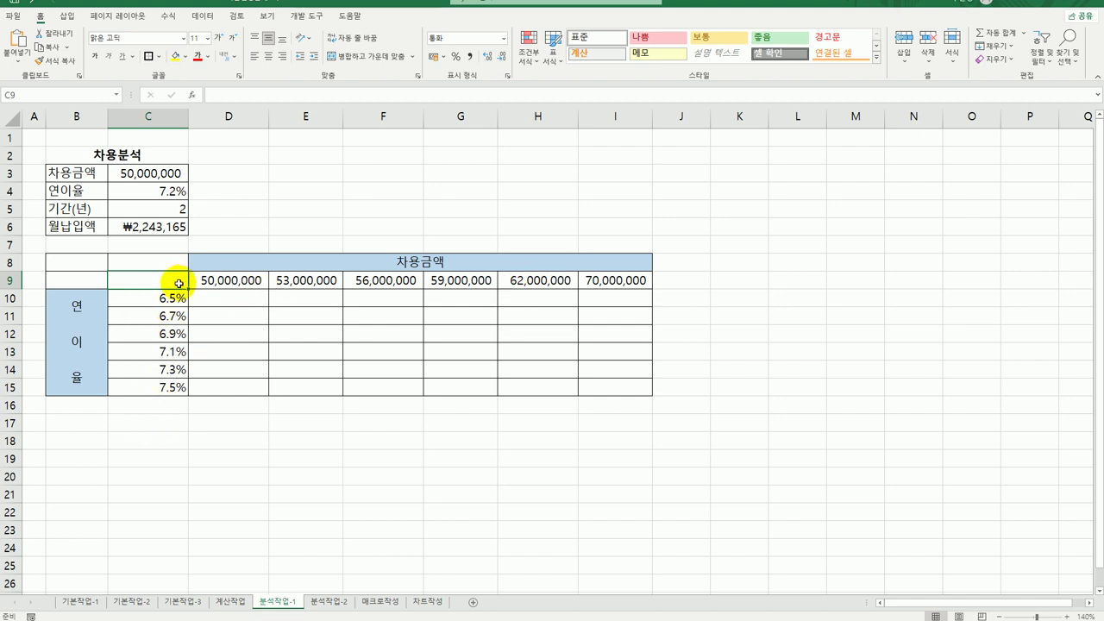
pyautogui.write('=')
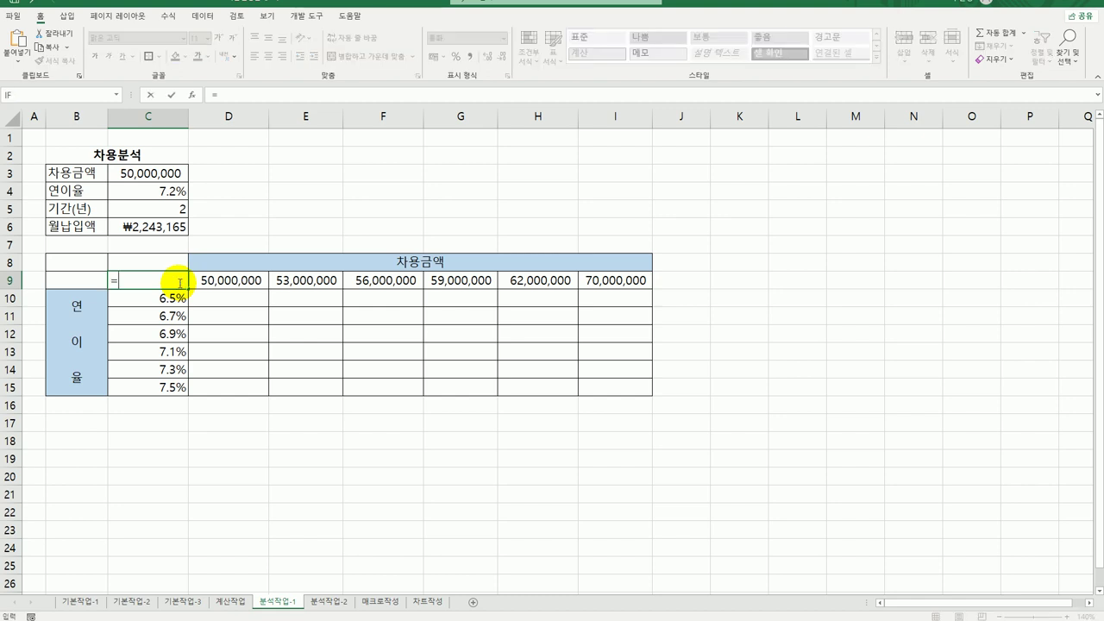
pyautogui.click(157, 227)
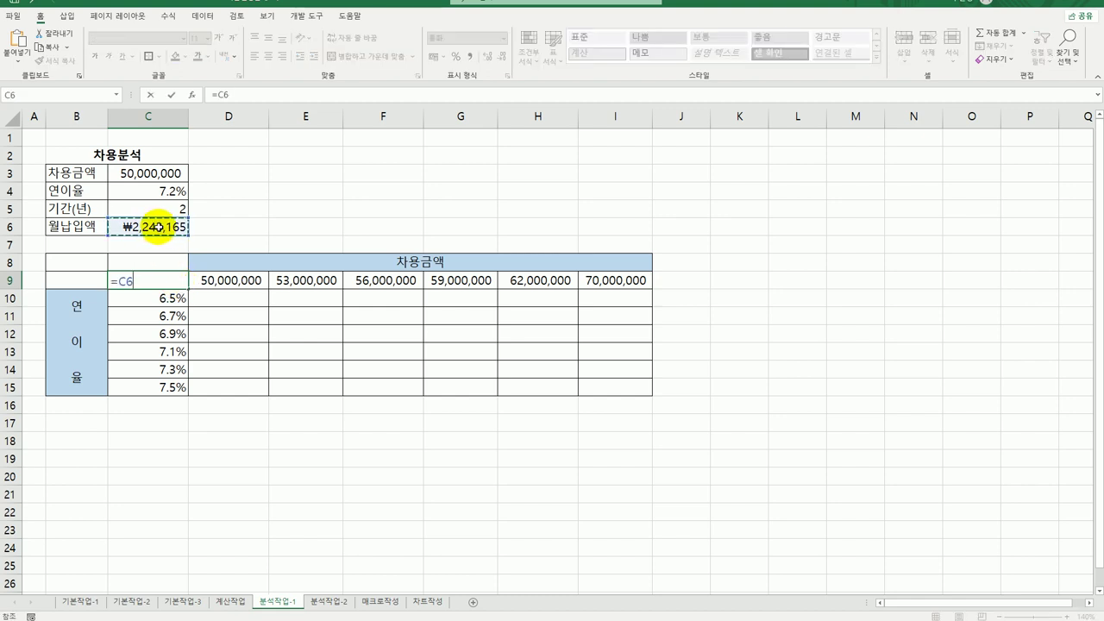
pyautogui.press('Return')
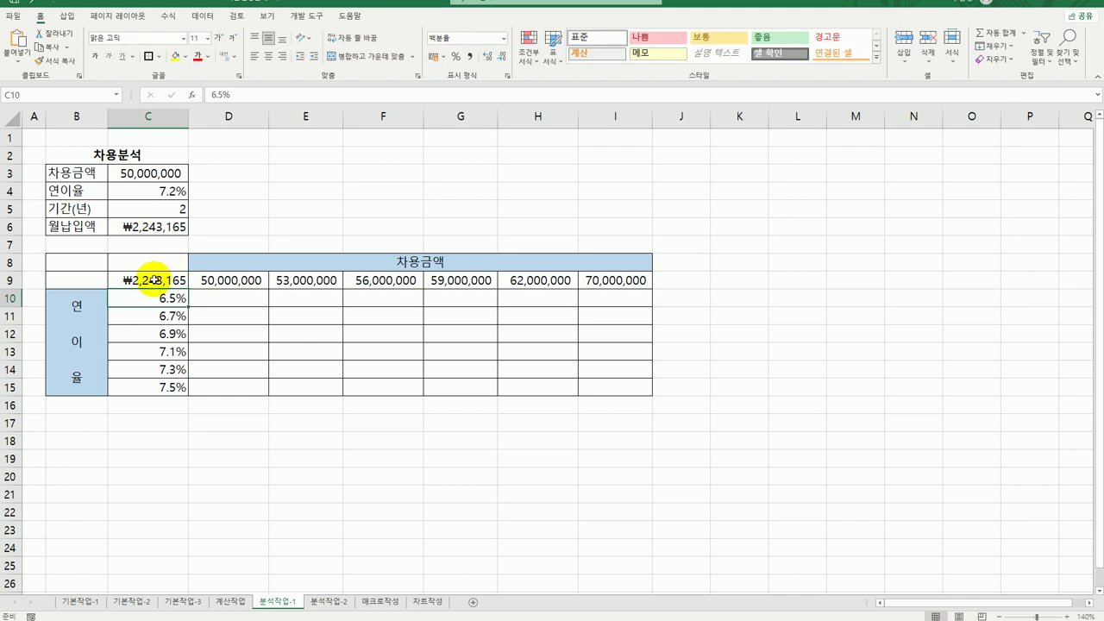
# Create a what-if data table over C9:I15 with row input cell $C$3 and column input cell $C$4
pyautogui.moveTo(155, 278); pyautogui.dragTo(588, 393)
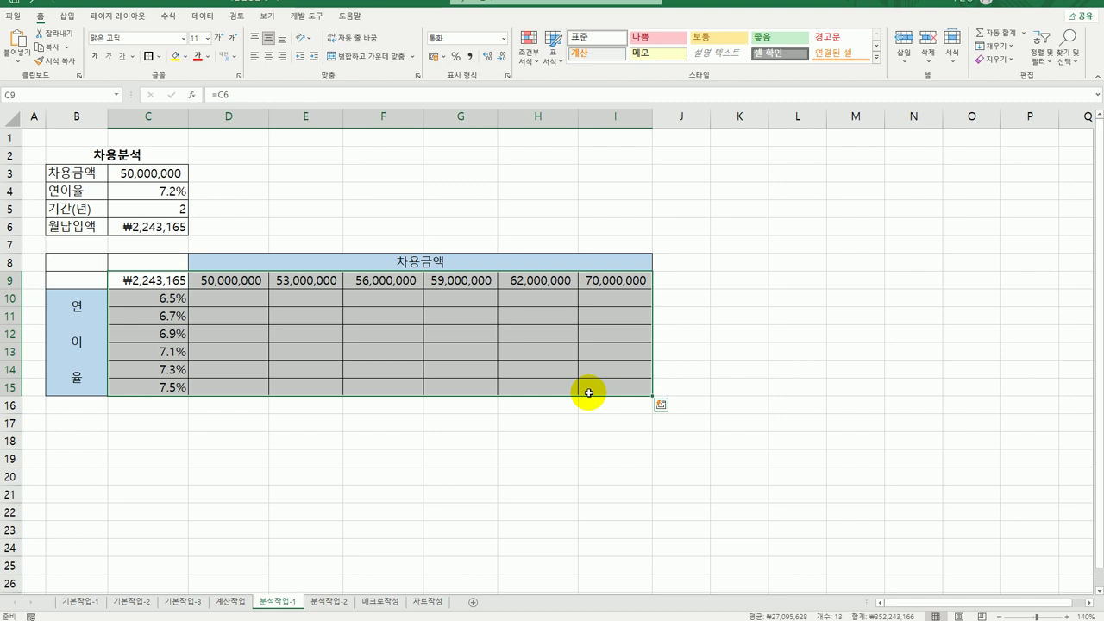
pyautogui.click(203, 15)
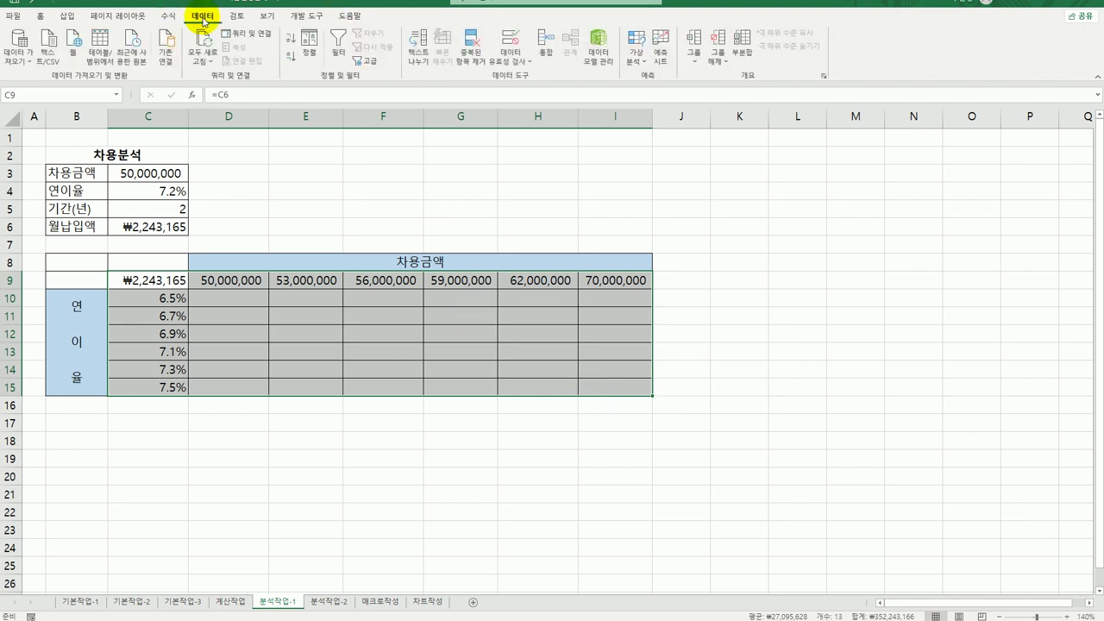
pyautogui.click(637, 56)
pyautogui.click(673, 110)
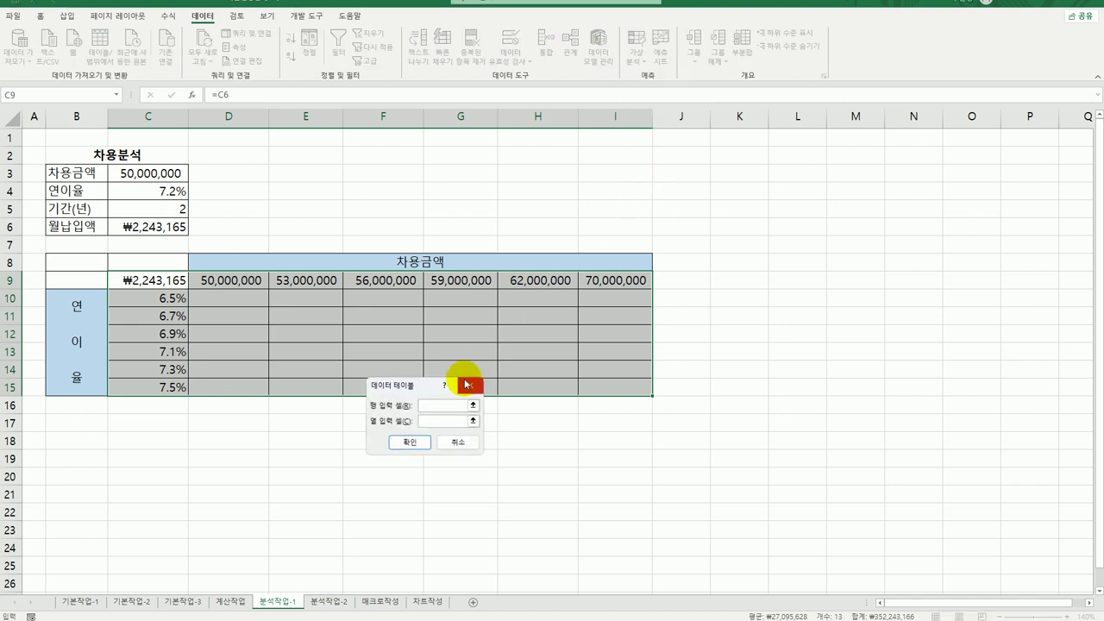
pyautogui.moveTo(402, 389); pyautogui.dragTo(327, 179)
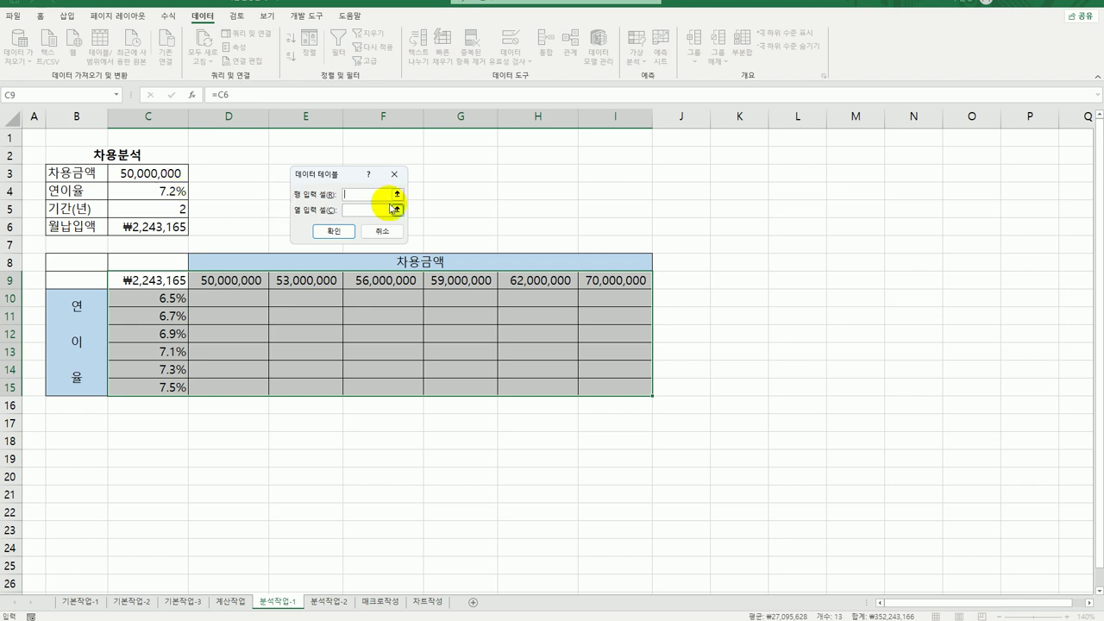
pyautogui.click(156, 174)
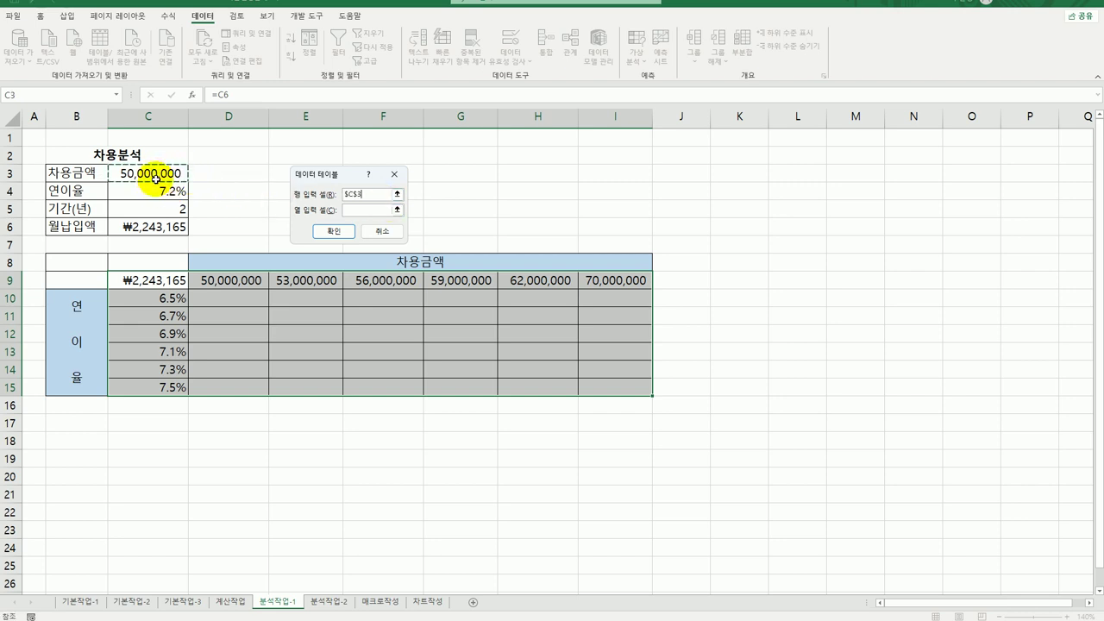
pyautogui.click(358, 211)
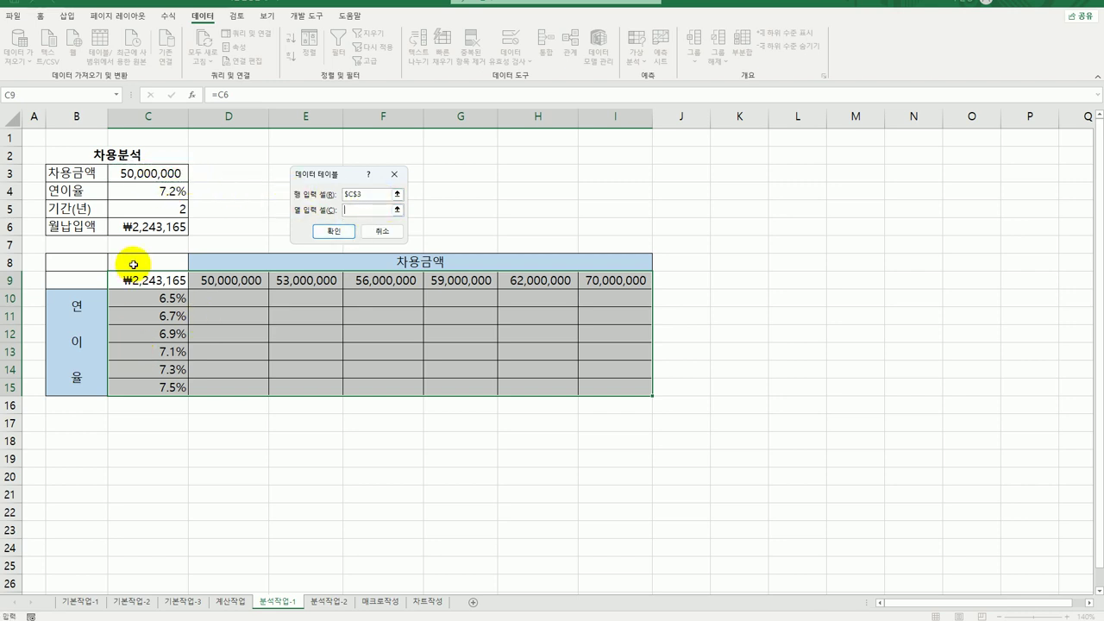
pyautogui.click(152, 190)
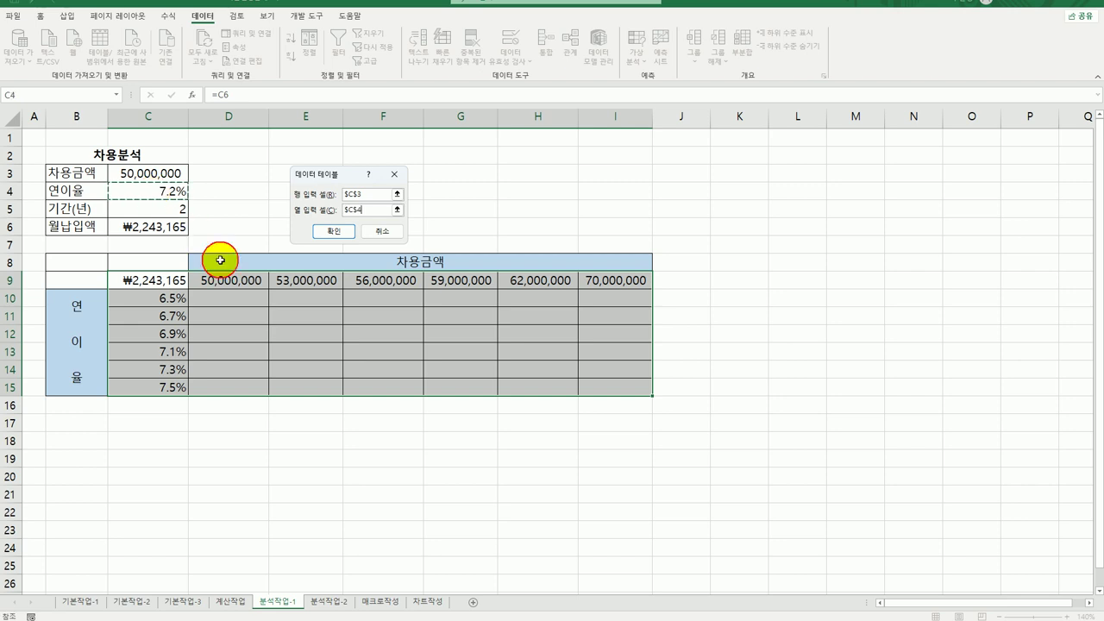
pyautogui.click(339, 233)
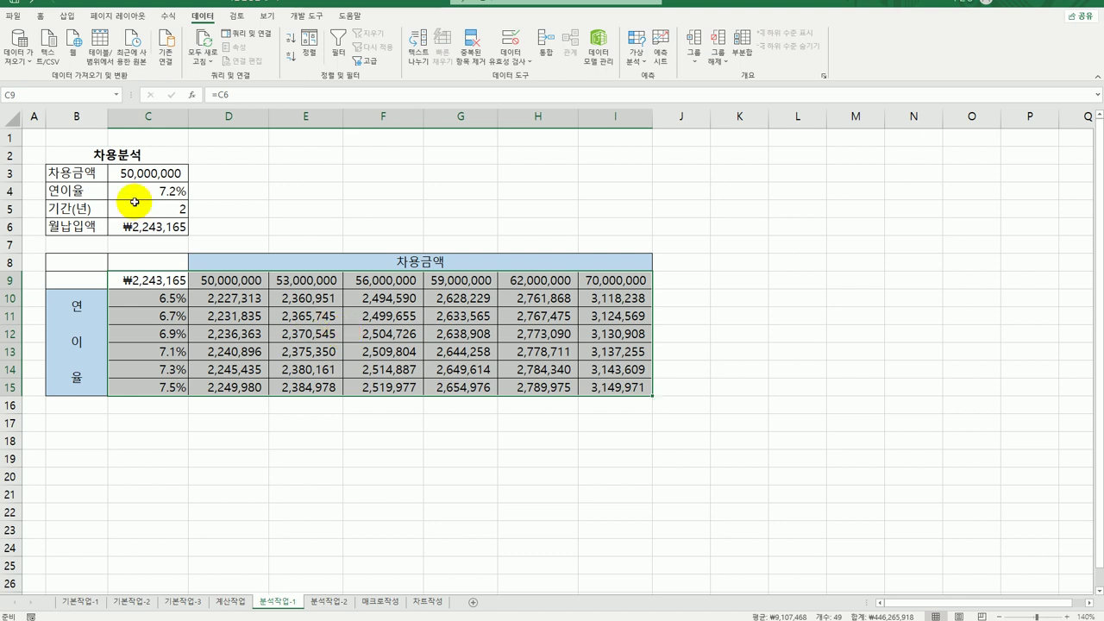
pyautogui.click(160, 229)
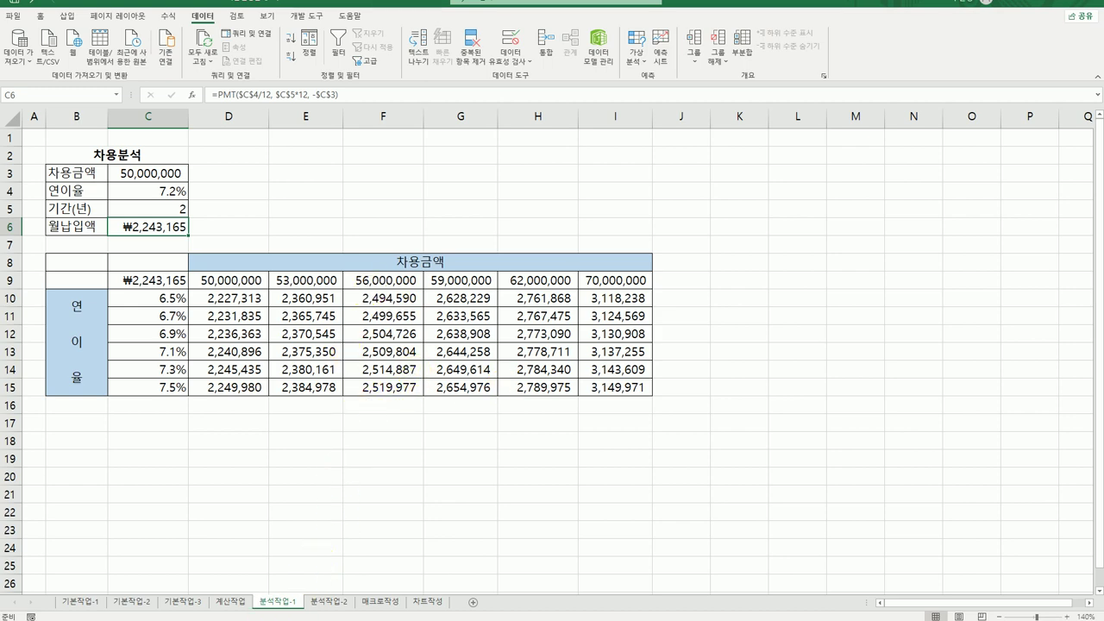
# Start Goal Seek on the 분석작업-2 sheet with I9, the 순이익 average, as the formula cell
pyautogui.click(330, 602)
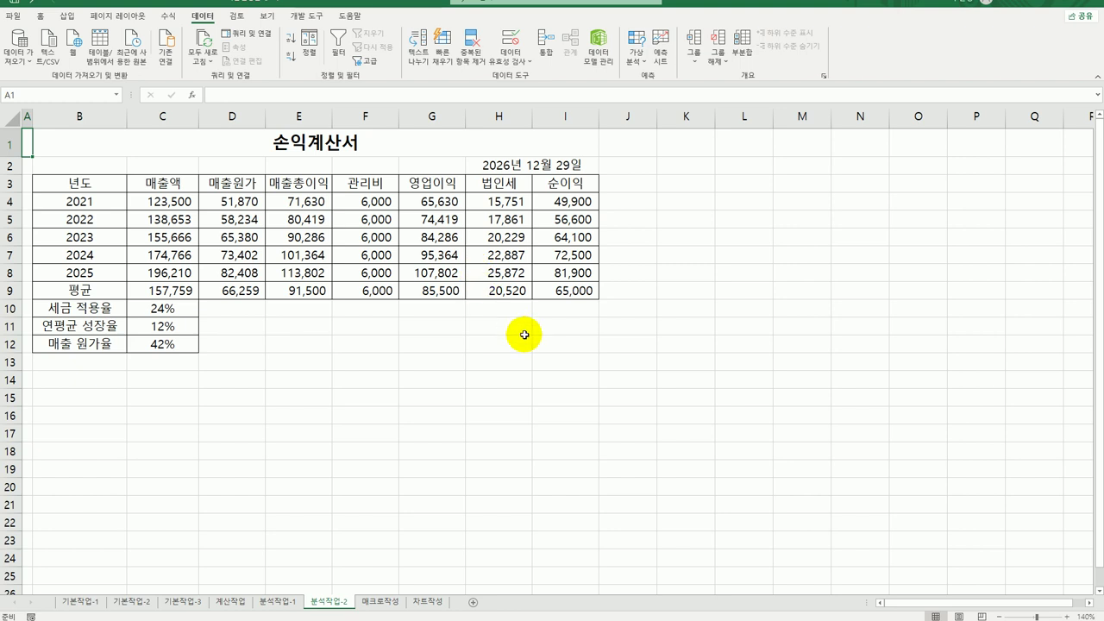
pyautogui.click(572, 292)
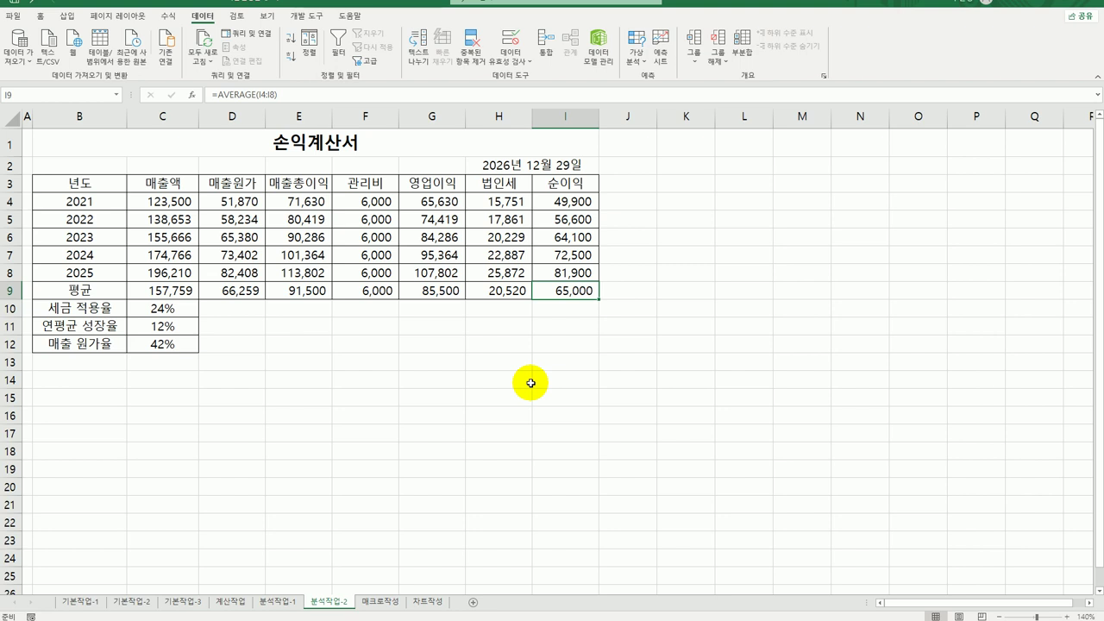
pyautogui.click(168, 325)
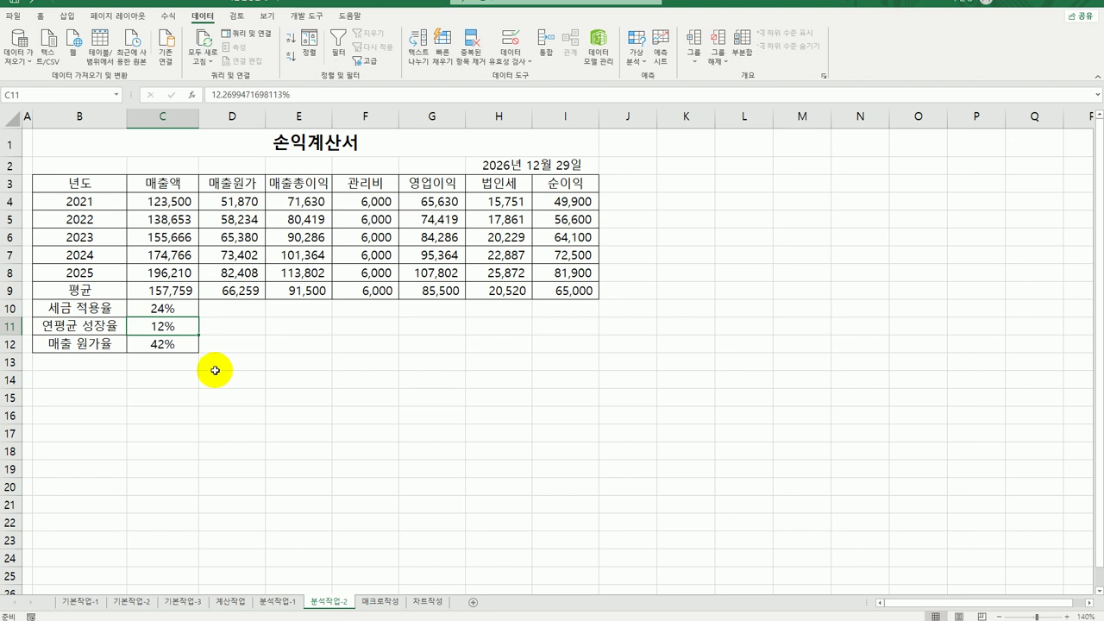
pyautogui.click(575, 291)
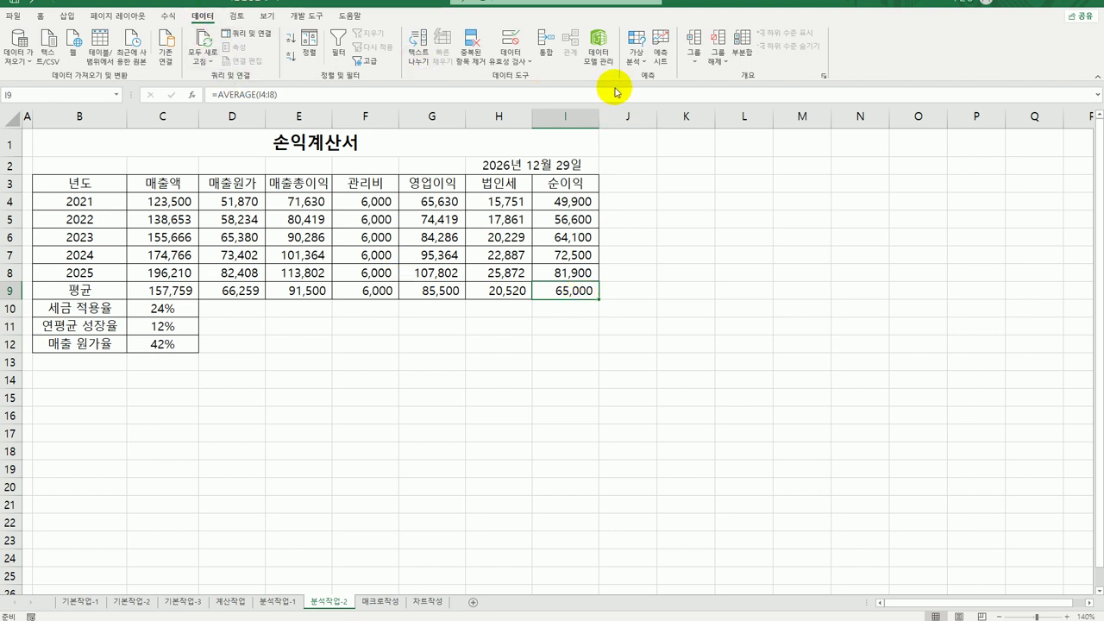
pyautogui.click(637, 54)
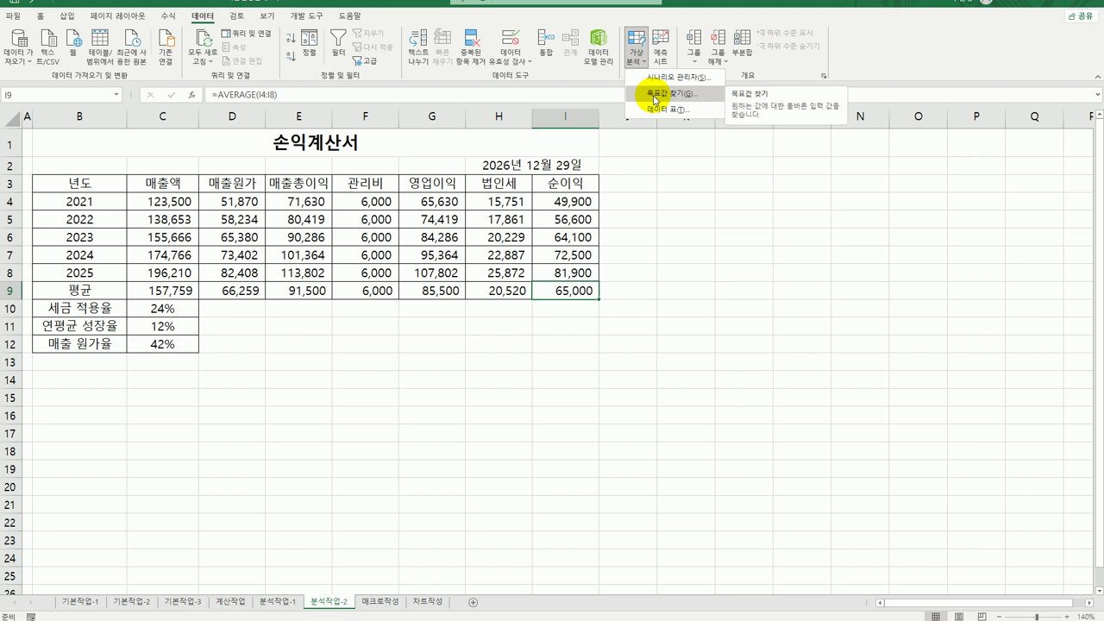
pyautogui.click(656, 95)
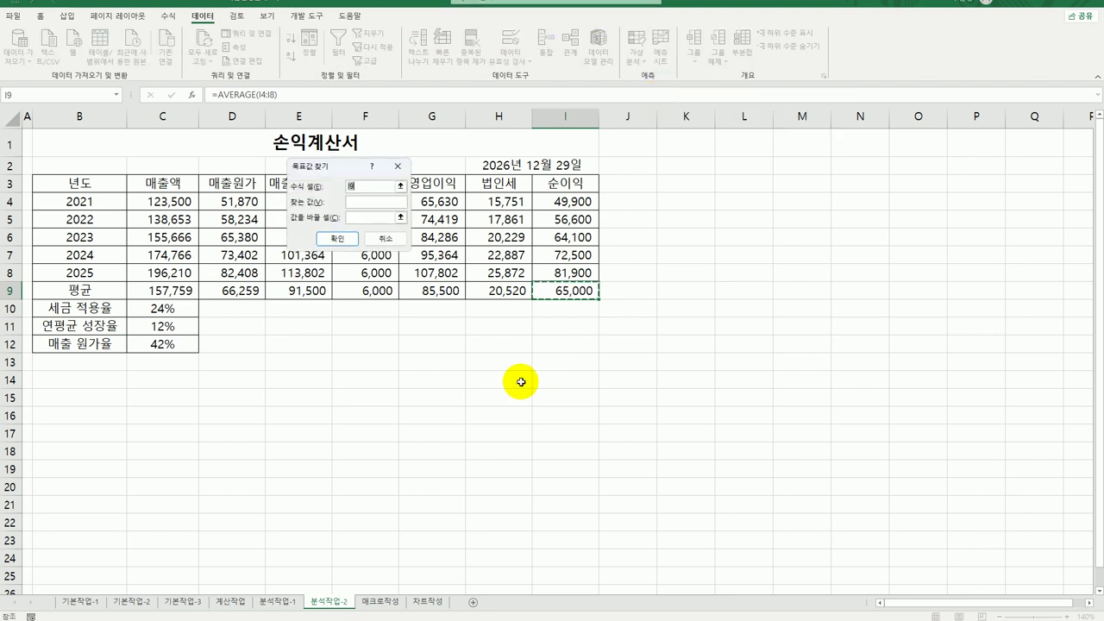
# Goal-seek the 순이익 average to 98000 by changing the 연평균 성장율 cell $C$11, and accept the solution
pyautogui.click(358, 202)
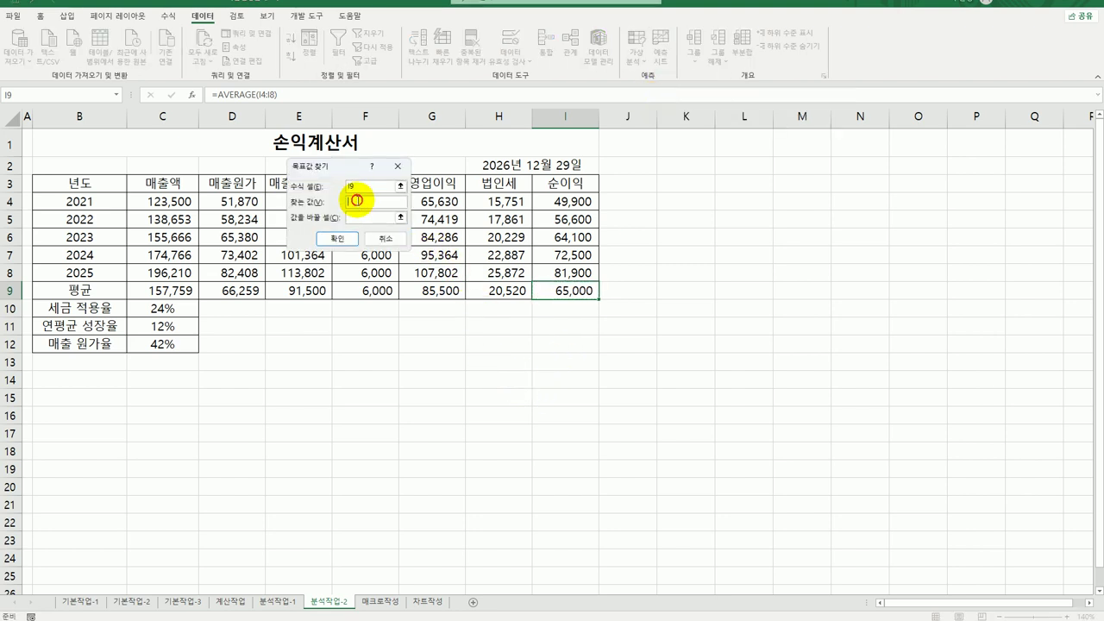
pyautogui.write('98')
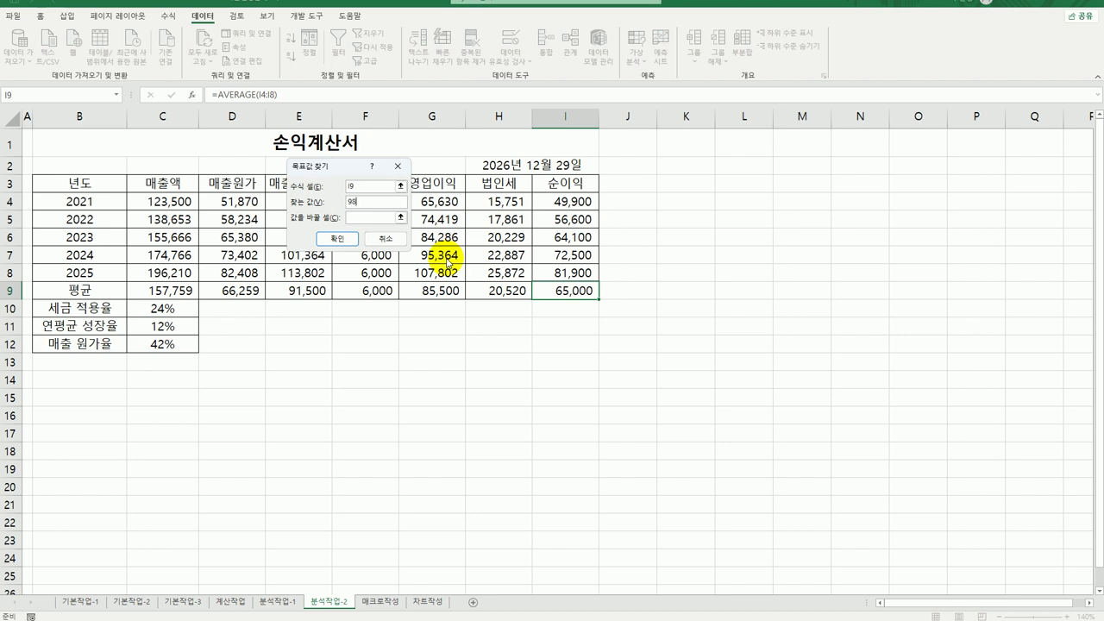
pyautogui.write('000')
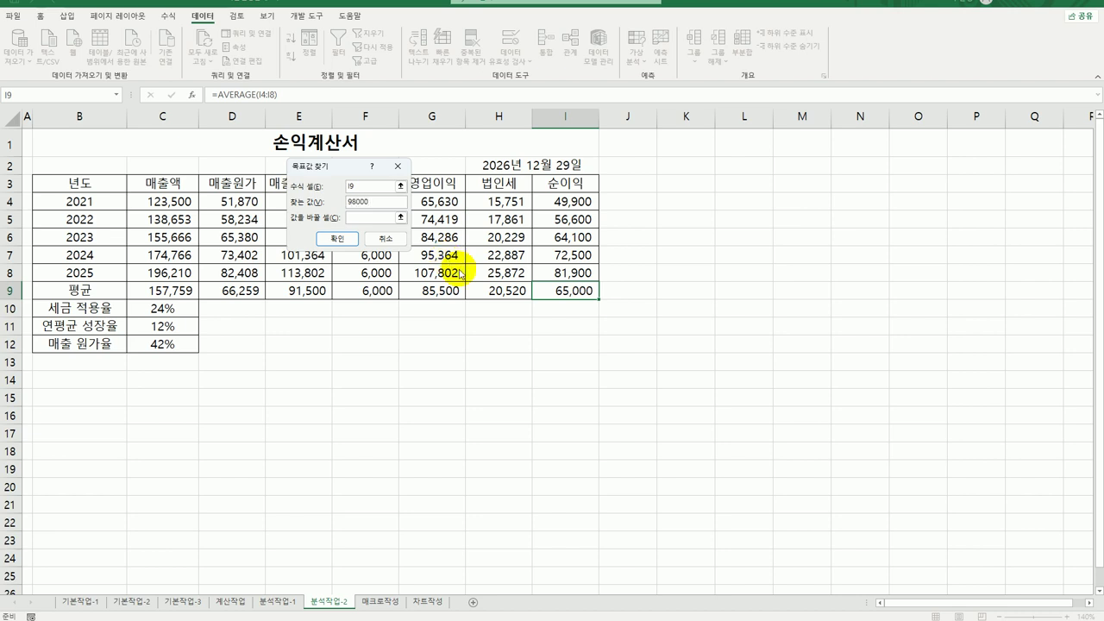
pyautogui.click(352, 217)
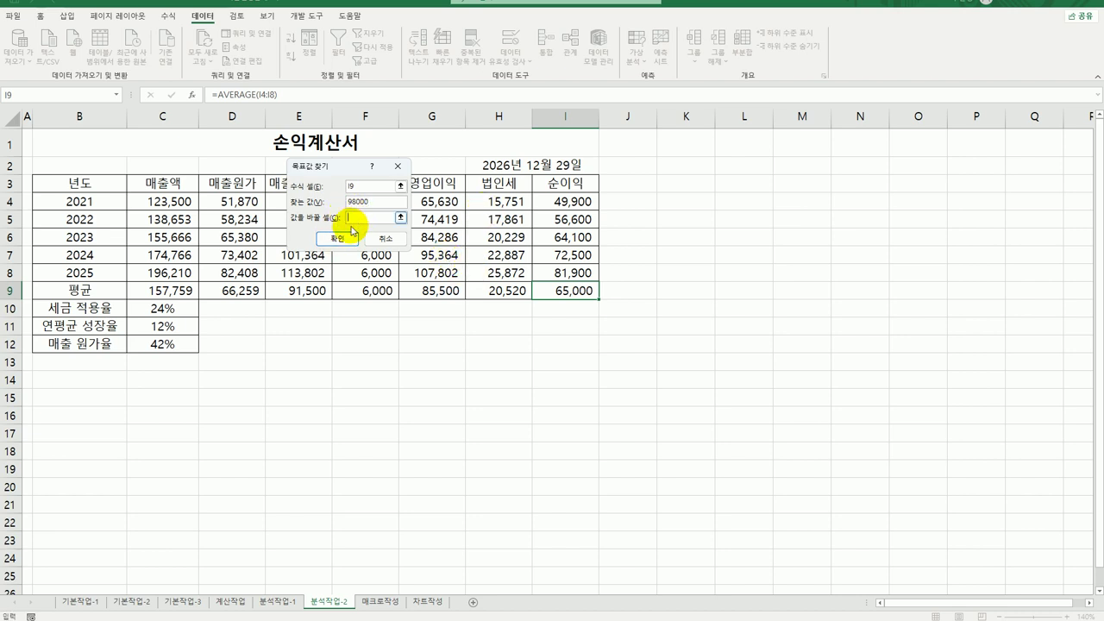
pyautogui.click(176, 326)
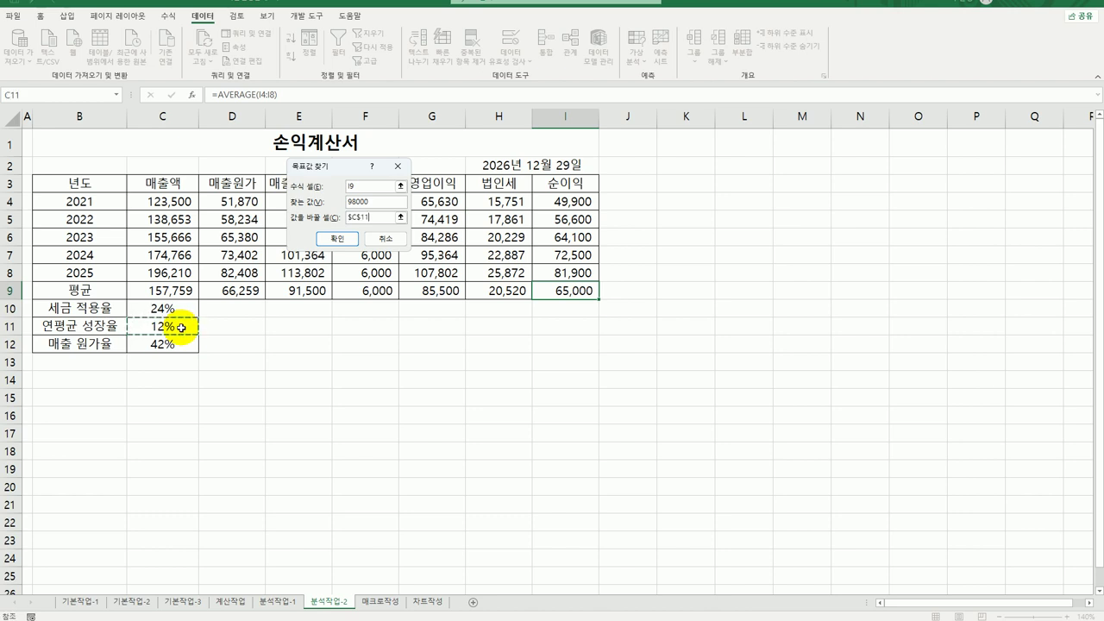
pyautogui.click(333, 239)
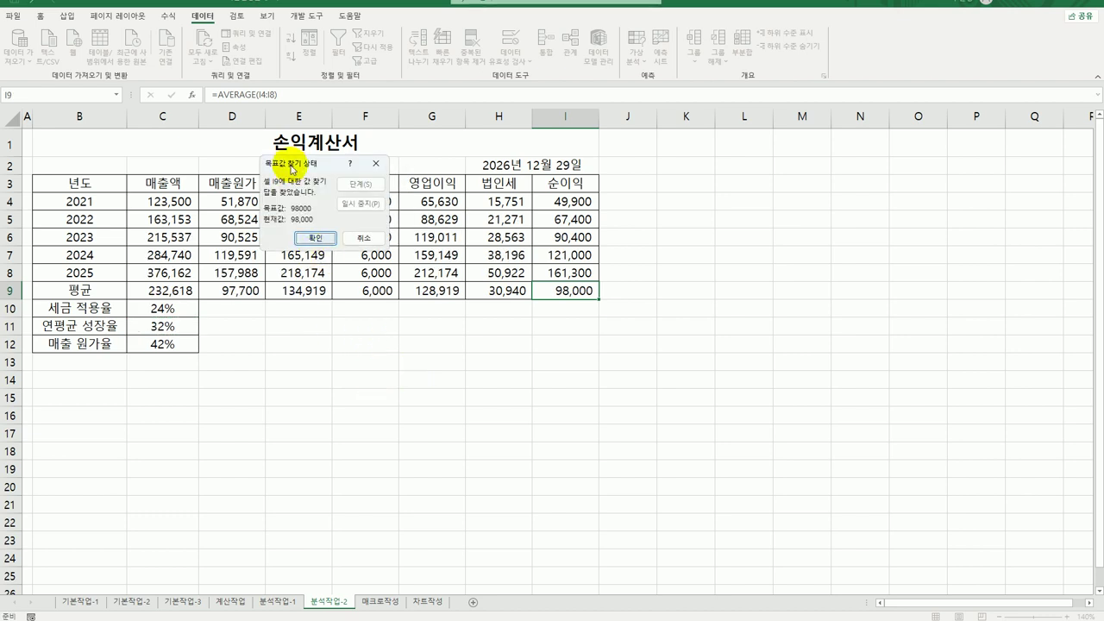
pyautogui.moveTo(293, 169); pyautogui.dragTo(317, 315)
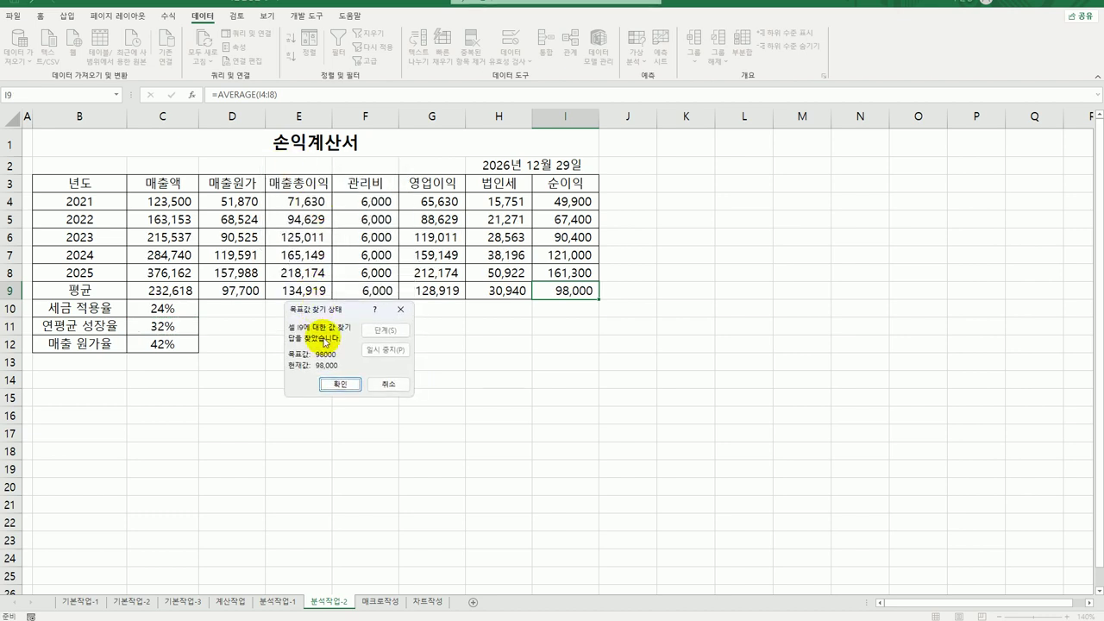
pyautogui.click(342, 384)
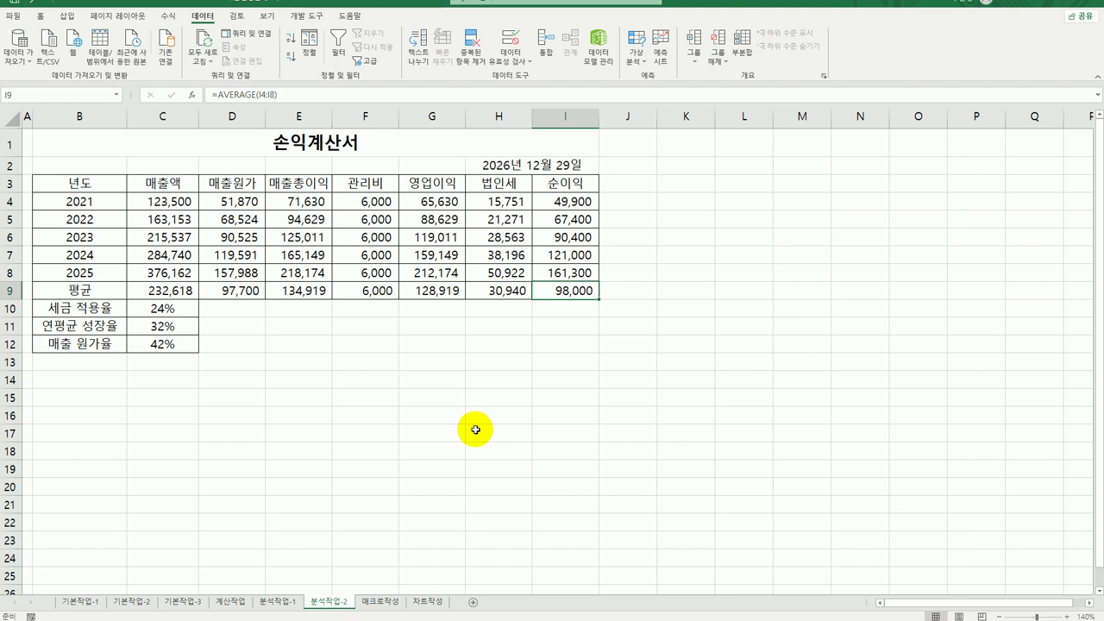
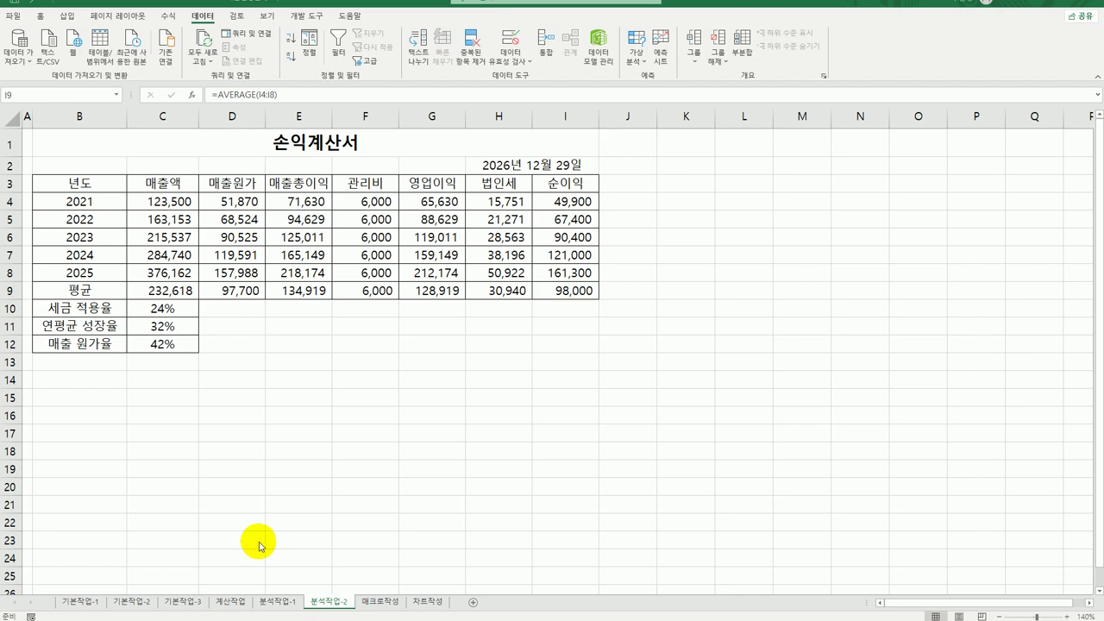
# Start recording a macro named 자동합계 on the 매크로작성 sheet
pyautogui.click(386, 607)
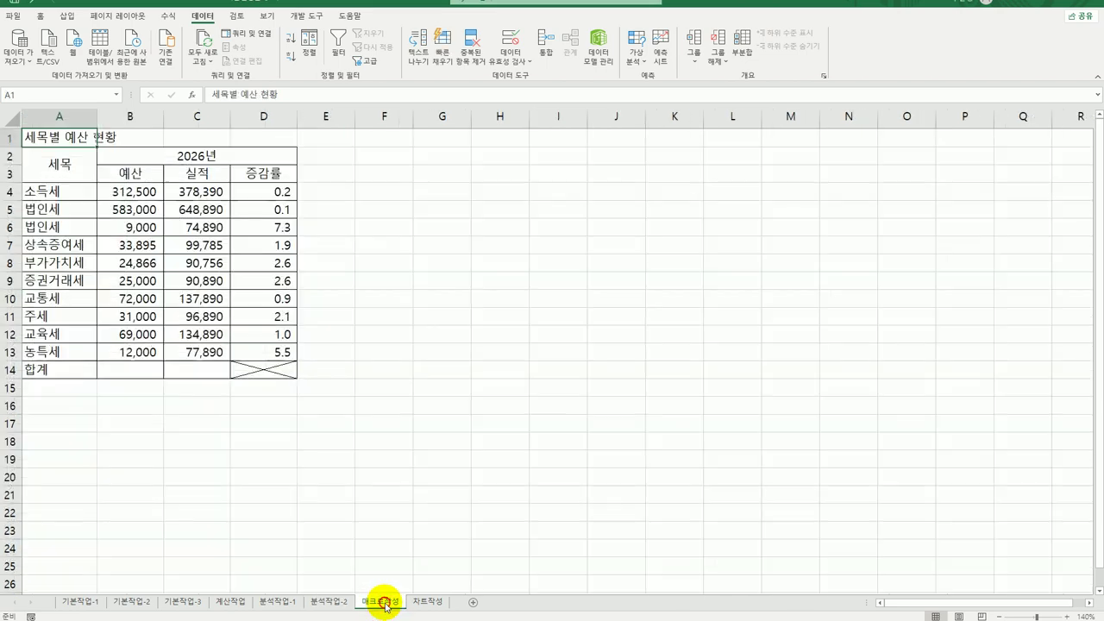
pyautogui.click(374, 386)
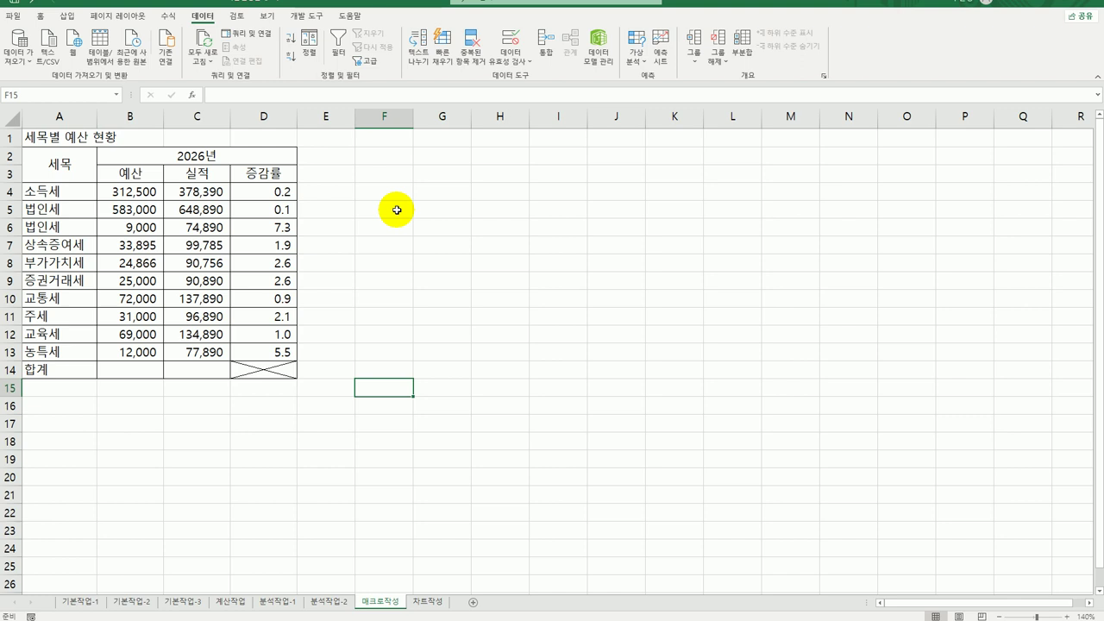
pyautogui.click(302, 15)
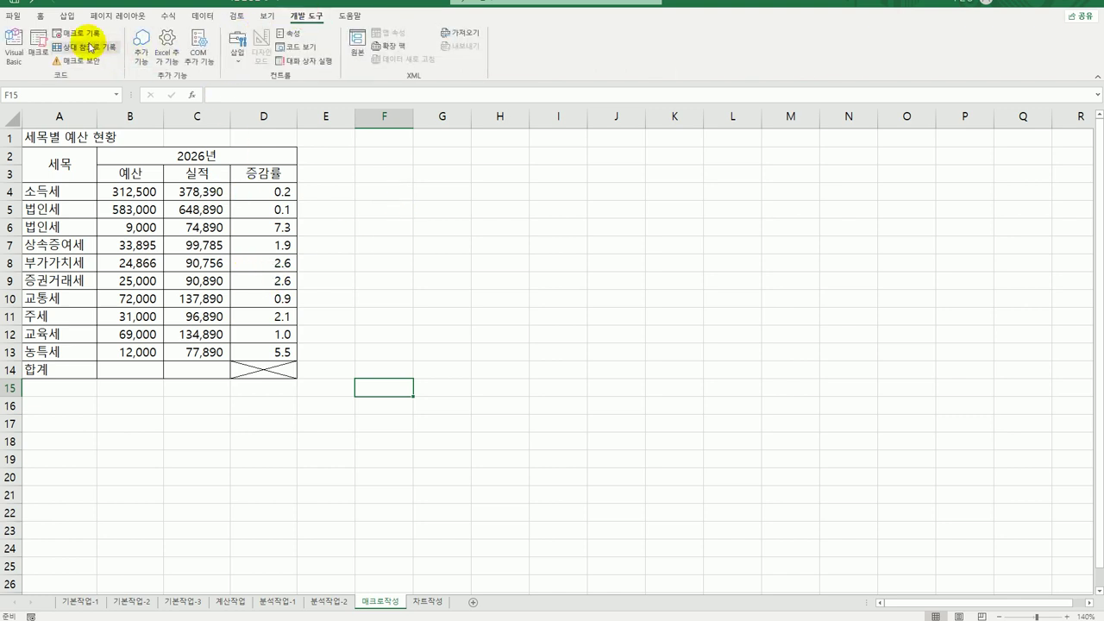
pyautogui.click(85, 36)
pyautogui.moveTo(329, 264); pyautogui.dragTo(475, 210)
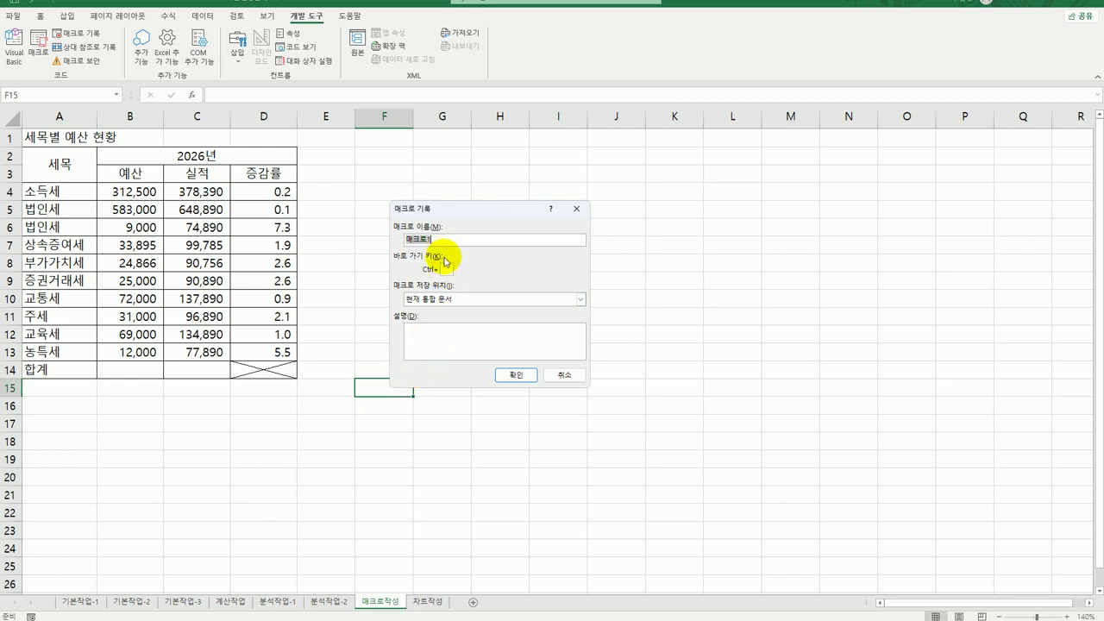
pyautogui.write('자동합계')
pyautogui.click(513, 376)
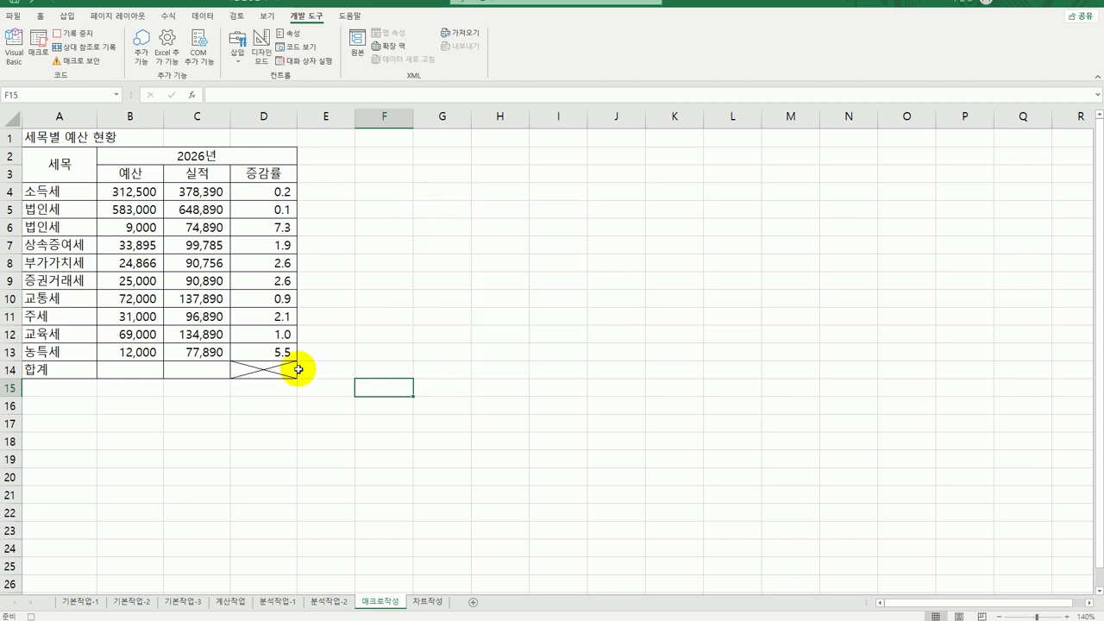
# AutoSum the 예산 and 실적 columns over B4:C14 to fill the 합계 row
pyautogui.moveTo(150, 191); pyautogui.dragTo(196, 371)
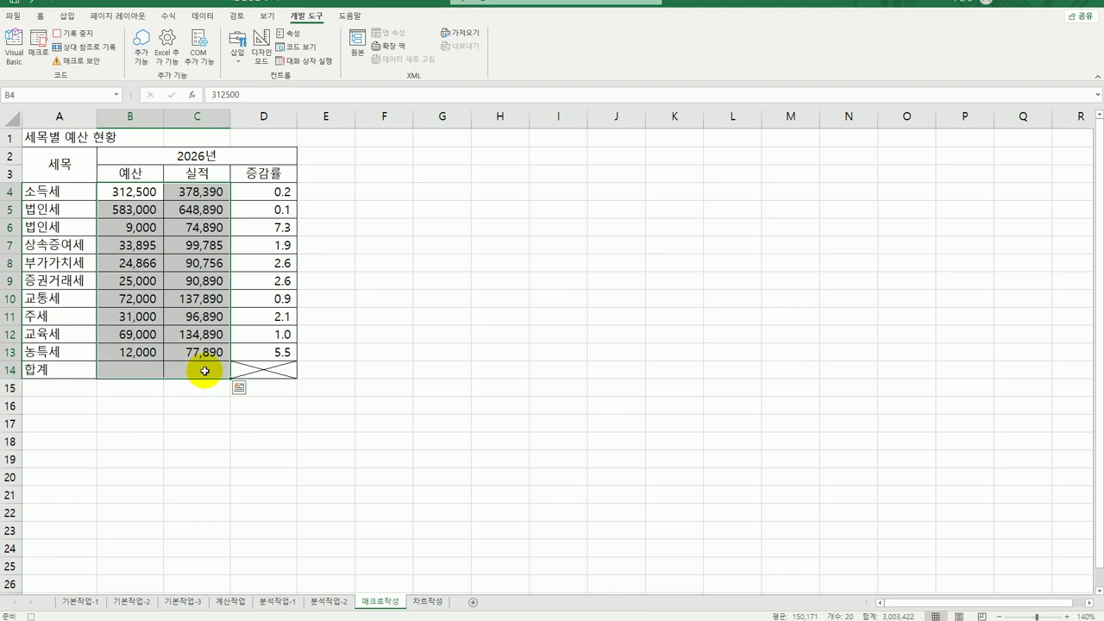
pyautogui.click(169, 16)
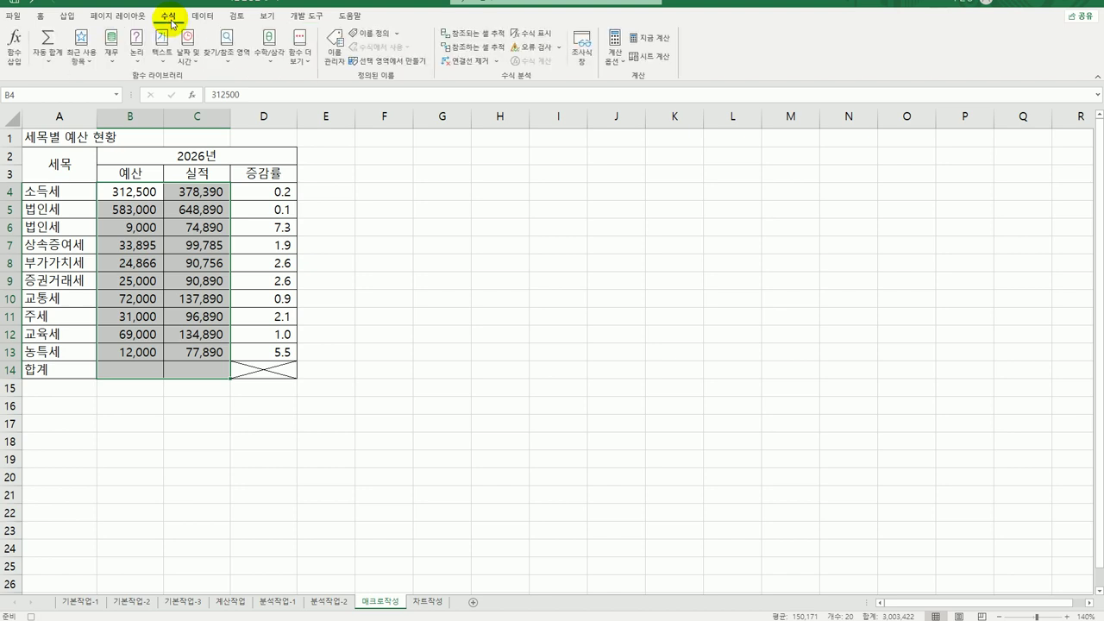
pyautogui.click(47, 38)
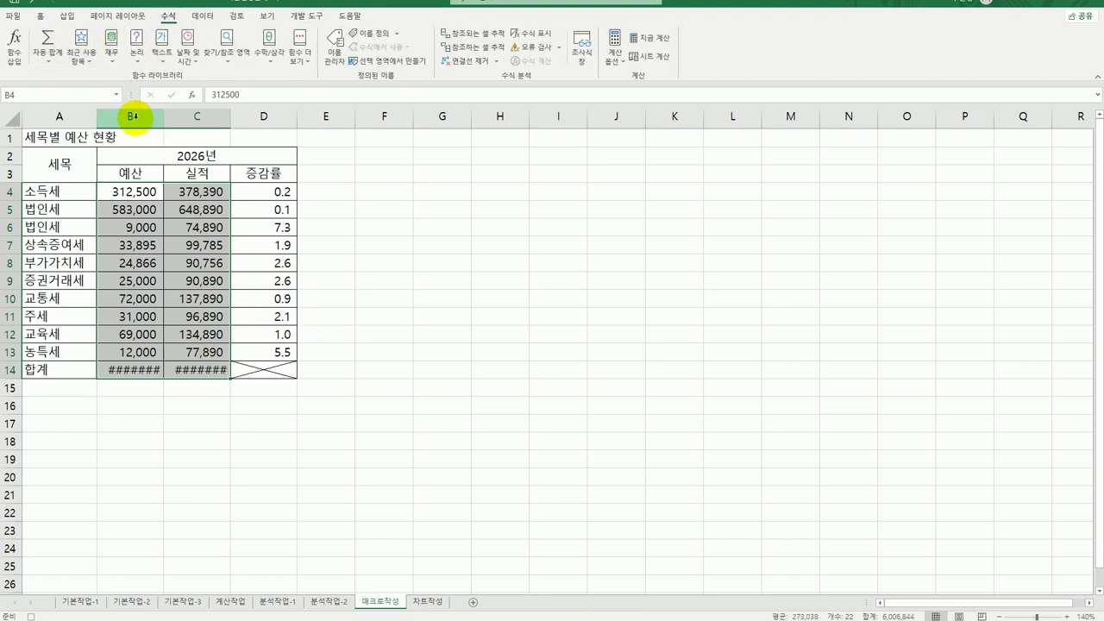
# Autofit the widths of columns B and C, select C14, and stop recording the macro
pyautogui.moveTo(134, 116); pyautogui.dragTo(192, 116)
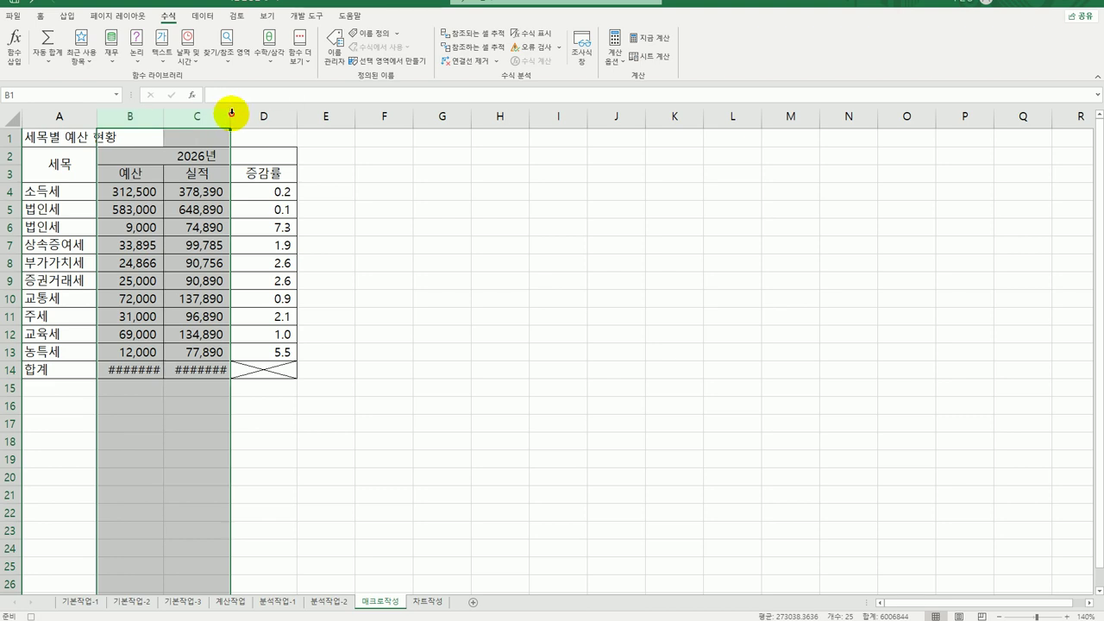
pyautogui.doubleClick(231, 113)
pyautogui.click(226, 370)
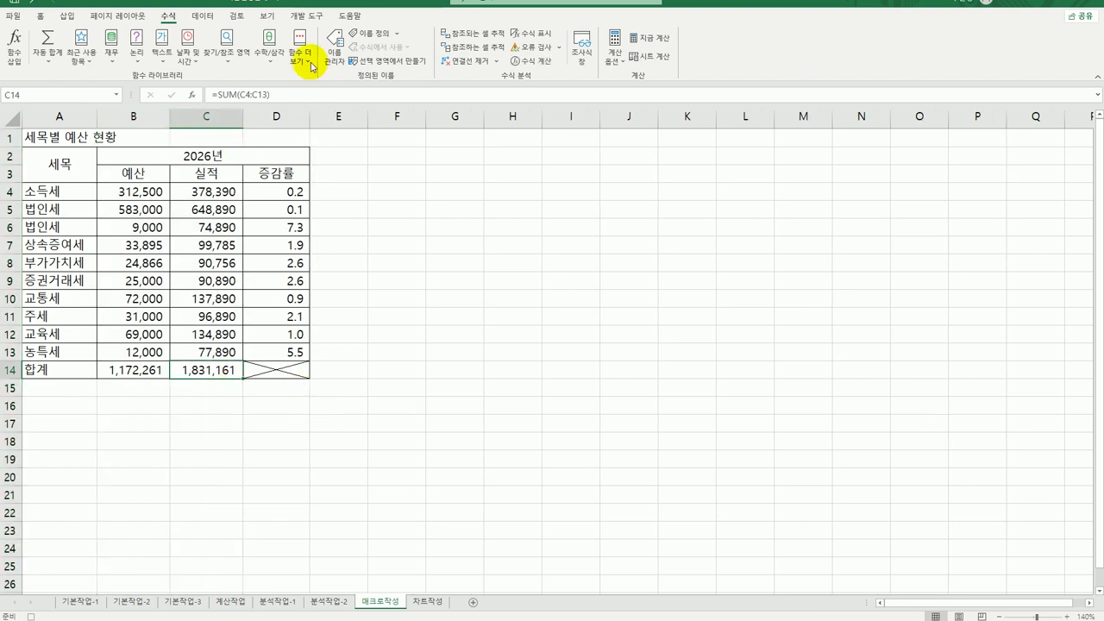
pyautogui.click(304, 17)
pyautogui.click(83, 34)
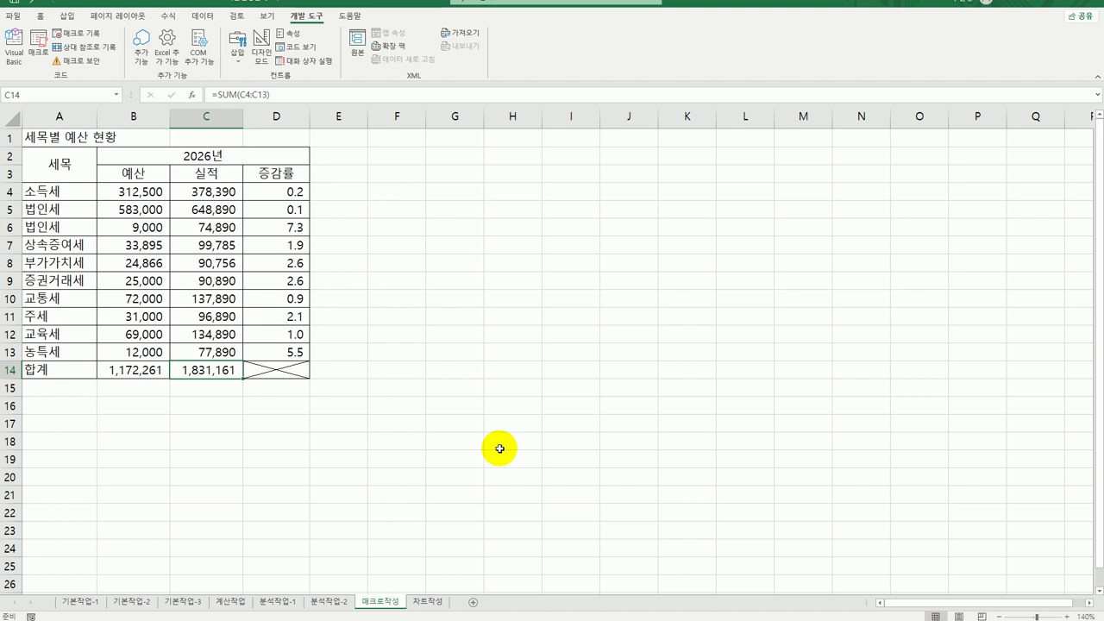
# Insert a form button over F3:F4, assign it the 자동합계 macro, and label it 자동합계
pyautogui.click(243, 58)
pyautogui.click(236, 93)
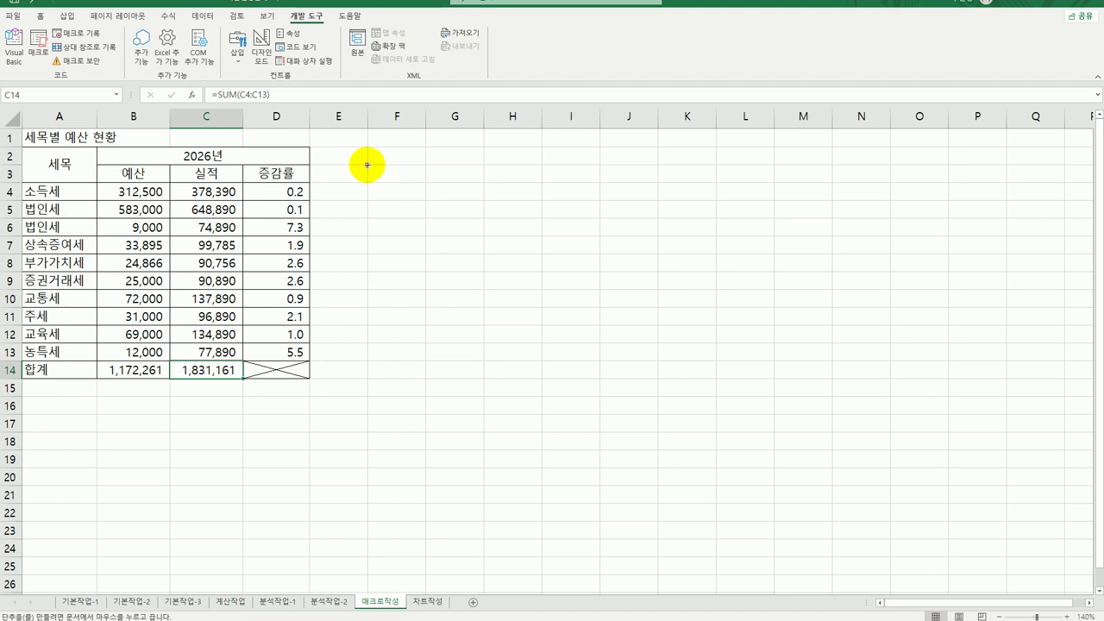
pyautogui.moveTo(366, 165); pyautogui.dragTo(412, 200)
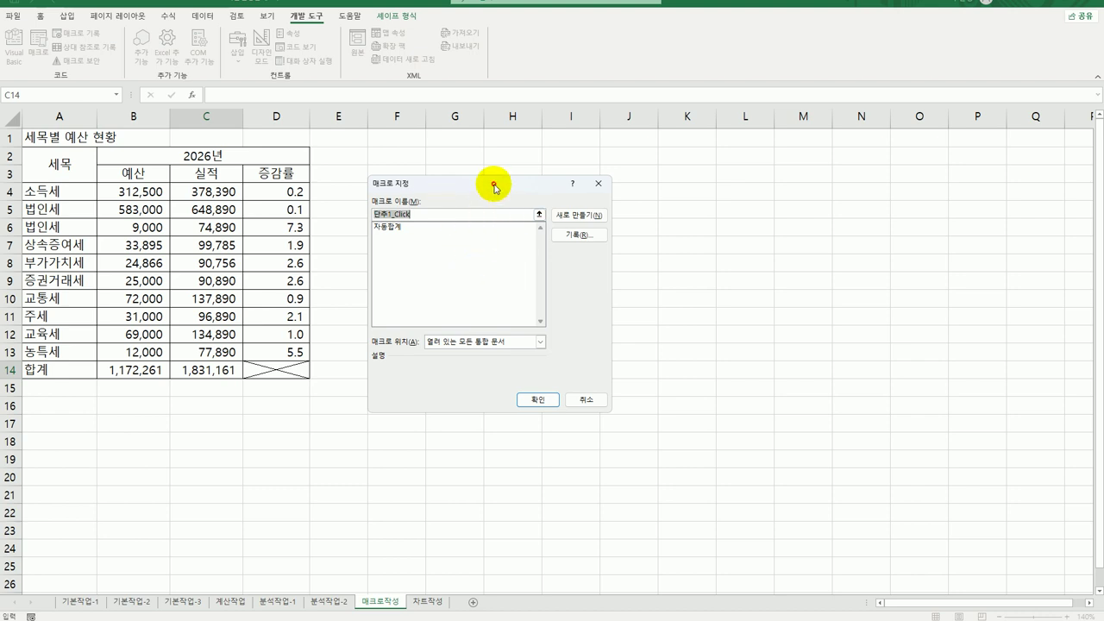
pyautogui.moveTo(494, 187); pyautogui.dragTo(580, 177)
pyautogui.click(502, 221)
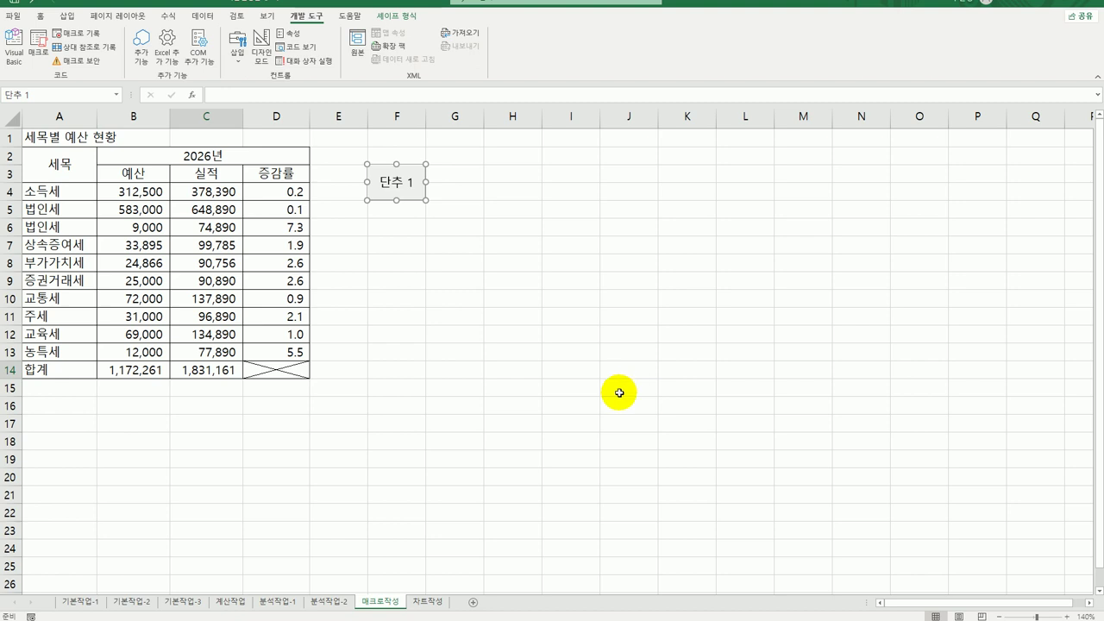
pyautogui.write('자동합계')
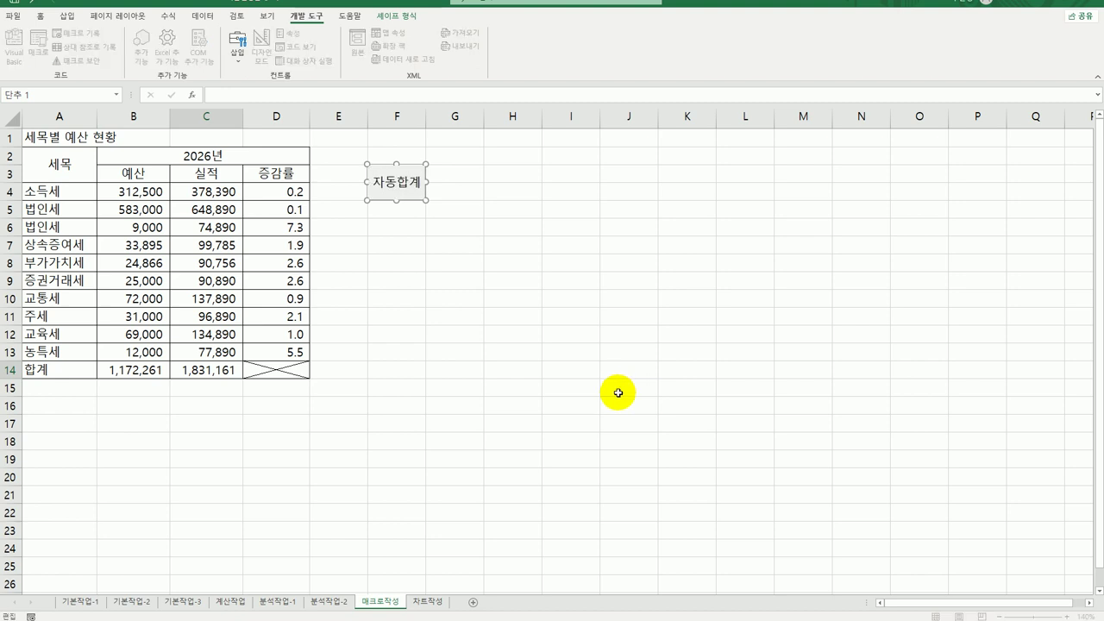
pyautogui.click(619, 392)
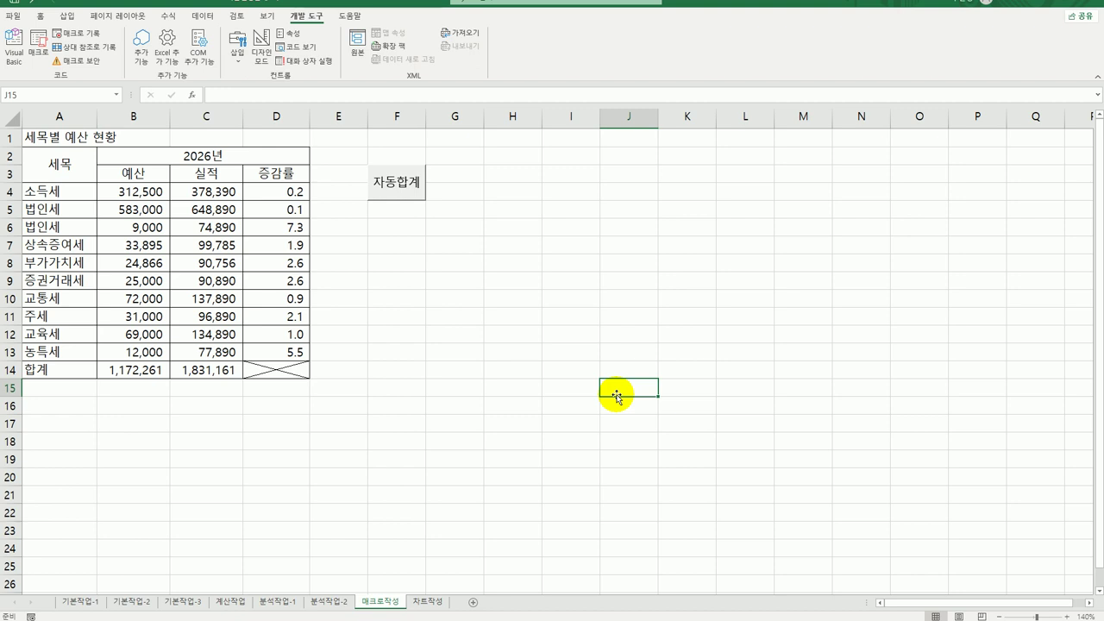
# Clear the 합계 cells B14:C14 and run the macro with the 자동합계 button to test it
pyautogui.moveTo(148, 370); pyautogui.dragTo(182, 369)
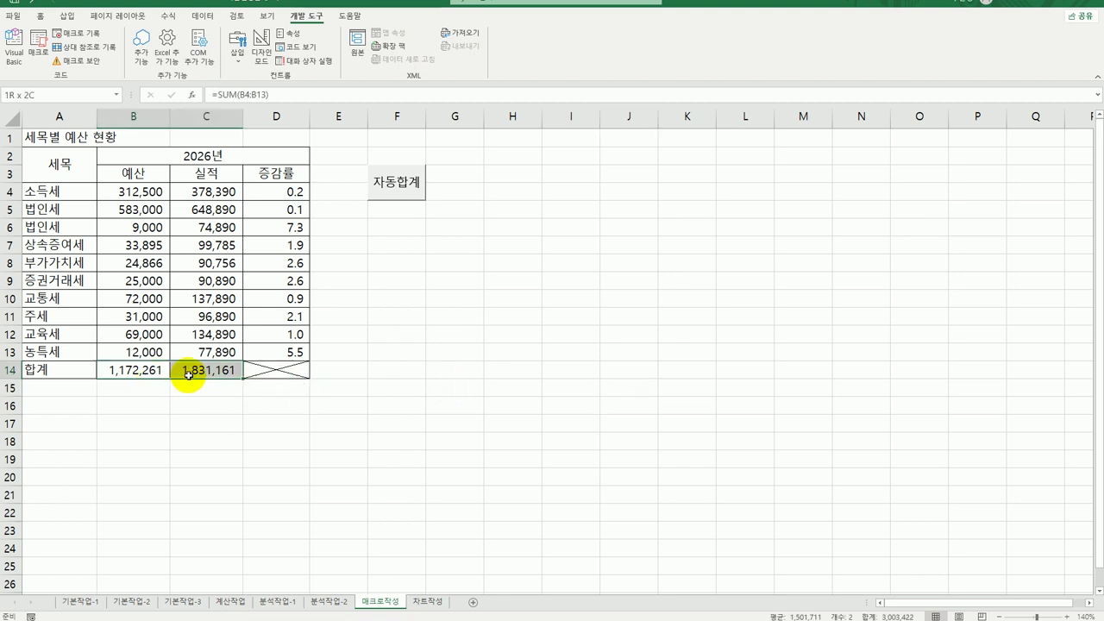
pyautogui.press('Delete')
pyautogui.click(395, 333)
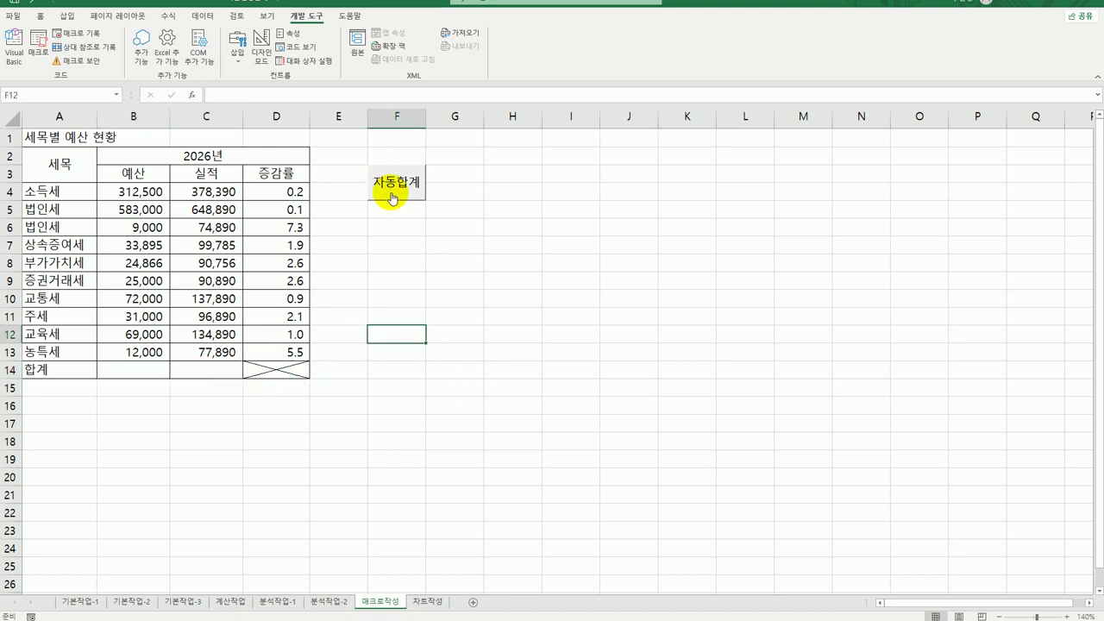
pyautogui.click(393, 197)
pyautogui.moveTo(449, 177); pyautogui.dragTo(451, 196)
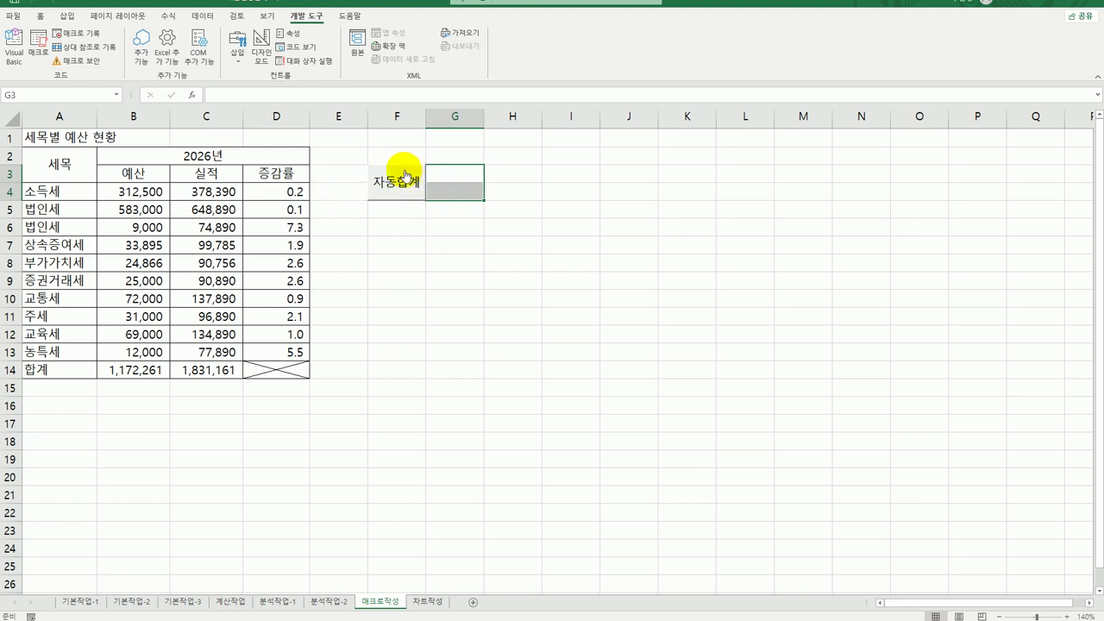
pyautogui.click(405, 174)
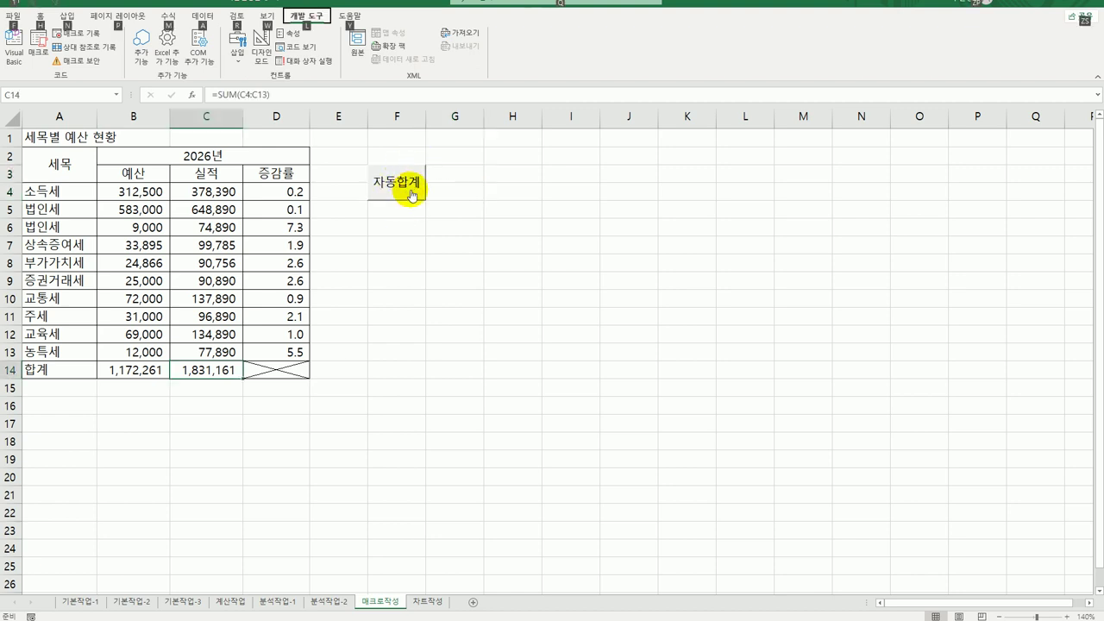
# Move the 자동합계 button down one row so it covers F4:F5, and deselect it
pyautogui.rightClick(400, 194)
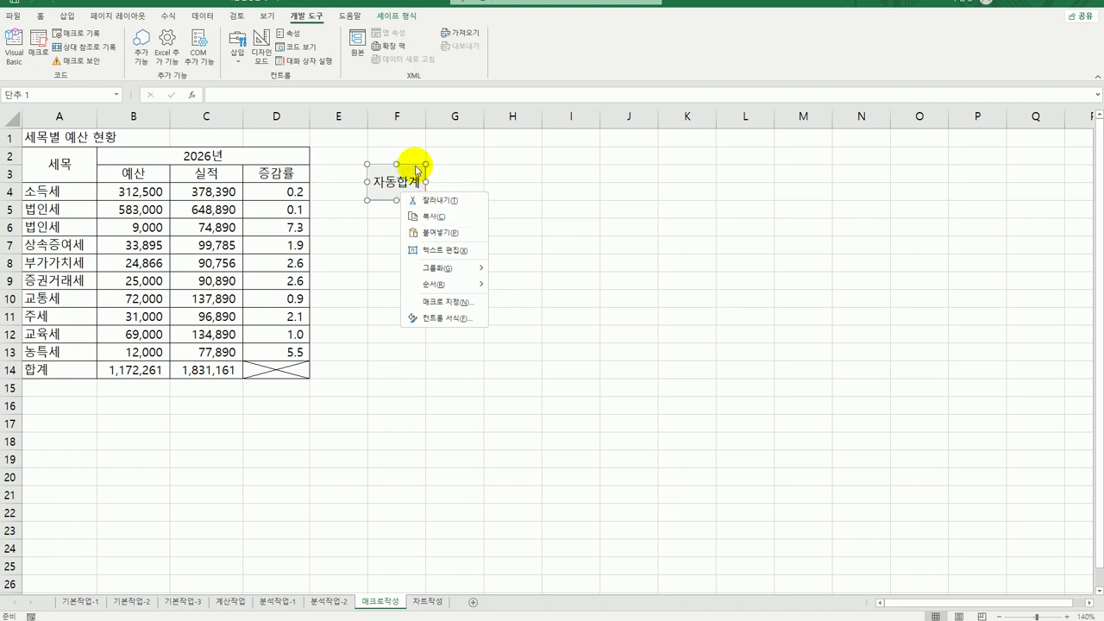
pyautogui.press('Escape')
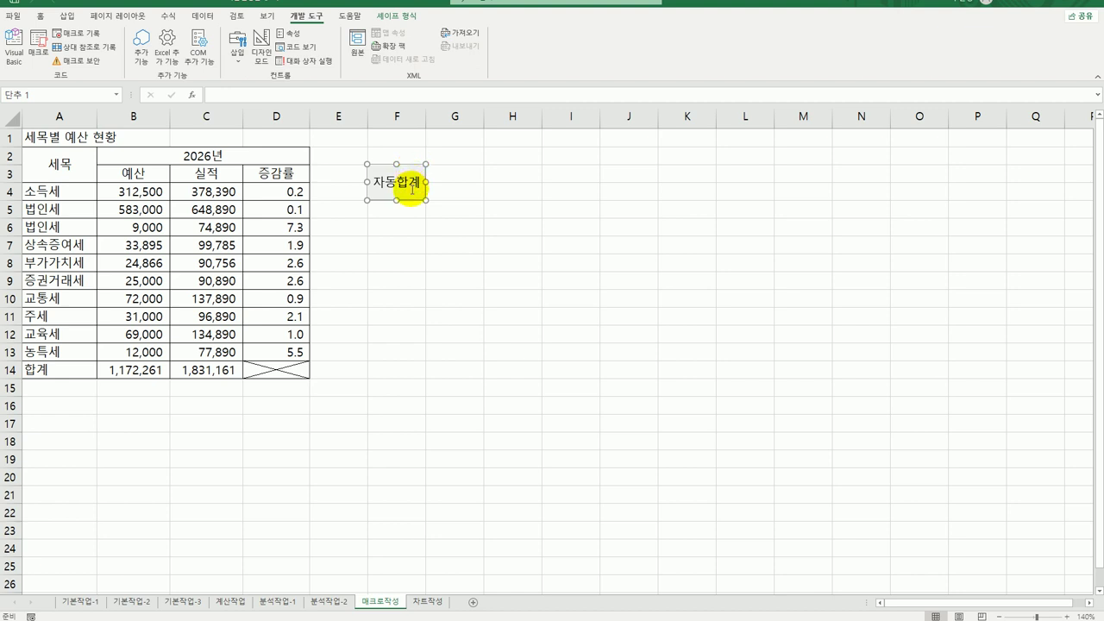
pyautogui.moveTo(416, 197); pyautogui.dragTo(451, 212)
pyautogui.click(412, 249)
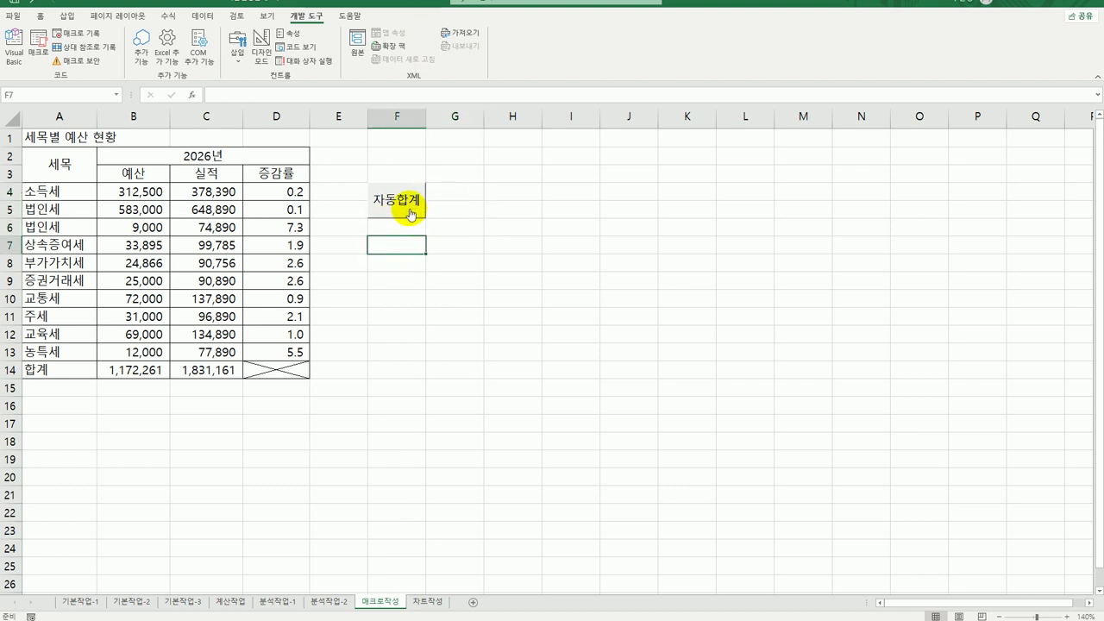
pyautogui.rightClick(412, 214)
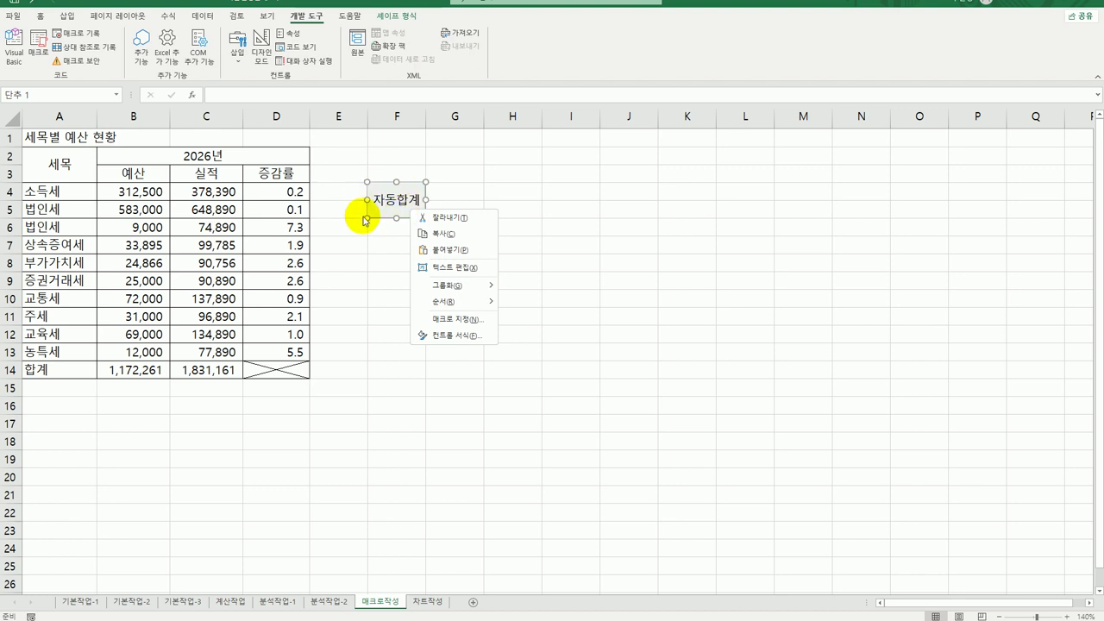
pyautogui.click(407, 184)
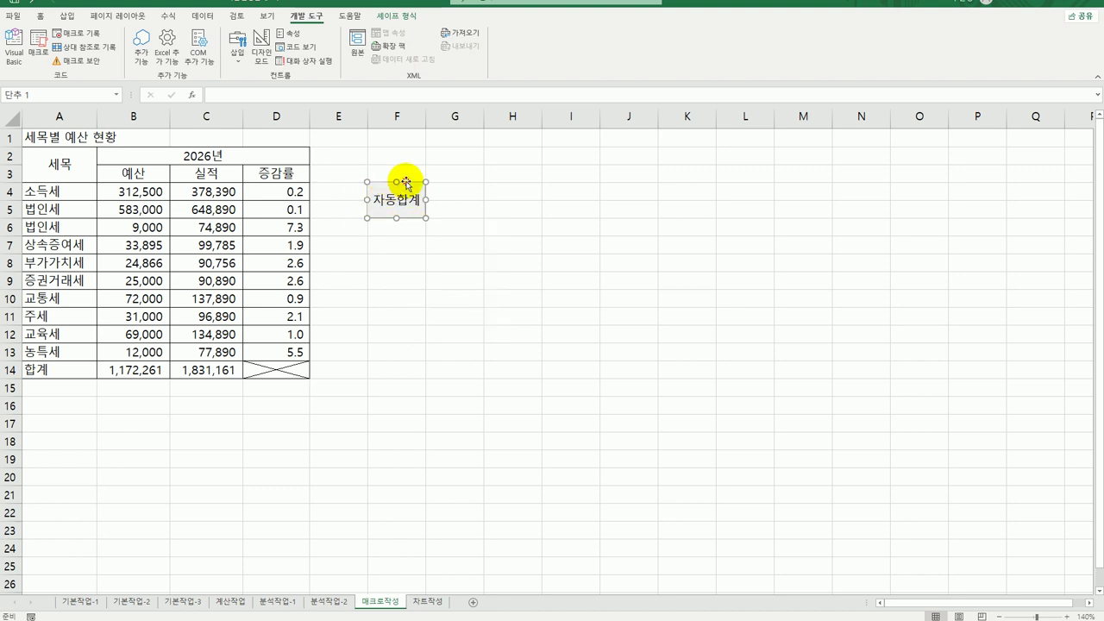
pyautogui.click(466, 350)
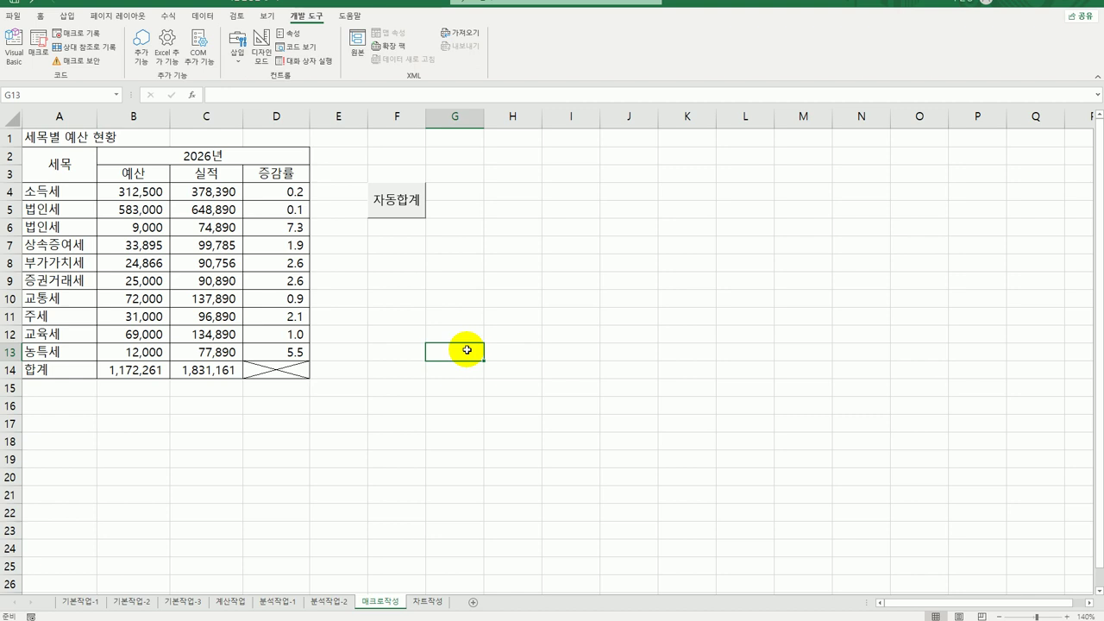
# Start recording a new macro named 백분율, stored in the current workbook
pyautogui.click(497, 335)
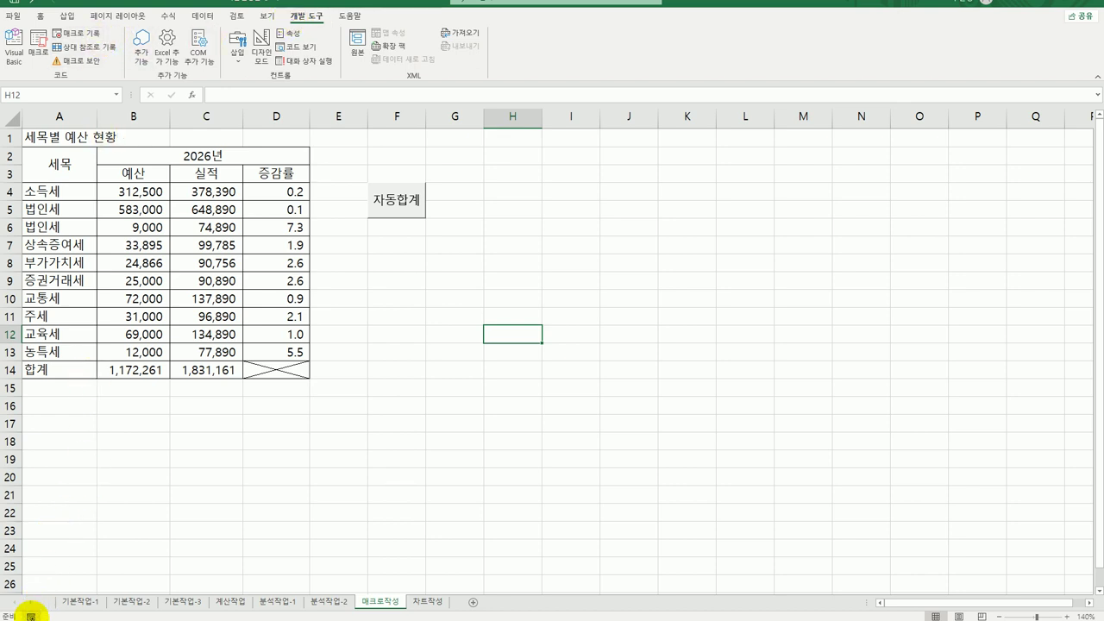
pyautogui.click(30, 616)
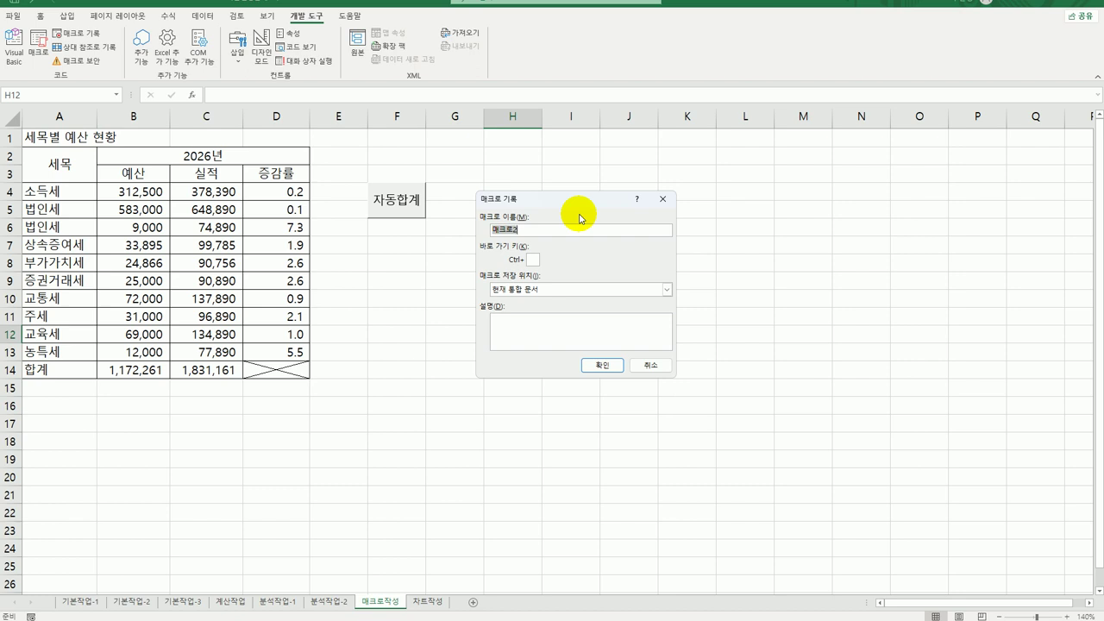
pyautogui.write('자')
pyautogui.click(601, 366)
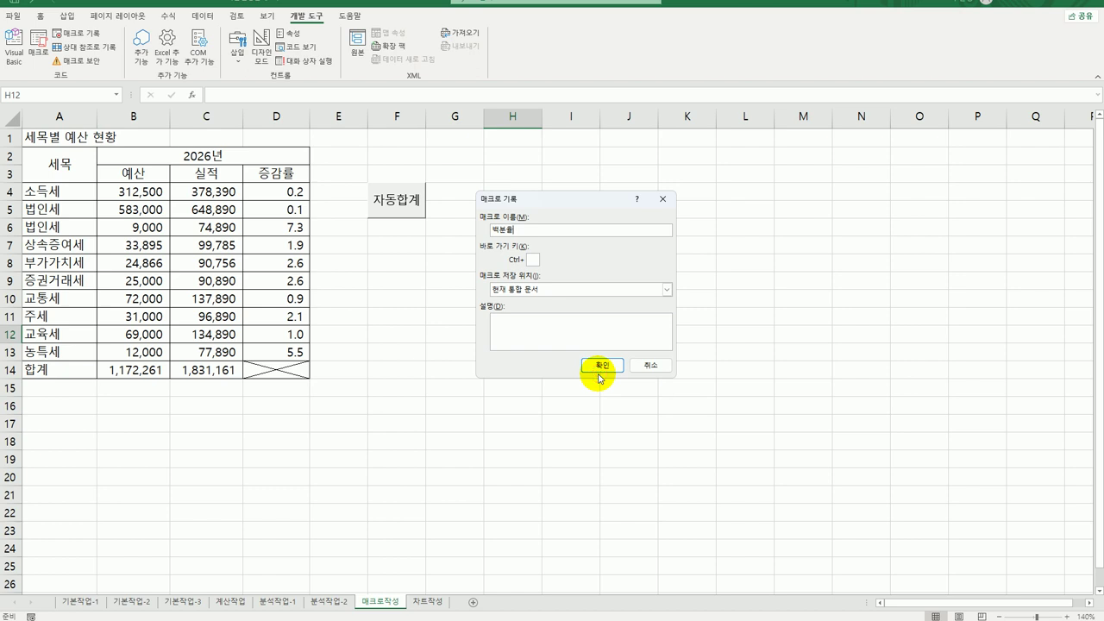
pyautogui.click(602, 366)
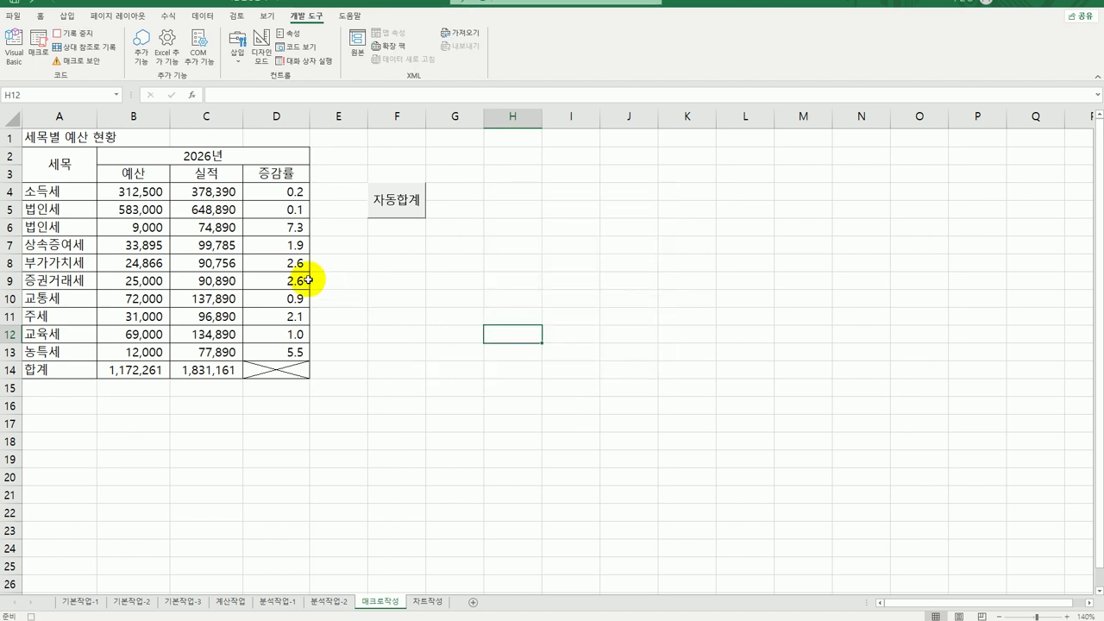
# Apply the percent style to the 증감률 values in D4:D13, select D13, and stop recording the macro
pyautogui.moveTo(283, 195); pyautogui.dragTo(285, 350)
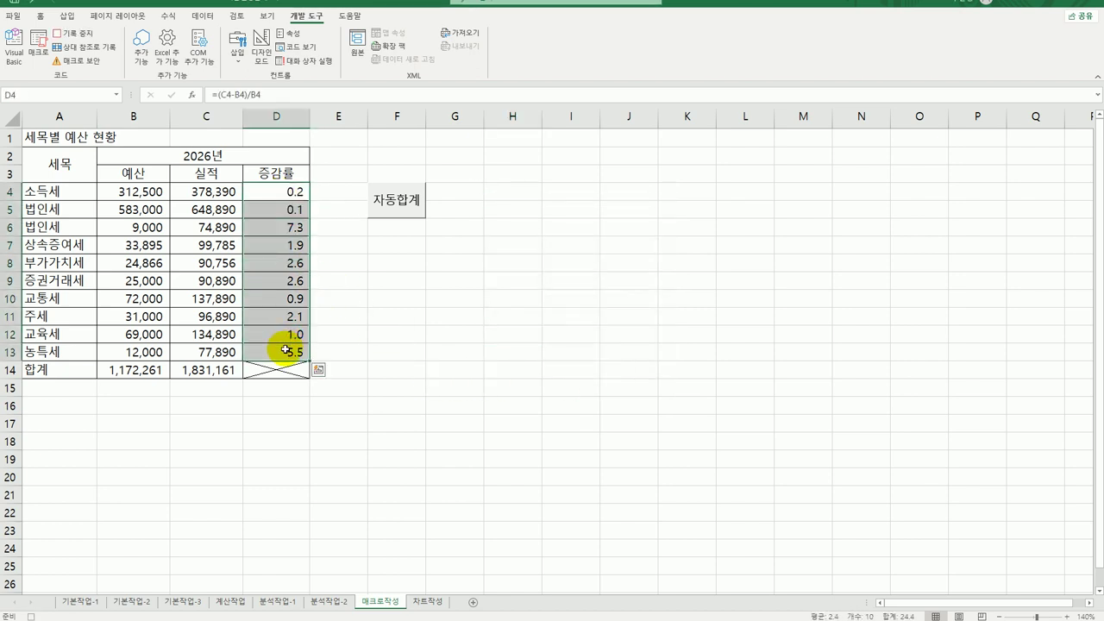
pyautogui.click(40, 15)
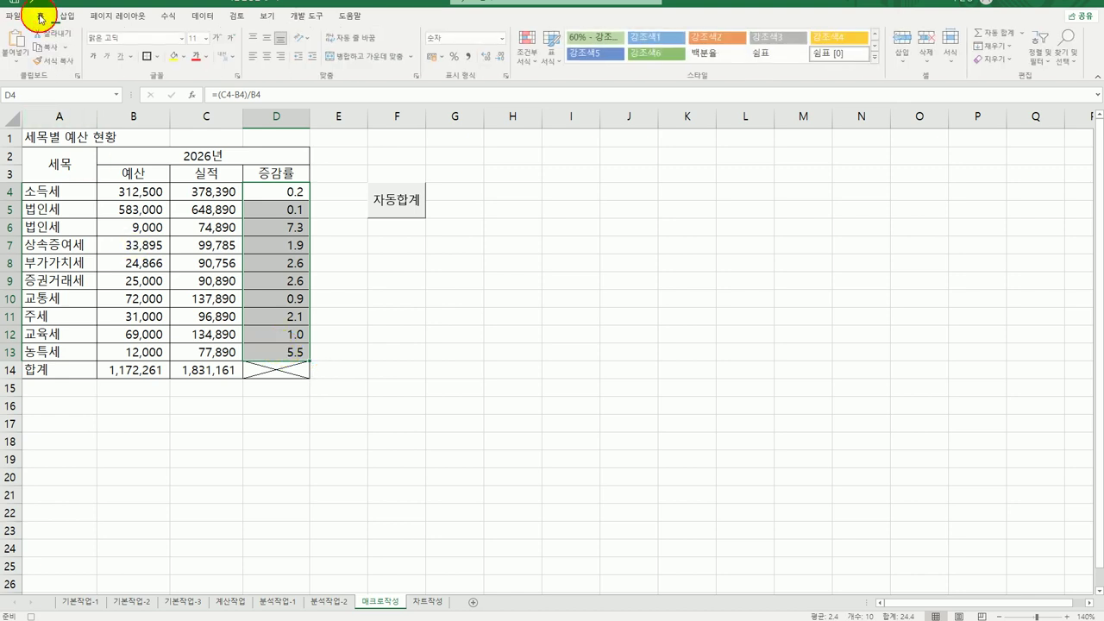
pyautogui.click(455, 57)
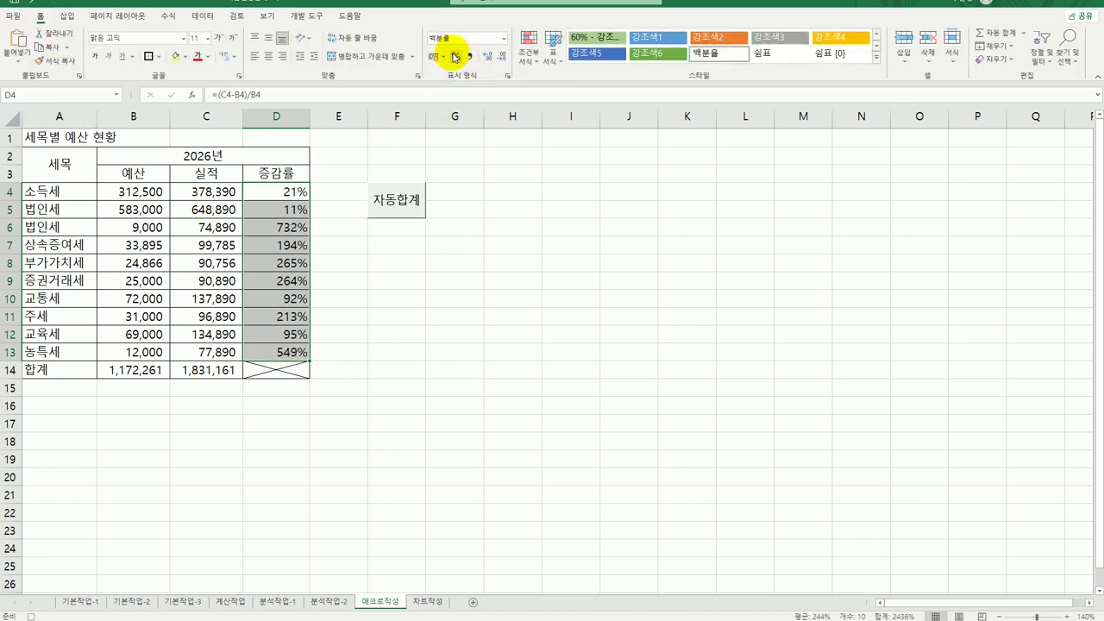
pyautogui.click(287, 353)
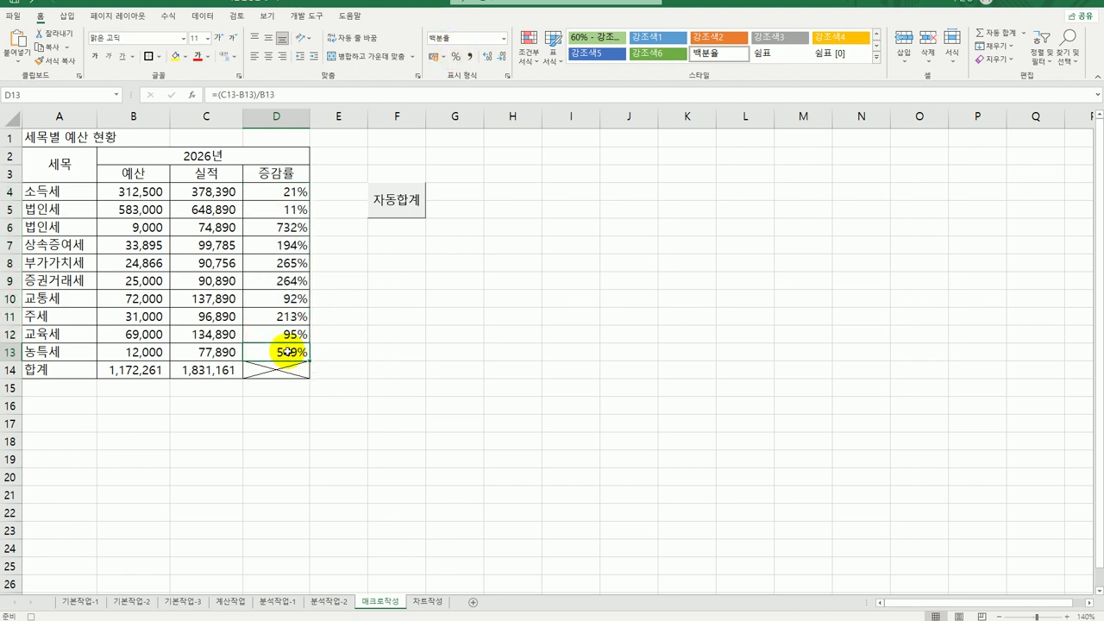
pyautogui.click(308, 18)
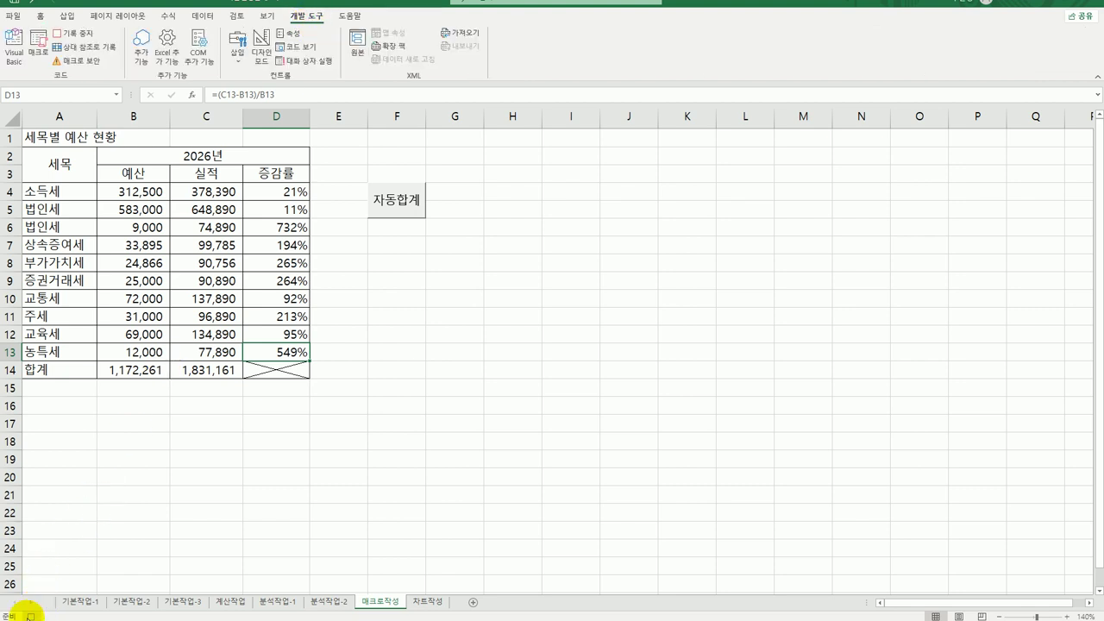
pyautogui.click(29, 616)
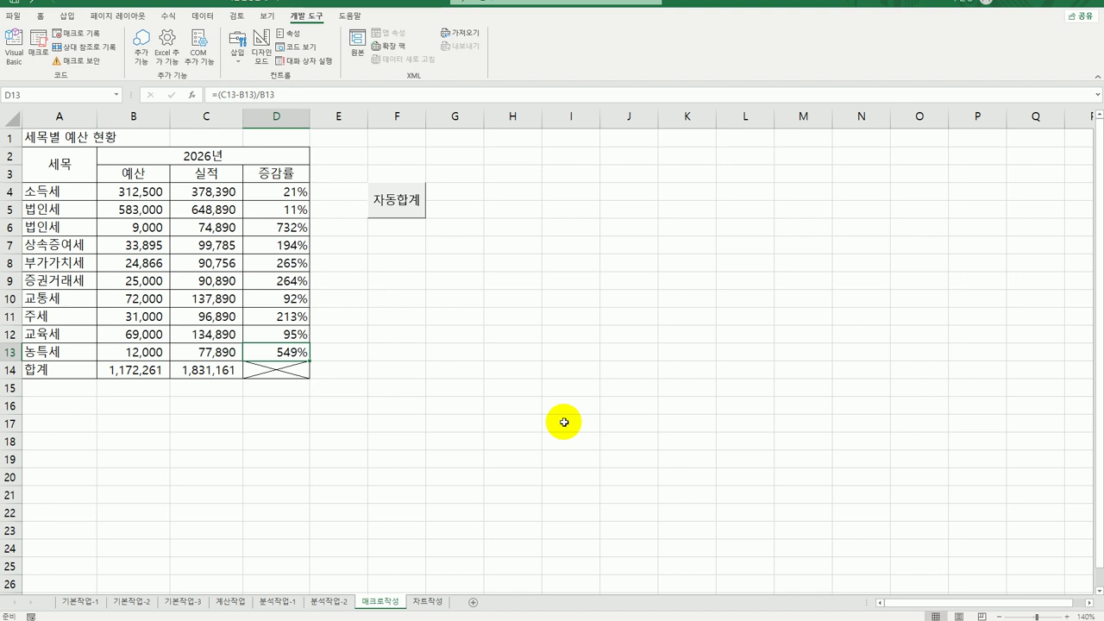
# Insert a form button over F8:F9, assign it the 백분율 macro, and label it 백분율
pyautogui.click(237, 48)
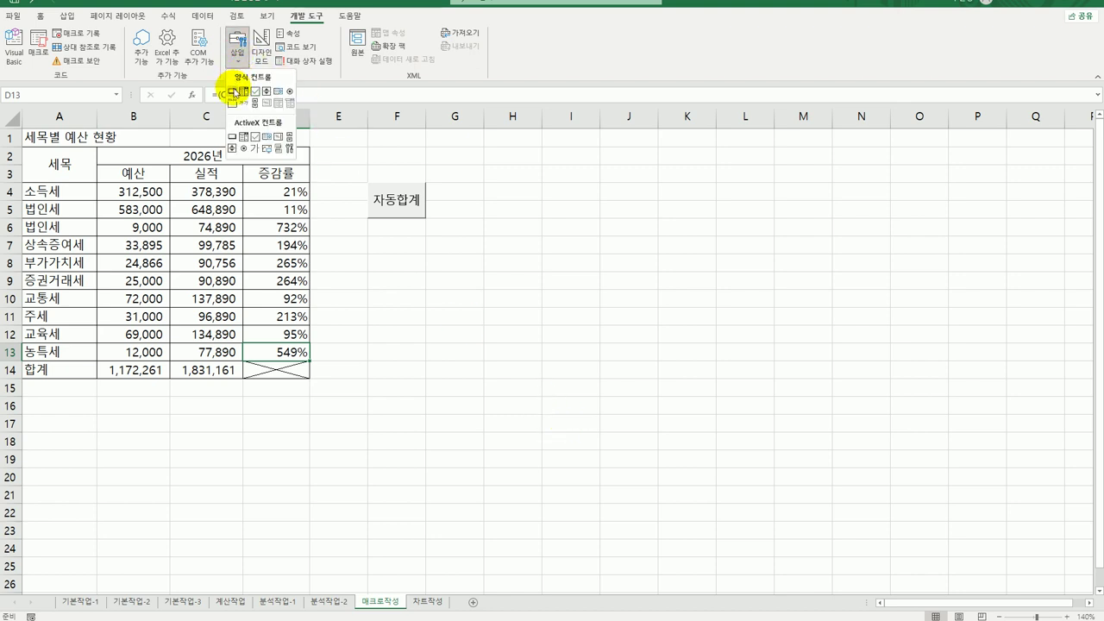
pyautogui.click(233, 91)
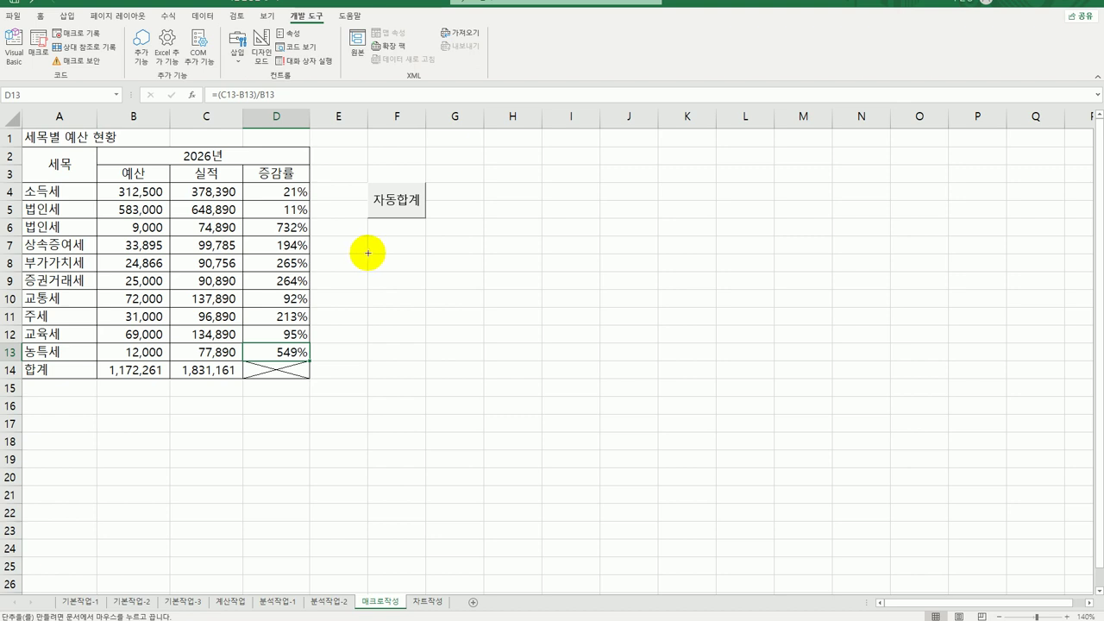
pyautogui.moveTo(367, 253); pyautogui.dragTo(420, 289)
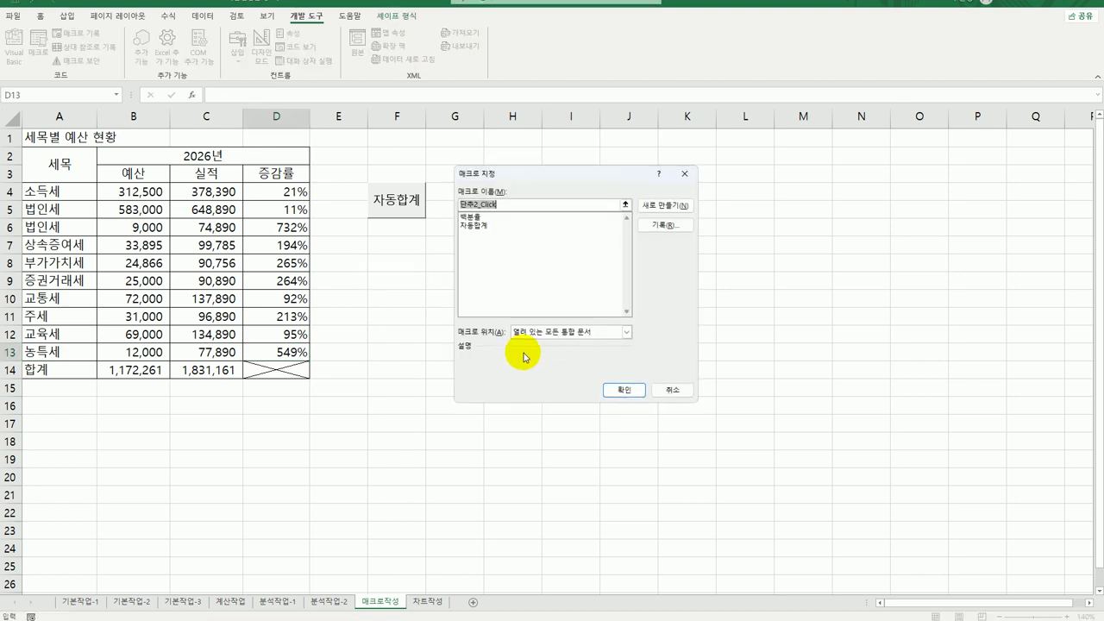
pyautogui.click(481, 217)
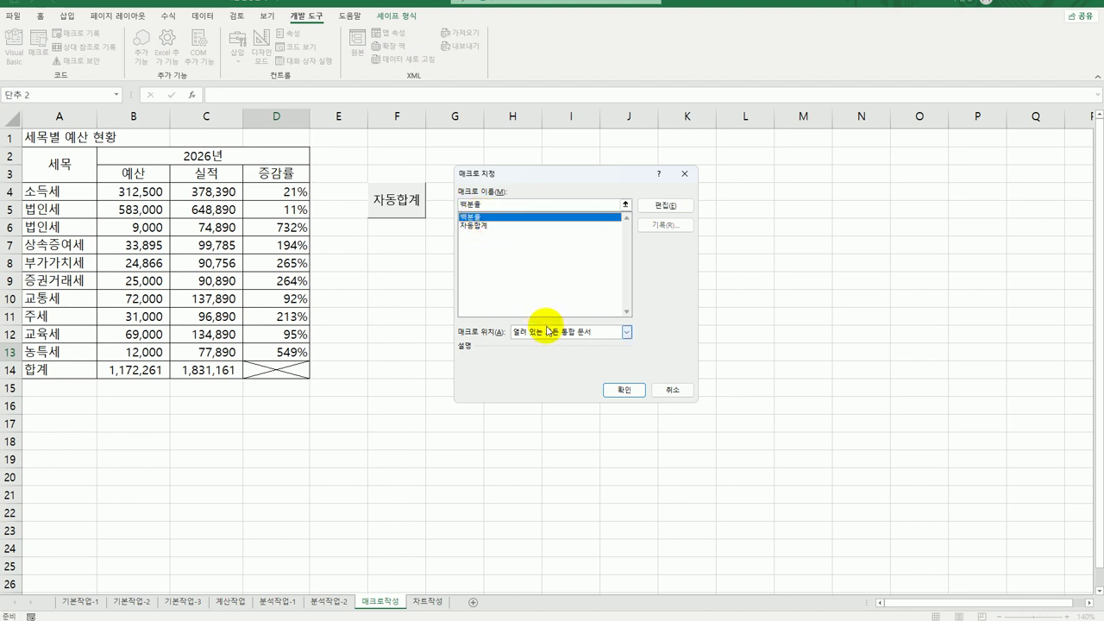
pyautogui.click(626, 389)
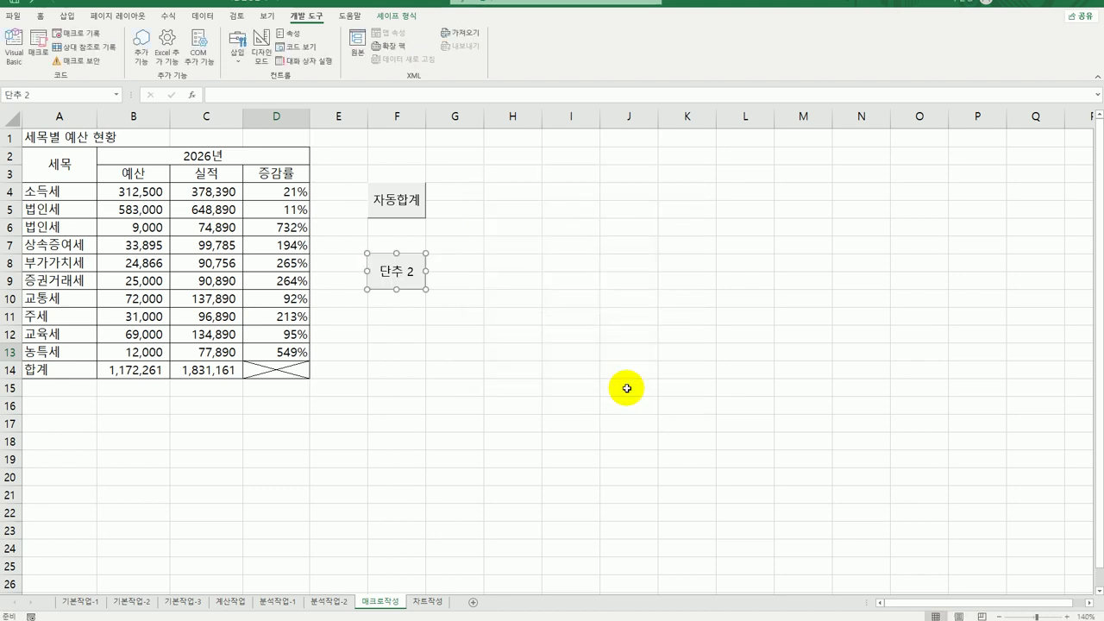
pyautogui.write('백분ㅇ')
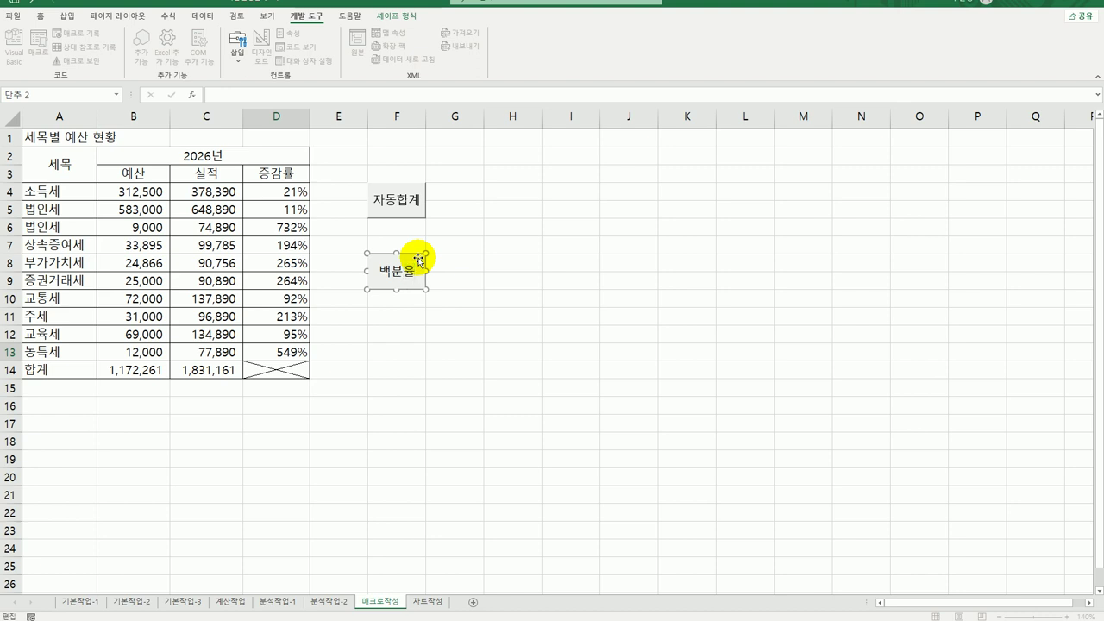
pyautogui.rightClick(421, 261)
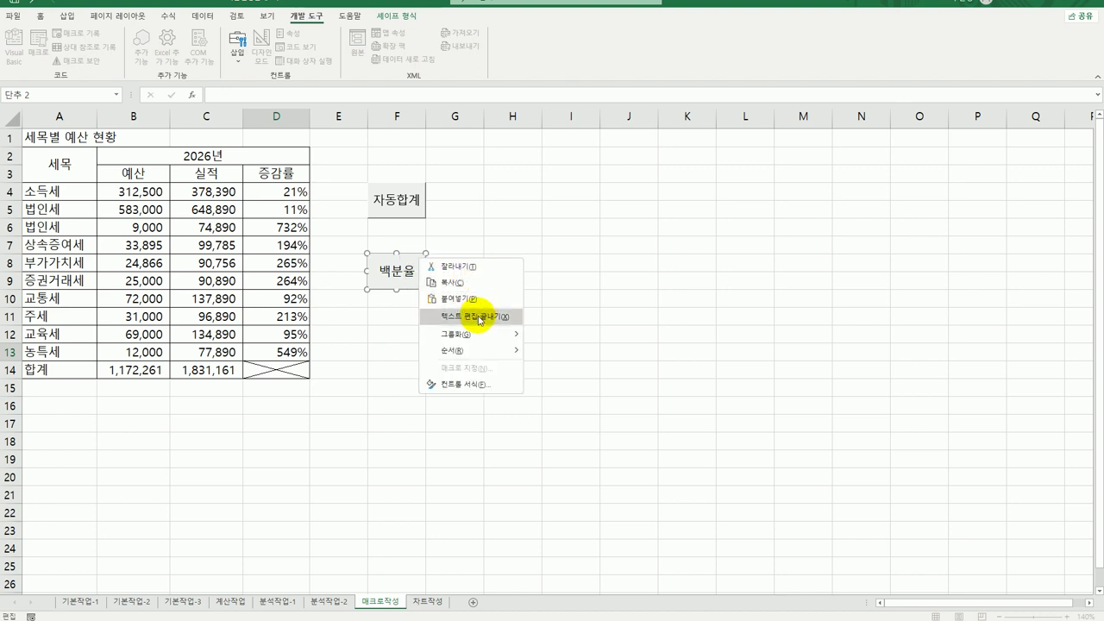
pyautogui.click(604, 345)
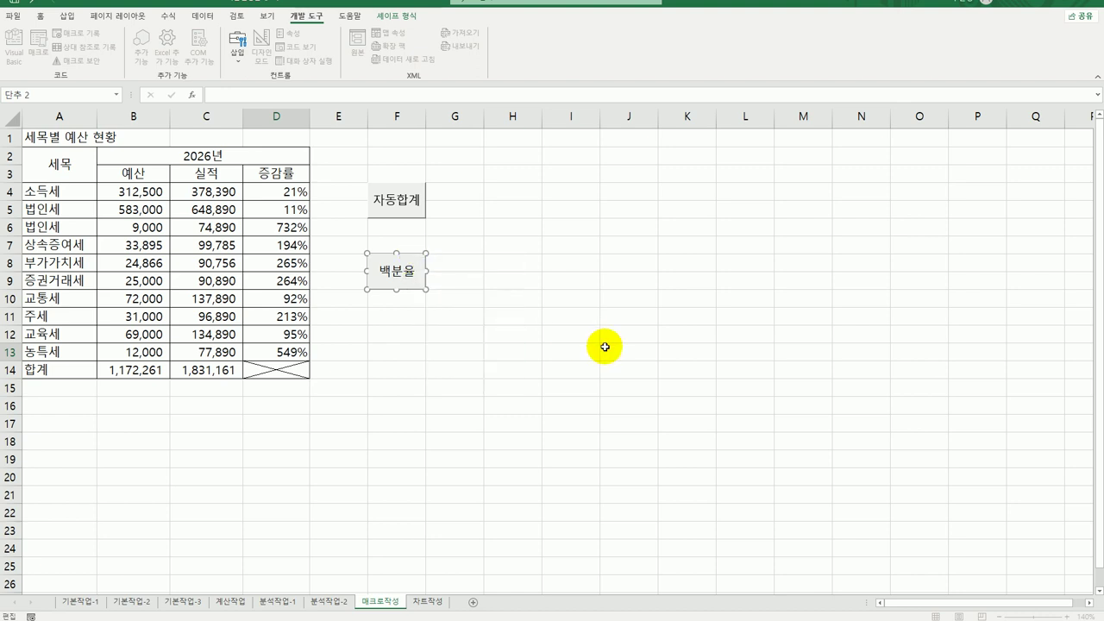
pyautogui.click(605, 347)
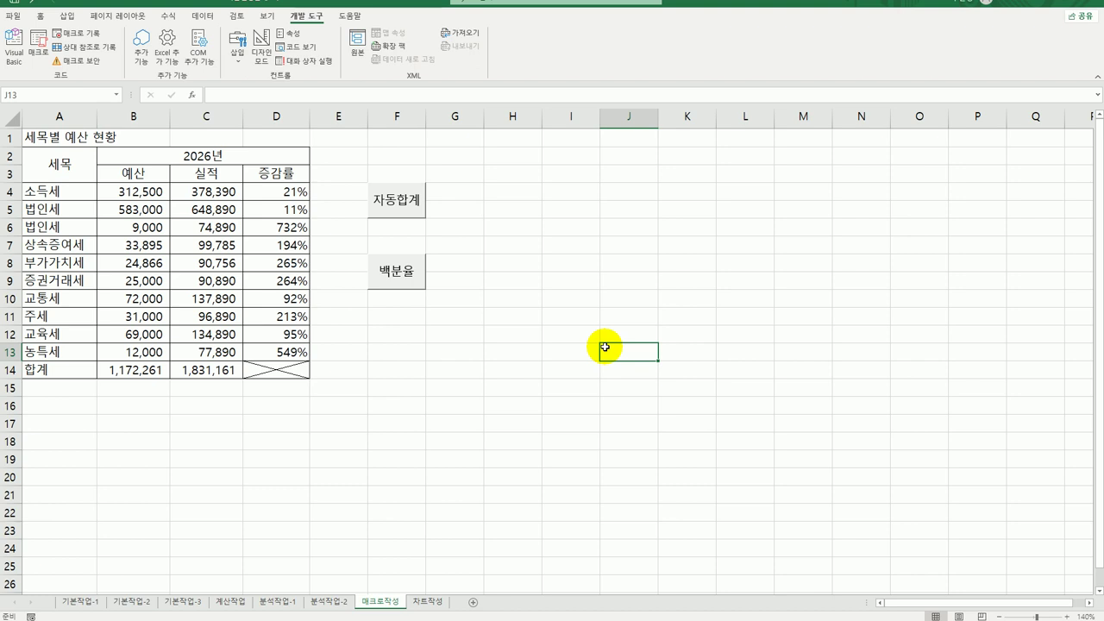
# Change the line chart on the 차트작성 sheet to a clustered column chart (묶은 세로 막대형)
pyautogui.click(426, 604)
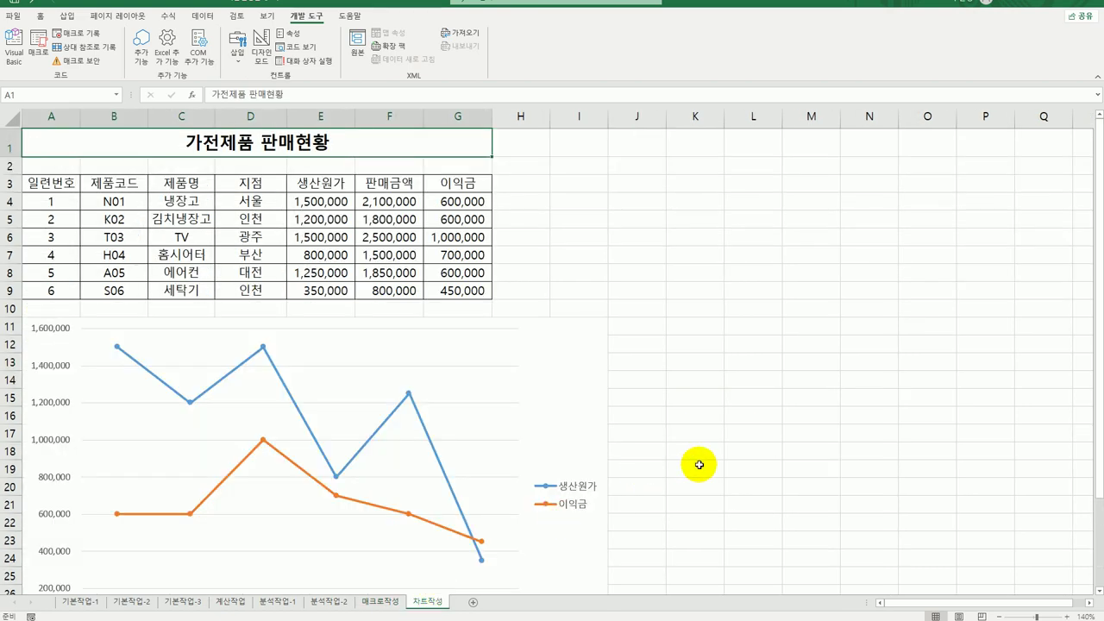
pyautogui.scroll(-2, 704, 463)
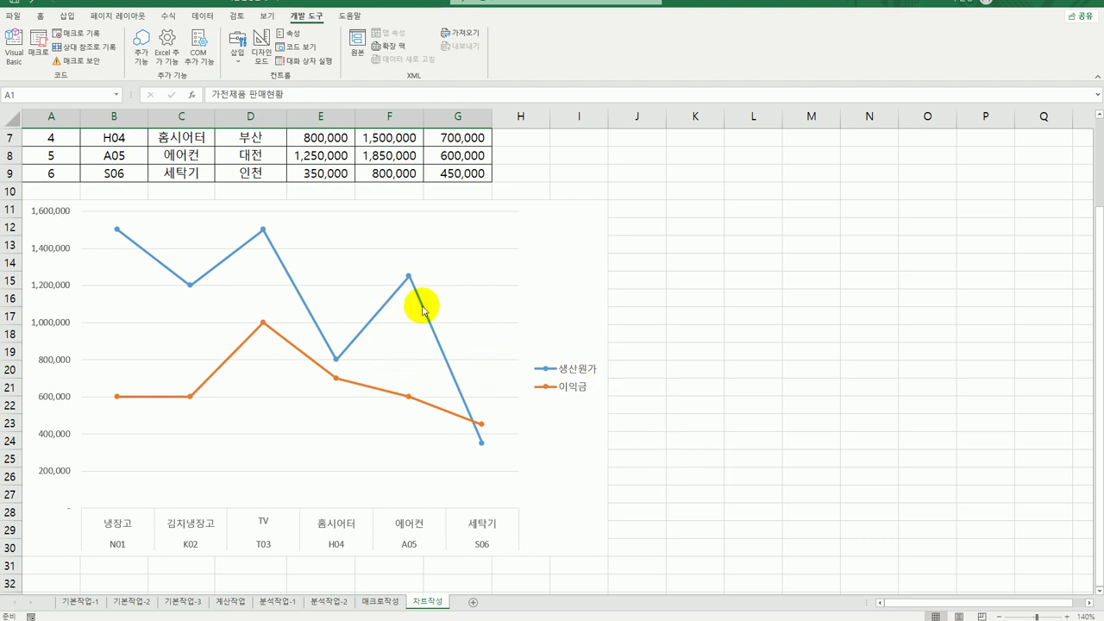
pyautogui.rightClick(422, 229)
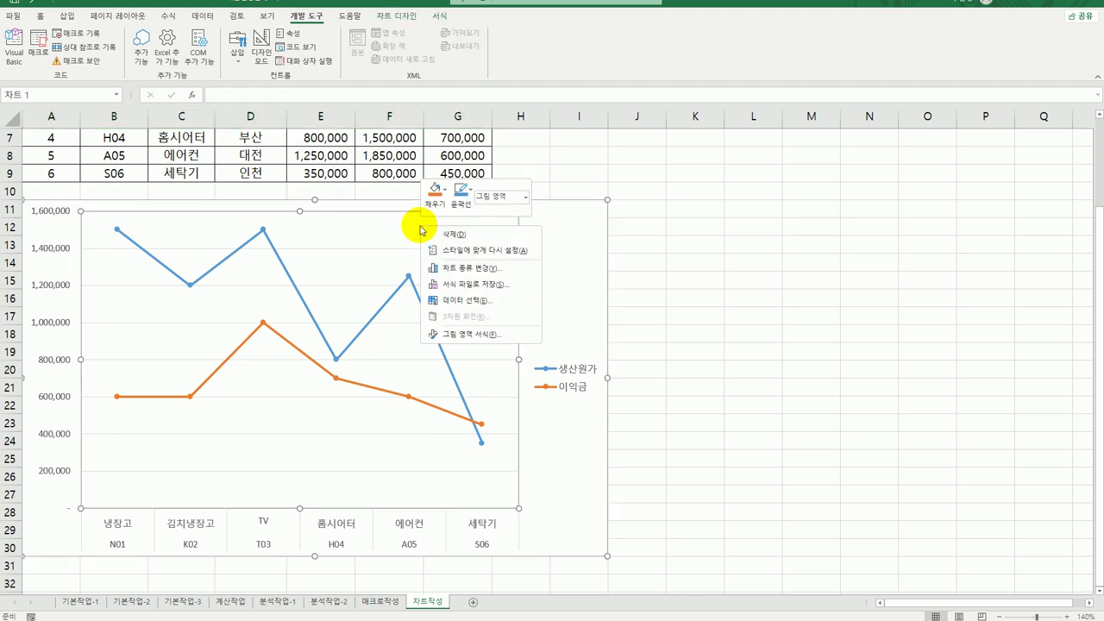
pyautogui.click(473, 268)
pyautogui.click(432, 209)
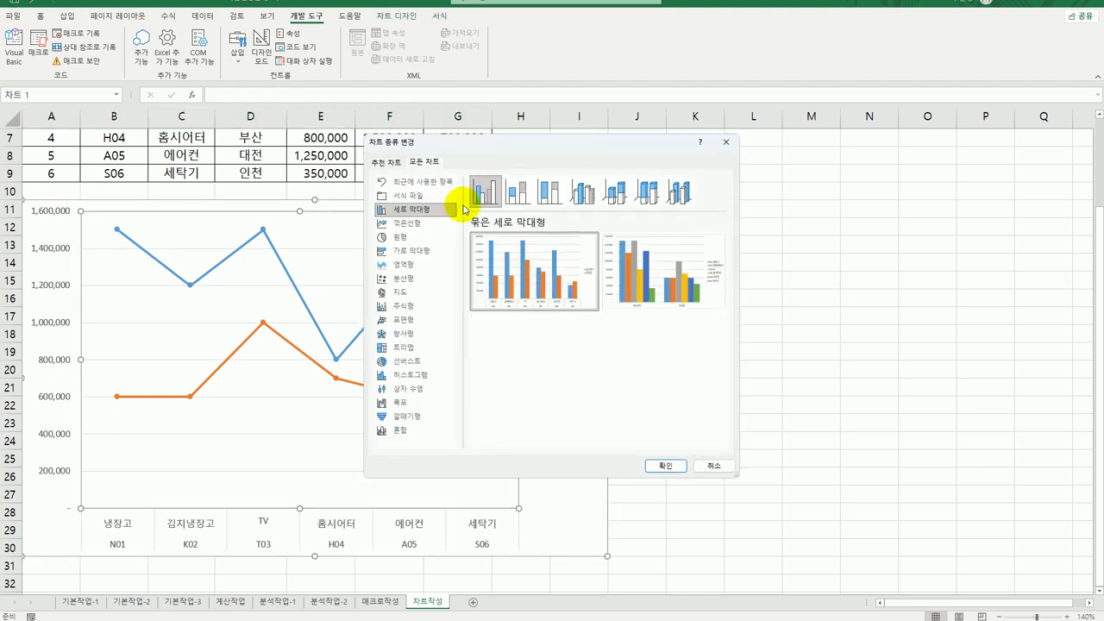
pyautogui.click(665, 464)
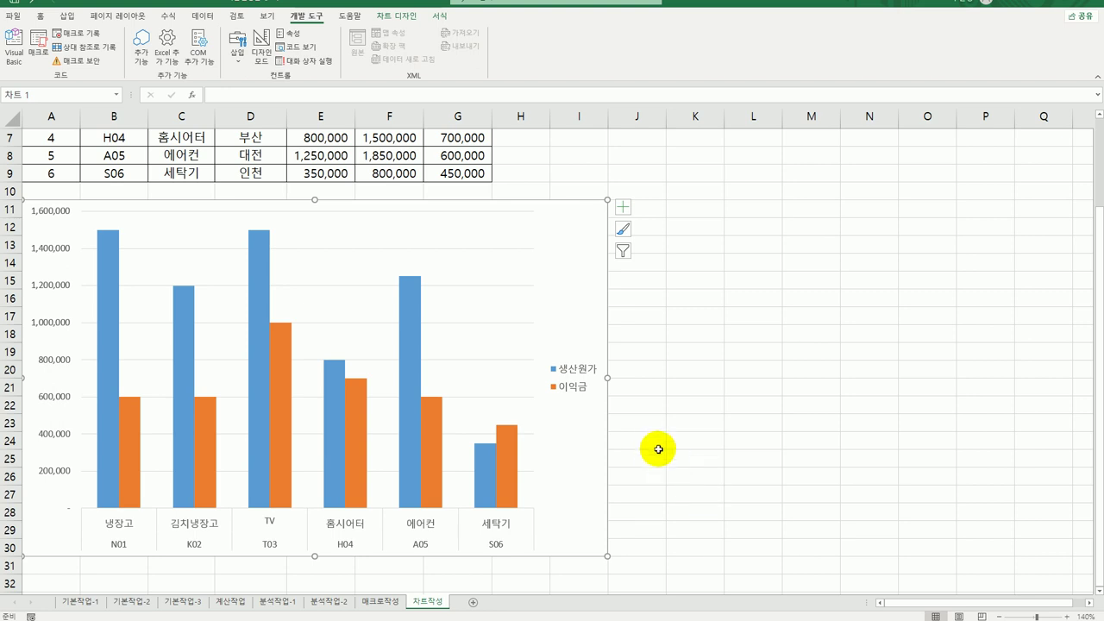
# Set the chart's horizontal axis label range to the 제품명 cells C4:C9 in its source data
pyautogui.scroll(-1, 649, 445)
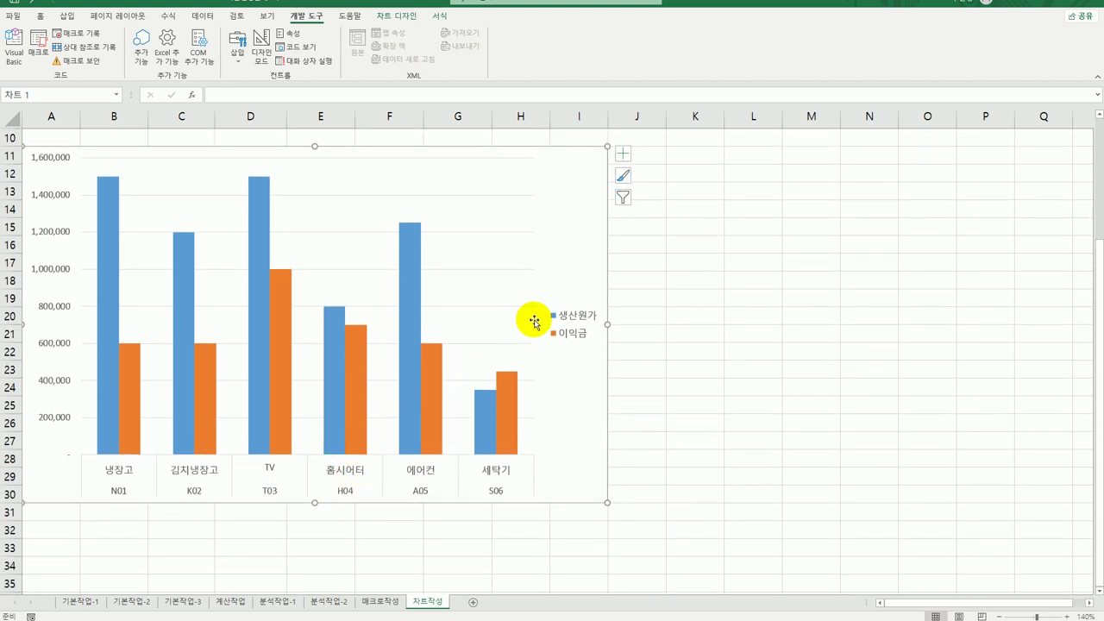
pyautogui.rightClick(522, 216)
pyautogui.click(580, 295)
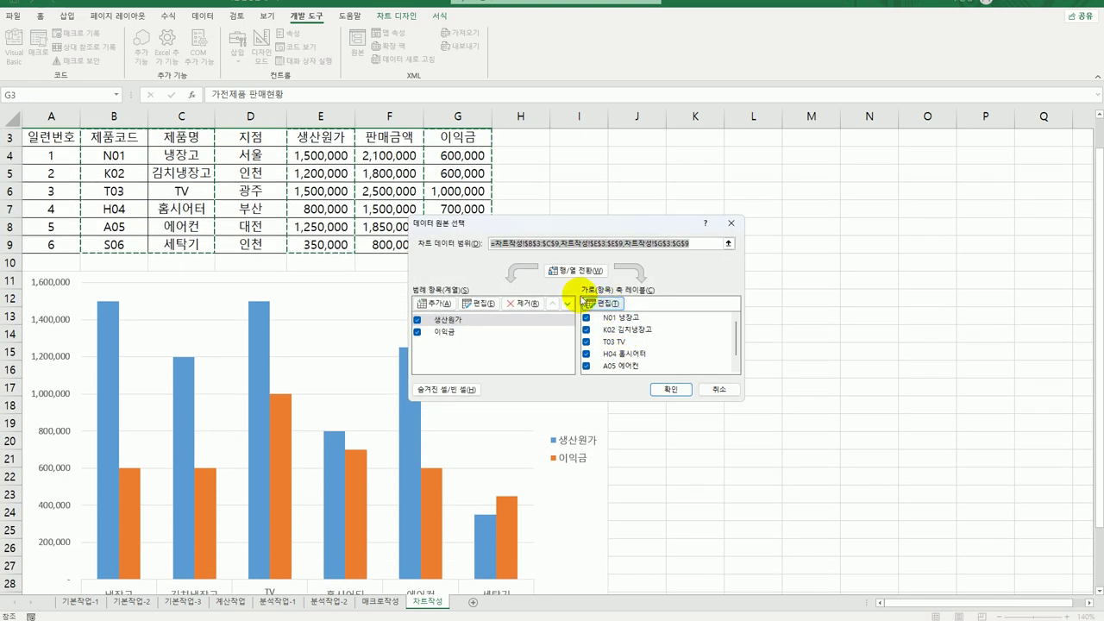
pyautogui.click(615, 304)
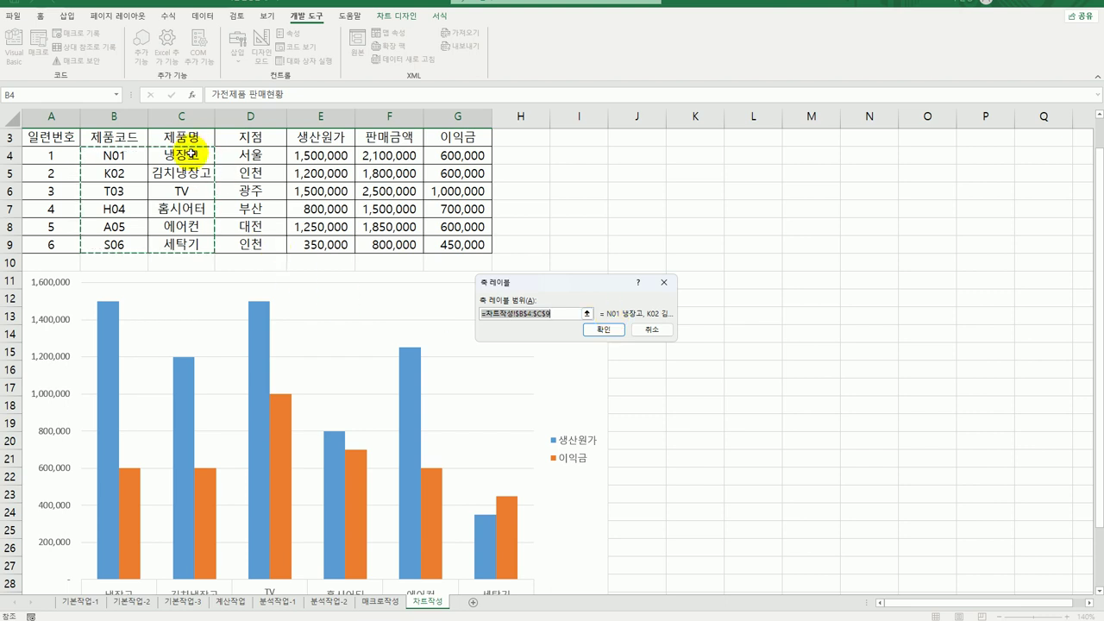
pyautogui.moveTo(194, 153); pyautogui.dragTo(203, 239)
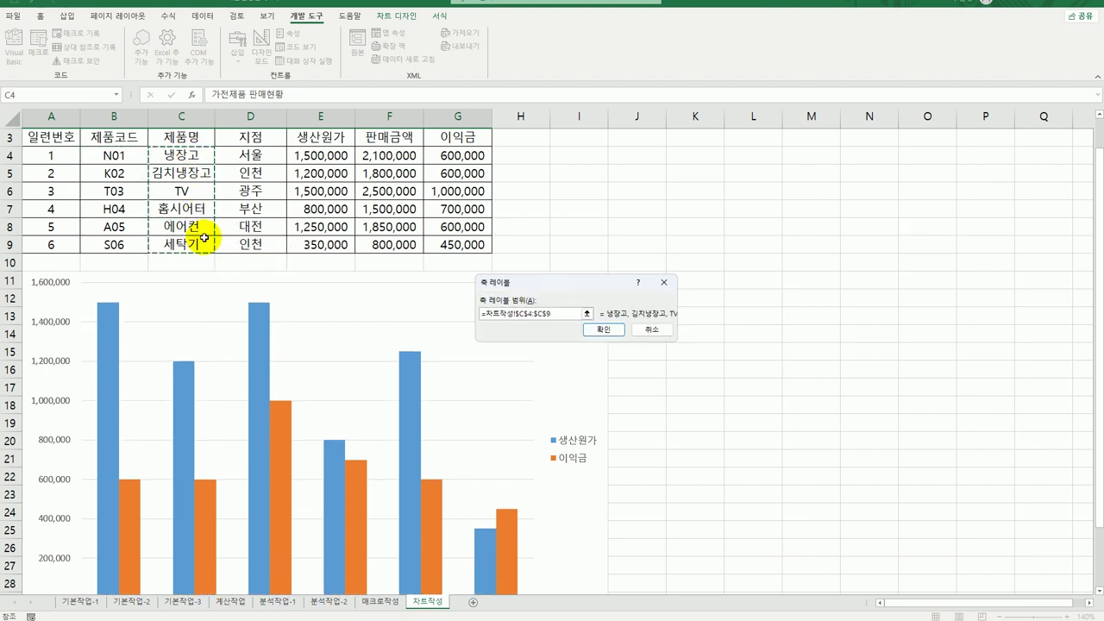
pyautogui.click(601, 331)
pyautogui.click(671, 392)
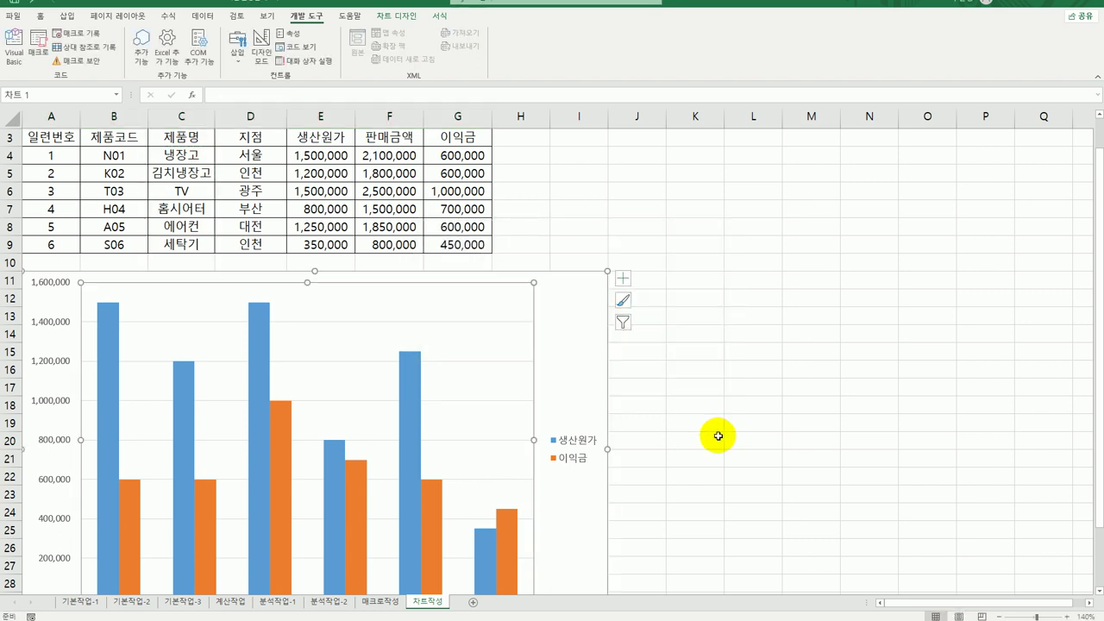
# Add a chart title to the column chart and set its text to 가전제품 생산원가와 이익금 비교
pyautogui.click(718, 436)
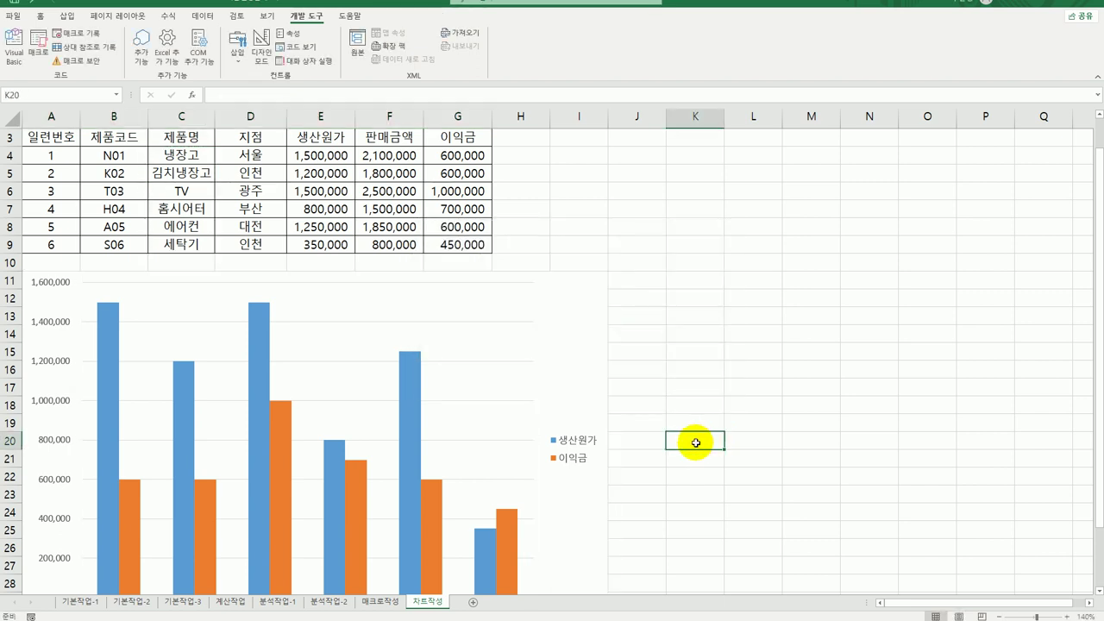
pyautogui.scroll(-1, 695, 443)
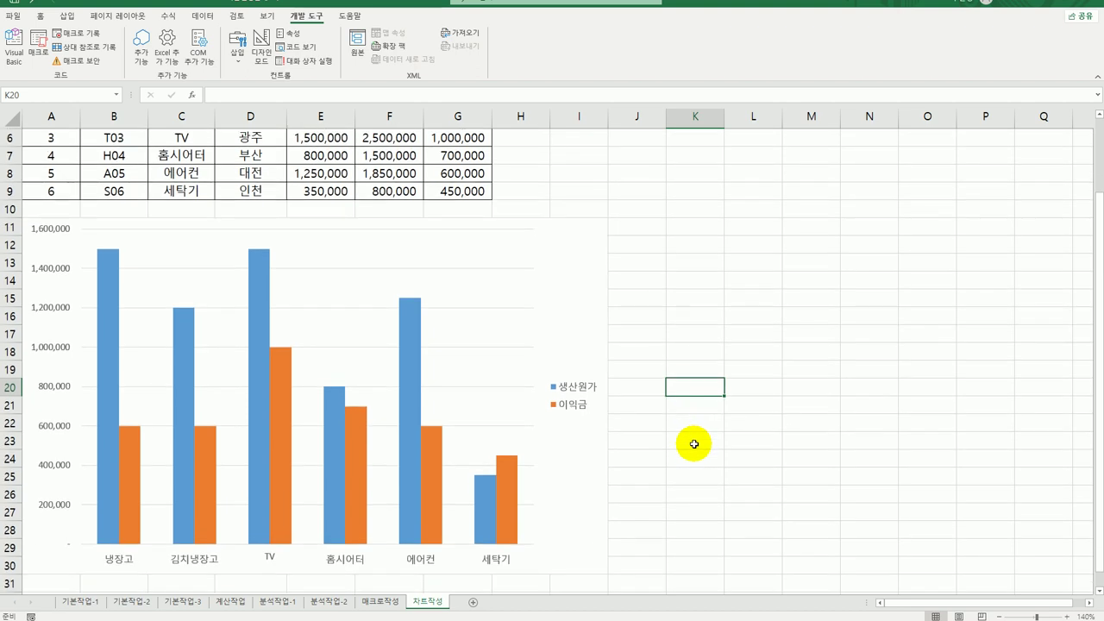
pyautogui.click(576, 259)
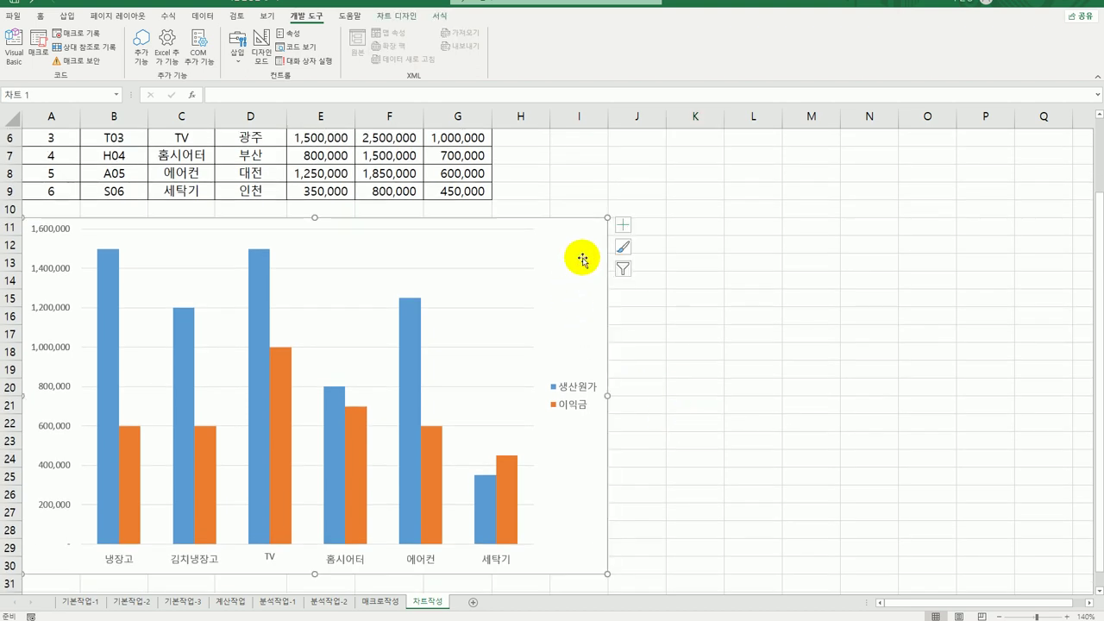
pyautogui.click(622, 225)
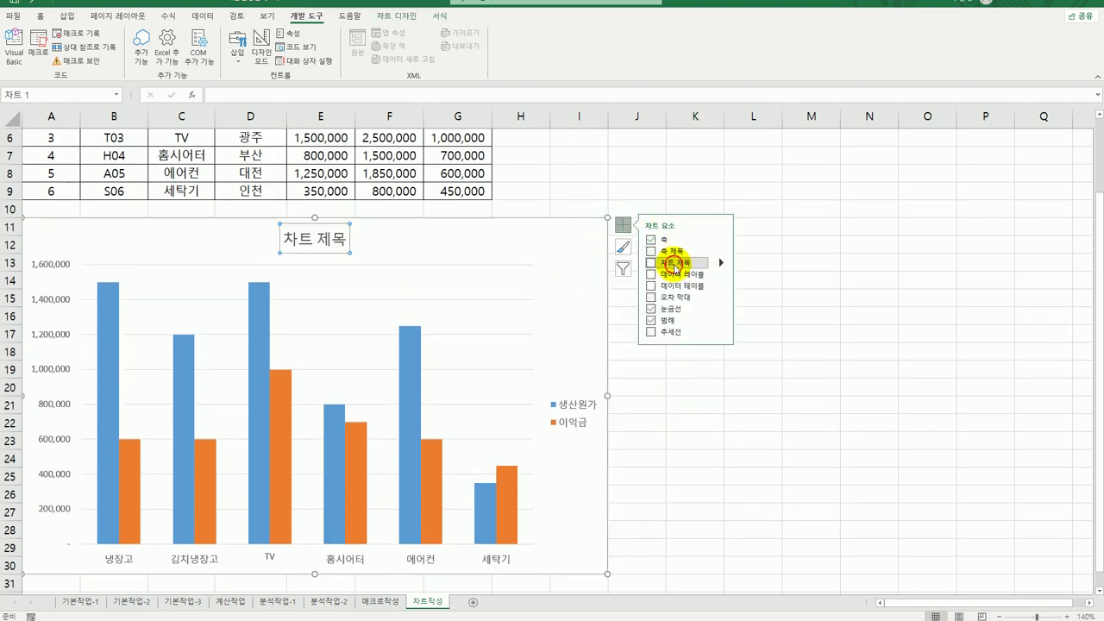
pyautogui.click(672, 266)
pyautogui.moveTo(284, 239); pyautogui.dragTo(350, 248)
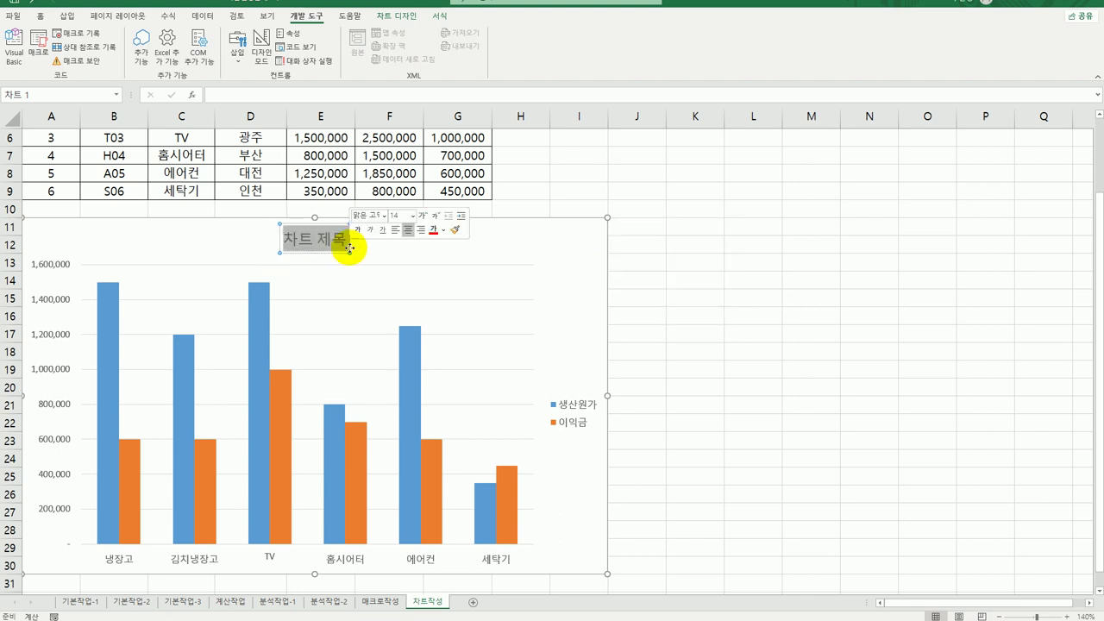
pyautogui.write('가전제품')
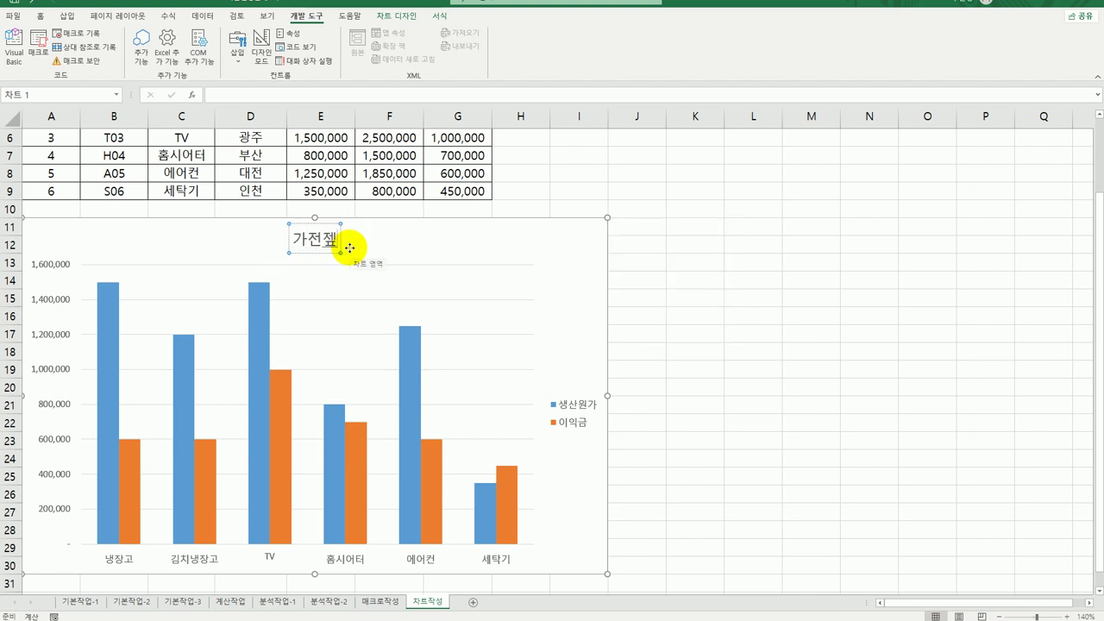
pyautogui.write(' 생산원가와')
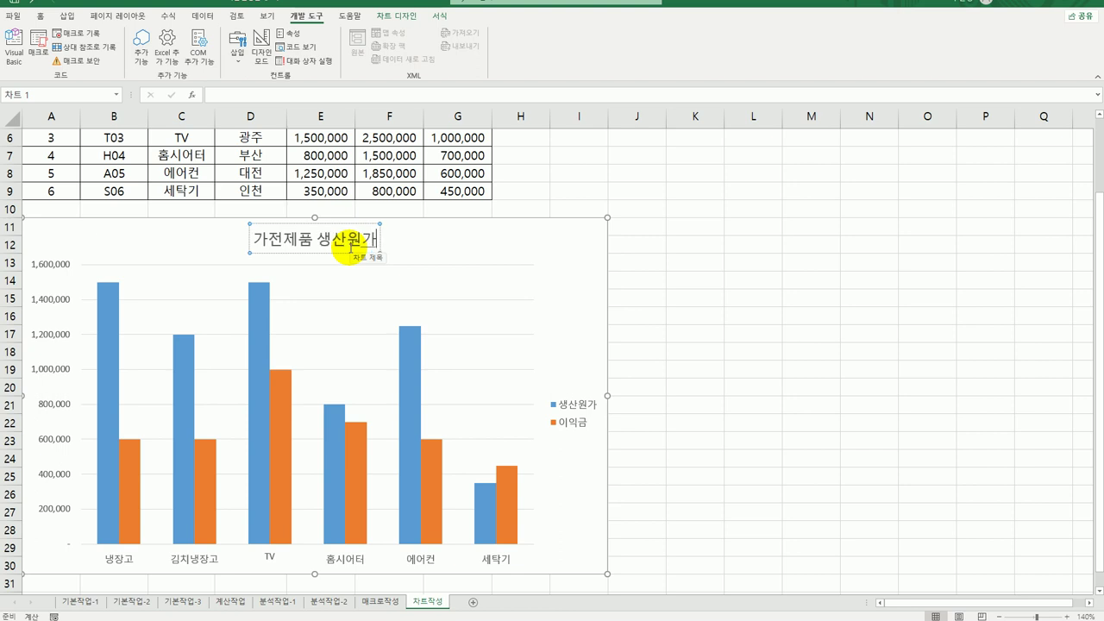
pyautogui.write(' 이익금 비교')
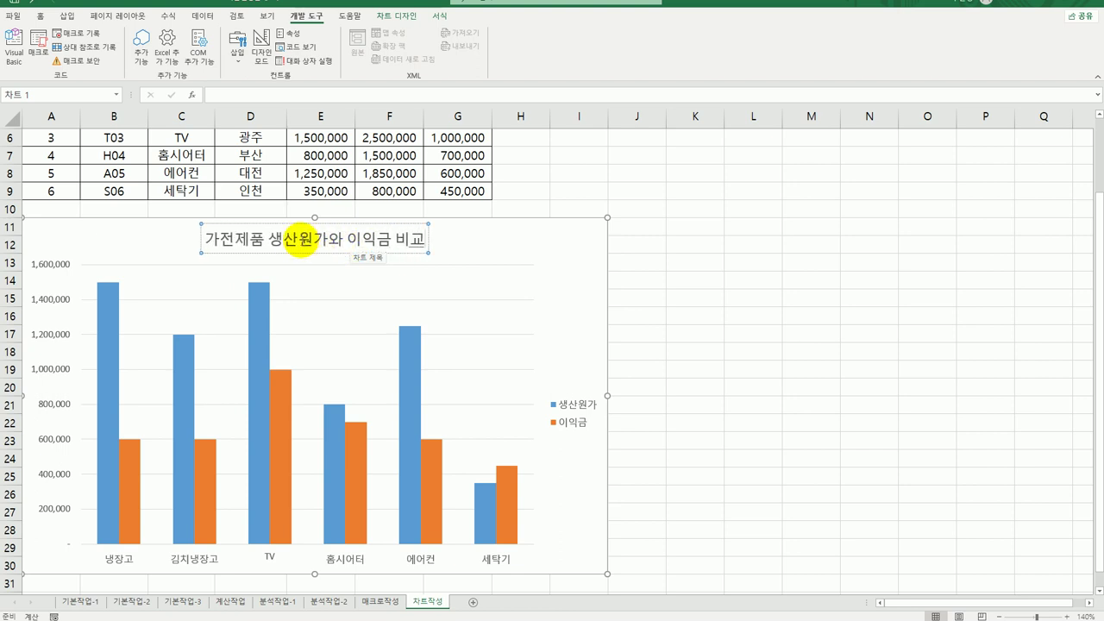
# Format the chart title as bold and underlined with font size 14
pyautogui.click(235, 252)
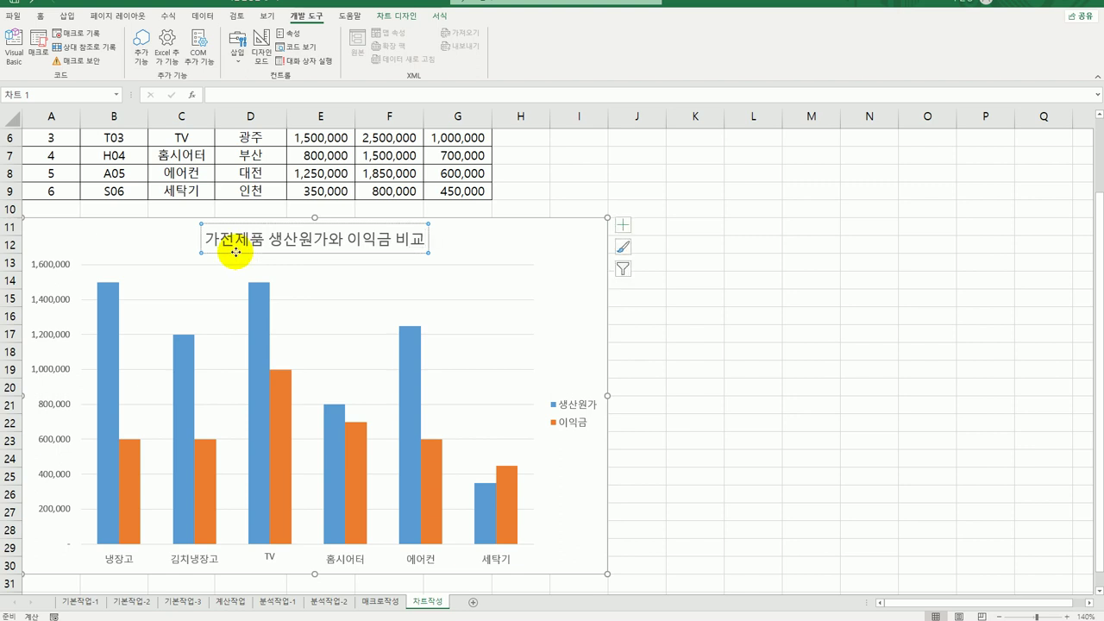
pyautogui.click(39, 16)
pyautogui.click(94, 59)
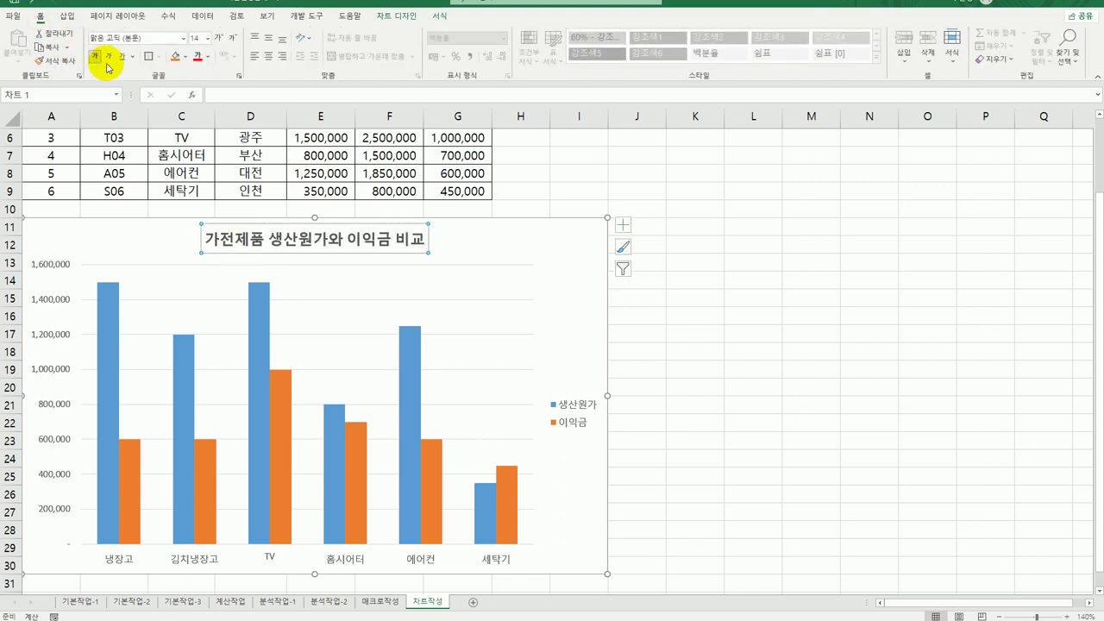
pyautogui.click(122, 56)
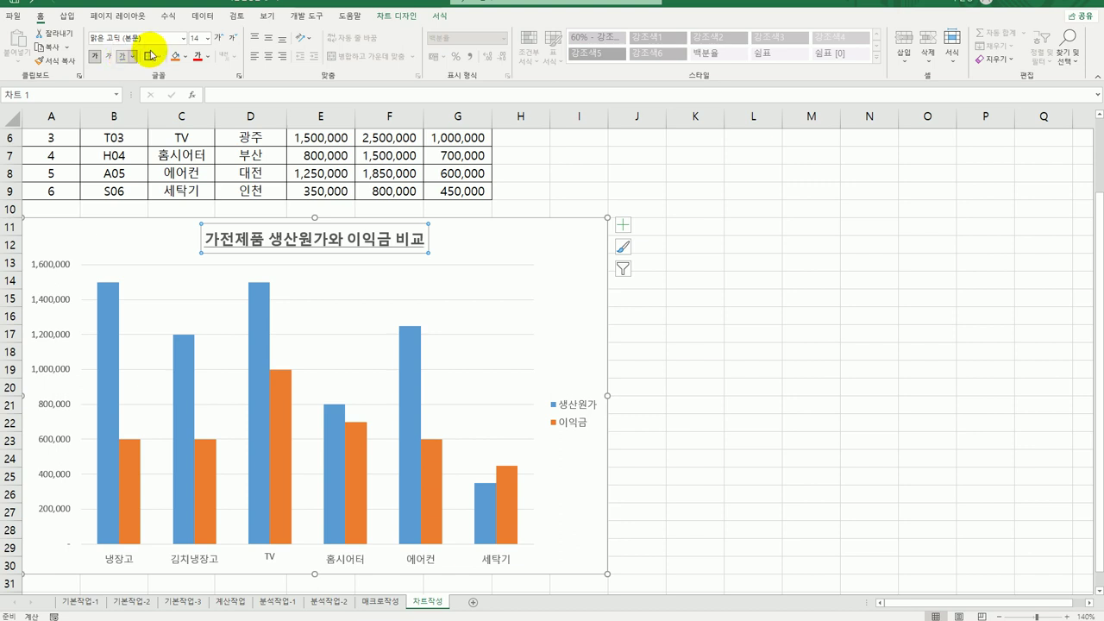
pyautogui.click(207, 38)
pyautogui.click(201, 136)
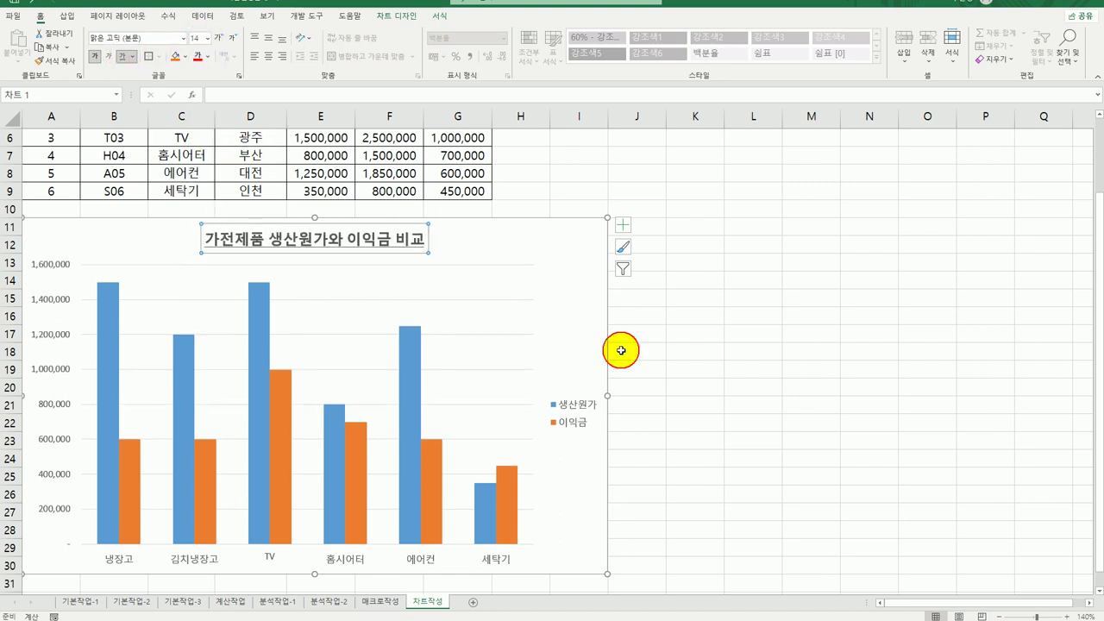
pyautogui.click(636, 371)
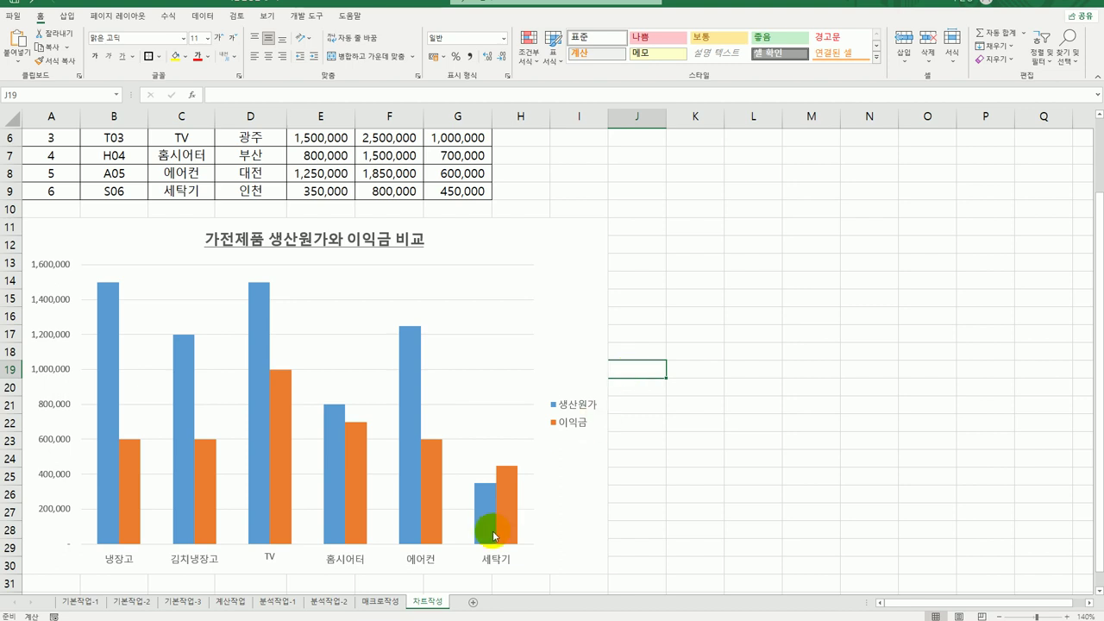
# Add a data label to only the TV bar of the 이익금 series
pyautogui.click(285, 471)
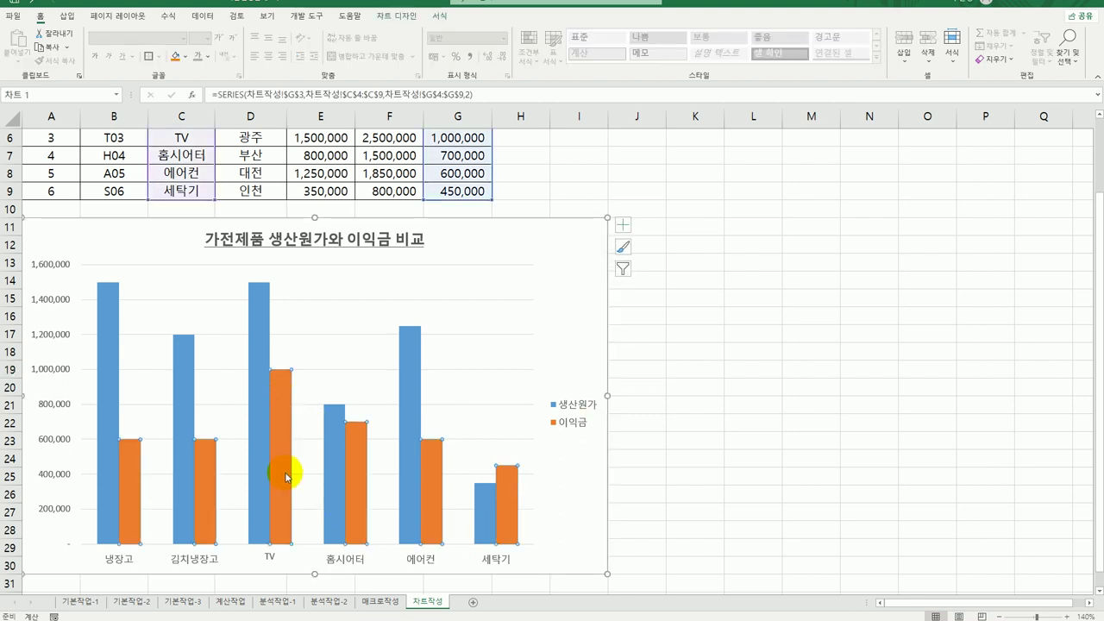
pyautogui.click(280, 402)
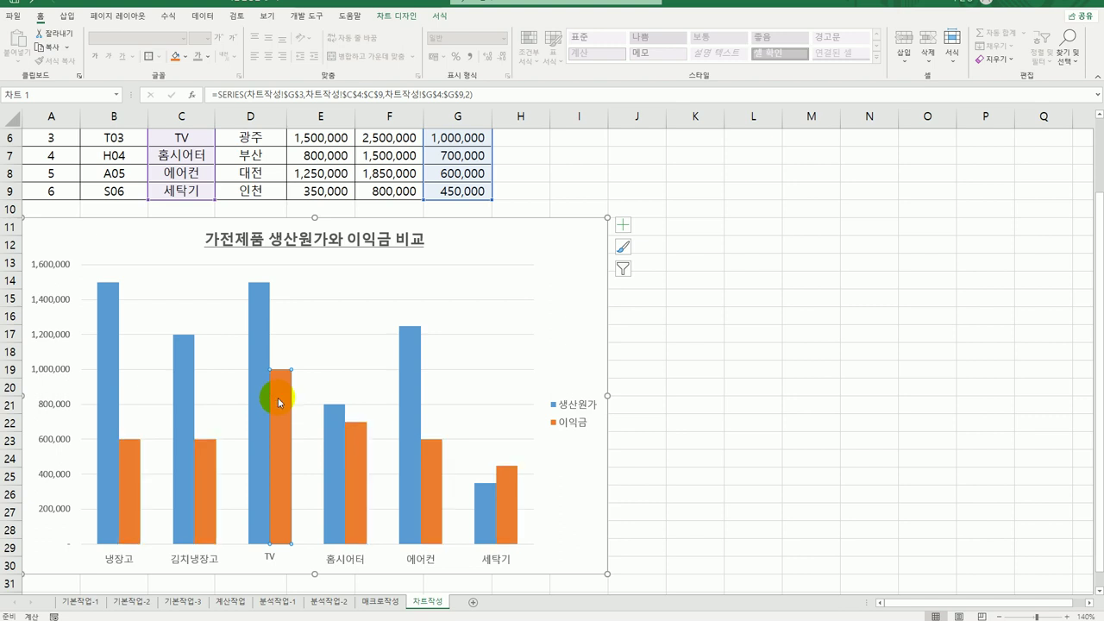
pyautogui.rightClick(279, 402)
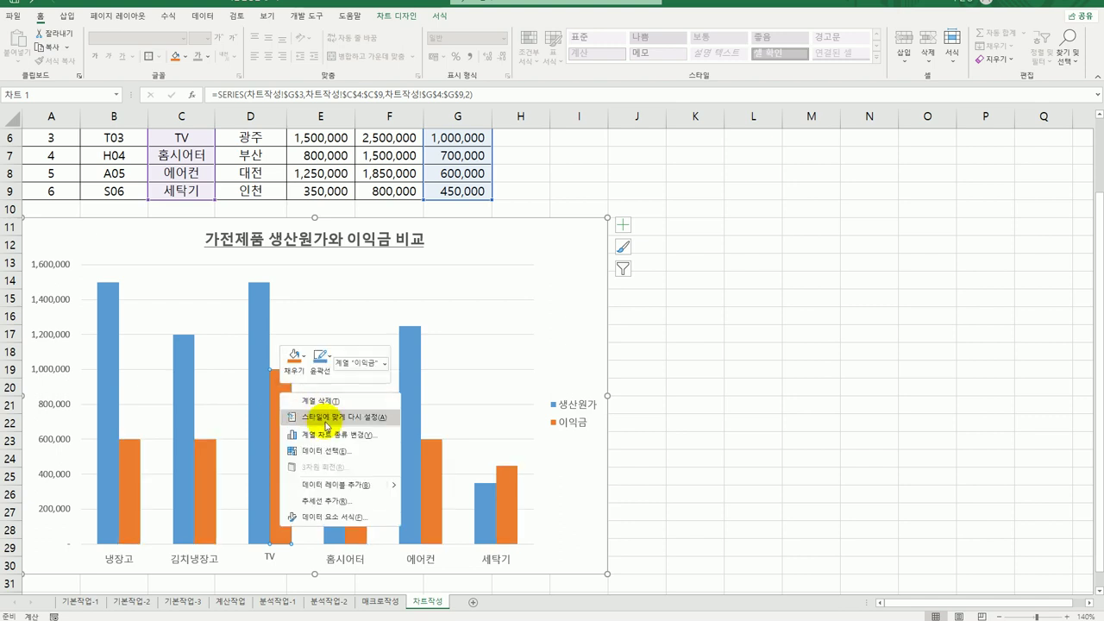
pyautogui.click(328, 487)
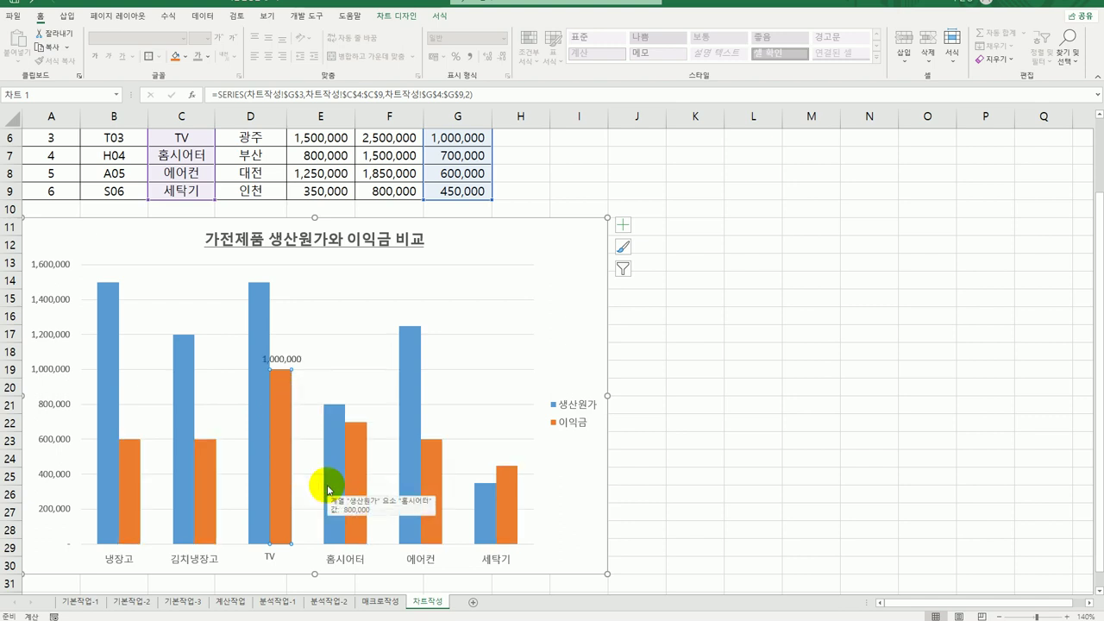
# Set the TV data label's font to 굴림체 and its size to 10
pyautogui.click(281, 358)
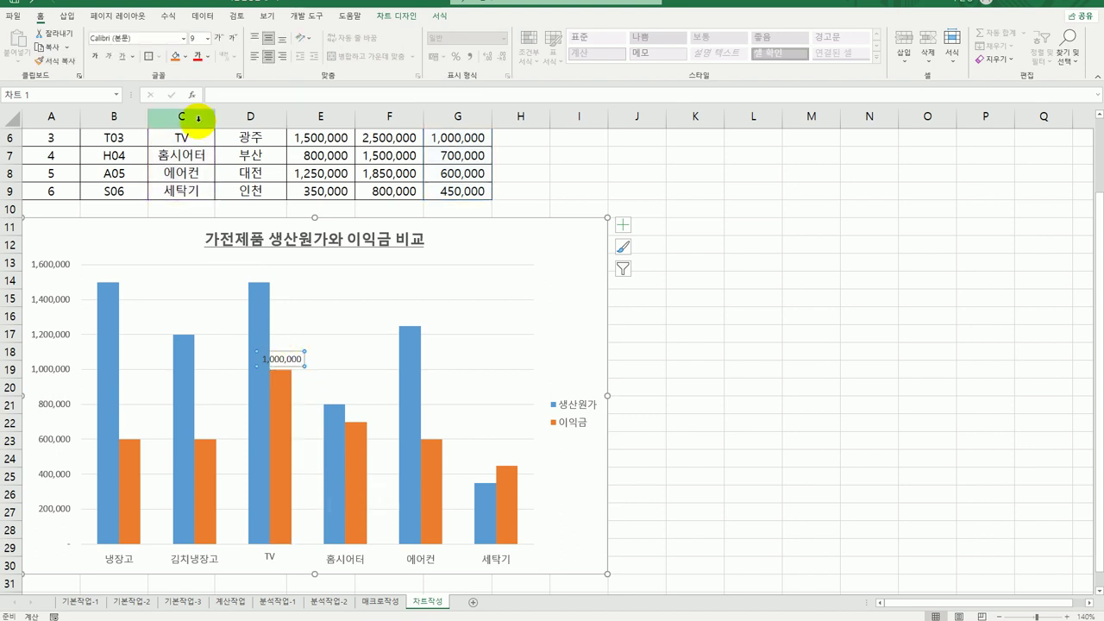
pyautogui.click(184, 39)
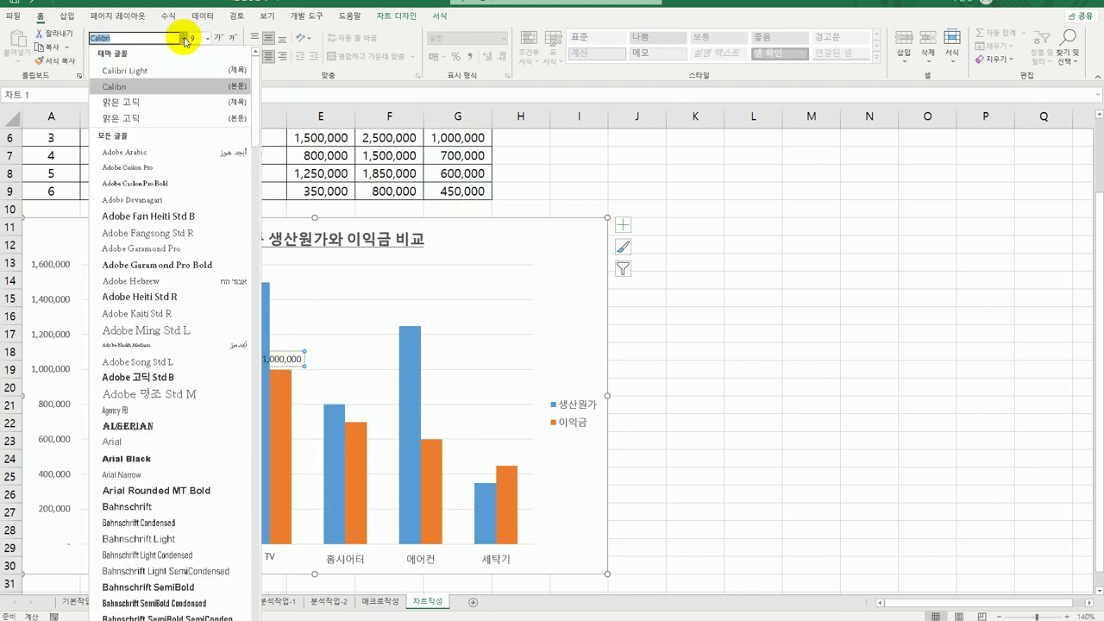
pyautogui.moveTo(253, 99); pyautogui.dragTo(239, 587)
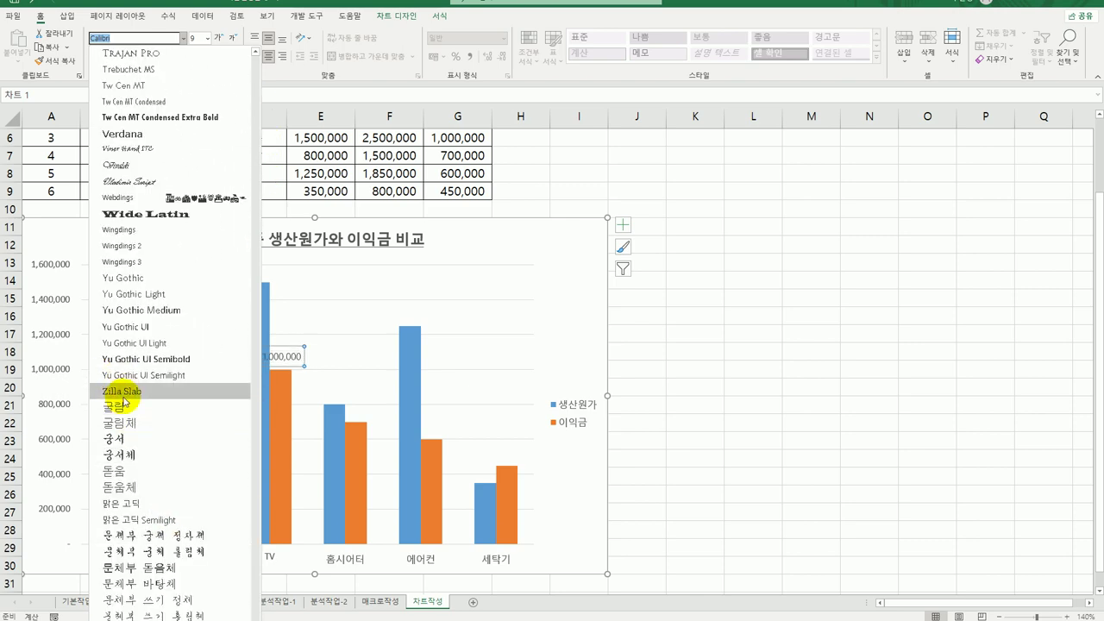
pyautogui.click(121, 423)
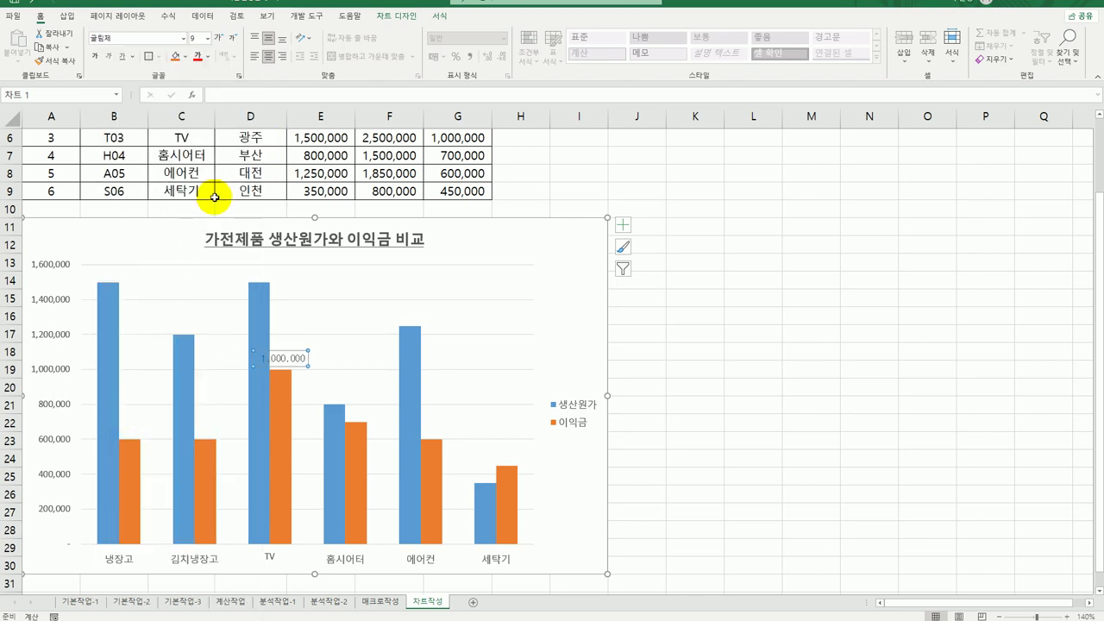
pyautogui.click(217, 36)
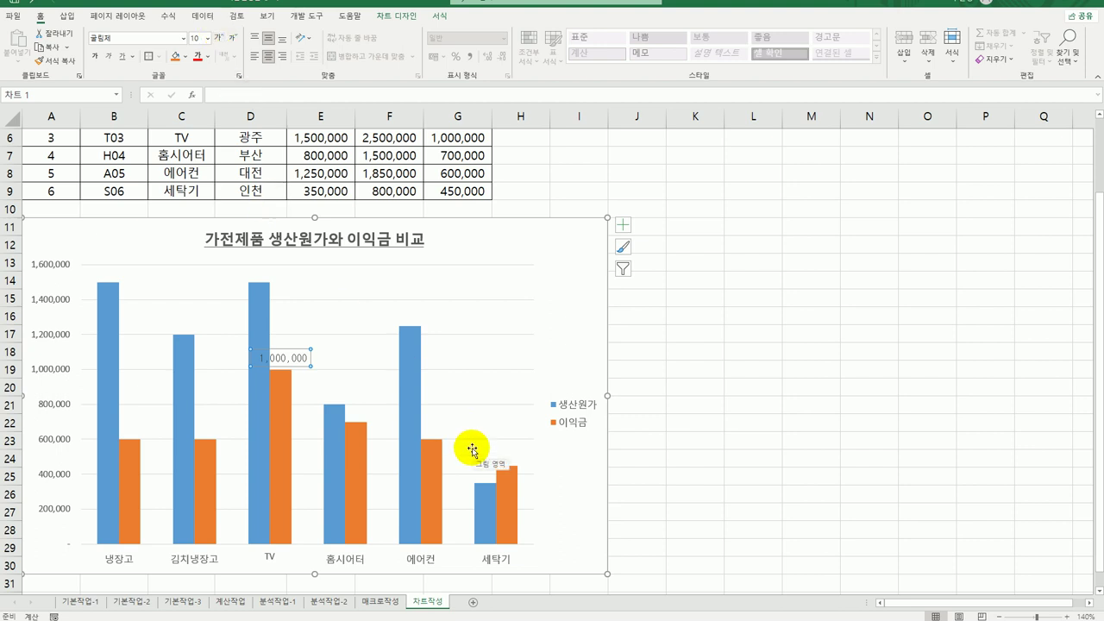
# Open the chart legend's formatting options and set the legend position to 아래쪽
pyautogui.click(574, 427)
pyautogui.rightClick(573, 429)
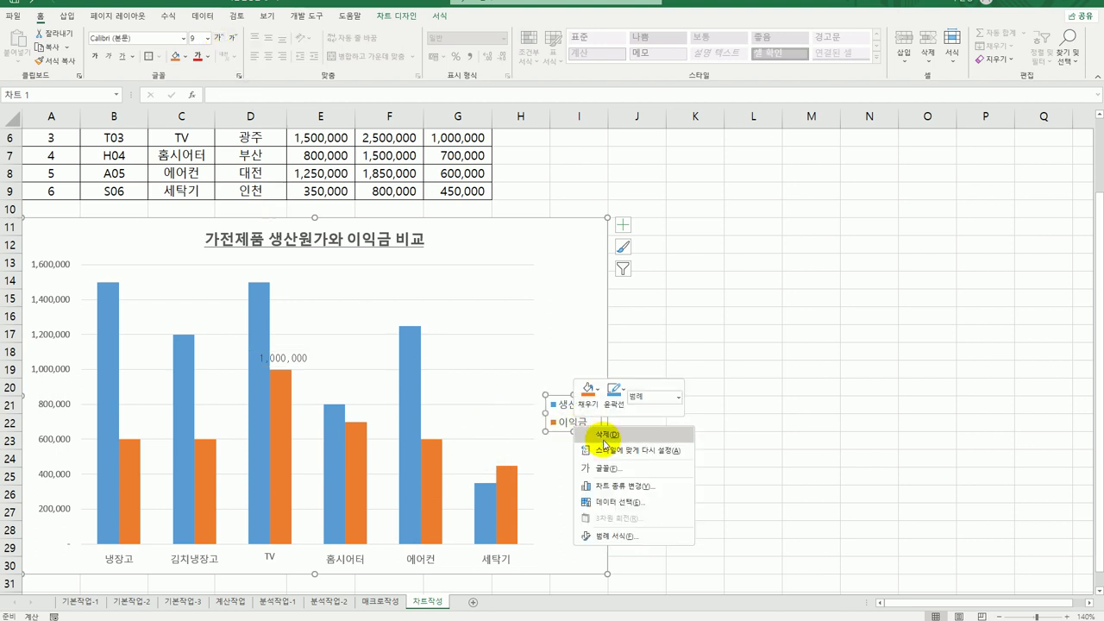
pyautogui.click(616, 532)
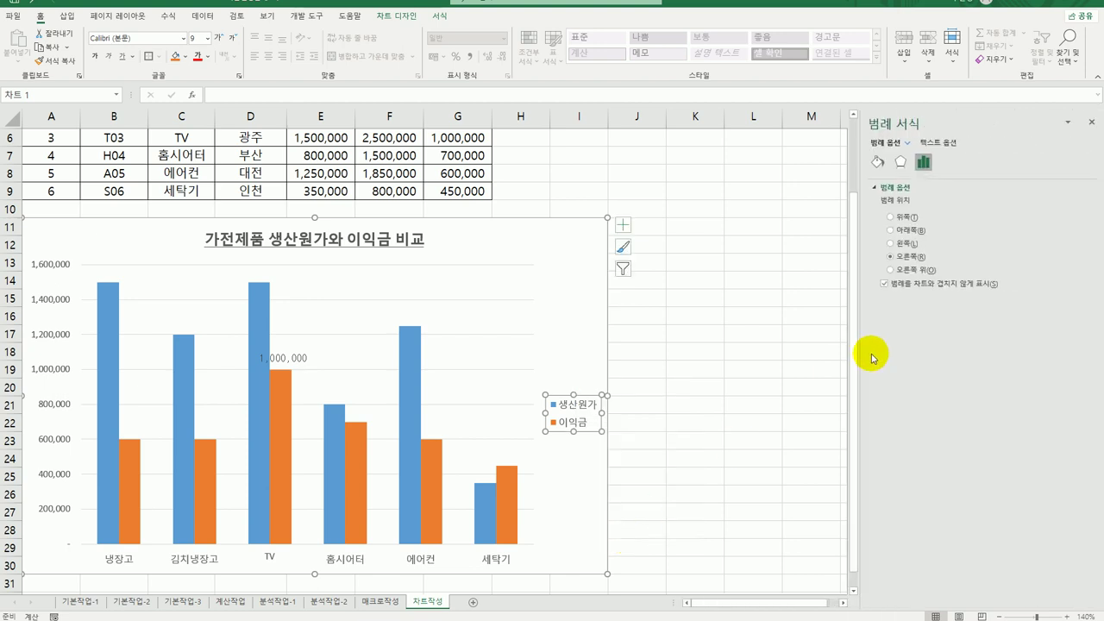
pyautogui.click(917, 232)
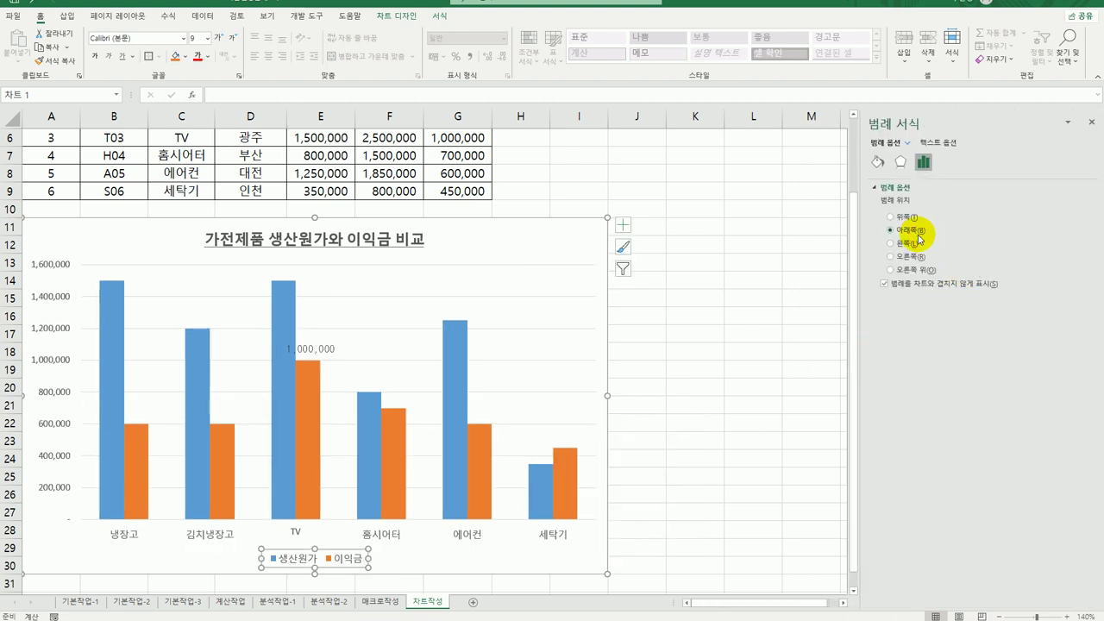
# Apply the outer shadow preset 오프셋: 오른쪽 아래 to the legend
pyautogui.click(900, 161)
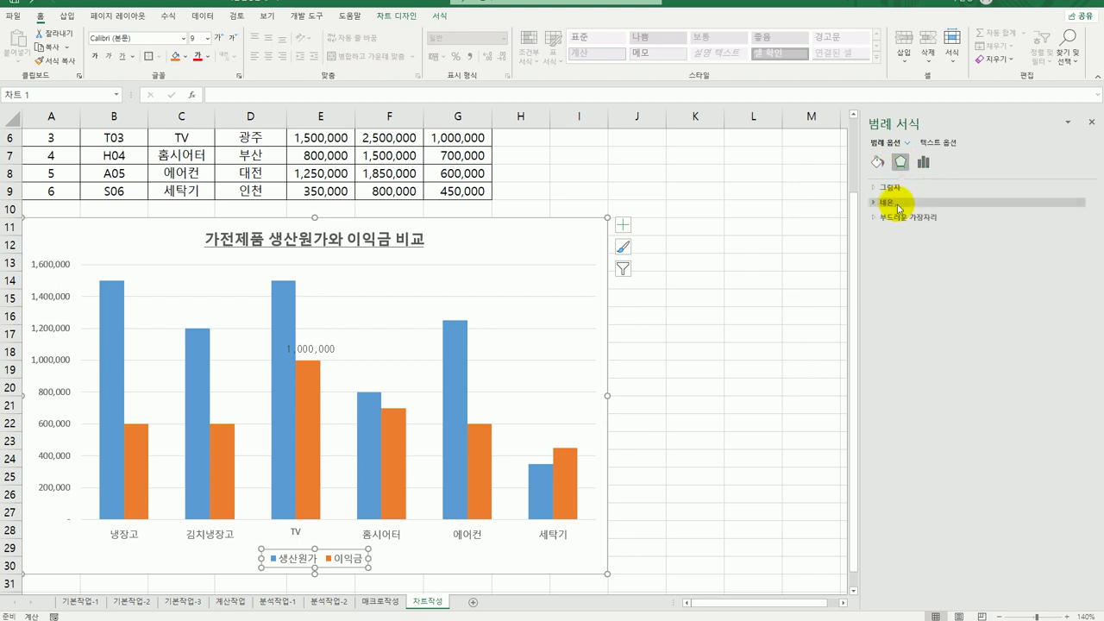
pyautogui.click(892, 187)
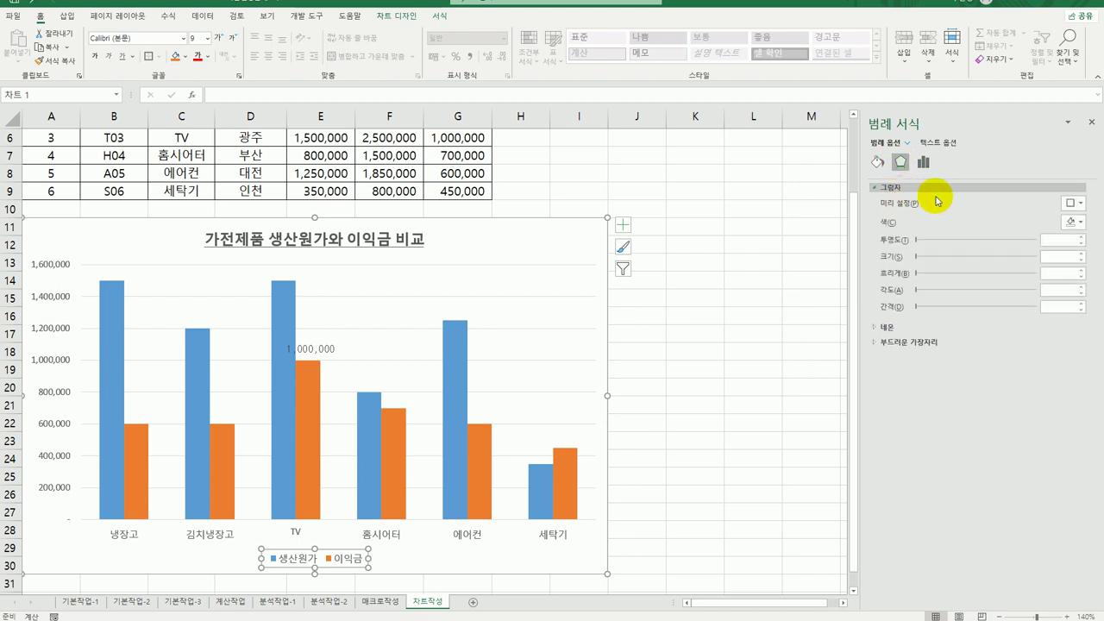
pyautogui.click(1079, 205)
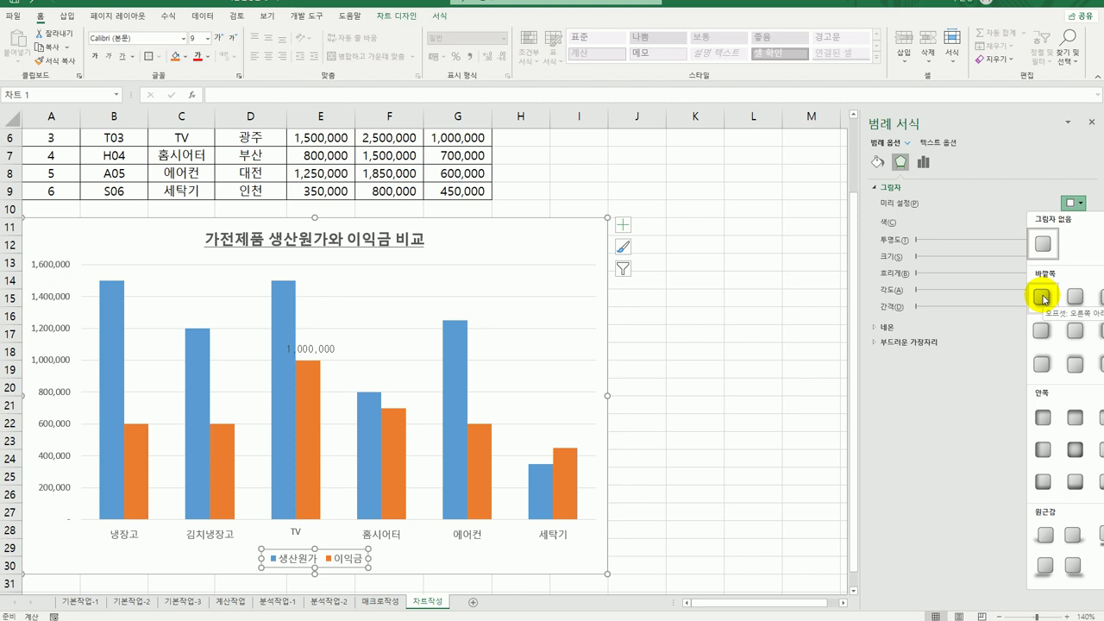
pyautogui.click(1043, 298)
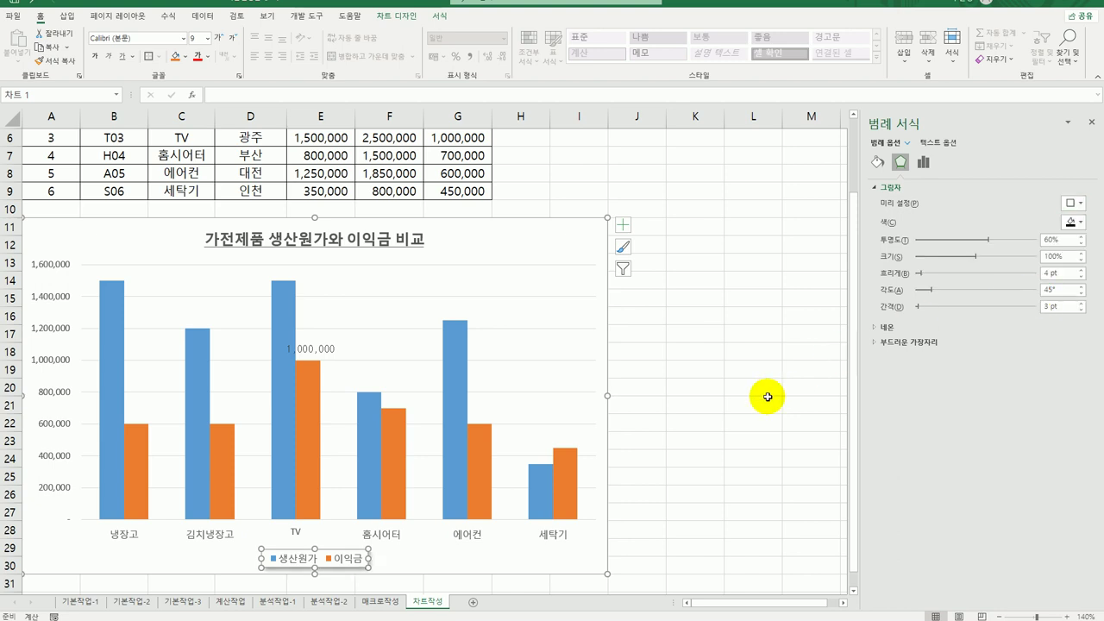
# Give the legend a solid fill (단색 채우기) in white
pyautogui.click(878, 164)
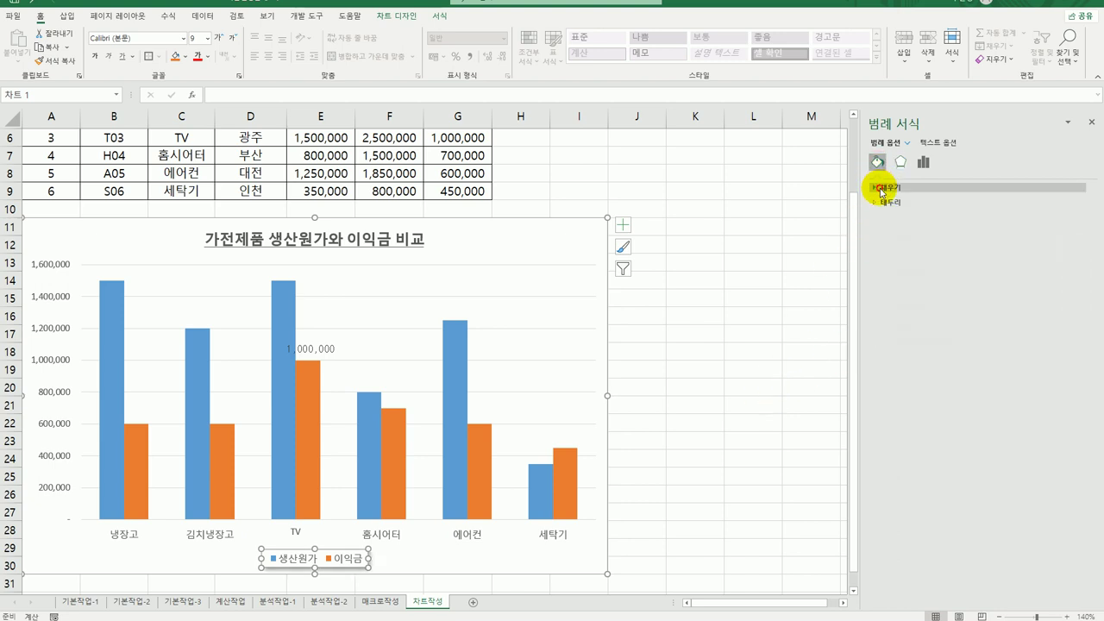
pyautogui.click(881, 187)
pyautogui.click(928, 221)
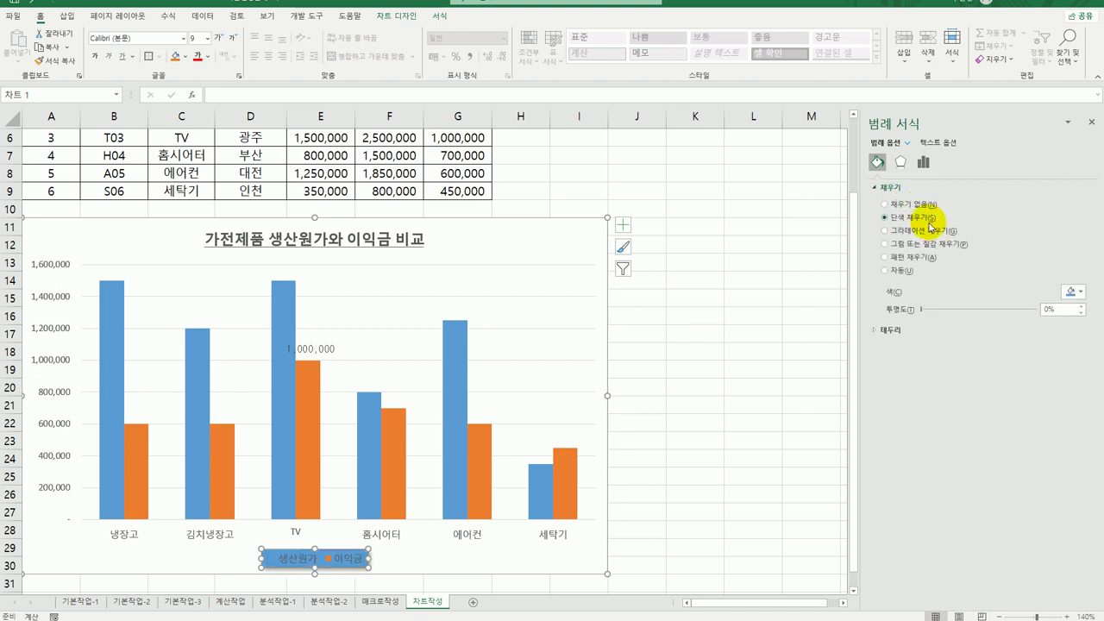
pyautogui.click(1071, 292)
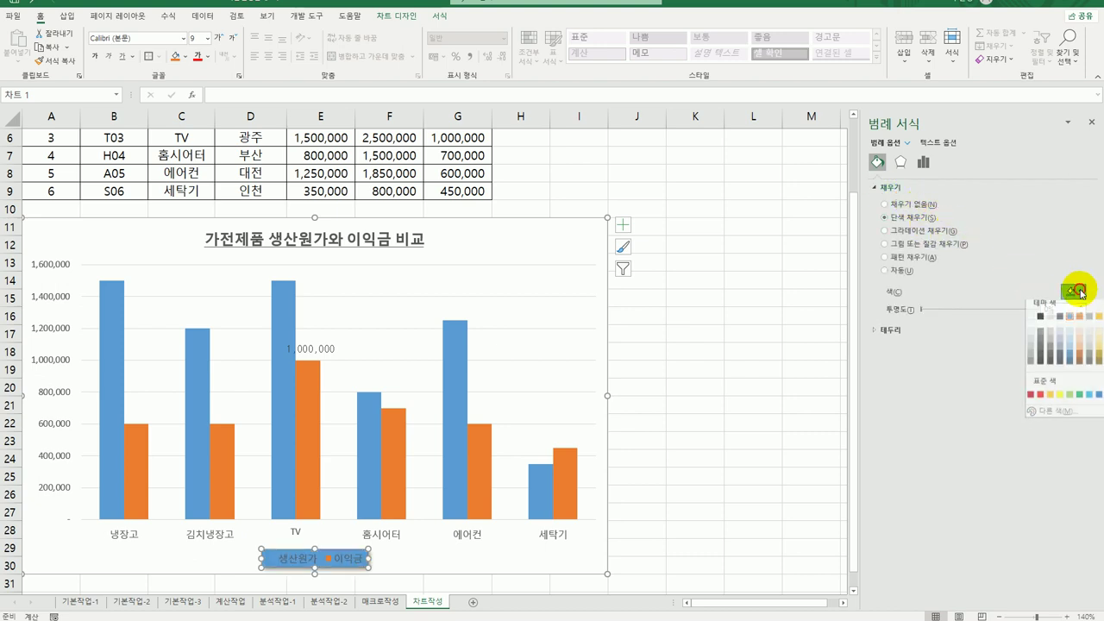
pyautogui.click(1032, 322)
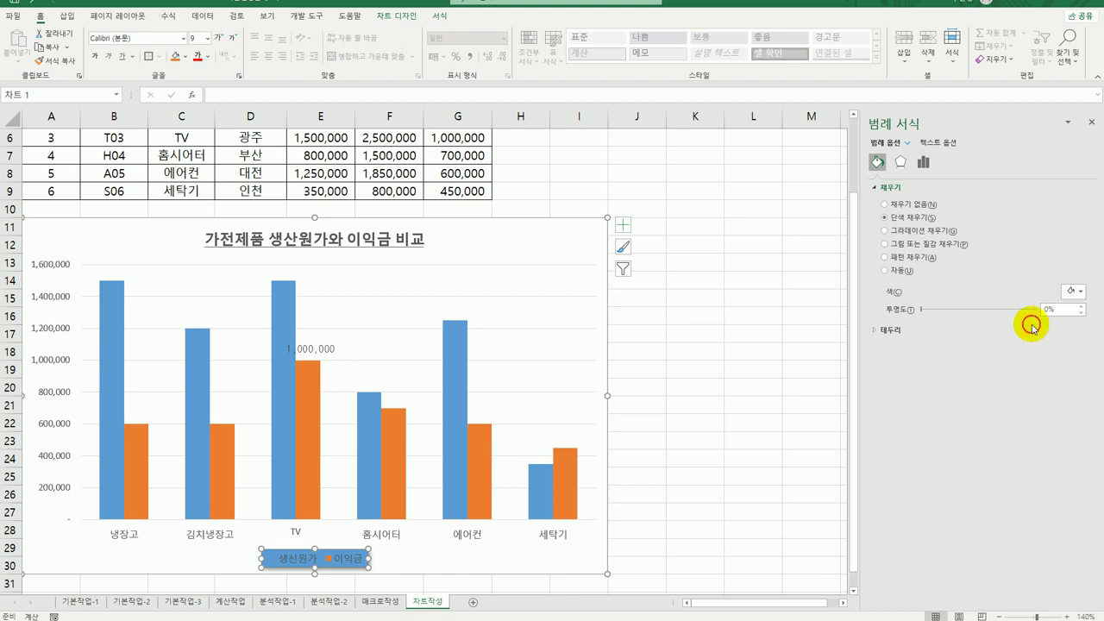
# Give the legend a solid border line (실선) in the standard blue color
pyautogui.click(907, 333)
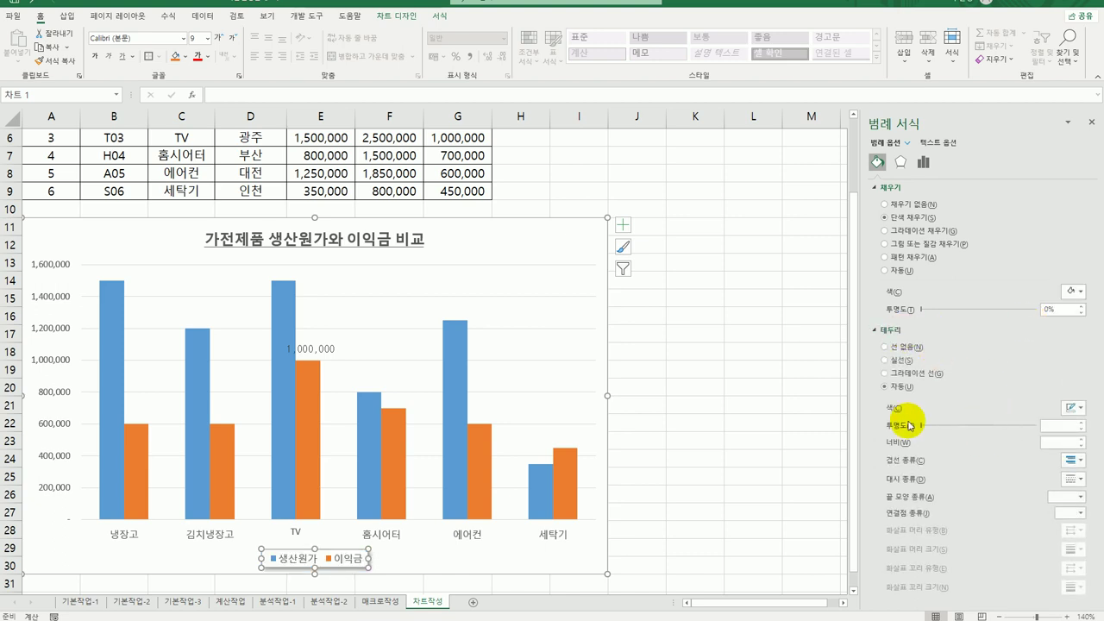
pyautogui.click(1074, 408)
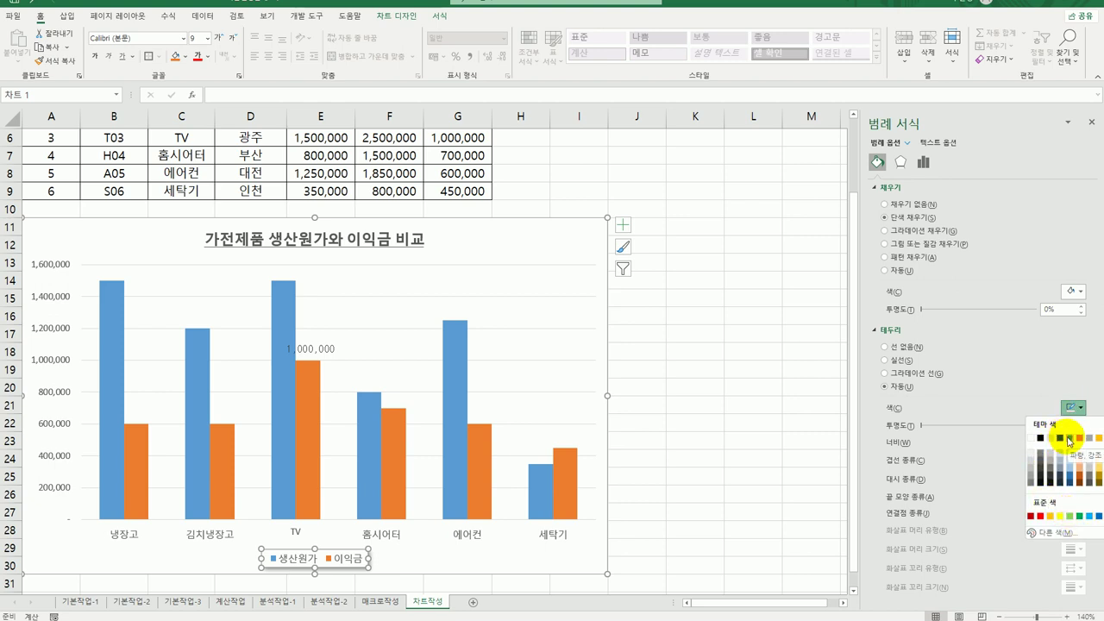
pyautogui.click(1101, 516)
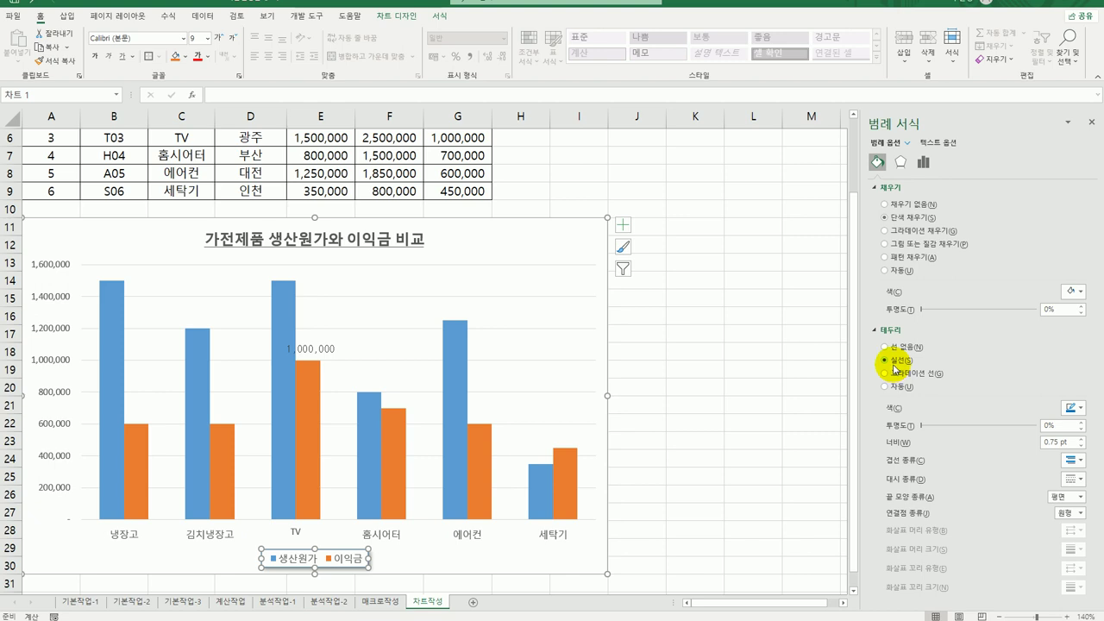
pyautogui.click(497, 283)
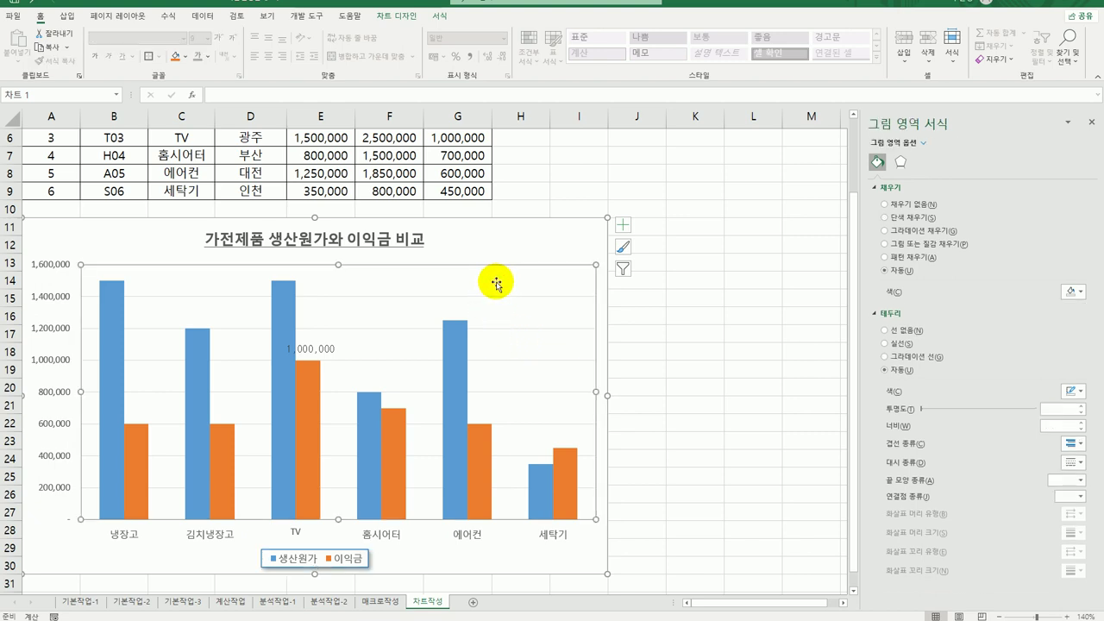
pyautogui.rightClick(497, 283)
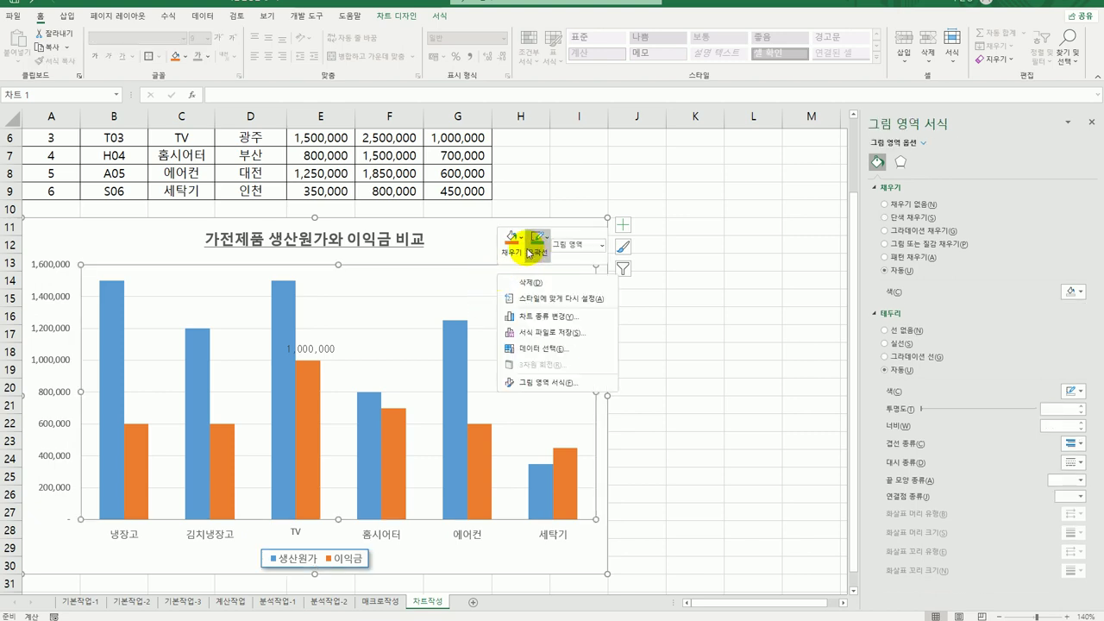
pyautogui.click(512, 239)
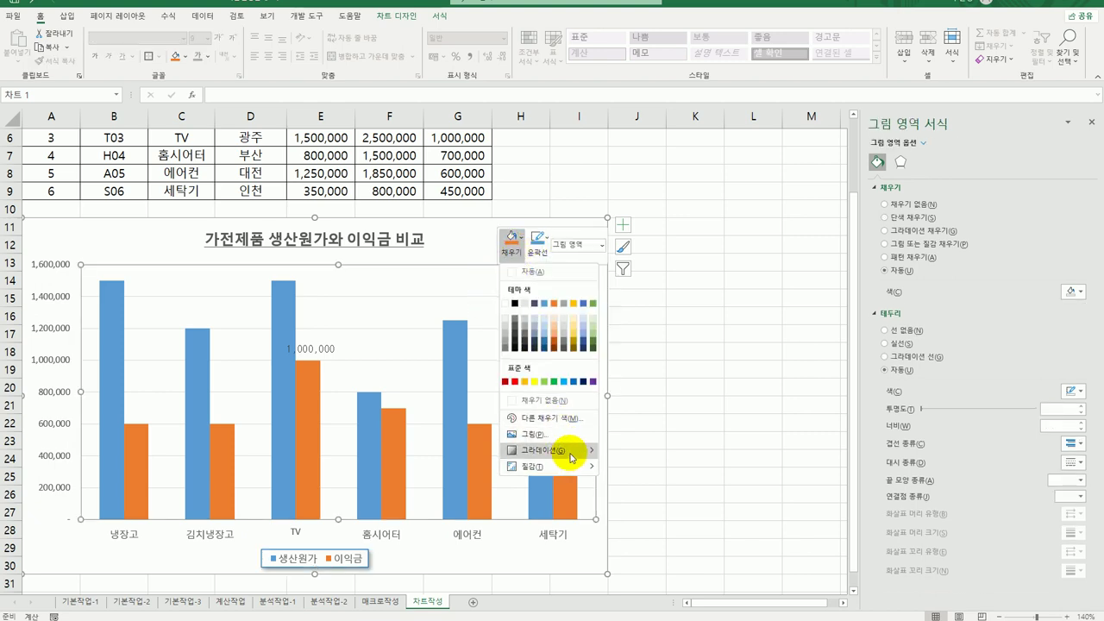
pyautogui.moveTo(544, 466)
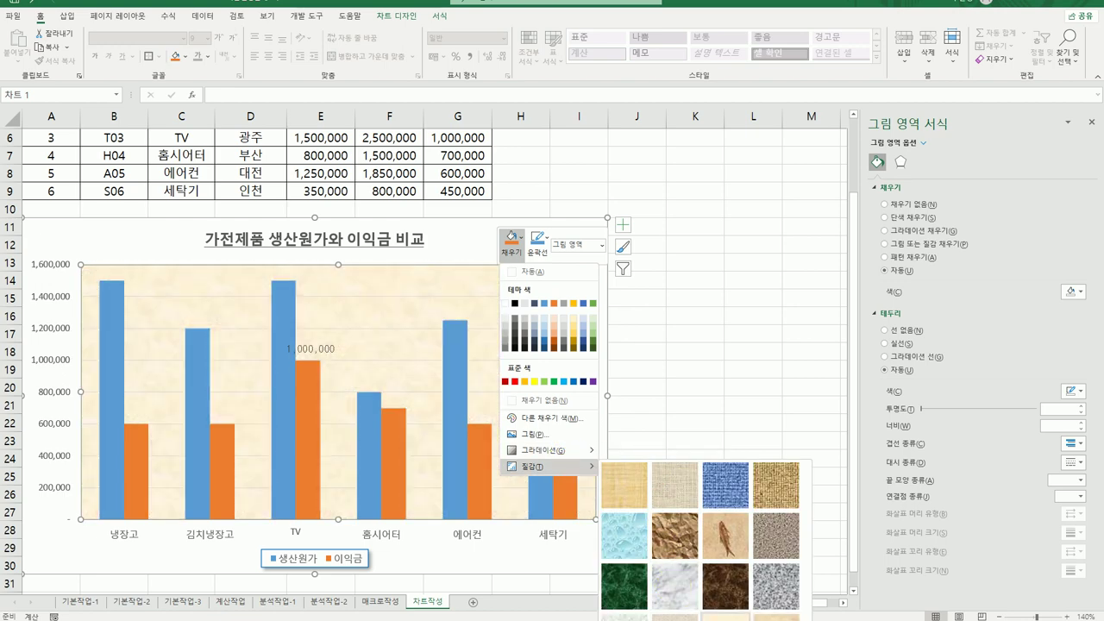
pyautogui.press('Escape')
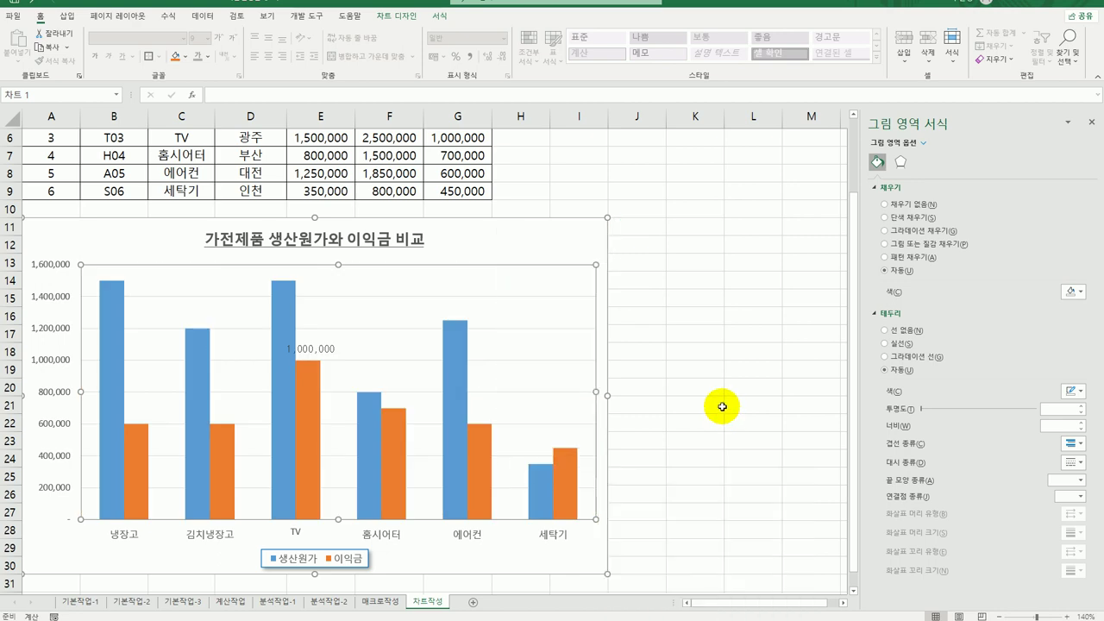
# Fill the chart's plot area (그림 영역) with the cream parchment texture
pyautogui.scroll(-3, 572, 249)
pyautogui.rightClick(508, 147)
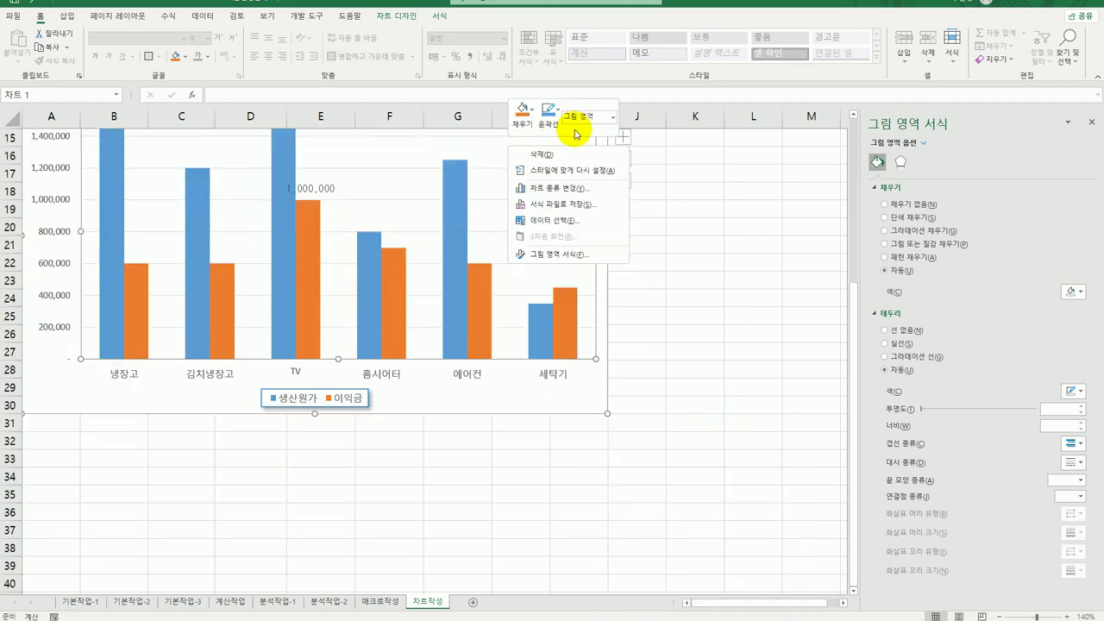
pyautogui.click(520, 112)
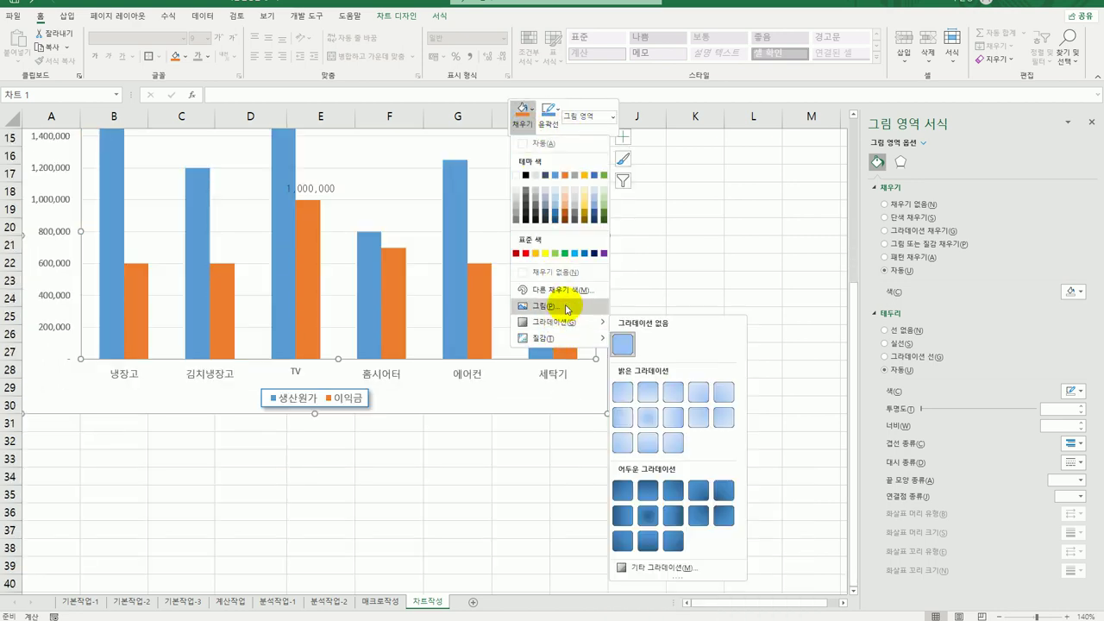
pyautogui.moveTo(561, 339)
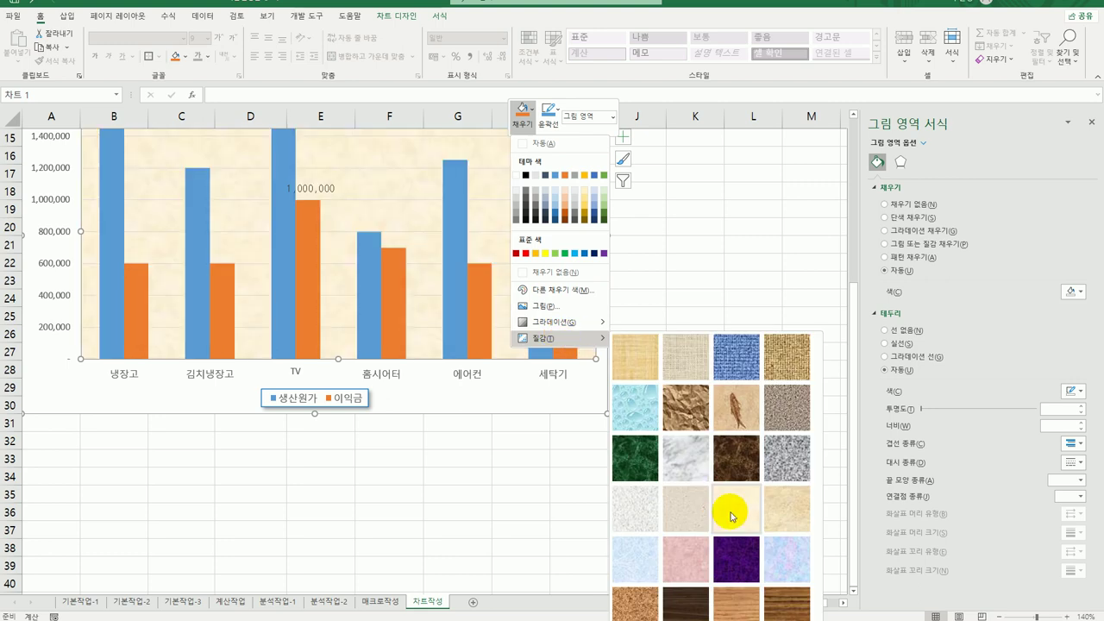
pyautogui.click(731, 517)
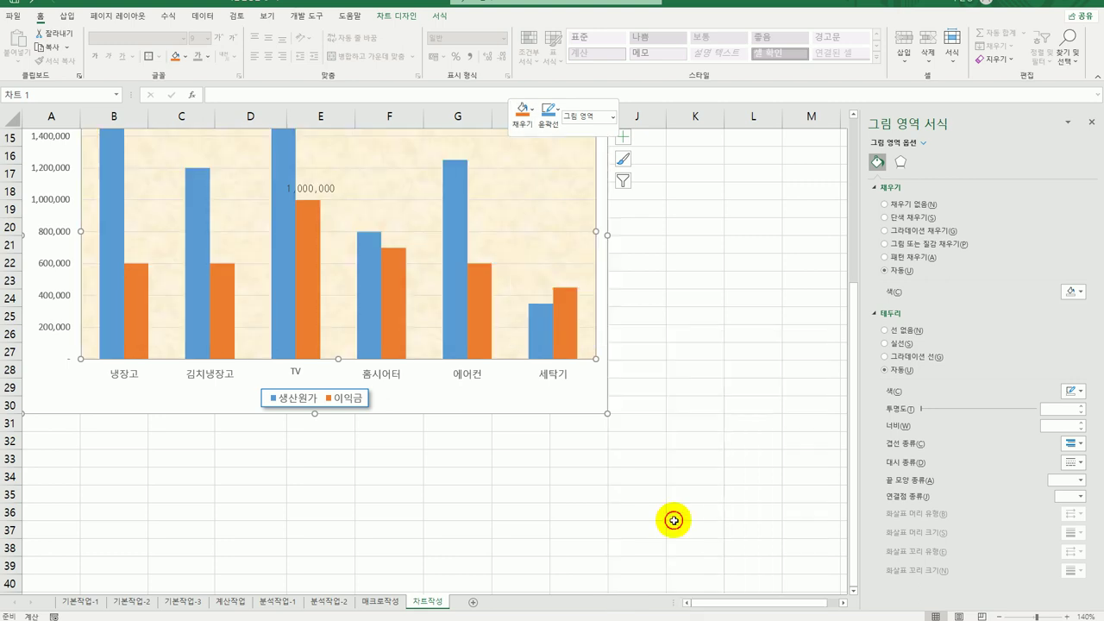
pyautogui.click(566, 525)
# Enable rounded corners (둥근 모서리) for the chart area's border
pyautogui.scroll(1, 561, 197)
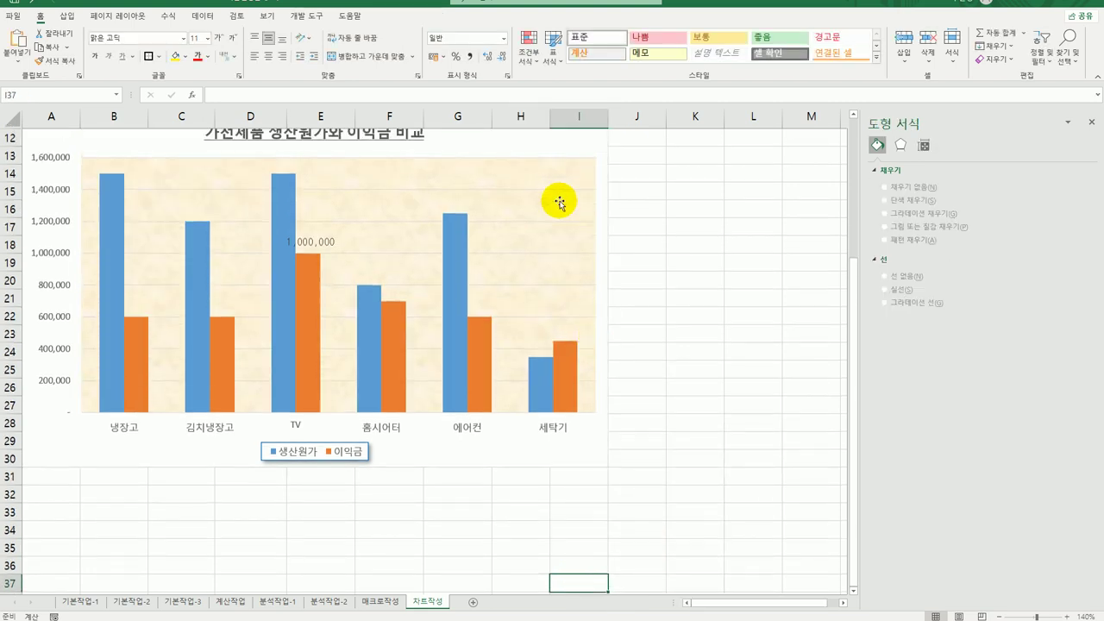
pyautogui.click(550, 156)
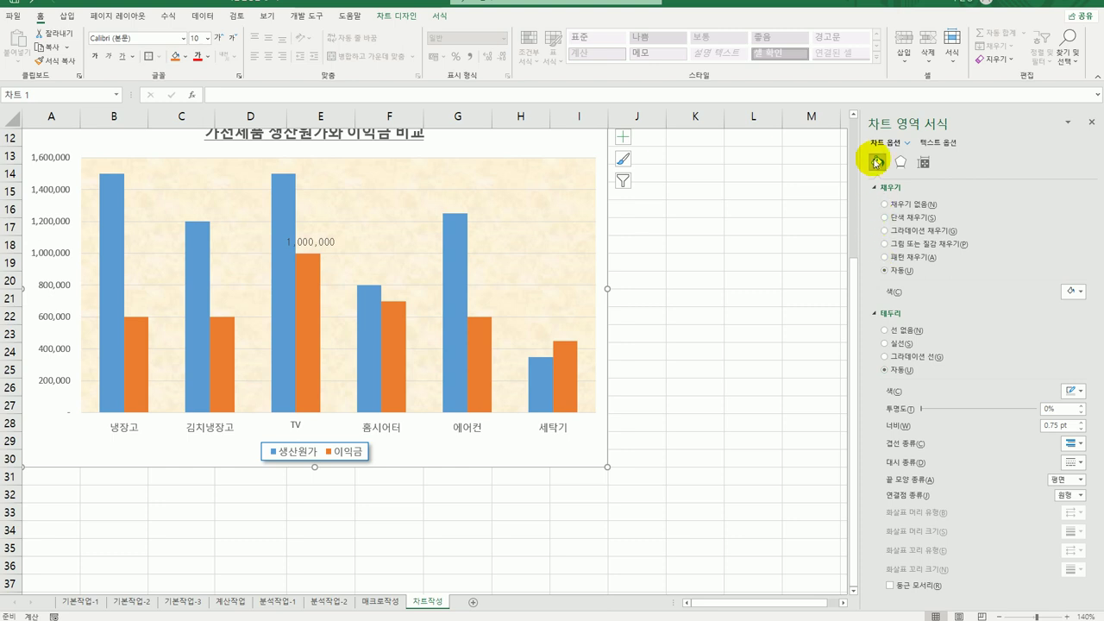
pyautogui.click(918, 586)
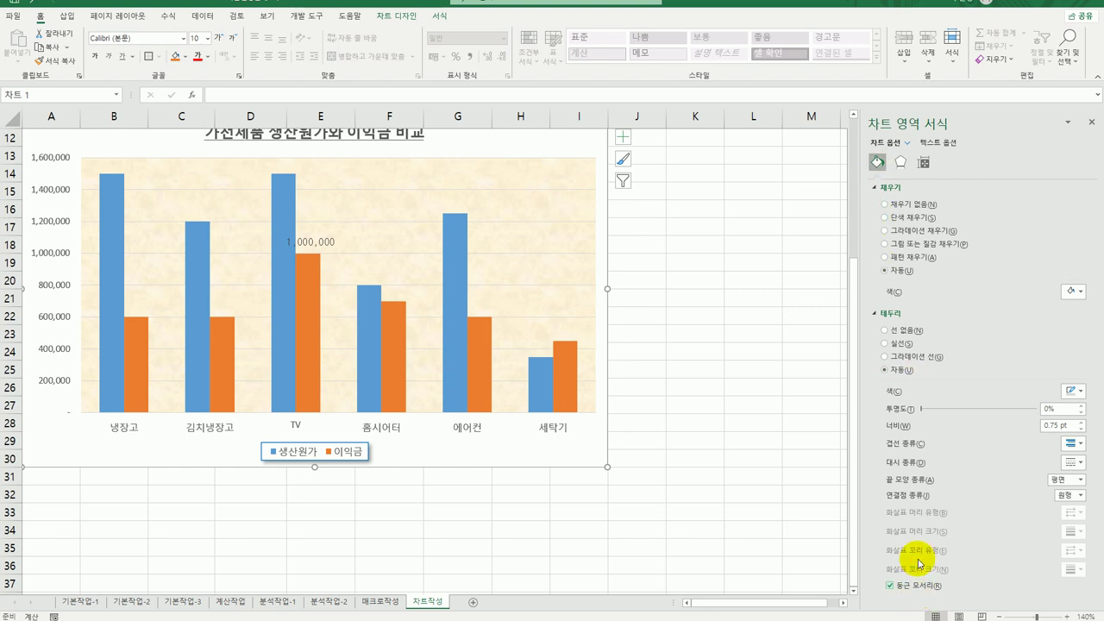
# Apply the outer shadow preset 오프셋: 오른쪽 아래 to the chart area
pyautogui.click(900, 164)
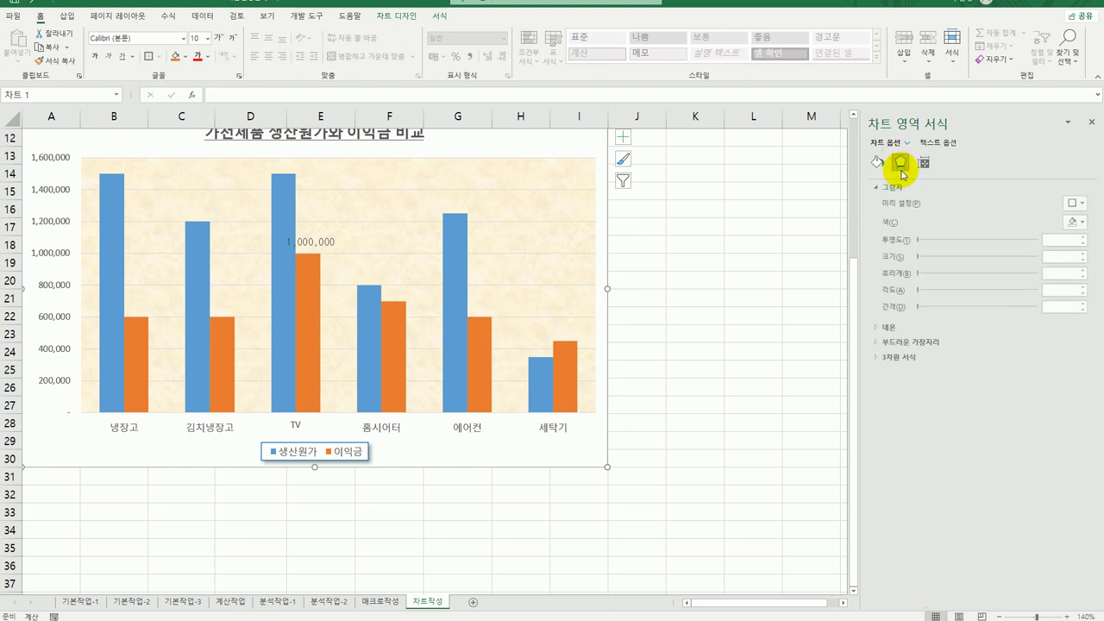
pyautogui.click(1079, 203)
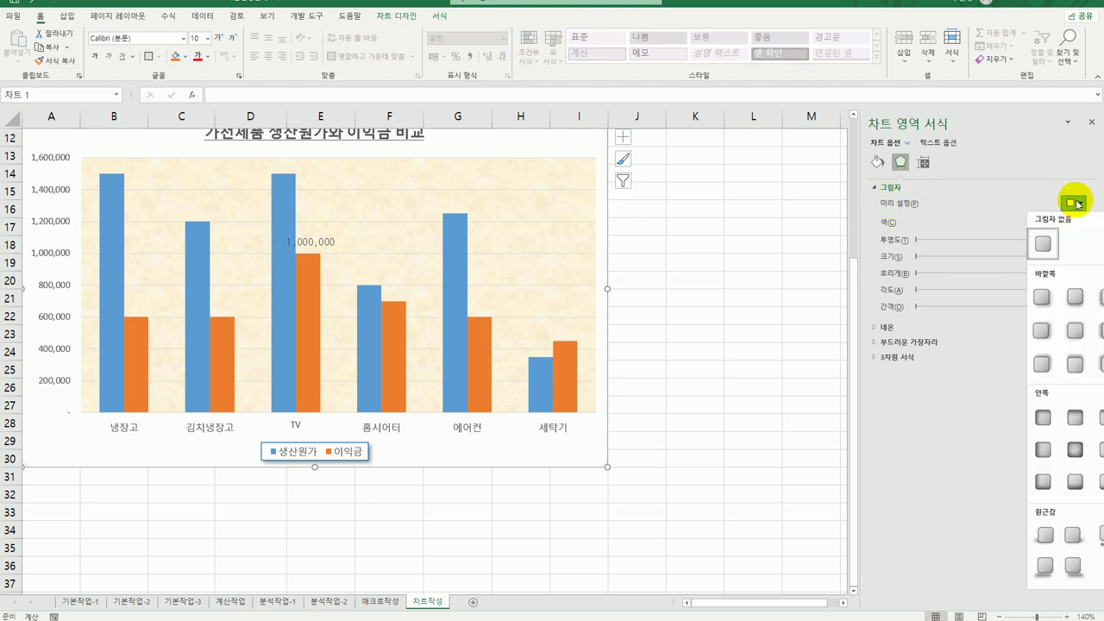
pyautogui.click(1042, 297)
pyautogui.click(711, 470)
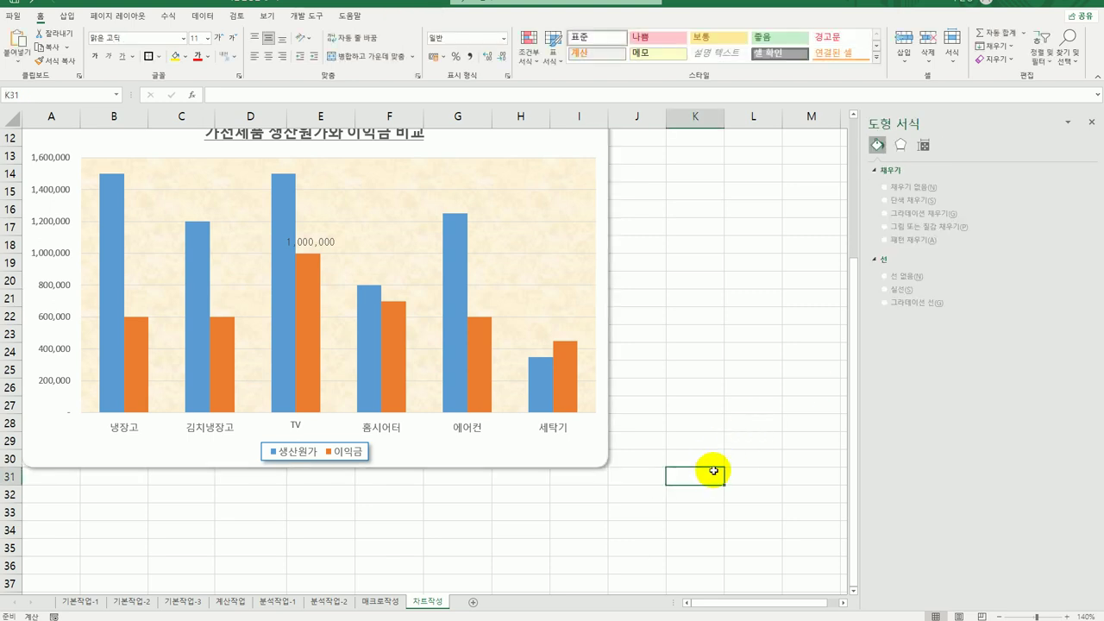
pyautogui.scroll(2, 714, 471)
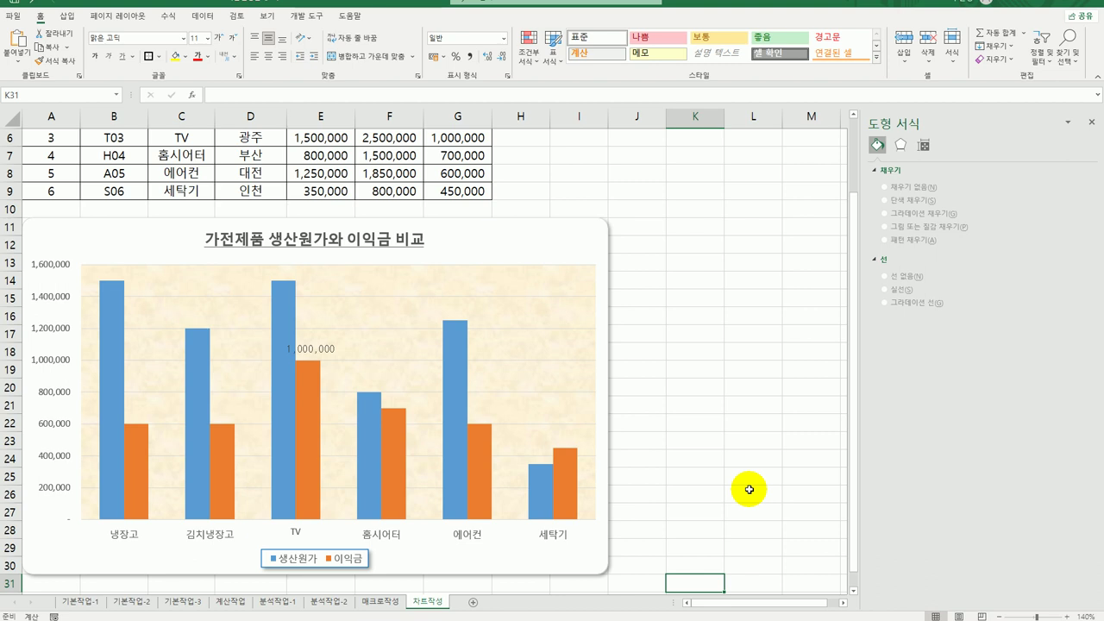
pyautogui.scroll(1, 748, 490)
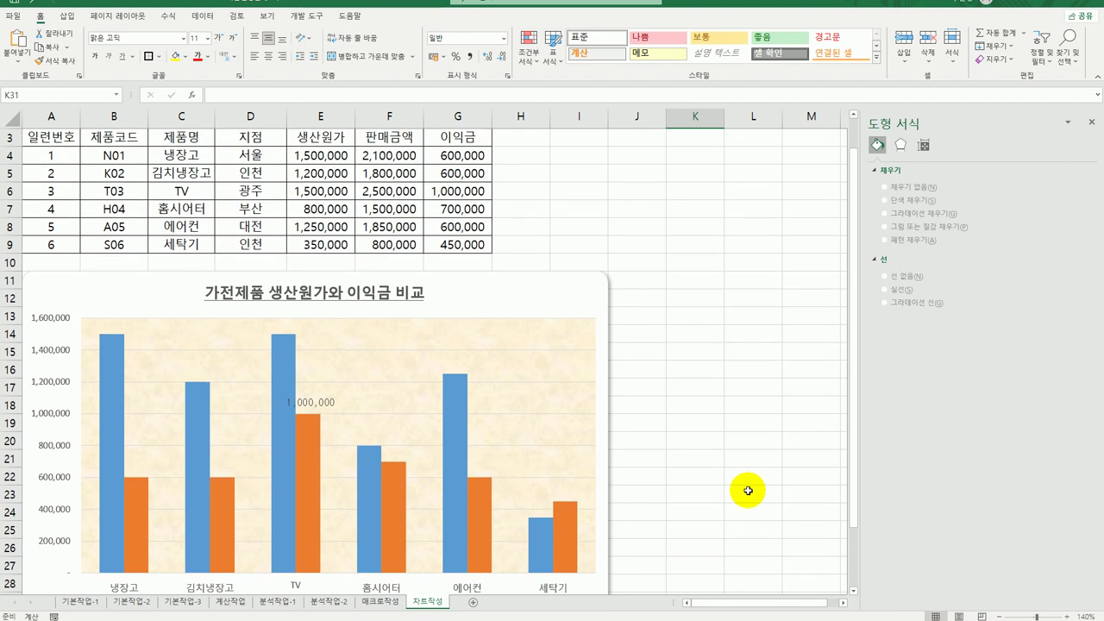
pyautogui.scroll(1, 748, 490)
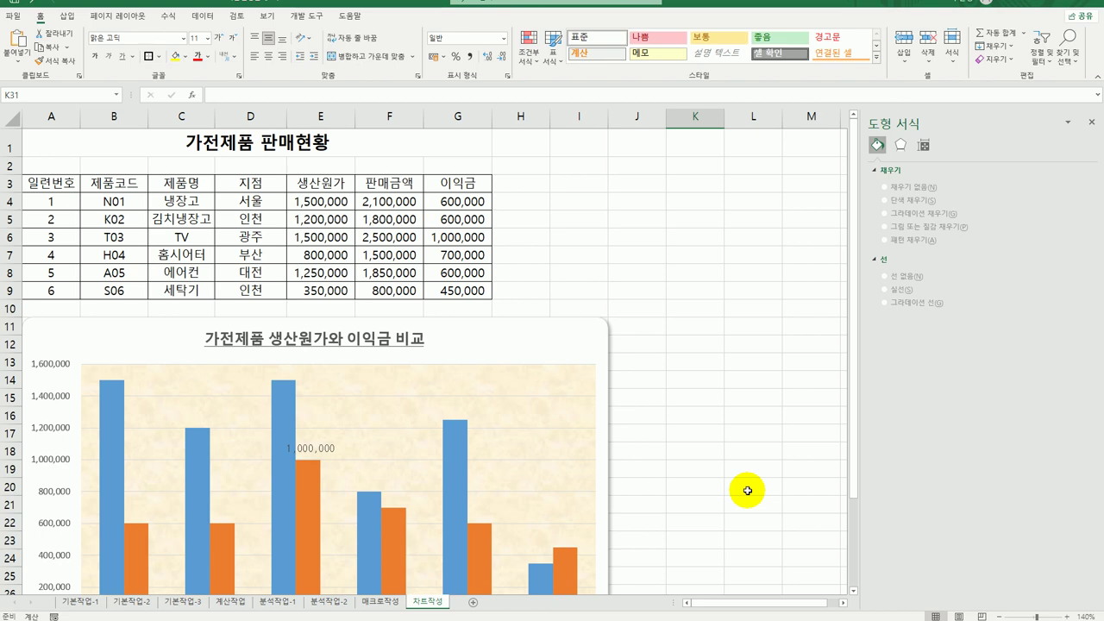